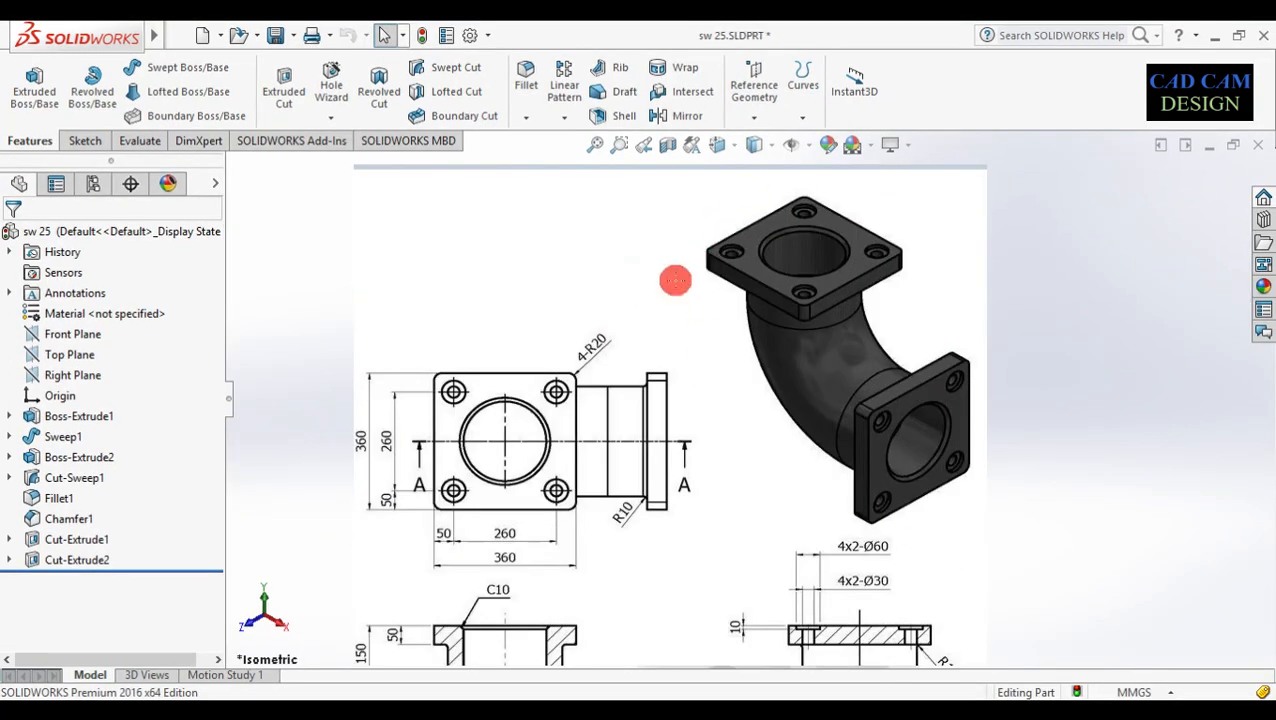
# - Review the reference drawing of the flanged pipe elbow, including its top, section and side views
pyautogui.scroll(-3, 537, 471)
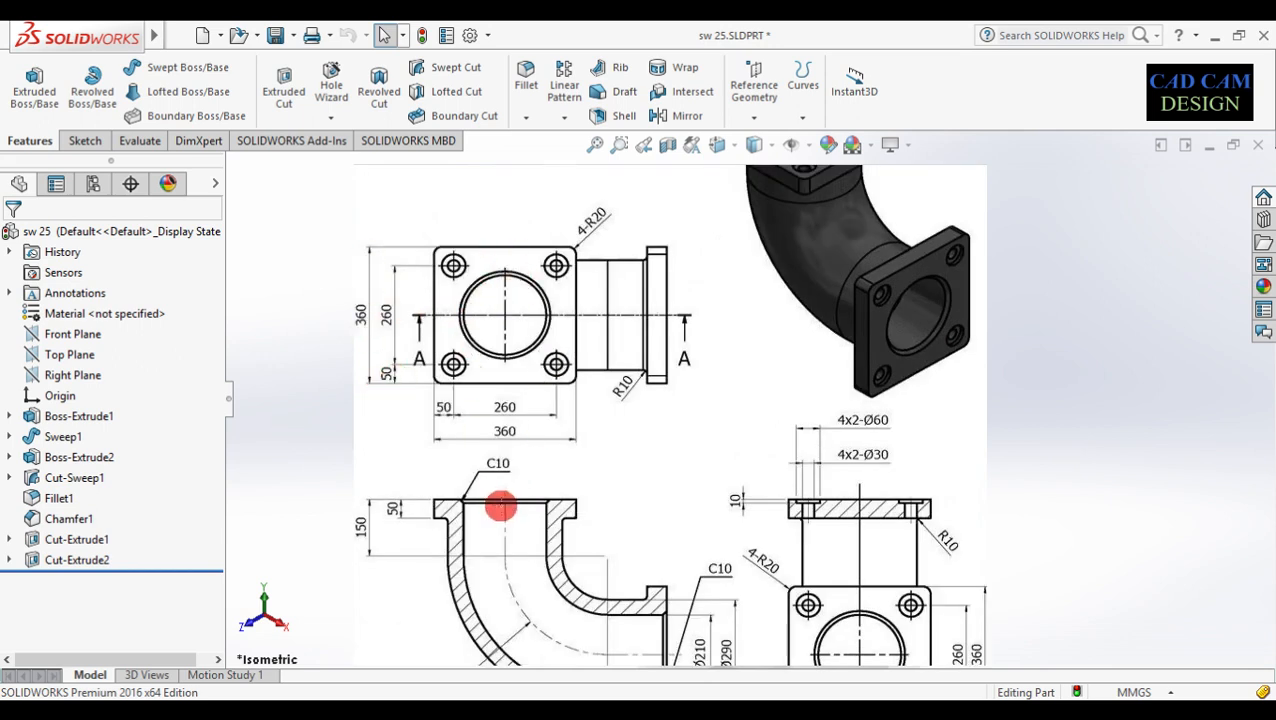
pyautogui.scroll(-3, 500, 506)
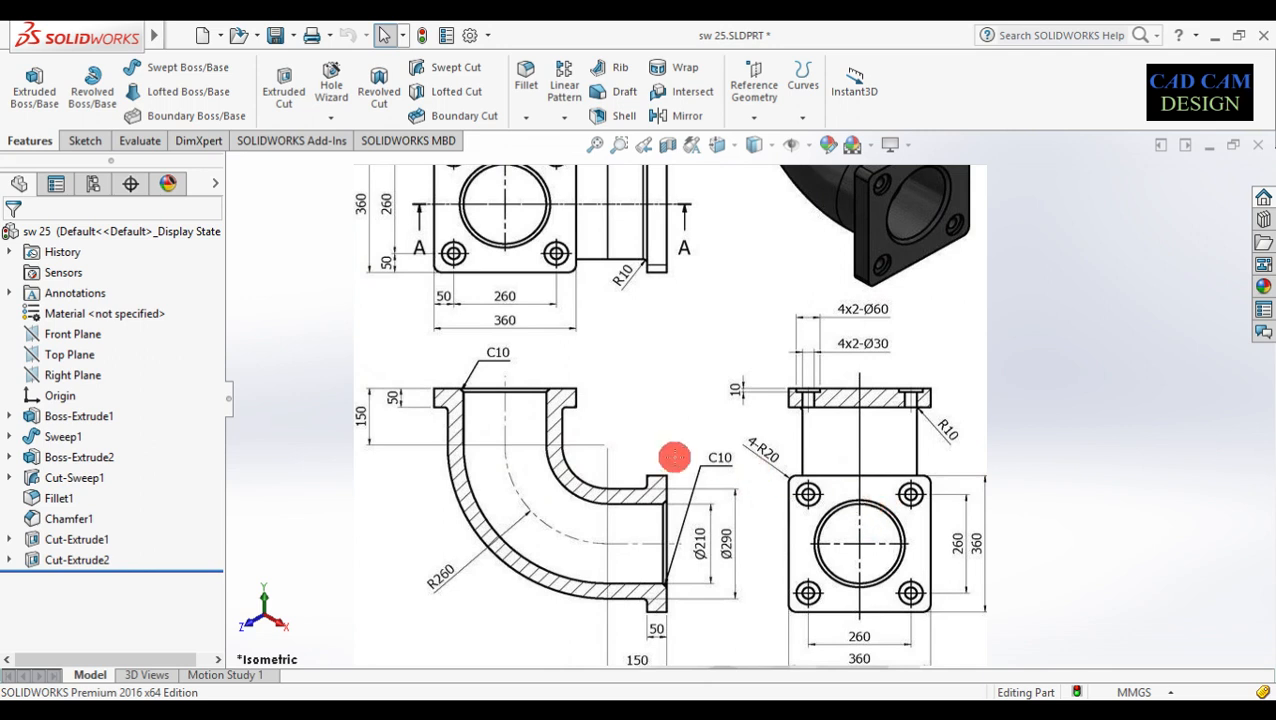
pyautogui.scroll(6, 674, 457)
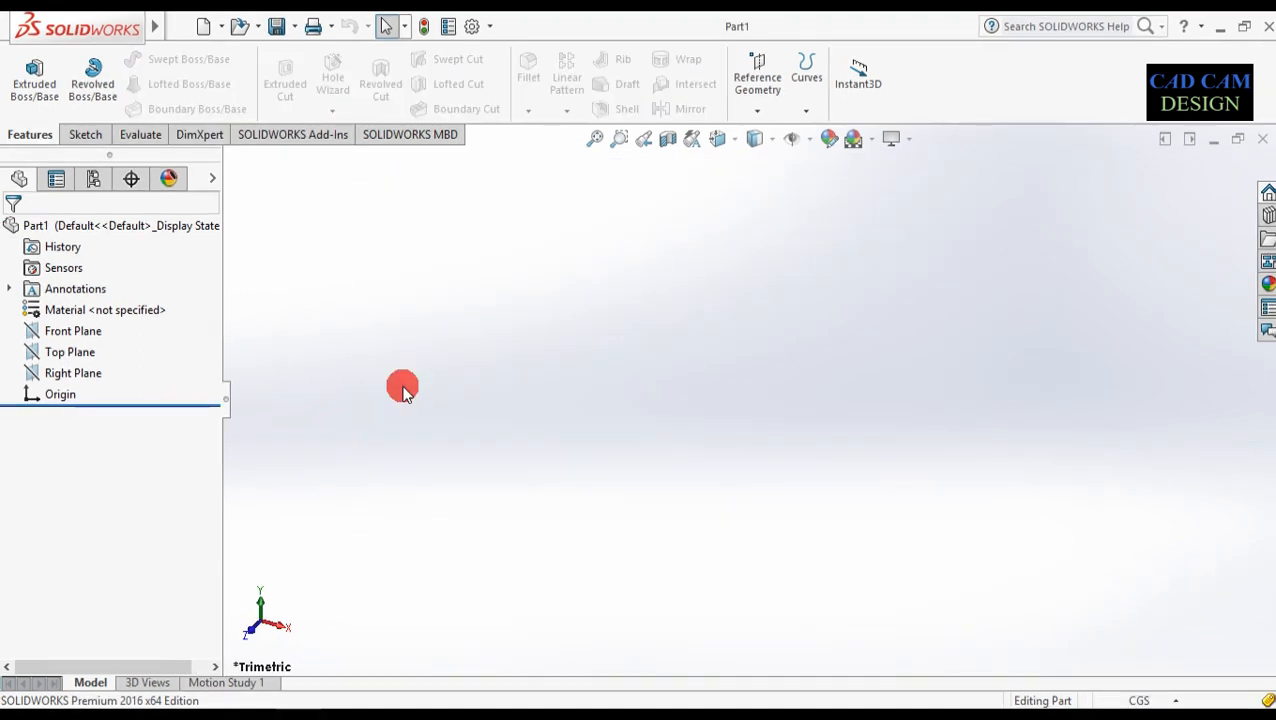
# - Set the new part's document units to MMGS (millimeter, gram, second)
pyautogui.rightClick(66, 355)
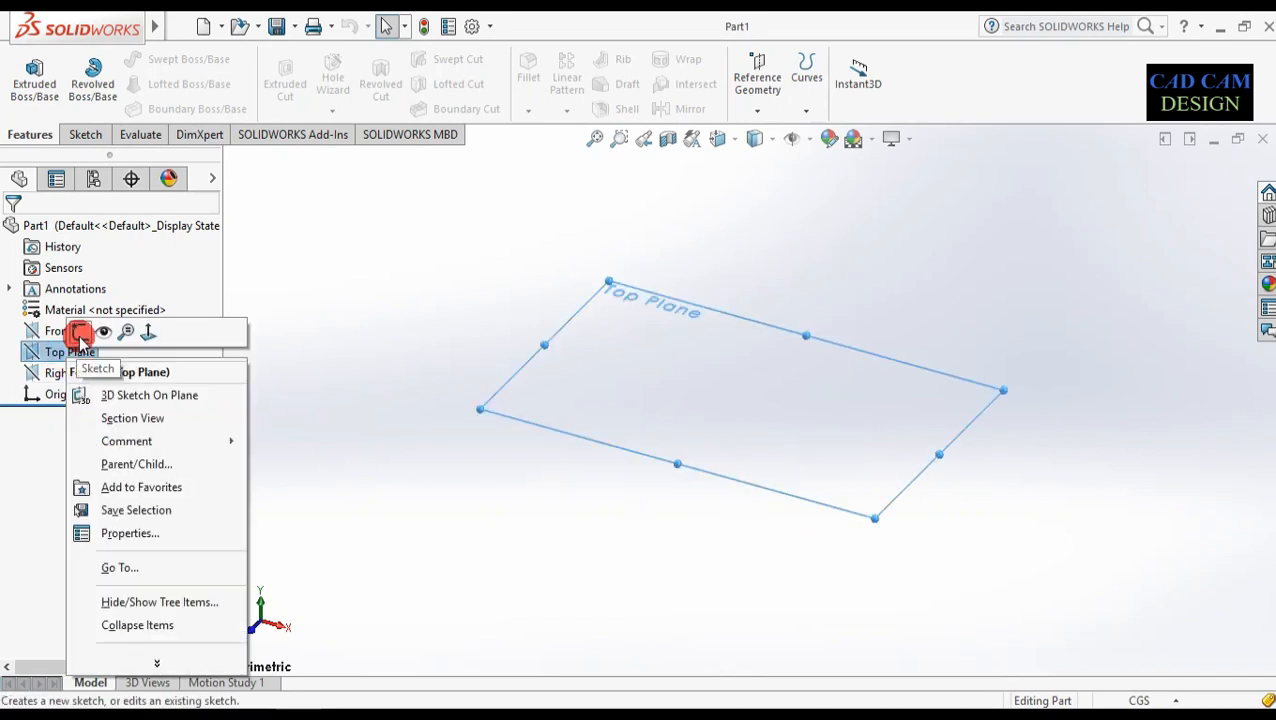
pyautogui.click(1065, 541)
pyautogui.click(1150, 700)
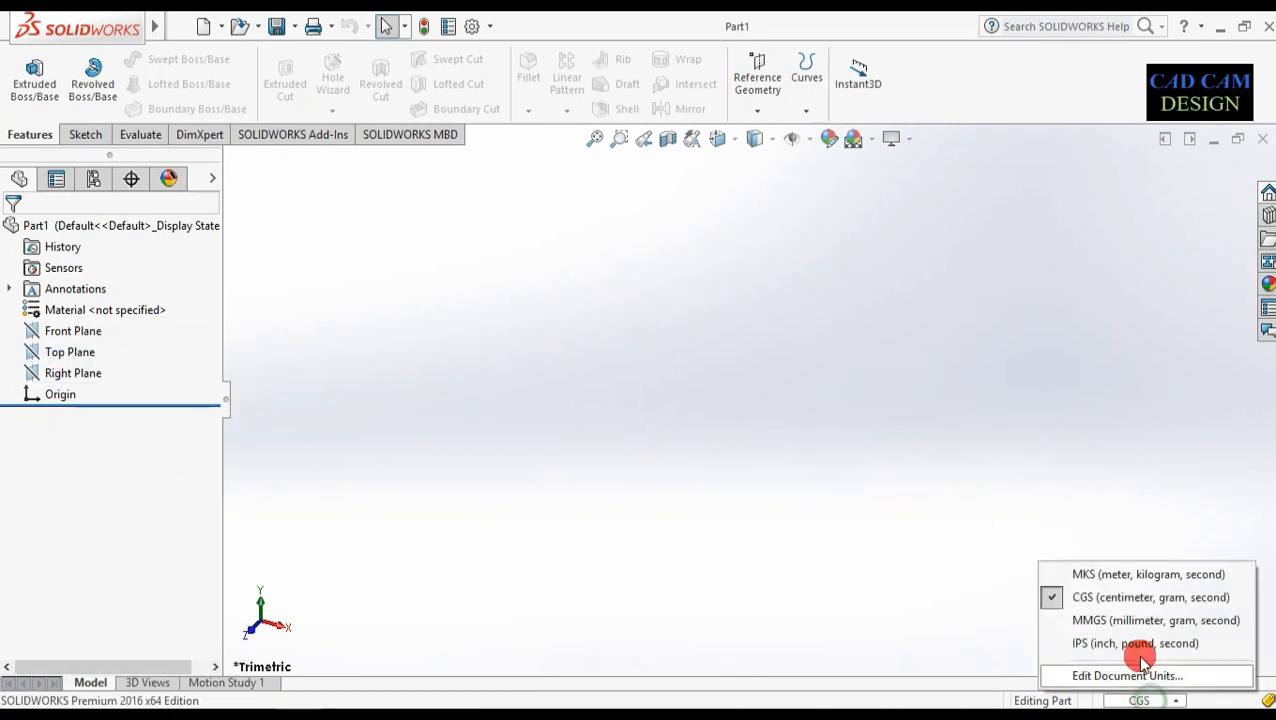
pyautogui.click(1132, 618)
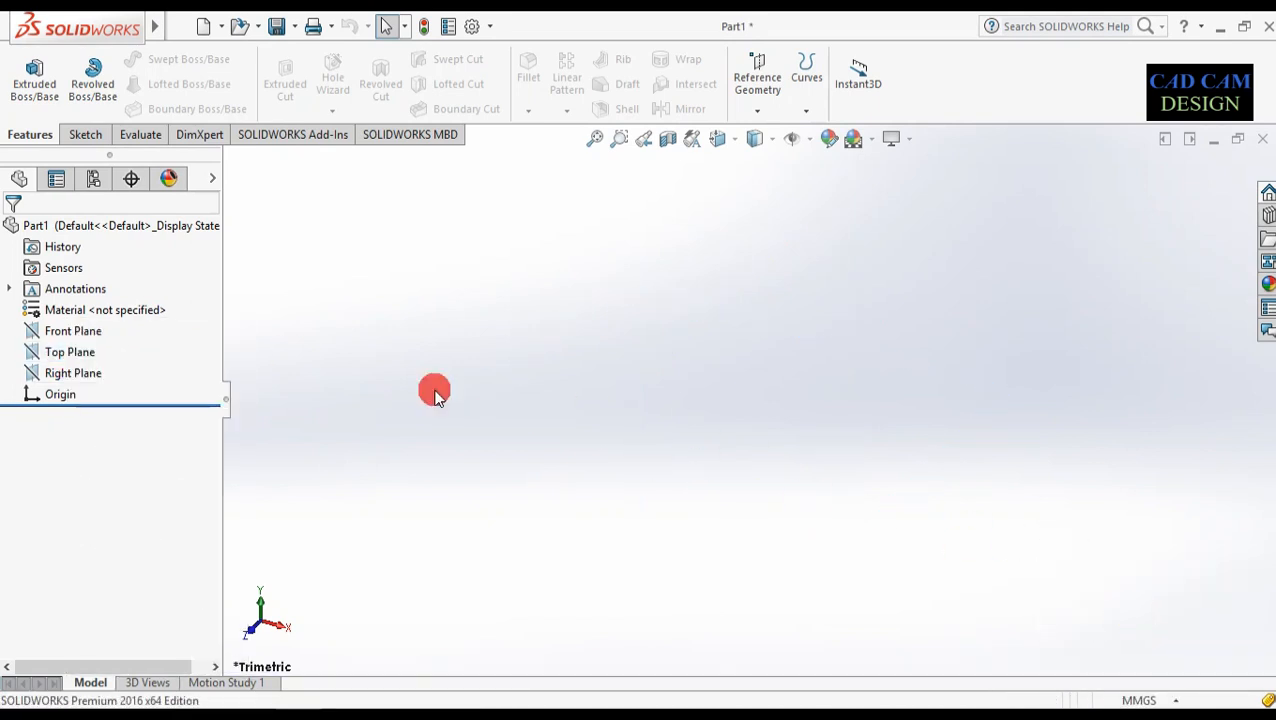
# - Start a sketch on the Top Plane and draw a center rectangle about 91 mm wide from the origin
pyautogui.rightClick(62, 356)
pyautogui.click(77, 334)
pyautogui.click(140, 86)
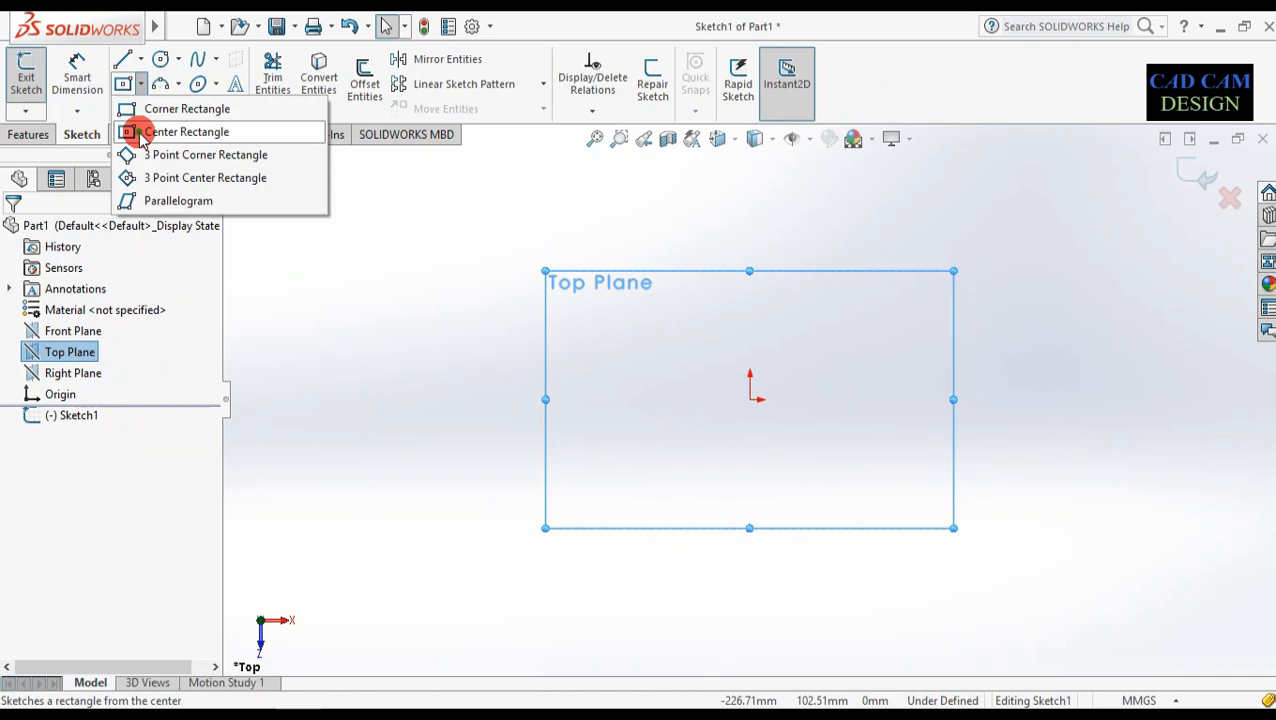
pyautogui.click(141, 134)
pyautogui.moveTo(752, 400); pyautogui.dragTo(853, 469)
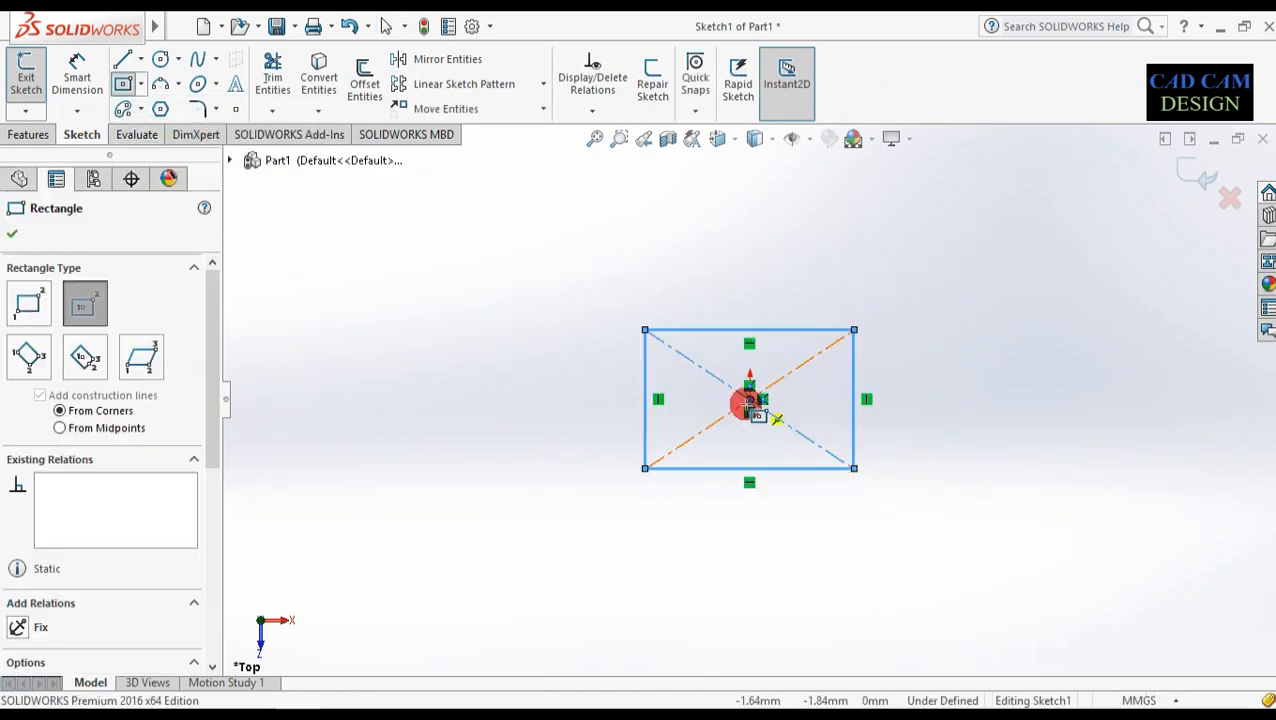
pyautogui.click(12, 232)
# - Dimension the rectangle to 360 mm wide and 360 mm high
pyautogui.click(60, 87)
pyautogui.click(816, 468)
pyautogui.click(737, 533)
pyautogui.write('36')
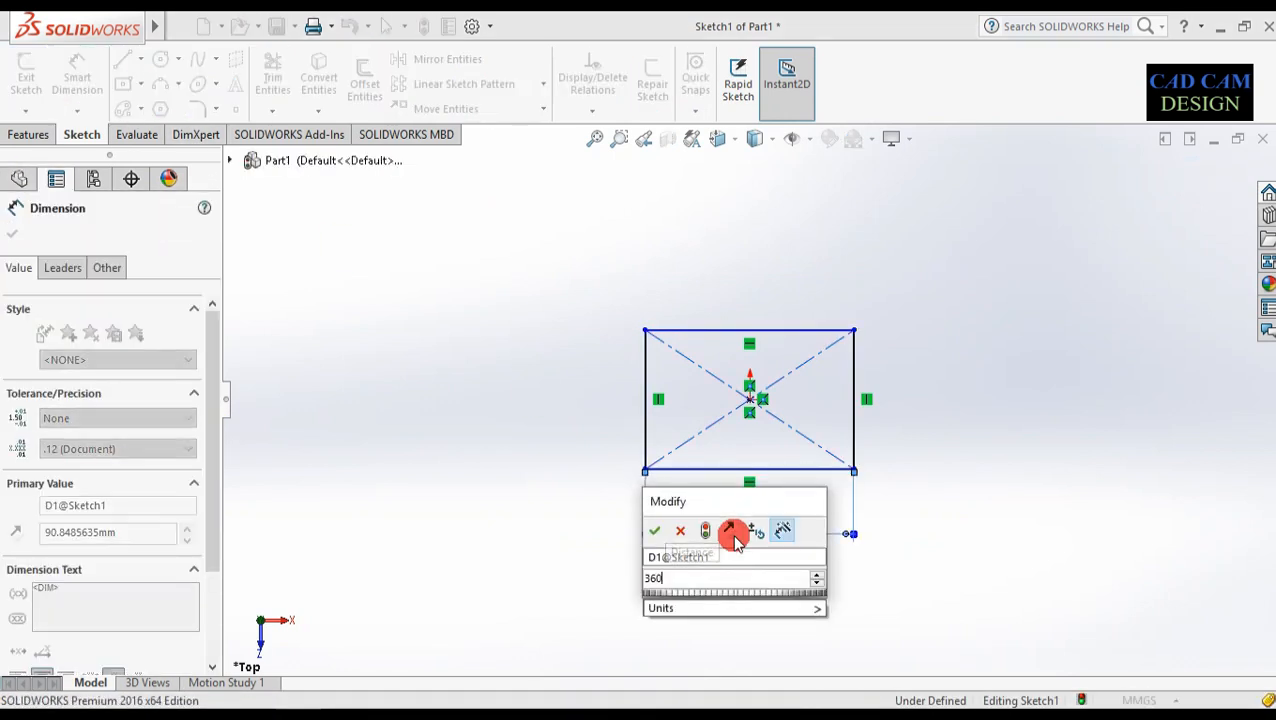
pyautogui.write('0')
pyautogui.press('Return')
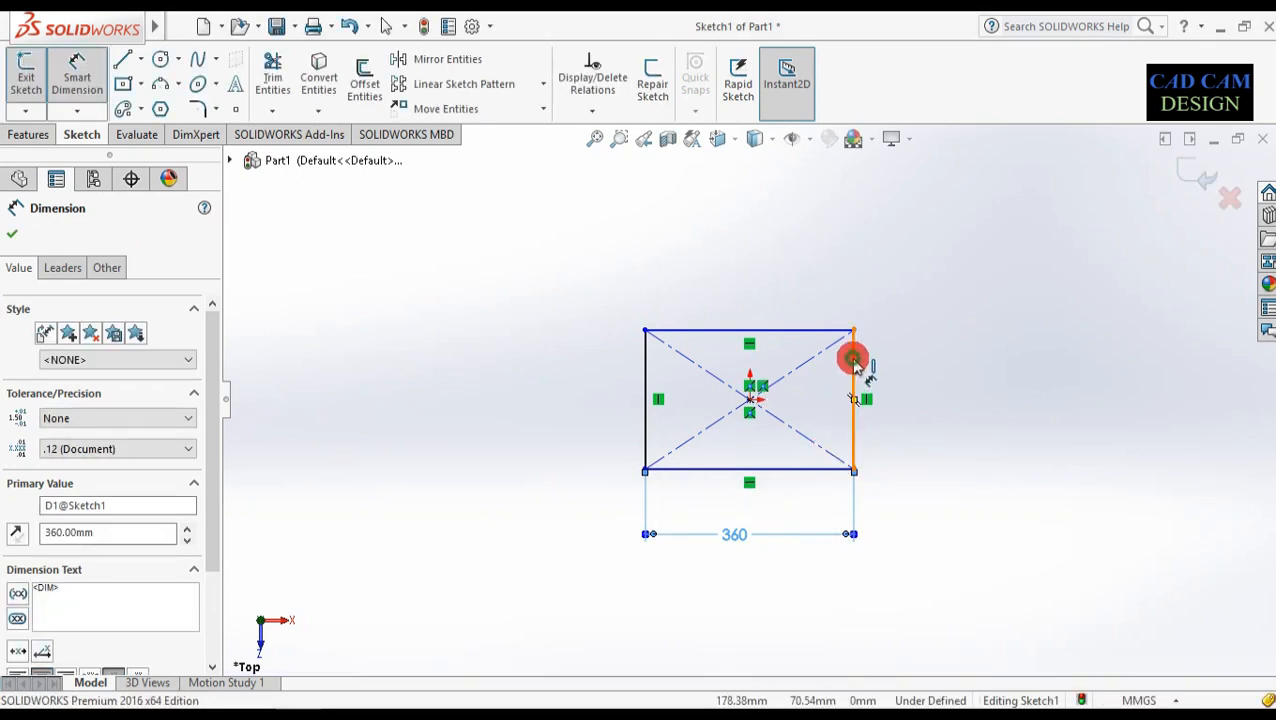
pyautogui.click(855, 366)
pyautogui.click(922, 396)
pyautogui.write('360')
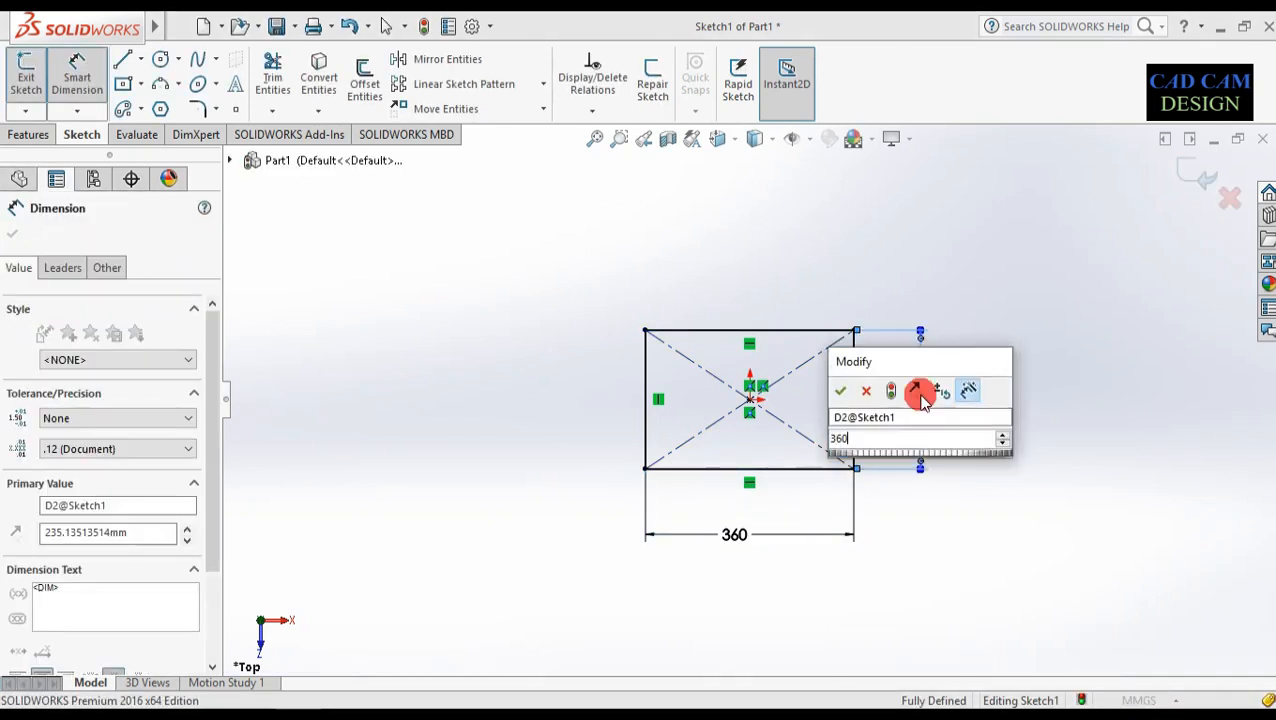
pyautogui.press('Return')
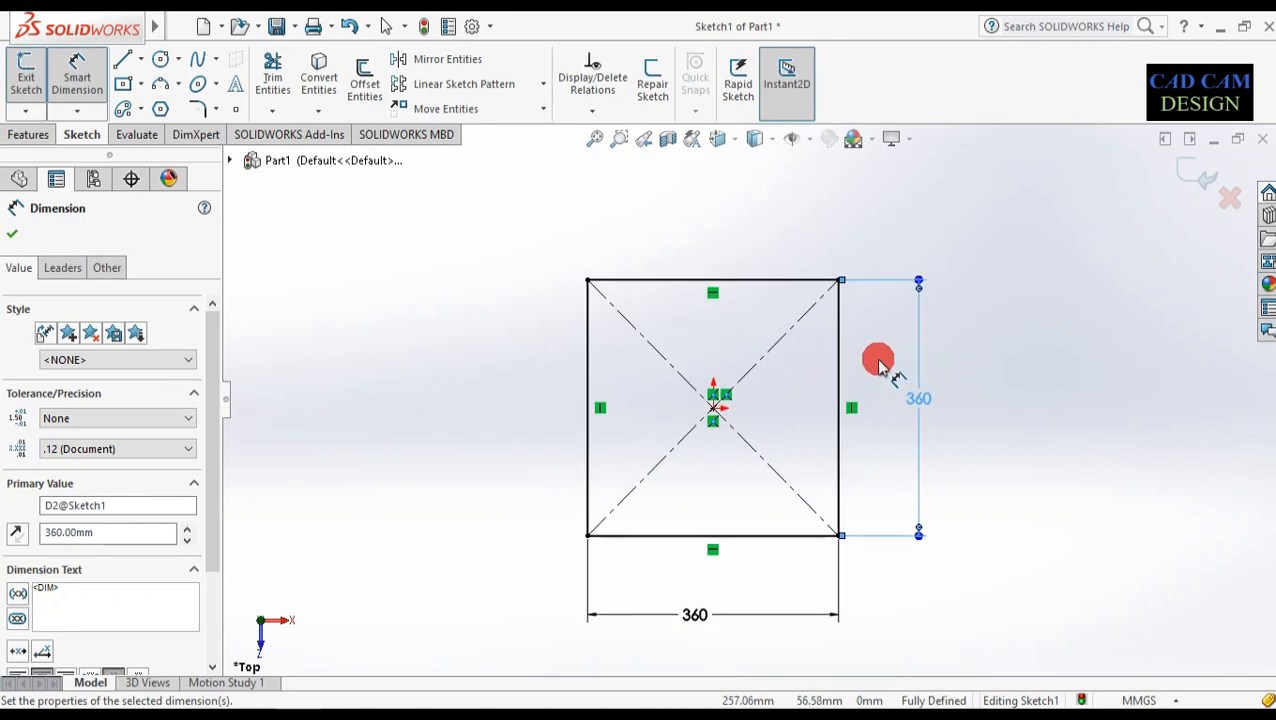
# - Round all four corners of the square with 20 mm sketch fillets
pyautogui.click(196, 109)
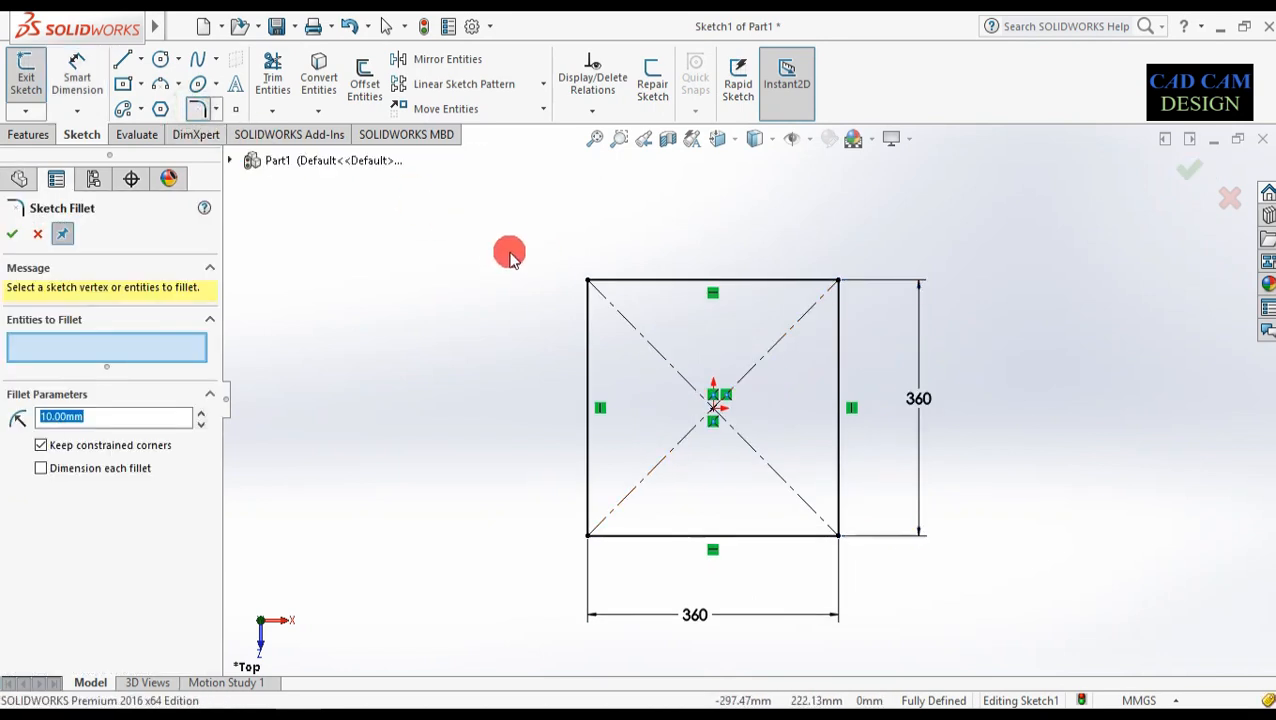
pyautogui.click(589, 306)
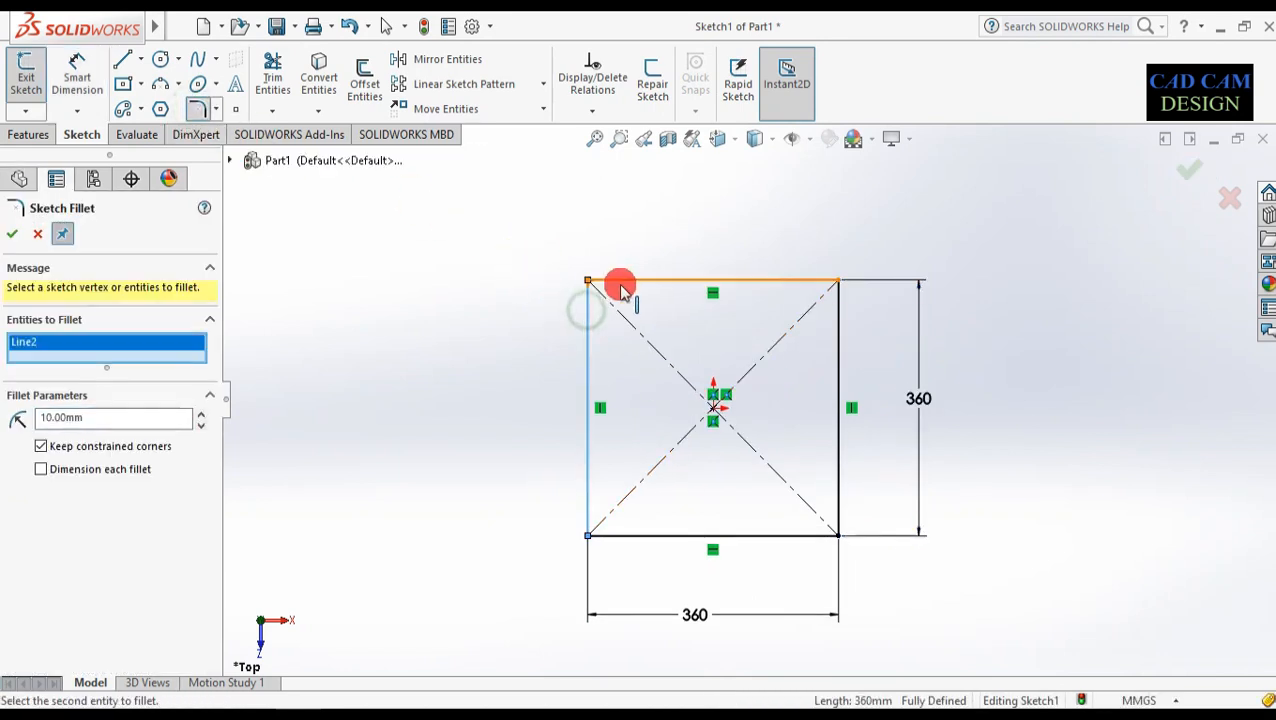
pyautogui.click(838, 283)
pyautogui.click(834, 531)
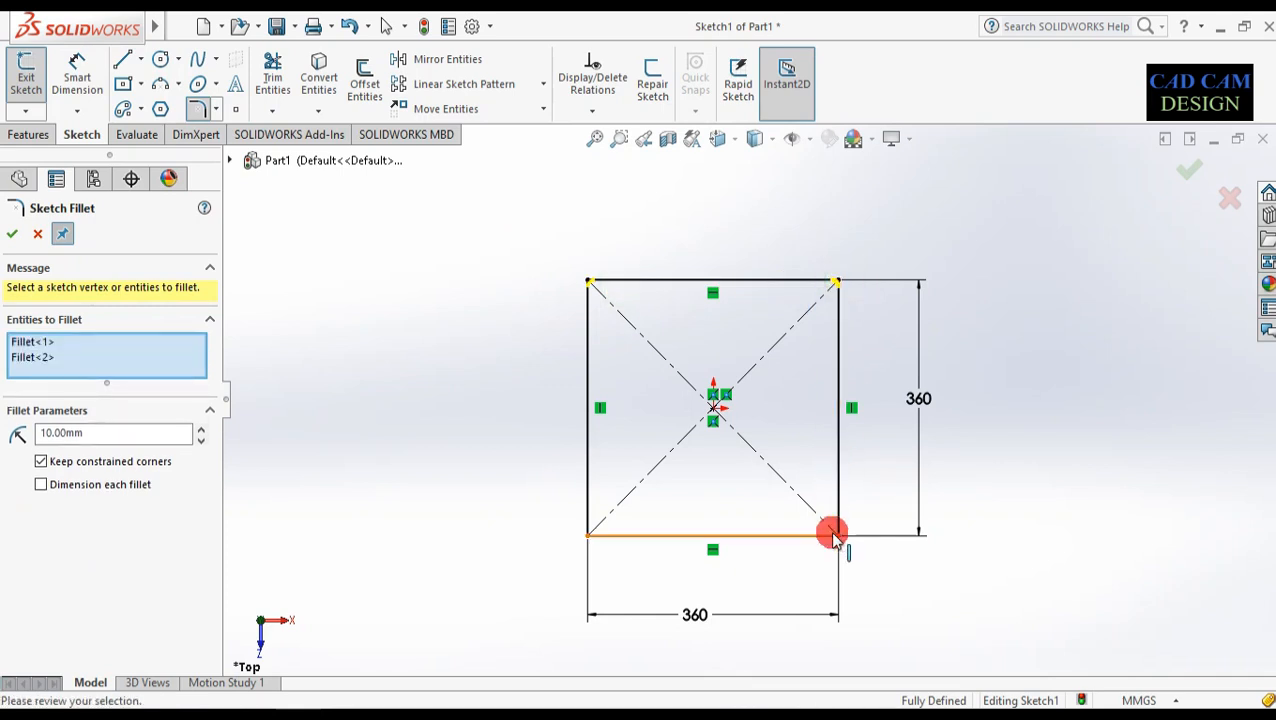
pyautogui.click(588, 537)
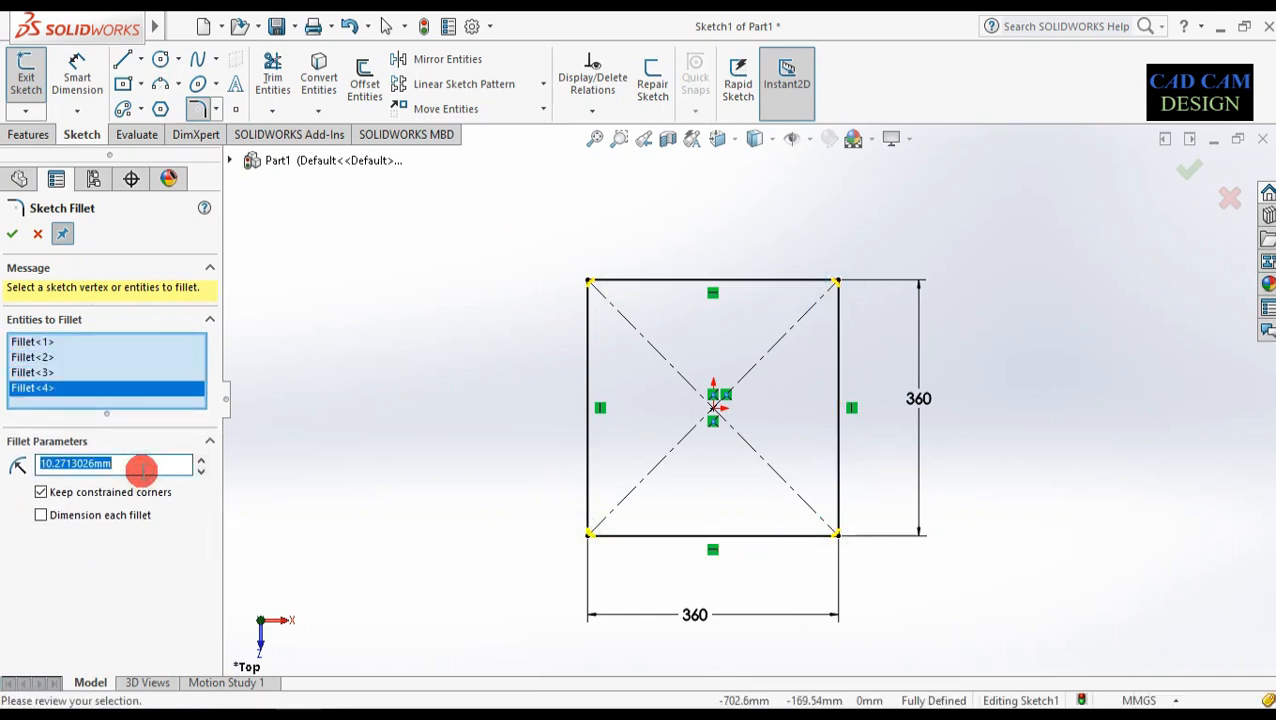
pyautogui.click(105, 396)
pyautogui.click(12, 233)
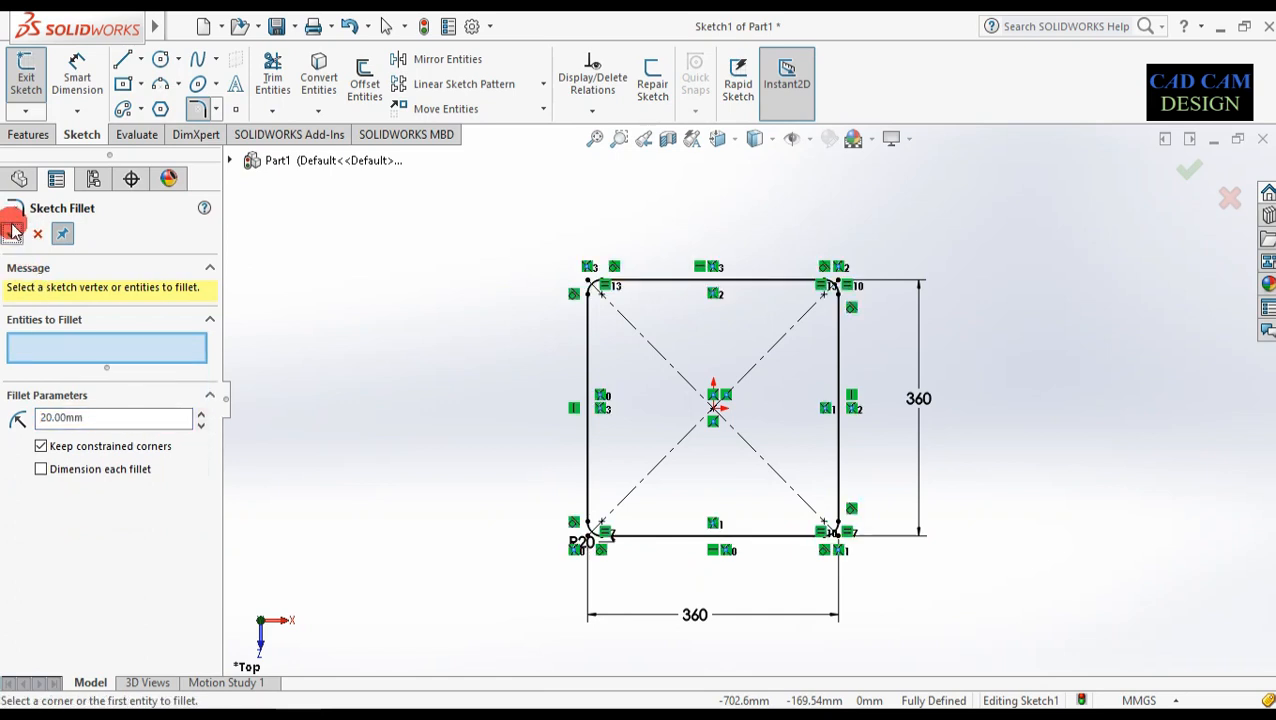
# - Draw a horizontal construction midpoint line about 240 mm long, centered on the origin
pyautogui.click(140, 58)
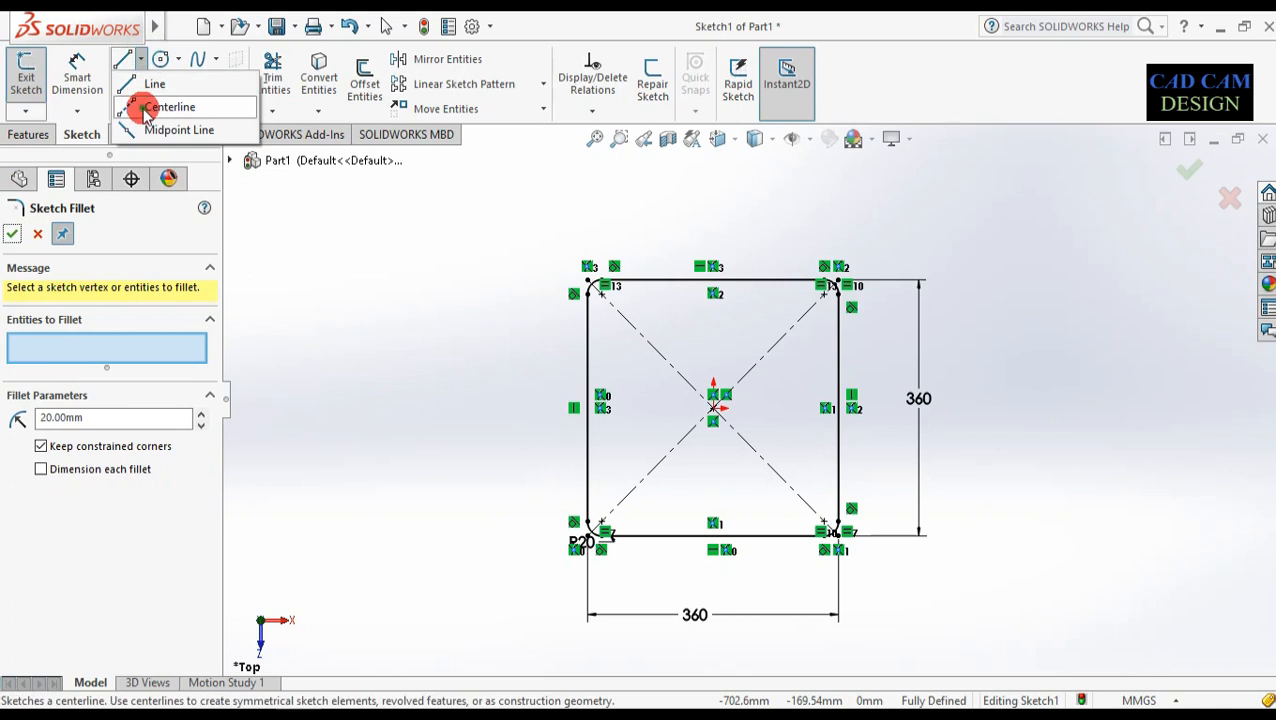
pyautogui.click(142, 106)
pyautogui.click(84, 504)
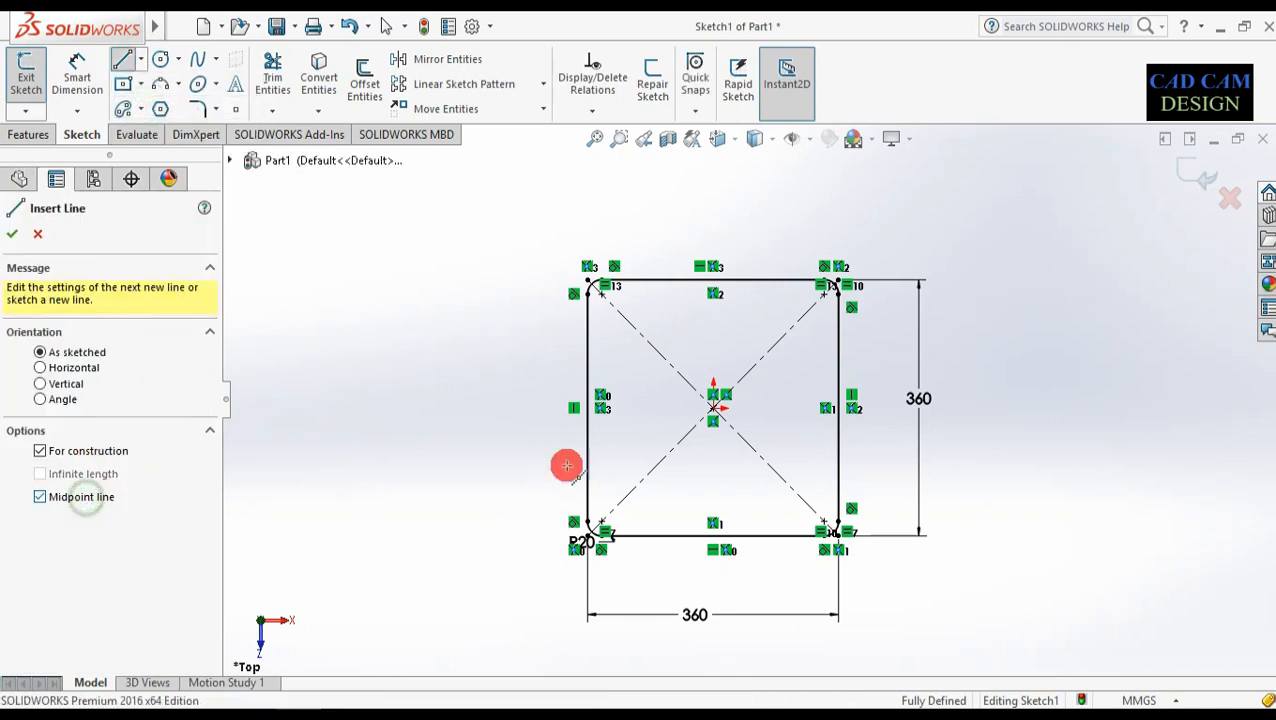
pyautogui.click(713, 408)
pyautogui.click(794, 409)
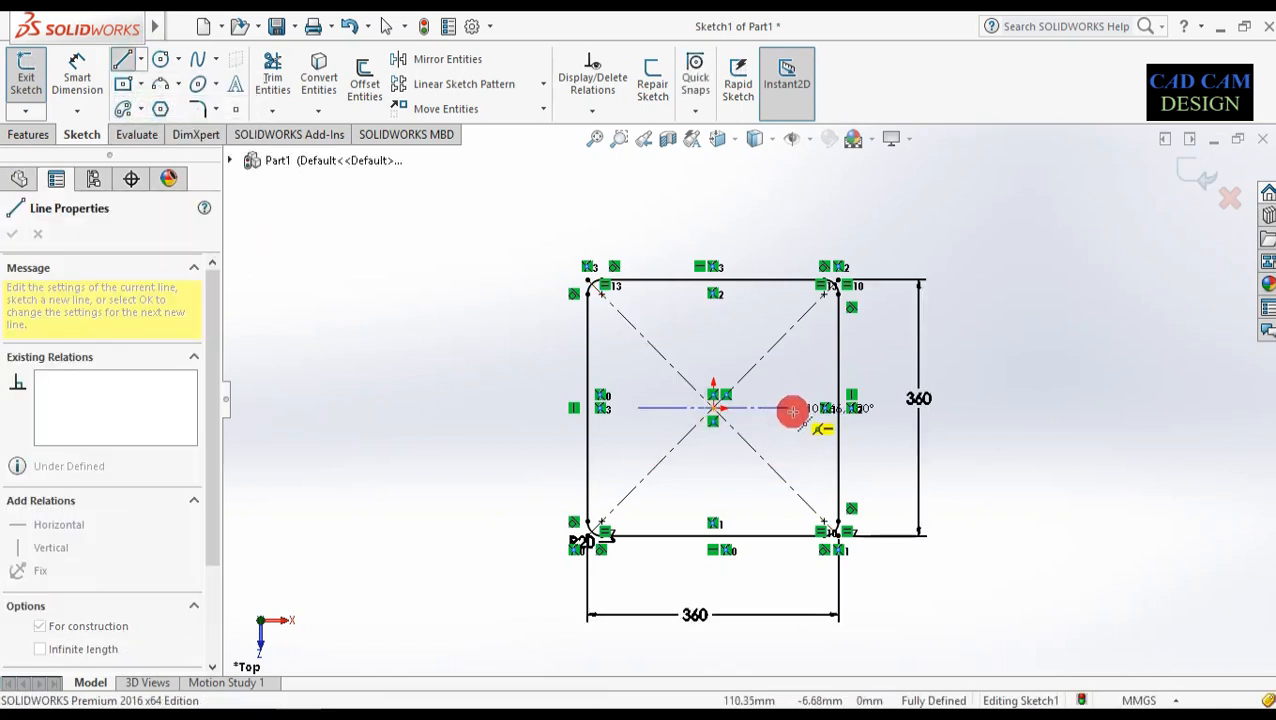
pyautogui.press('Escape')
# - Draw a vertical construction midpoint line about 269 mm long, centered on the origin
pyautogui.click(163, 63)
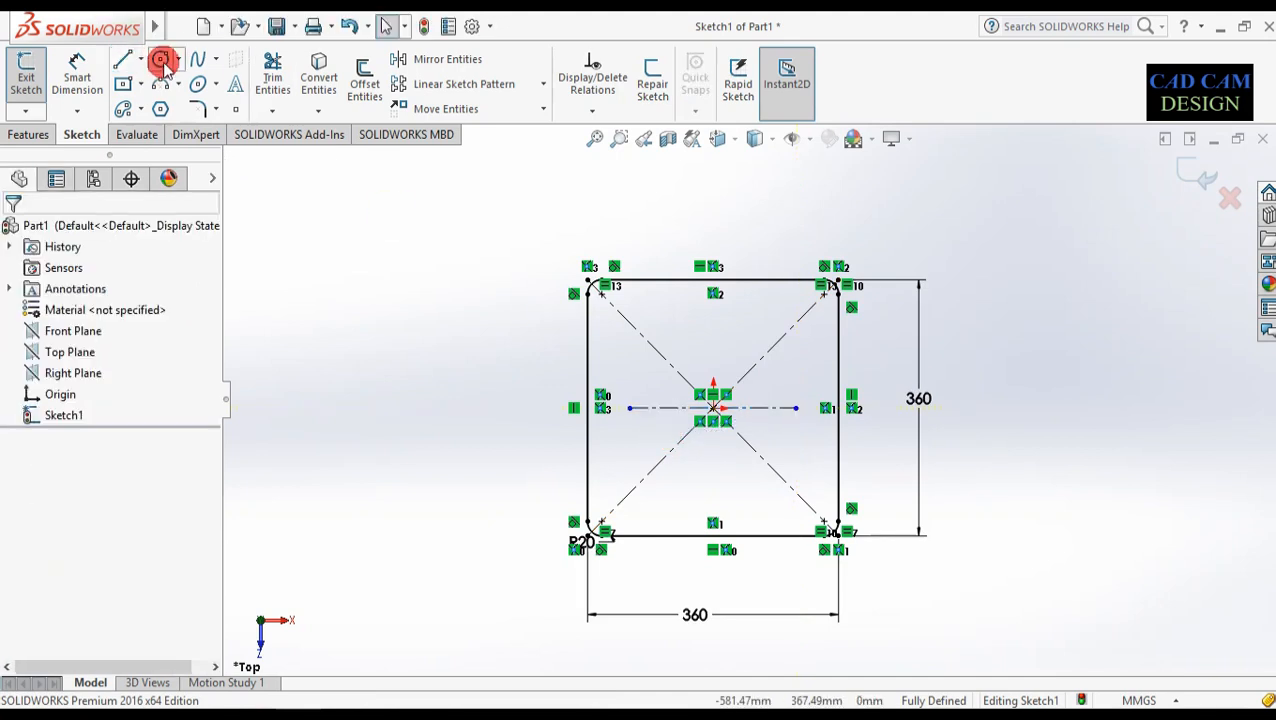
pyautogui.click(150, 104)
pyautogui.click(82, 498)
pyautogui.moveTo(712, 408)
pyautogui.mouseDown()
pyautogui.moveTo(705, 521)
pyautogui.moveTo(718, 492)
pyautogui.moveTo(711, 503)
pyautogui.mouseUp()
pyautogui.press('Escape')
# - Reposition the square's height and width dimensions farther away from the profile
pyautogui.scroll(-3, 822, 422)
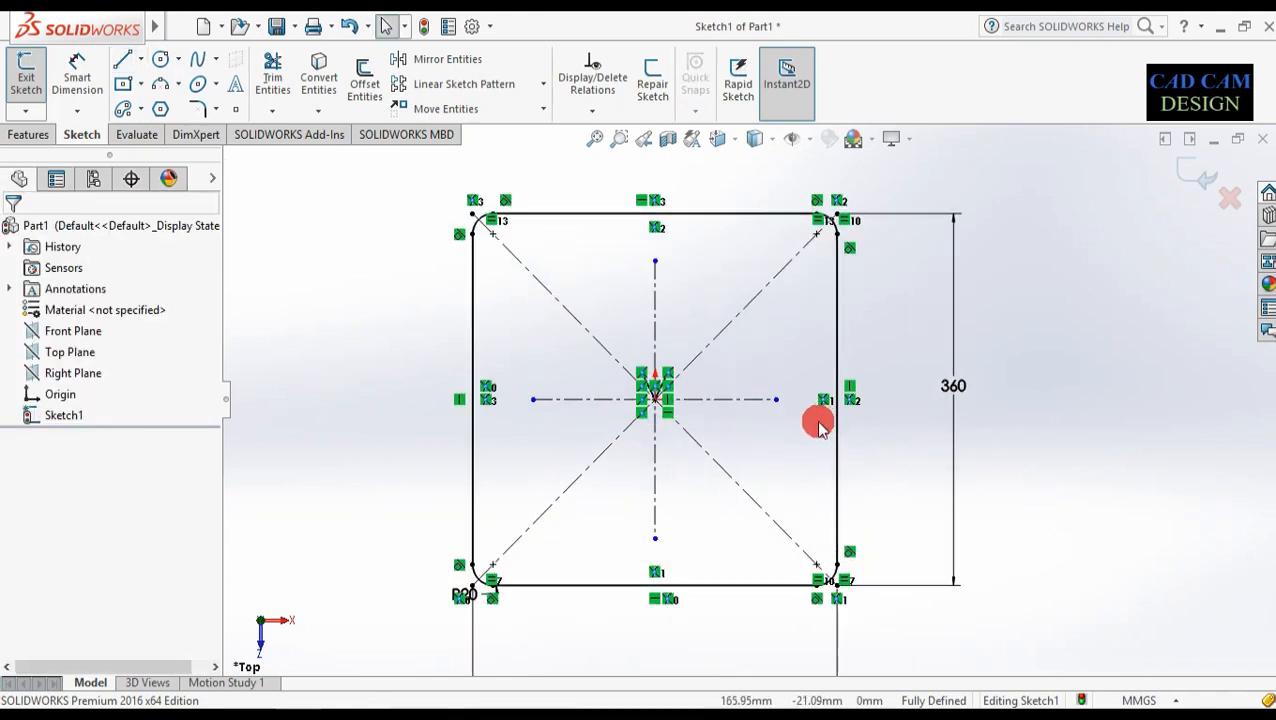
pyautogui.moveTo(942, 392); pyautogui.dragTo(1007, 398)
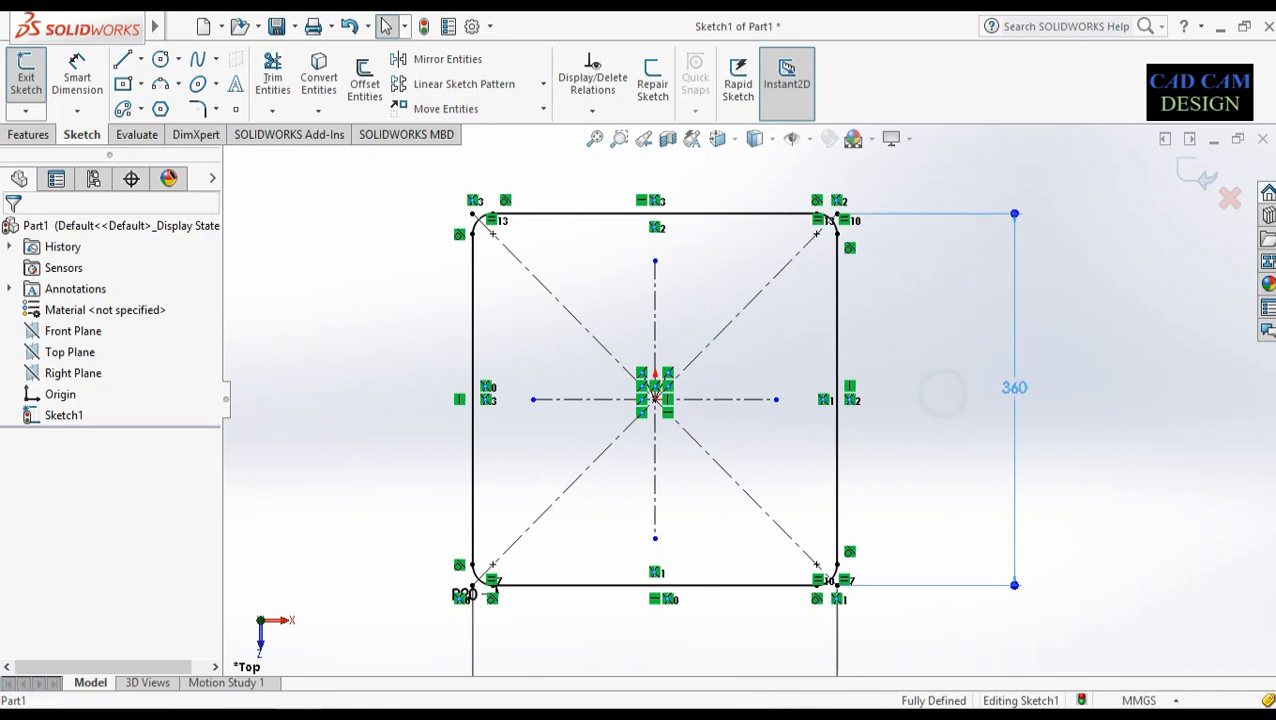
pyautogui.scroll(1, 757, 557)
pyautogui.moveTo(652, 655); pyautogui.dragTo(663, 663)
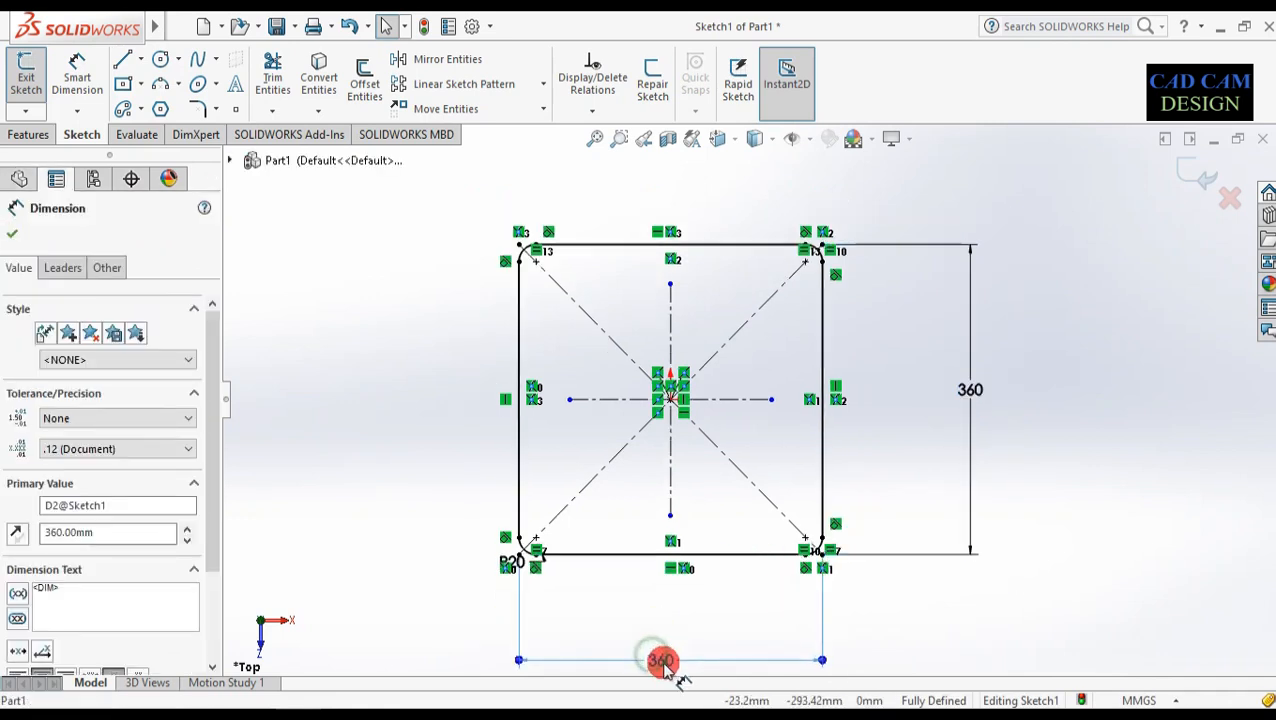
# - Dimension the vertical construction line to a length of 260 mm
pyautogui.scroll(-1, 736, 370)
pyautogui.click(78, 82)
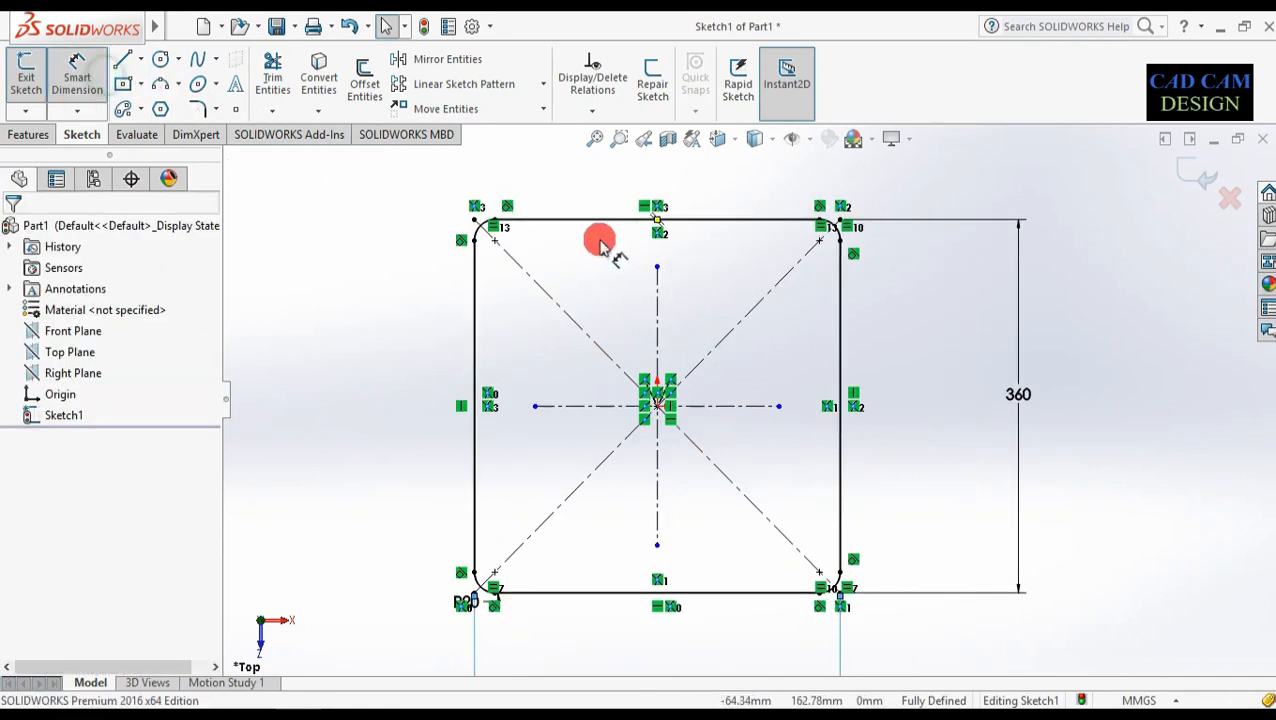
pyautogui.click(658, 292)
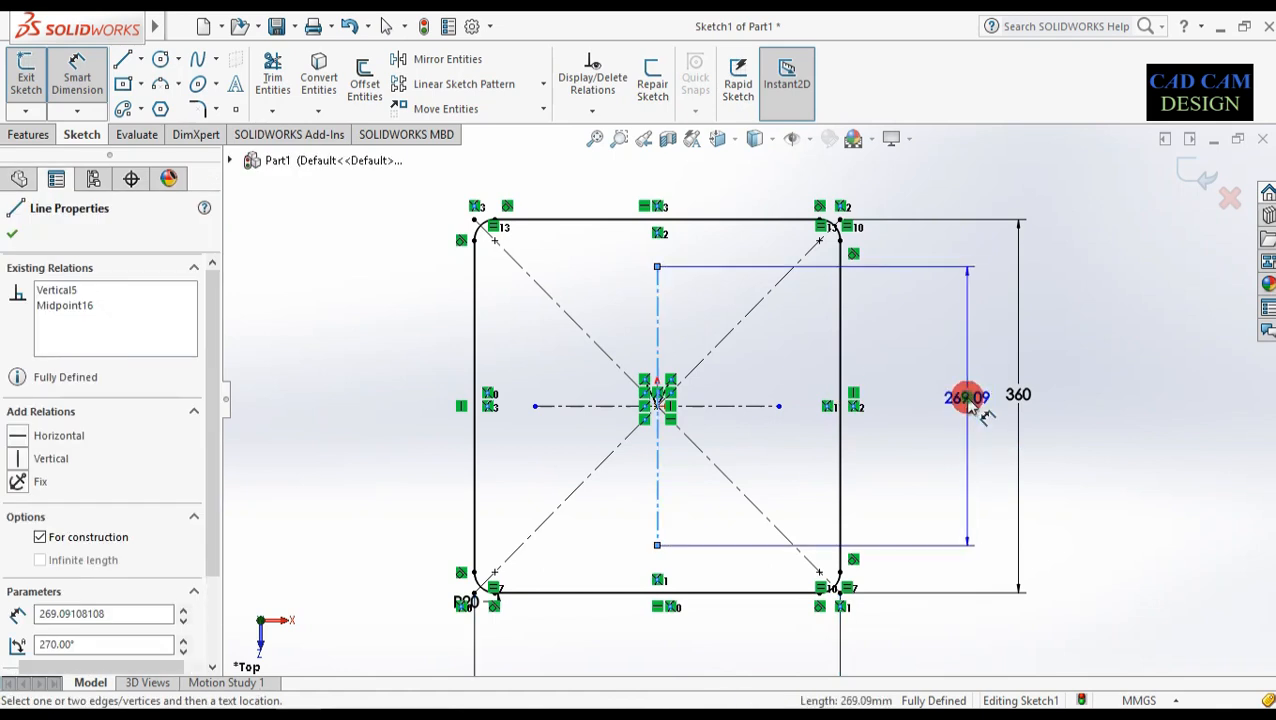
pyautogui.click(968, 400)
pyautogui.write('260')
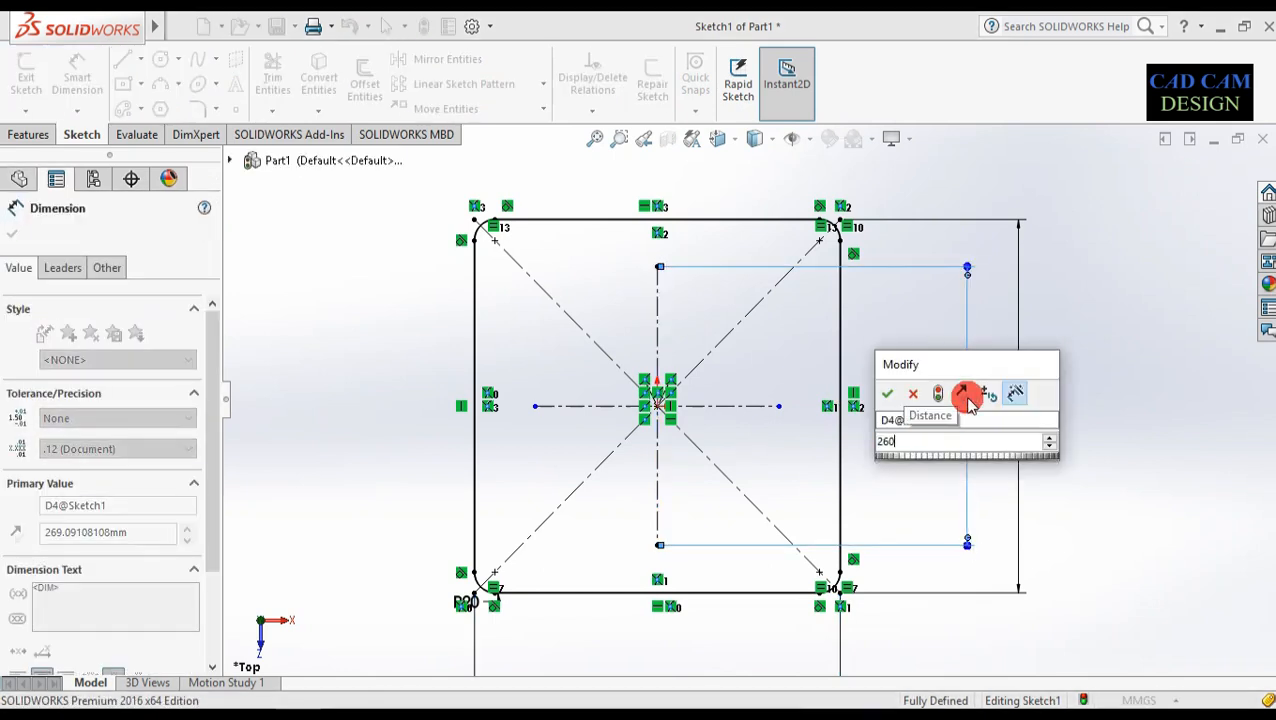
pyautogui.press('Return')
# - Dimension the horizontal construction line to a length of 260 mm
pyautogui.click(731, 406)
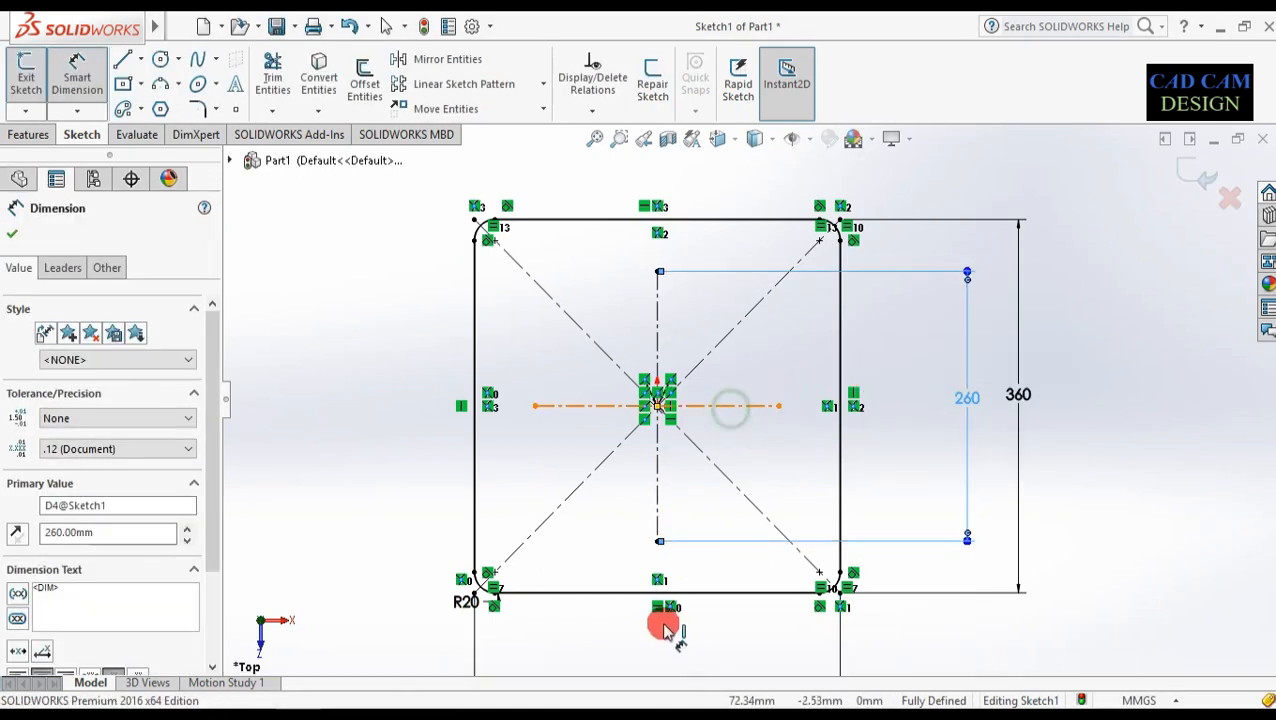
pyautogui.scroll(1, 661, 630)
pyautogui.click(661, 632)
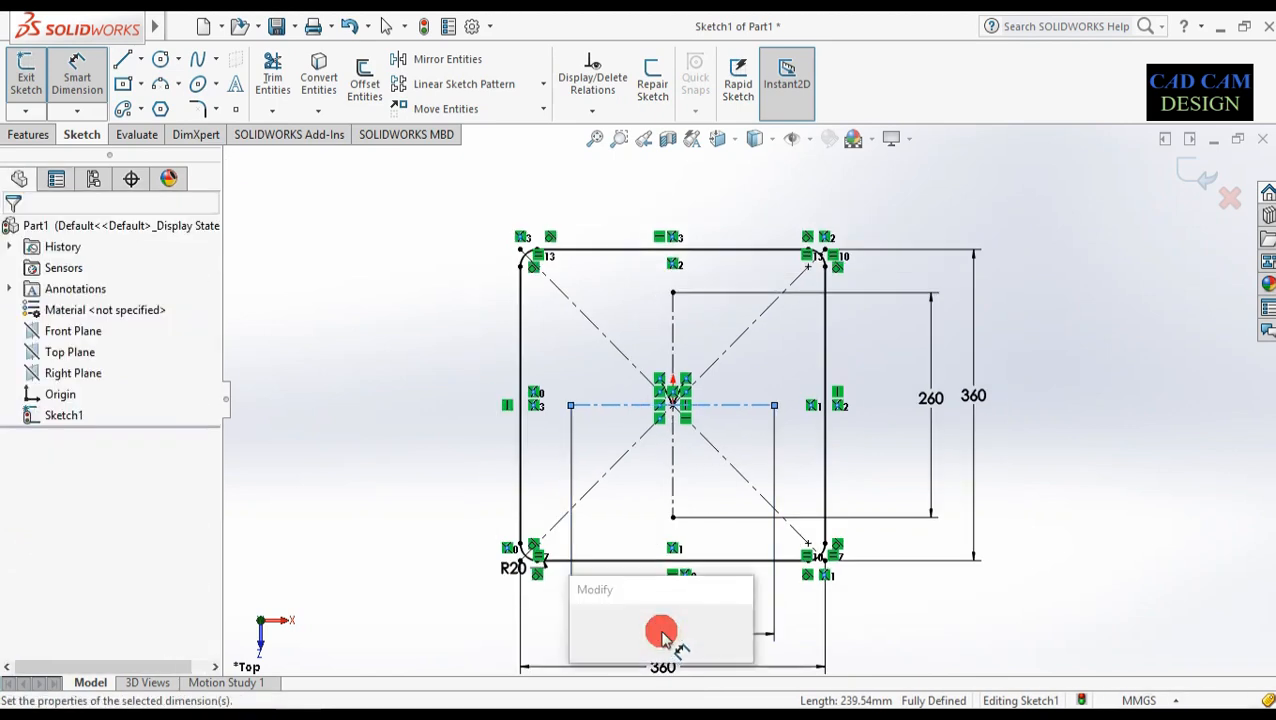
pyautogui.write('260')
pyautogui.press('Return')
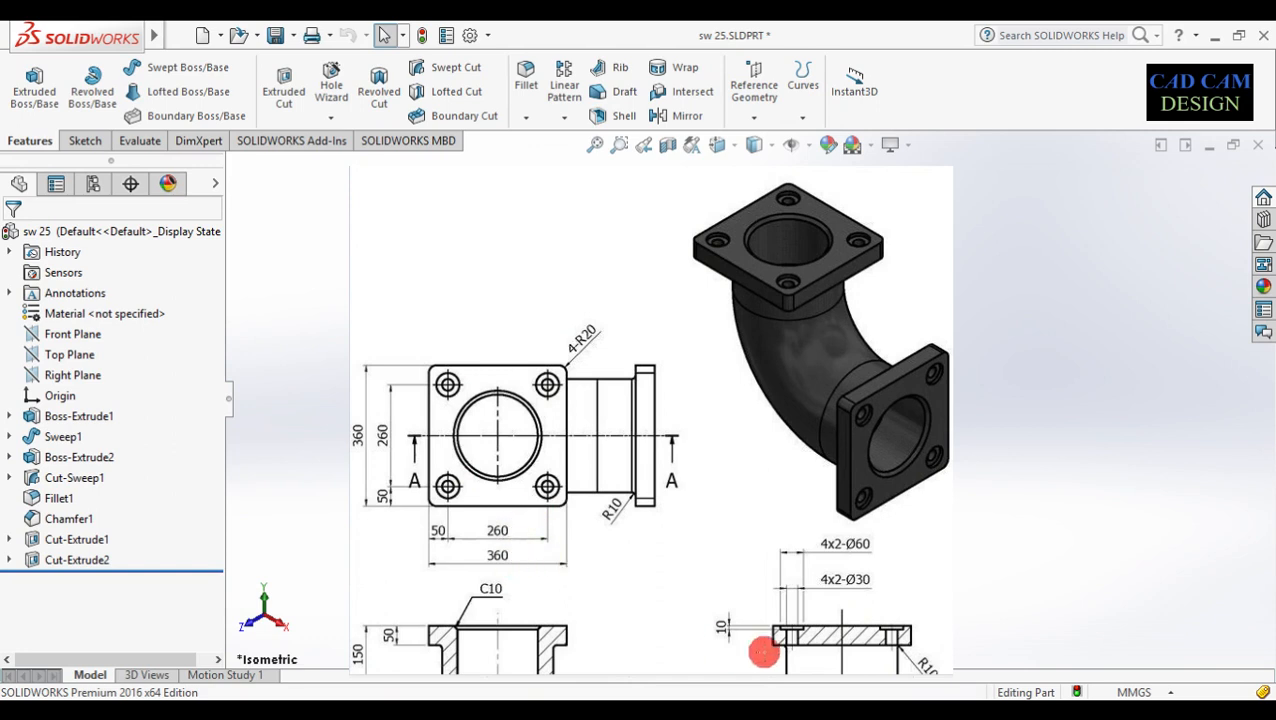
# - Sketch a circle of about 28 mm radius near the square's upper-right corner, centered in line with the construction lines' upper and right endpoints
pyautogui.scroll(-2, 838, 605)
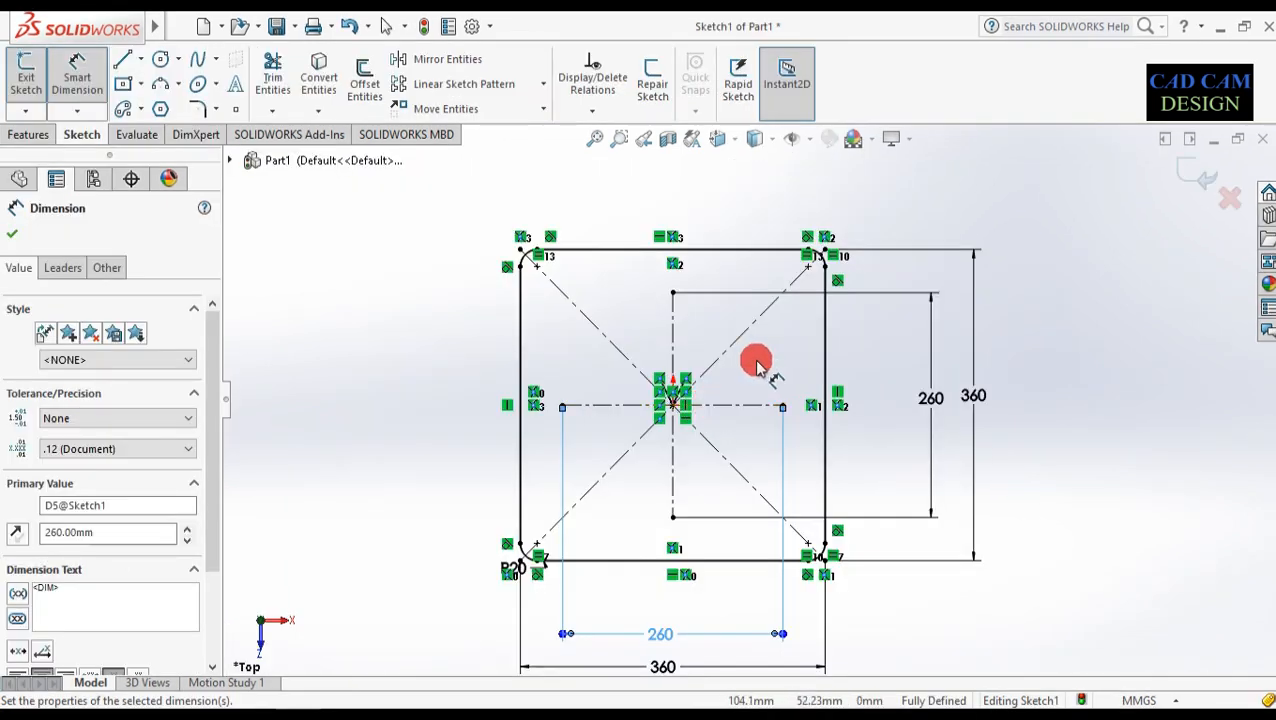
pyautogui.click(160, 59)
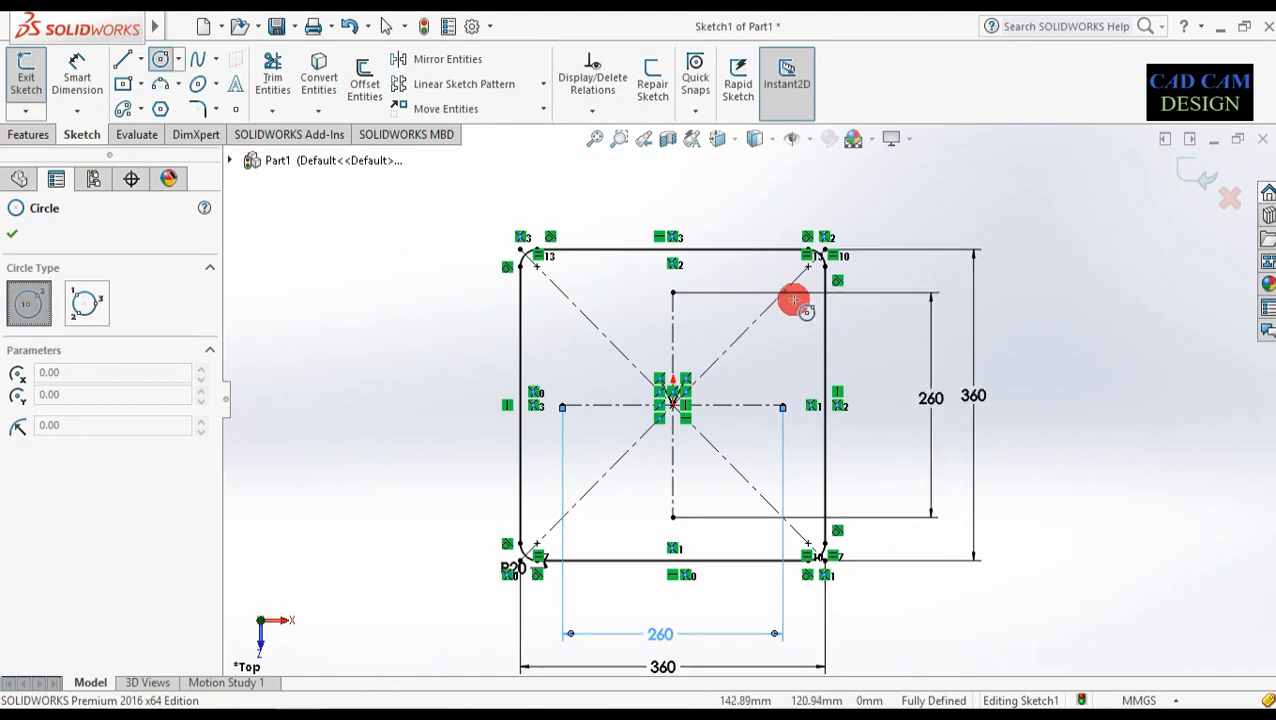
pyautogui.click(783, 292)
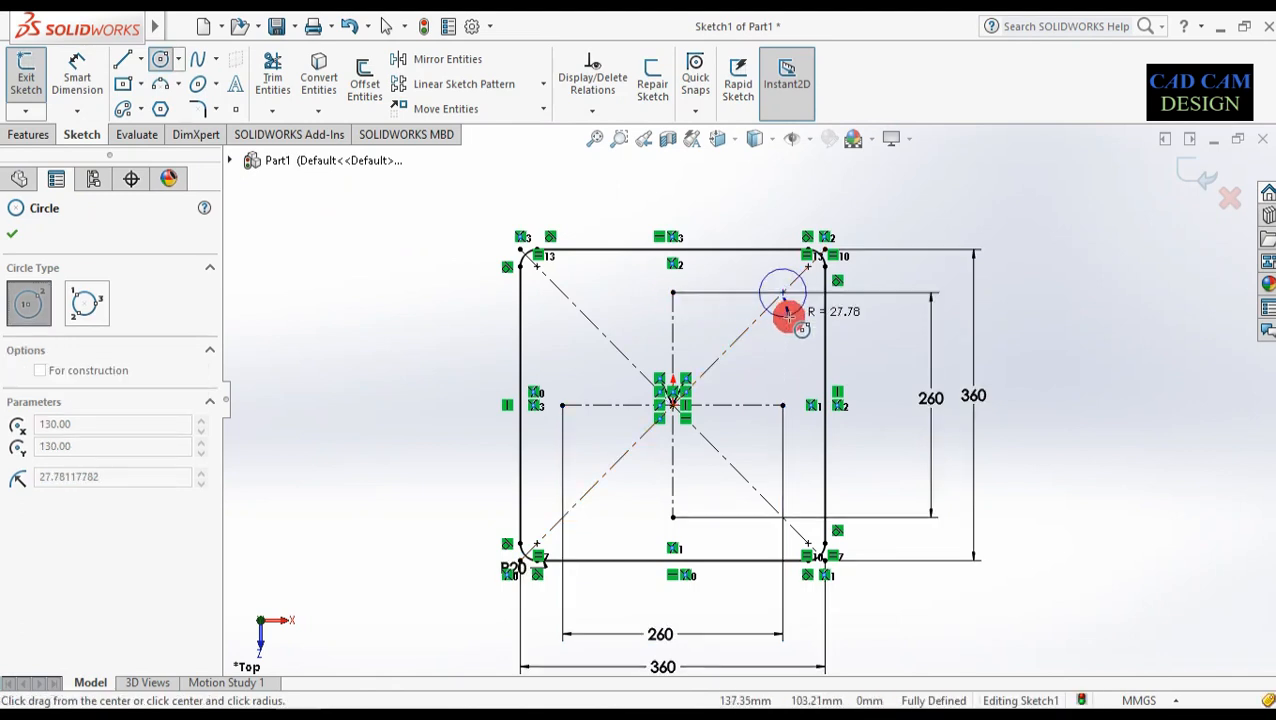
pyautogui.click(792, 314)
# - Dimension the corner hole circle to a diameter of 30 mm
pyautogui.click(77, 80)
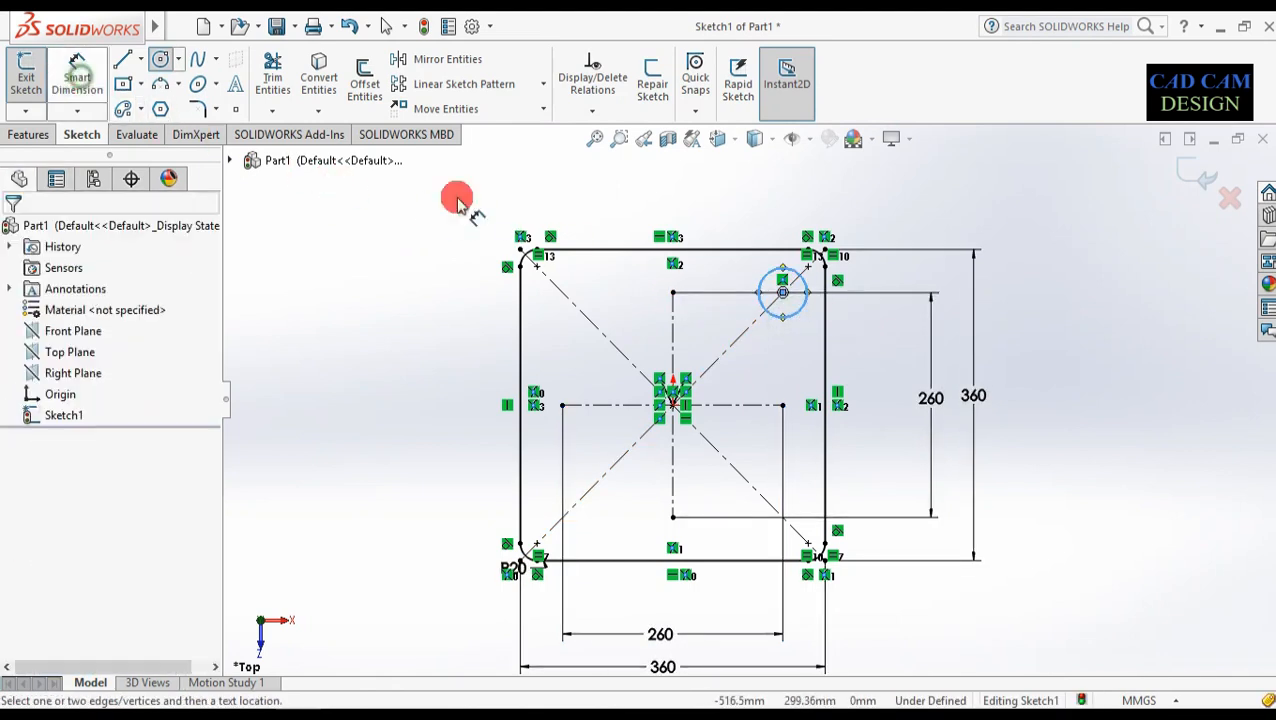
pyautogui.click(767, 280)
pyautogui.click(769, 209)
pyautogui.write('30')
pyautogui.press('Return')
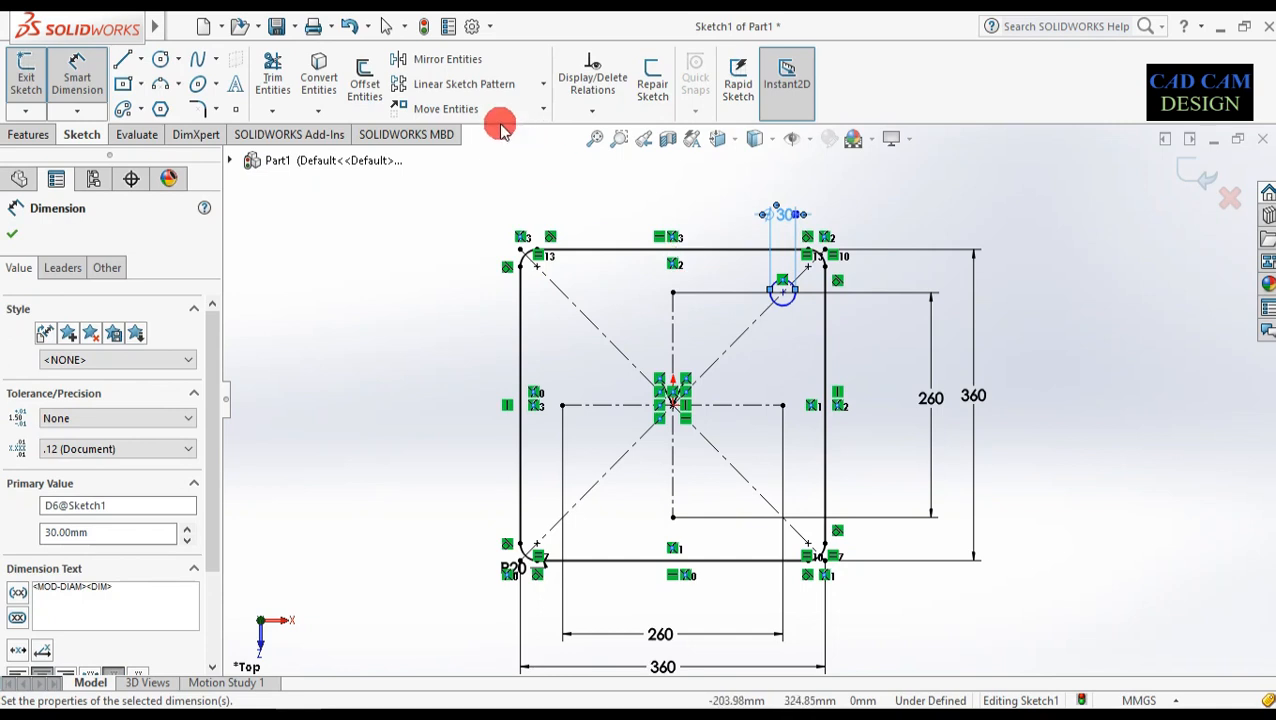
# - Start a linear sketch pattern of the 30 mm hole circle with two instances 260 mm apart along the reversed X direction
pyautogui.click(463, 85)
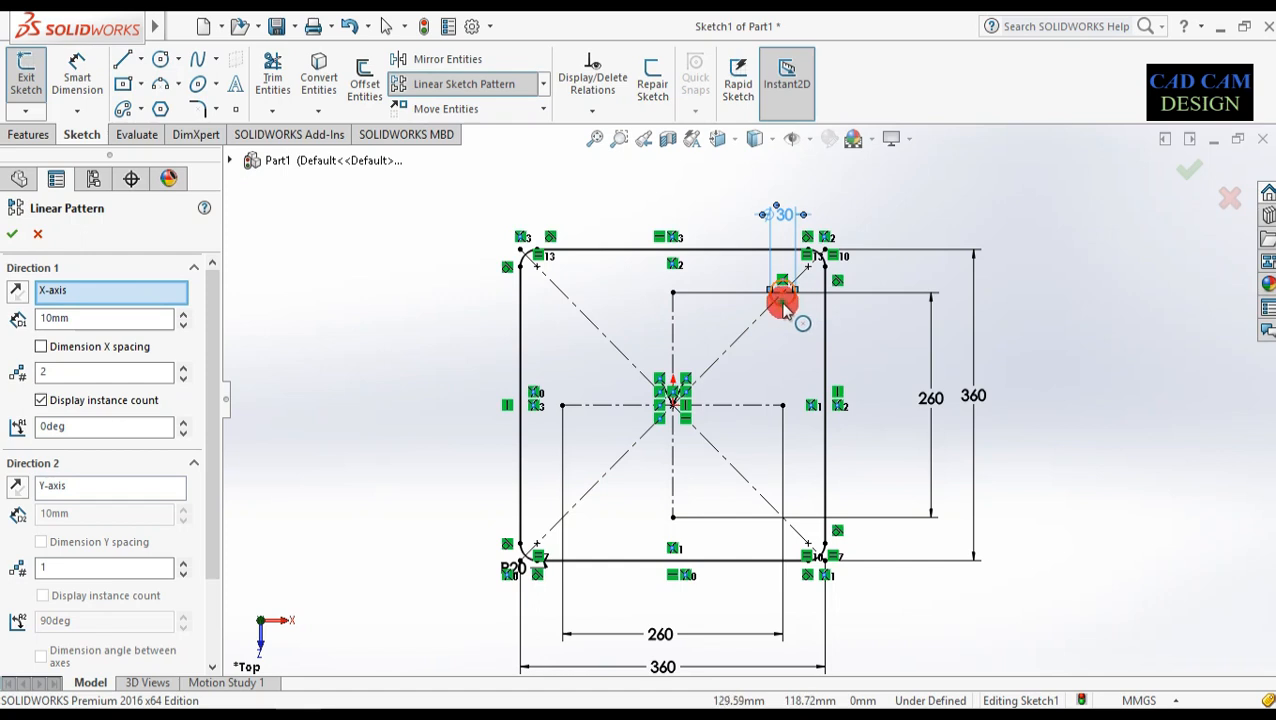
pyautogui.click(784, 306)
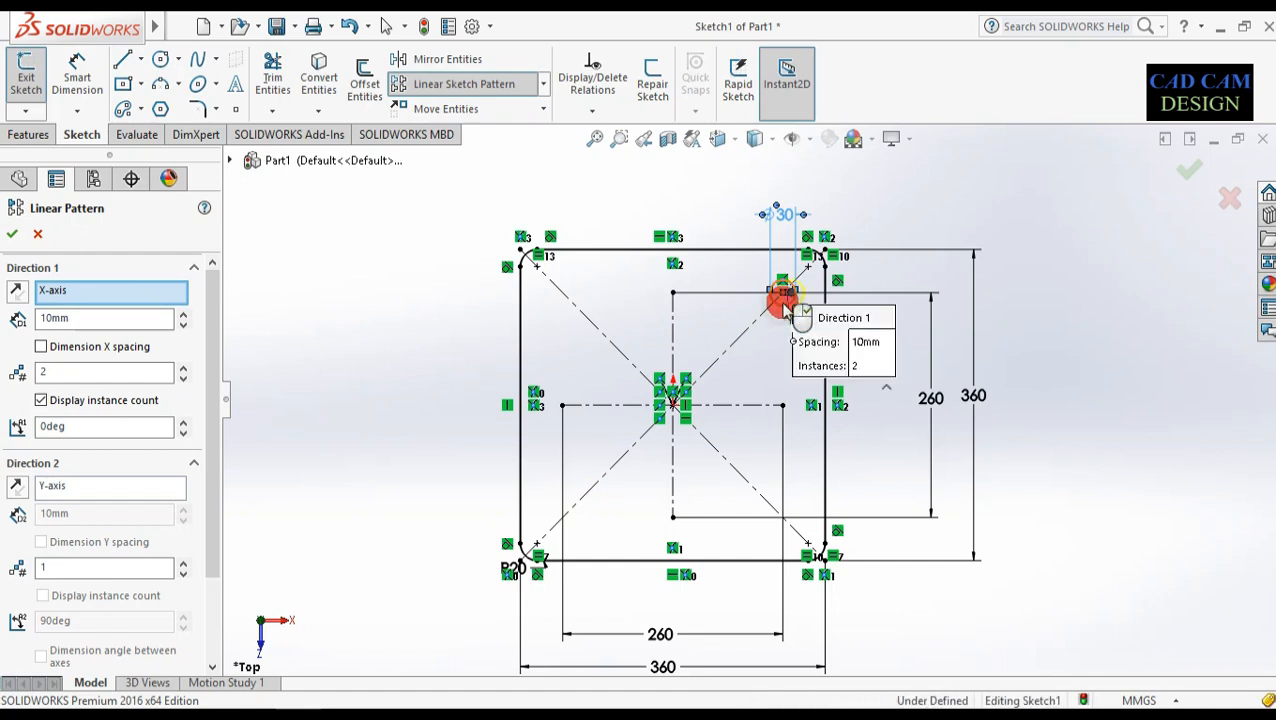
pyautogui.click(18, 290)
pyautogui.click(117, 320)
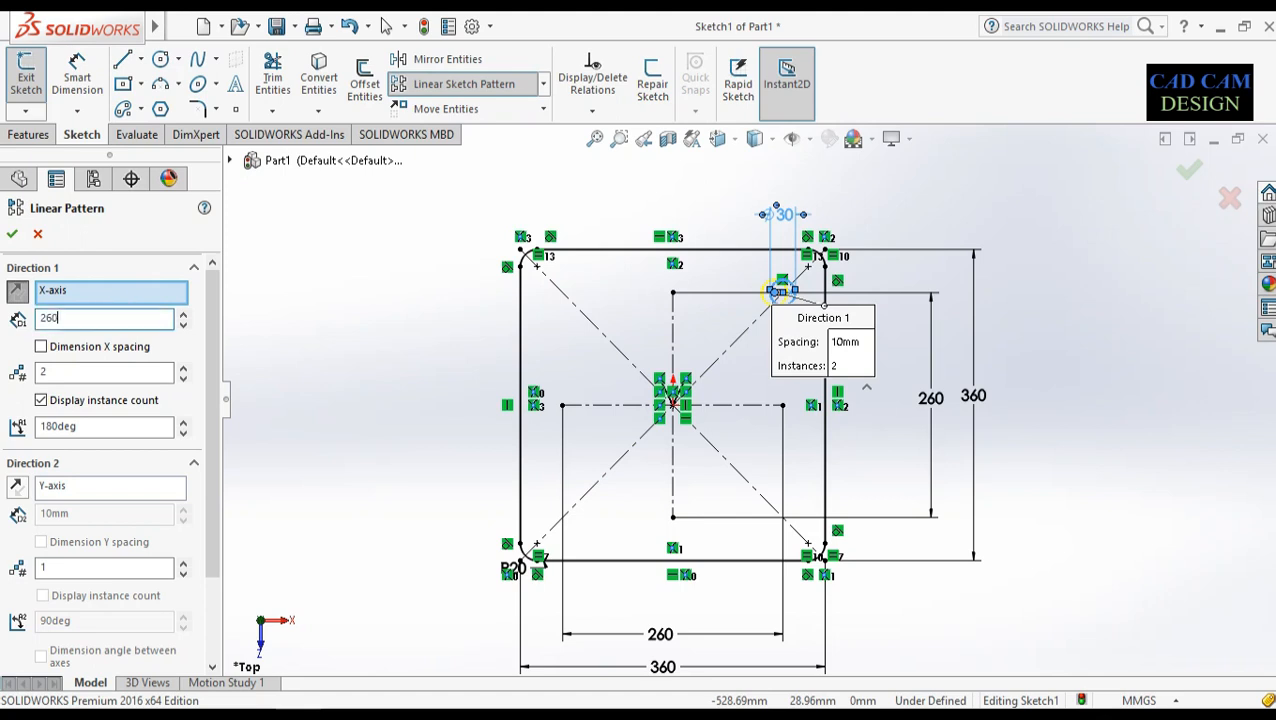
pyautogui.write('260')
pyautogui.click(119, 317)
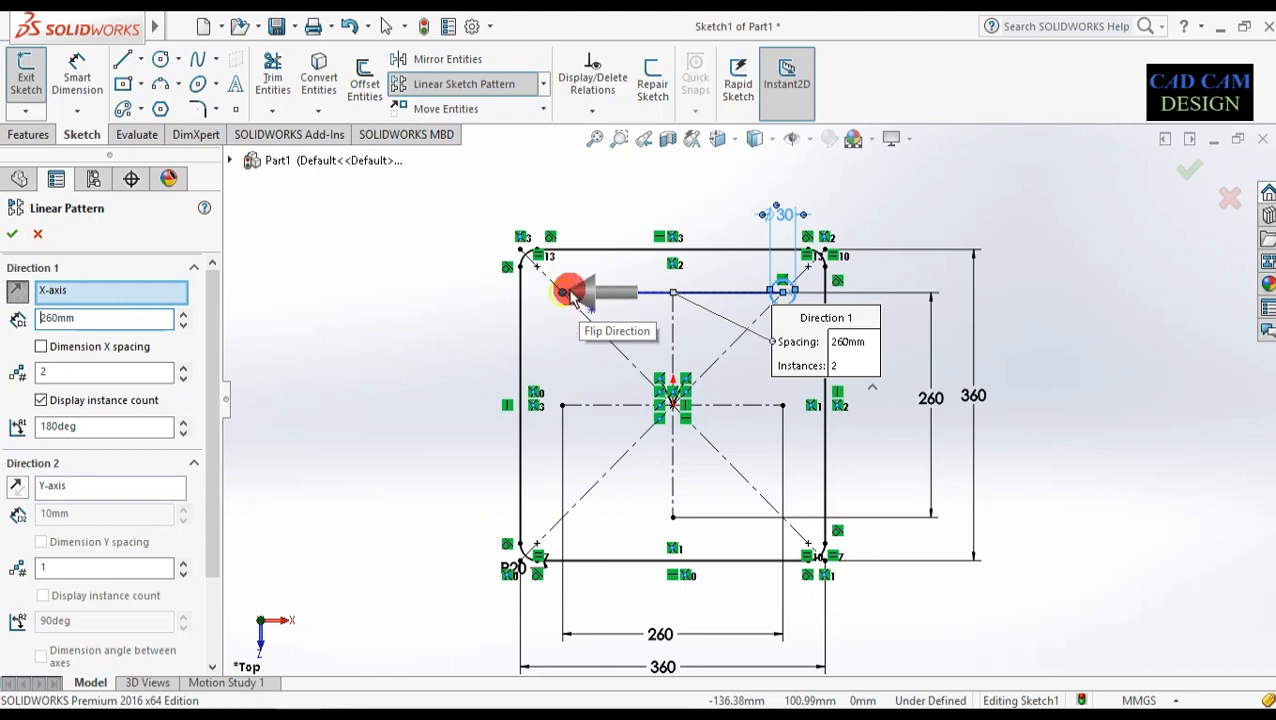
# - Add two instances 260 mm apart along the reversed Y direction and complete the hole circle pattern
pyautogui.click(58, 488)
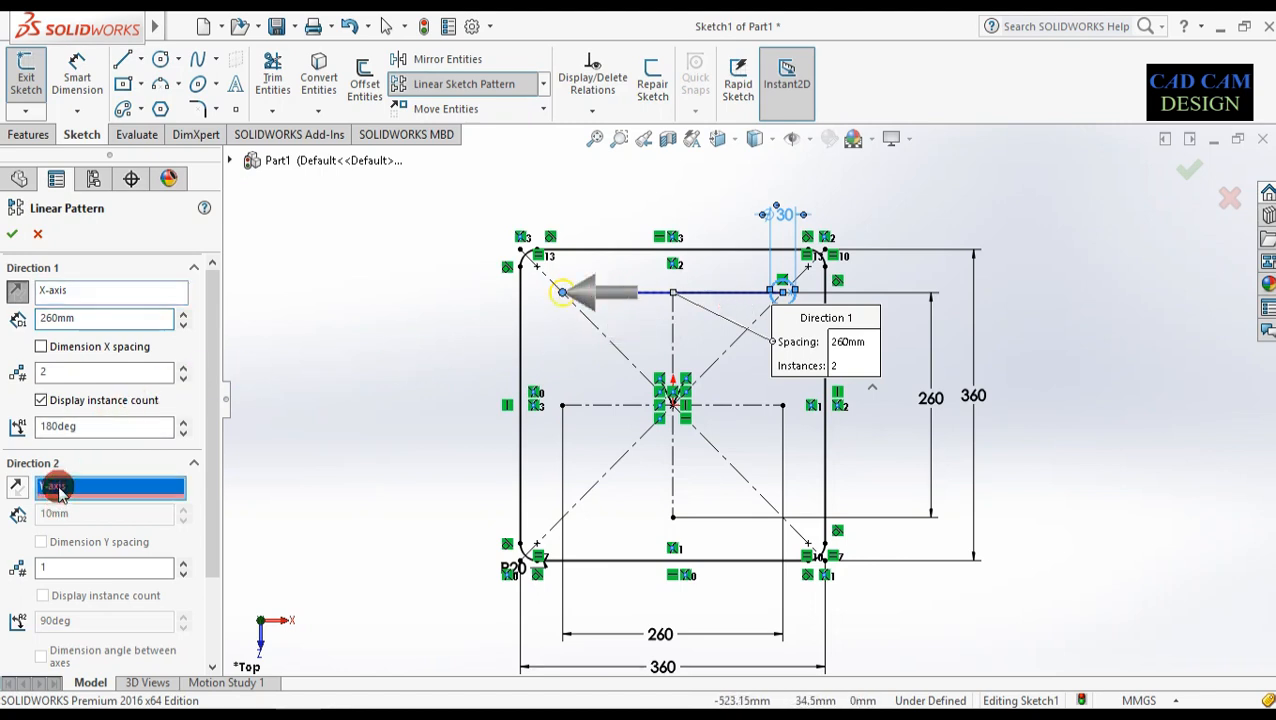
pyautogui.click(58, 572)
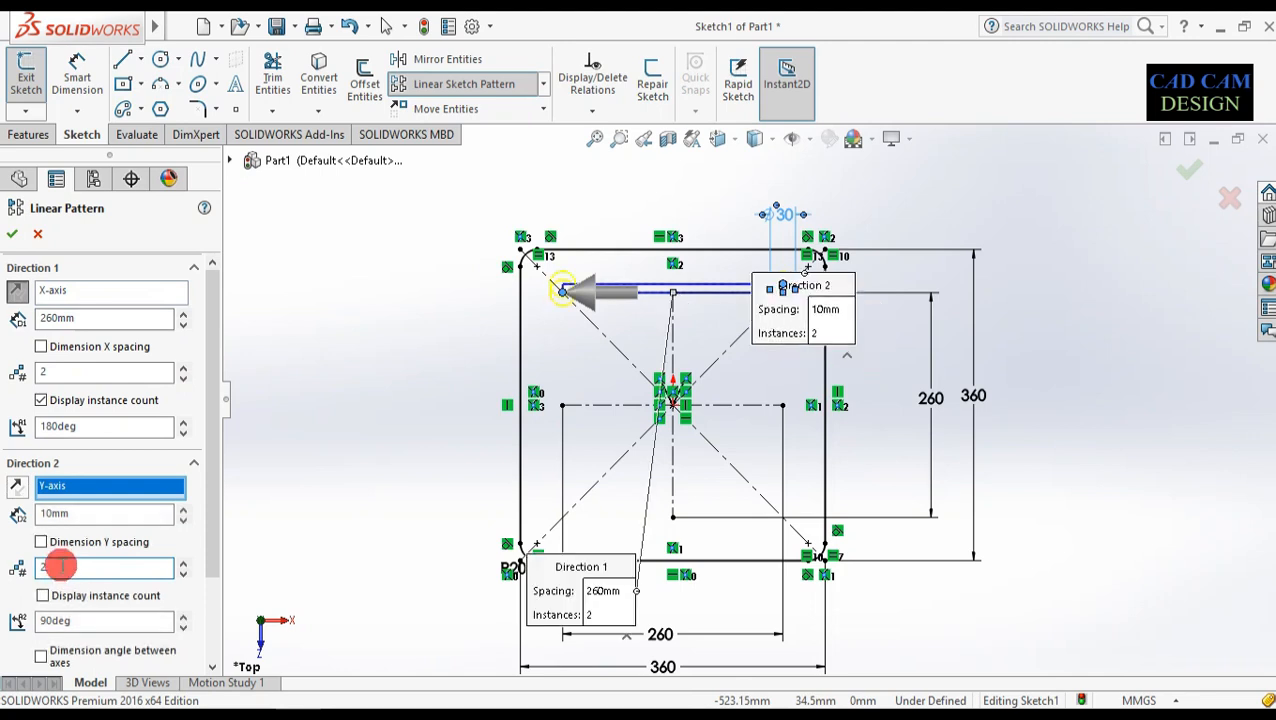
pyautogui.click(20, 490)
pyautogui.click(75, 595)
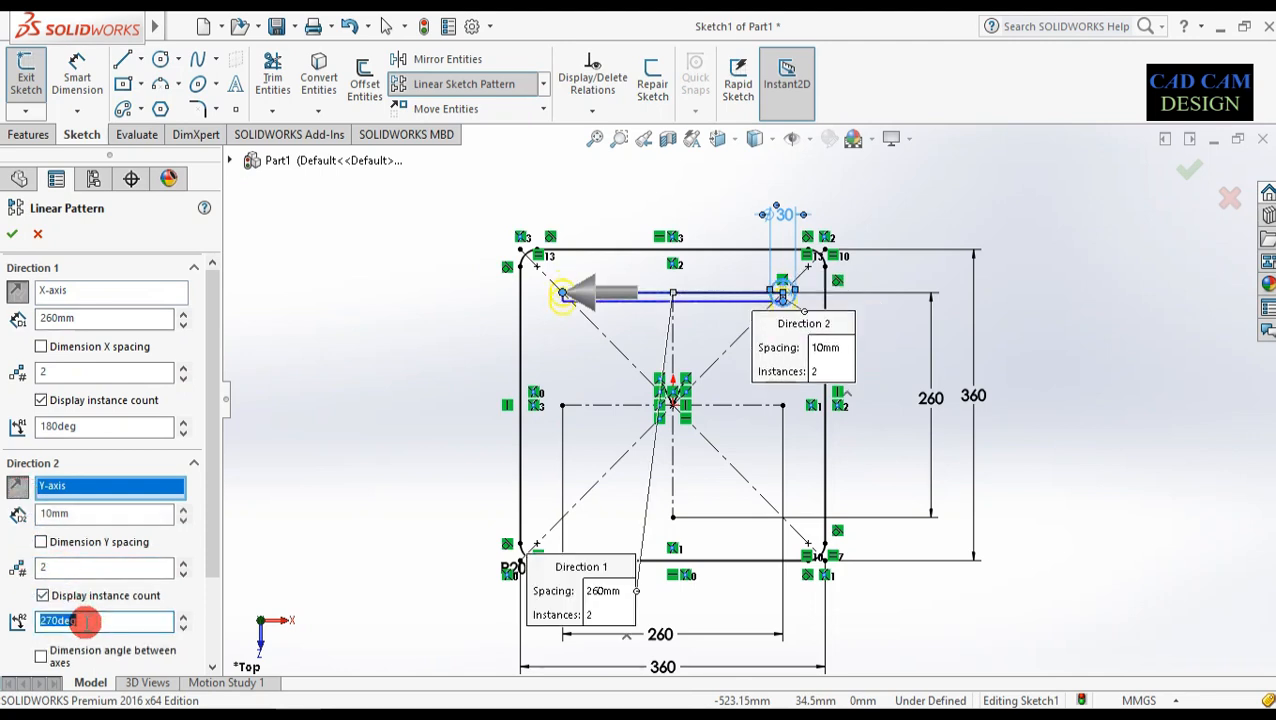
pyautogui.doubleClick(93, 564)
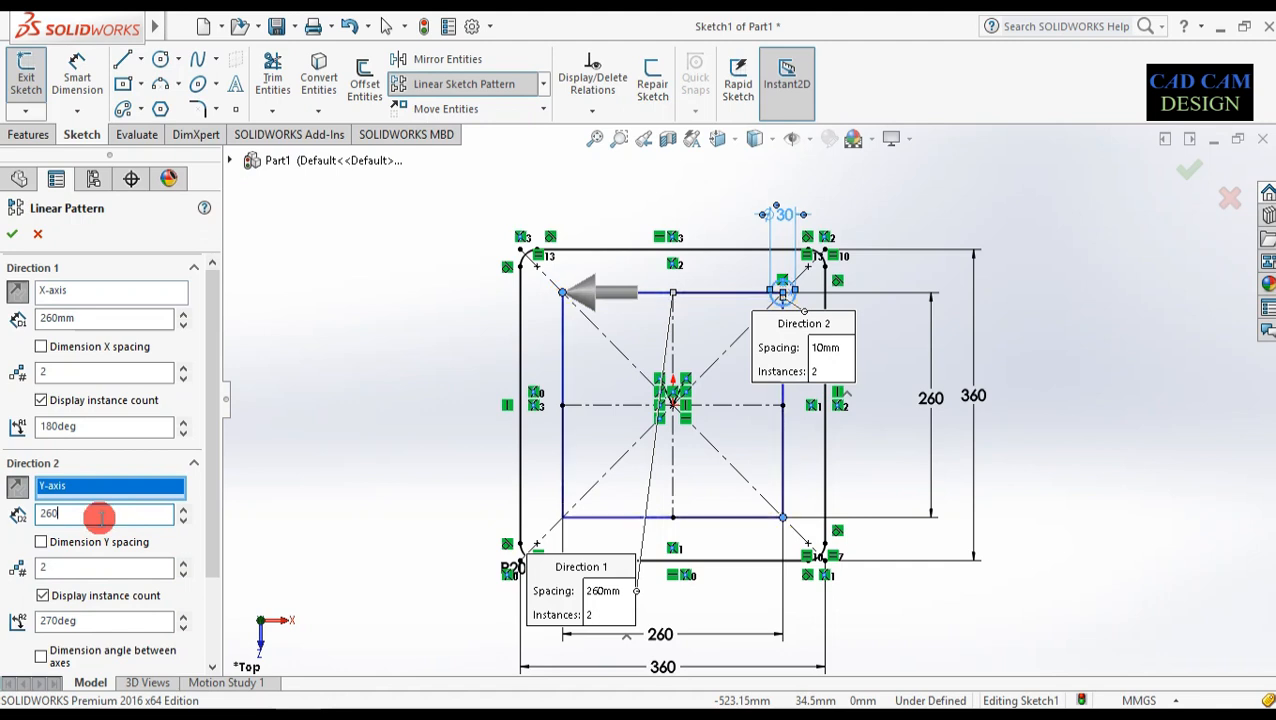
pyautogui.press('Return')
pyautogui.click(16, 236)
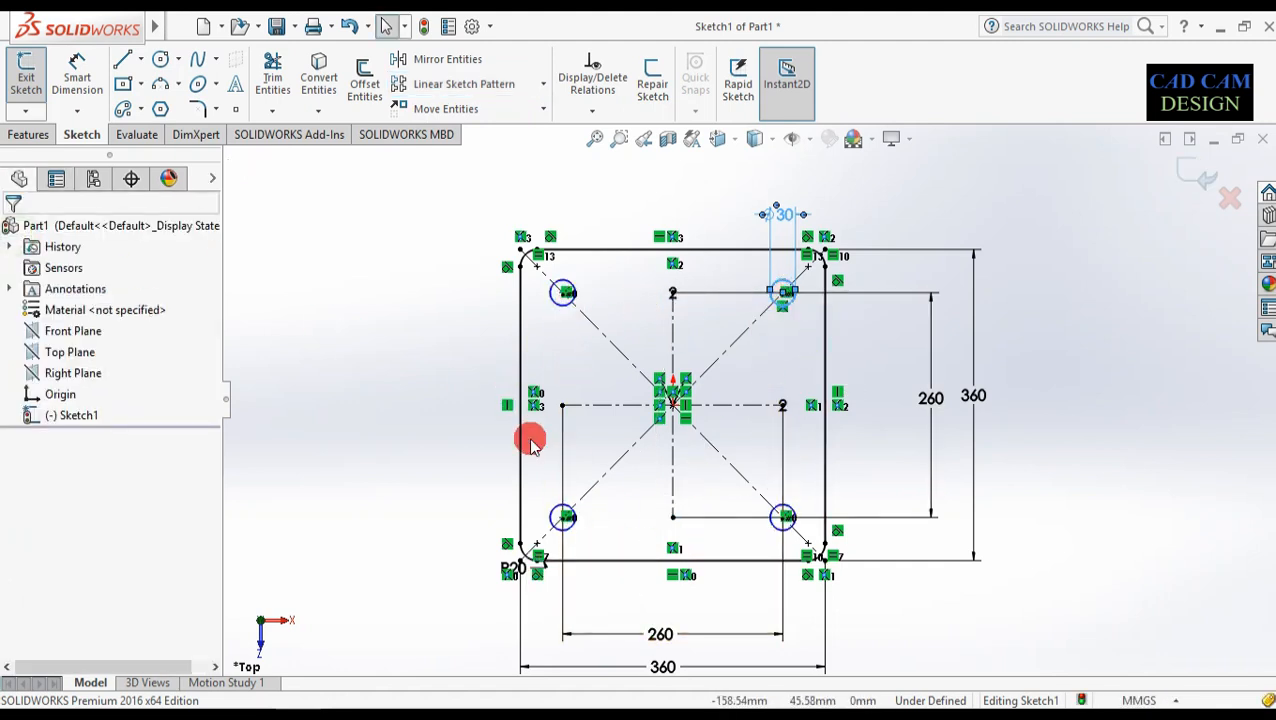
# - Extrude the flange sketch with its four corner holes as a blind boss 50 mm deep
pyautogui.click(30, 134)
pyautogui.click(40, 80)
pyautogui.click(560, 514)
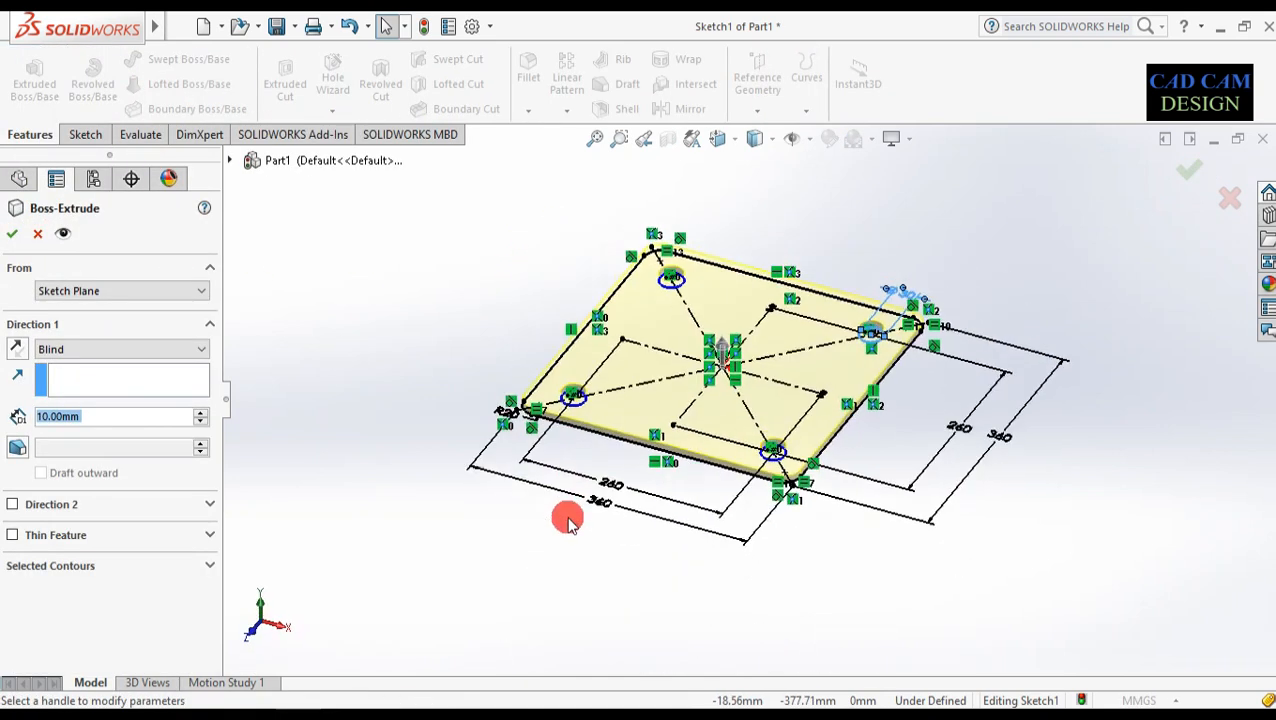
pyautogui.click(127, 350)
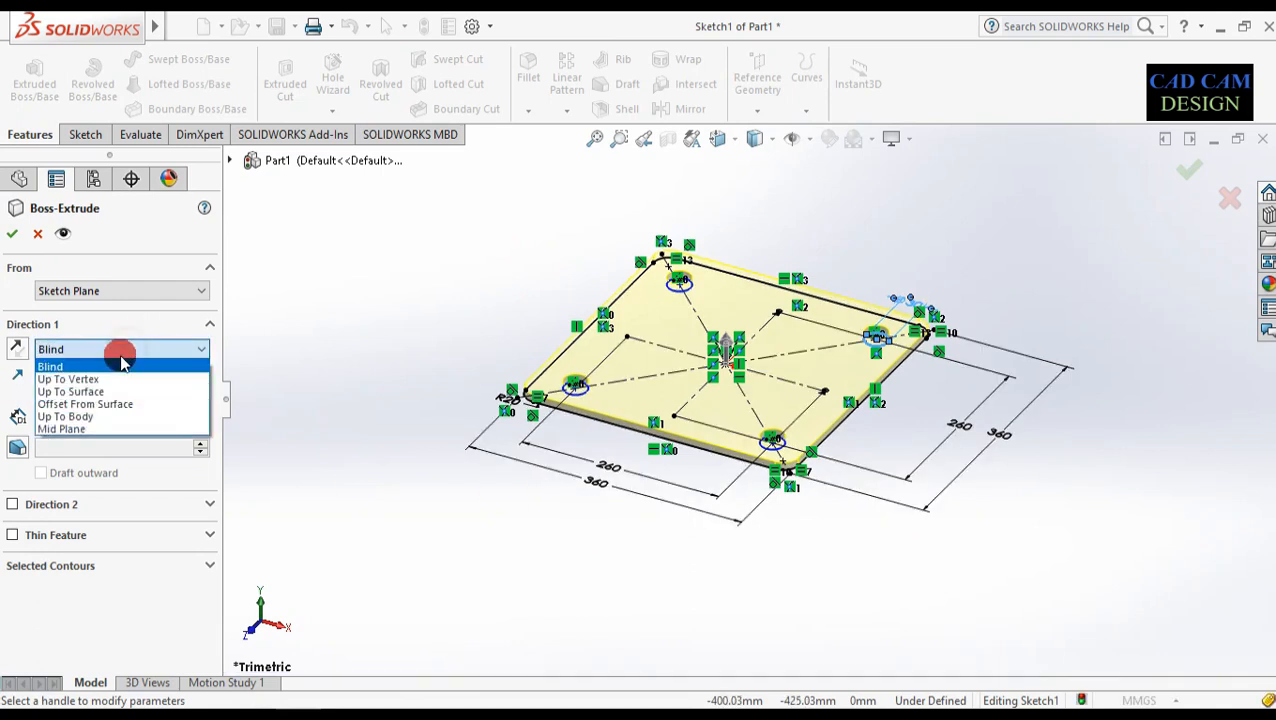
pyautogui.click(328, 449)
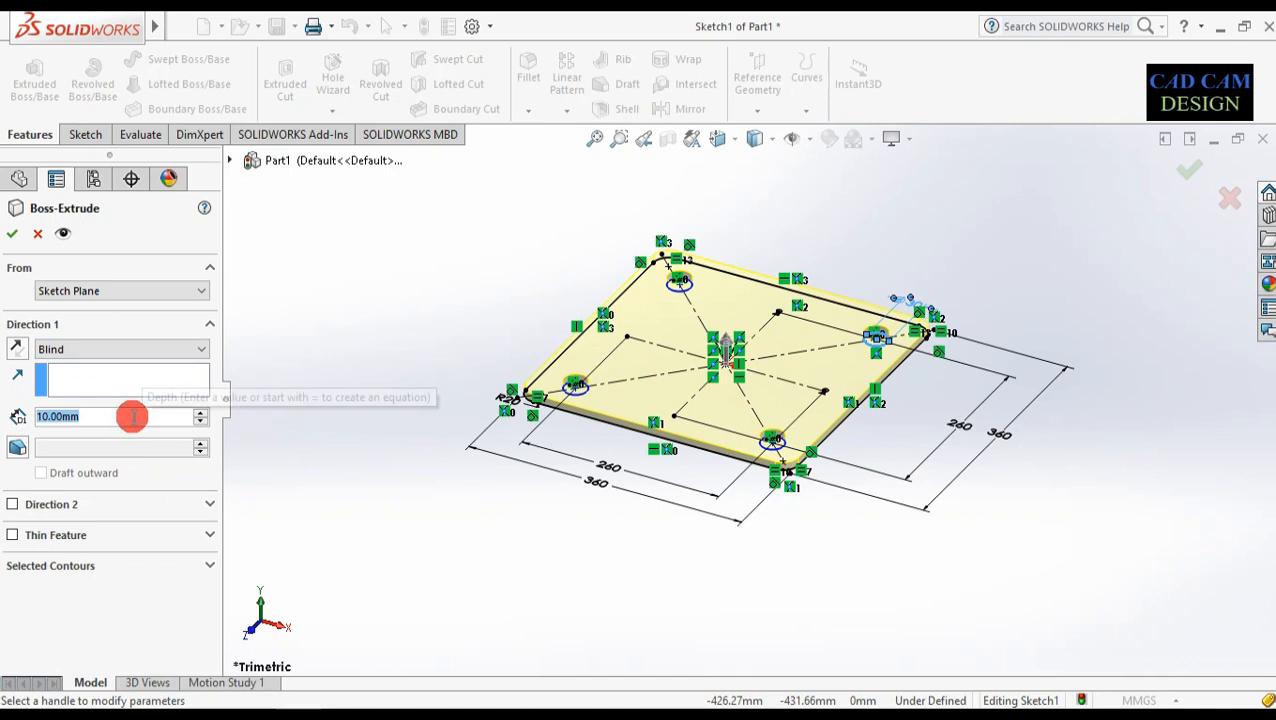
pyautogui.write('50')
pyautogui.press('Return')
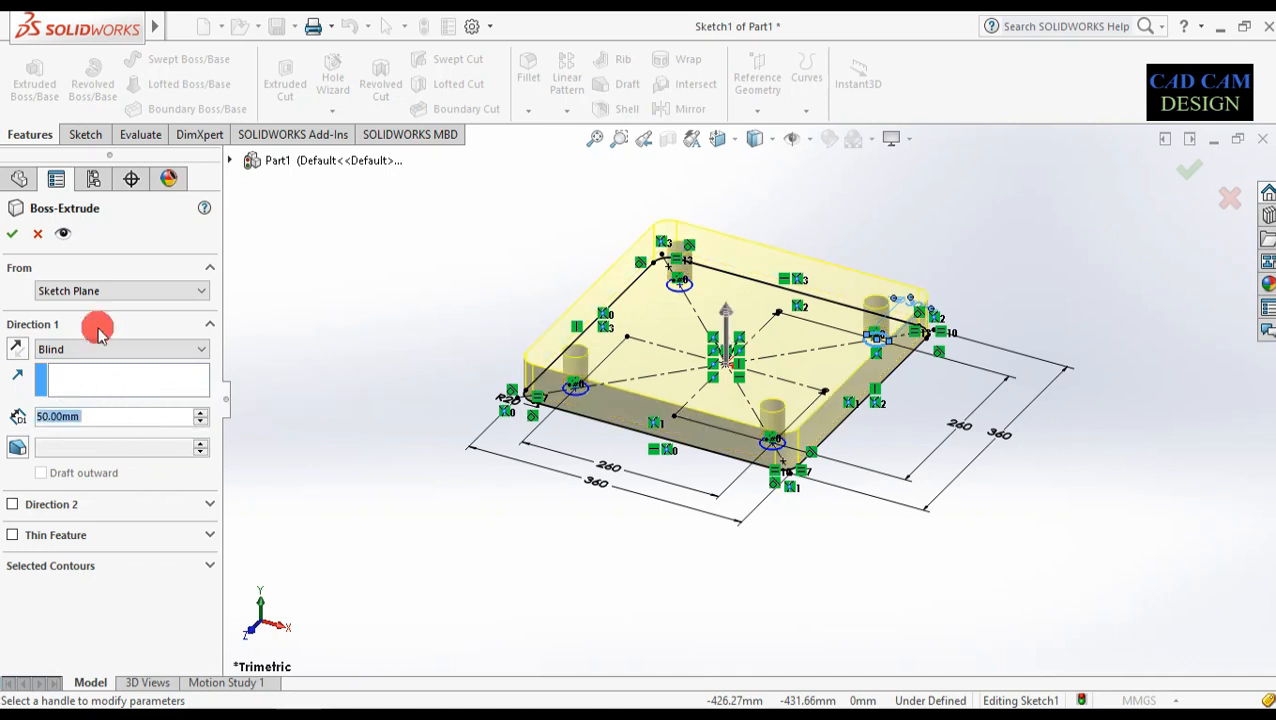
pyautogui.click(12, 231)
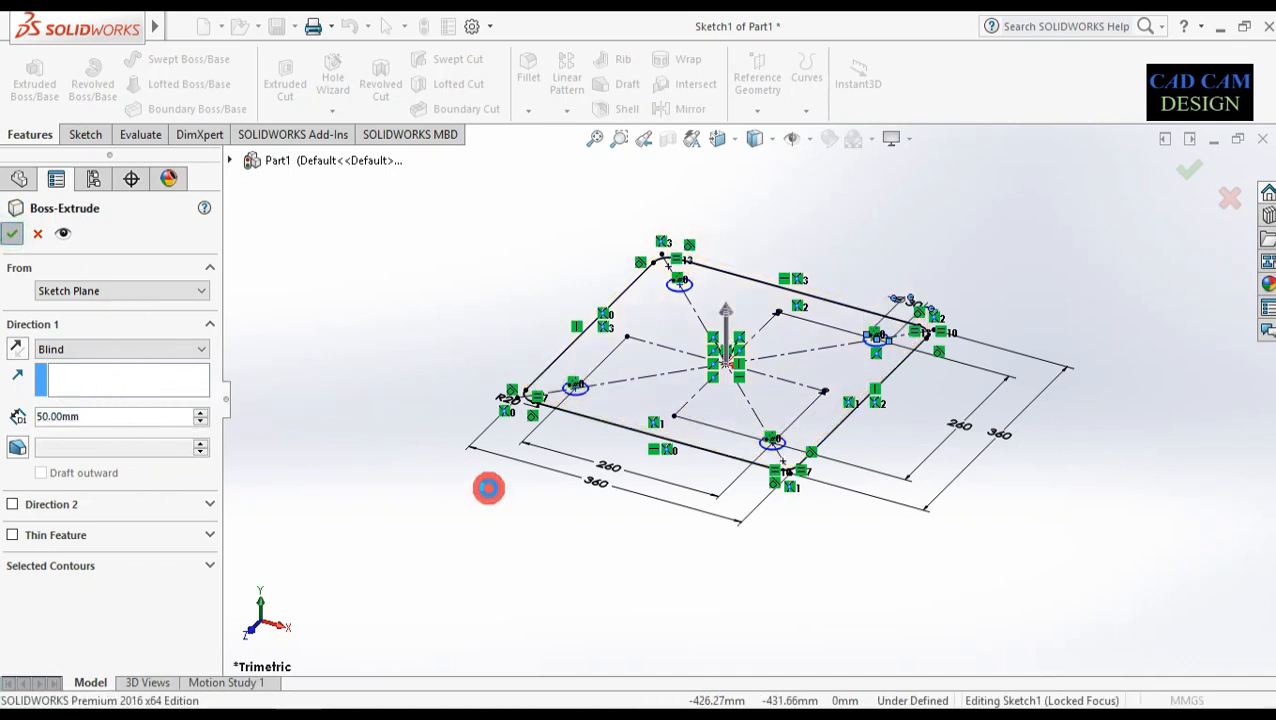
# - Start a new sketch on the Front Plane and view it normal to the screen
pyautogui.moveTo(534, 521); pyautogui.dragTo(582, 355, button='middle')
pyautogui.moveTo(576, 463); pyautogui.dragTo(724, 381, button='middle')
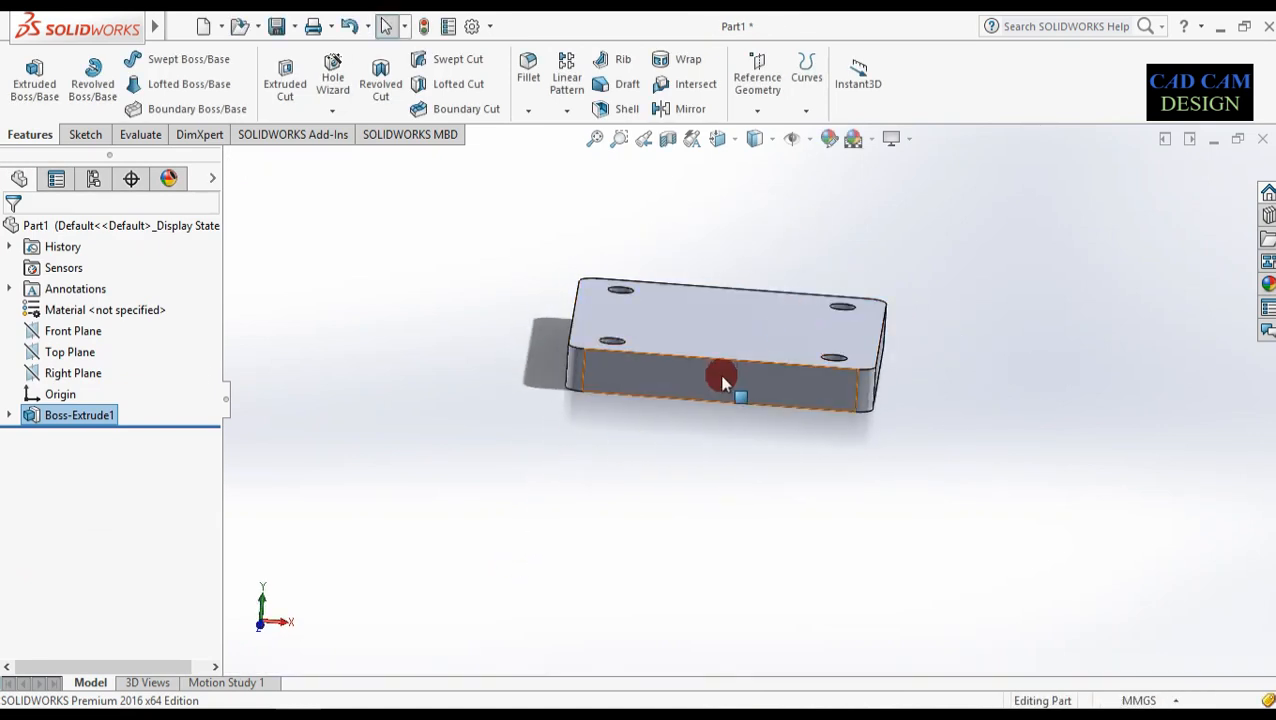
pyautogui.click(68, 333)
pyautogui.moveTo(441, 393); pyautogui.dragTo(331, 420, button='middle')
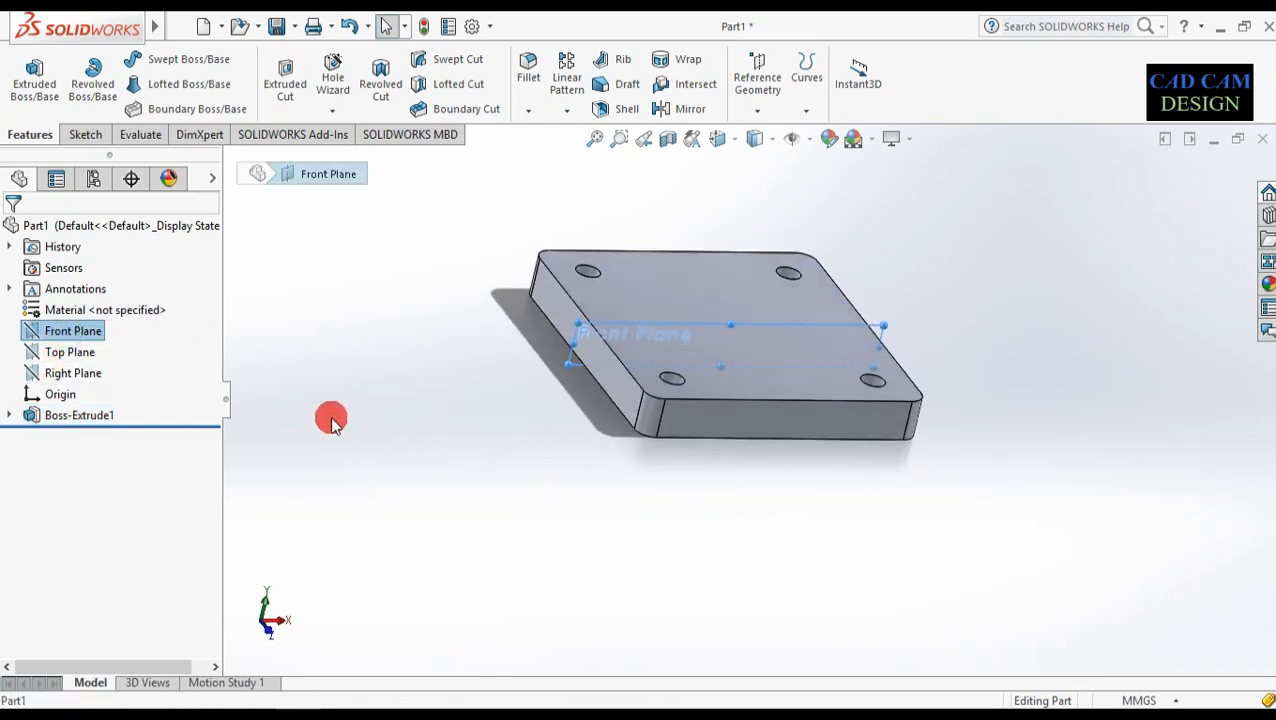
pyautogui.rightClick(84, 337)
pyautogui.click(100, 302)
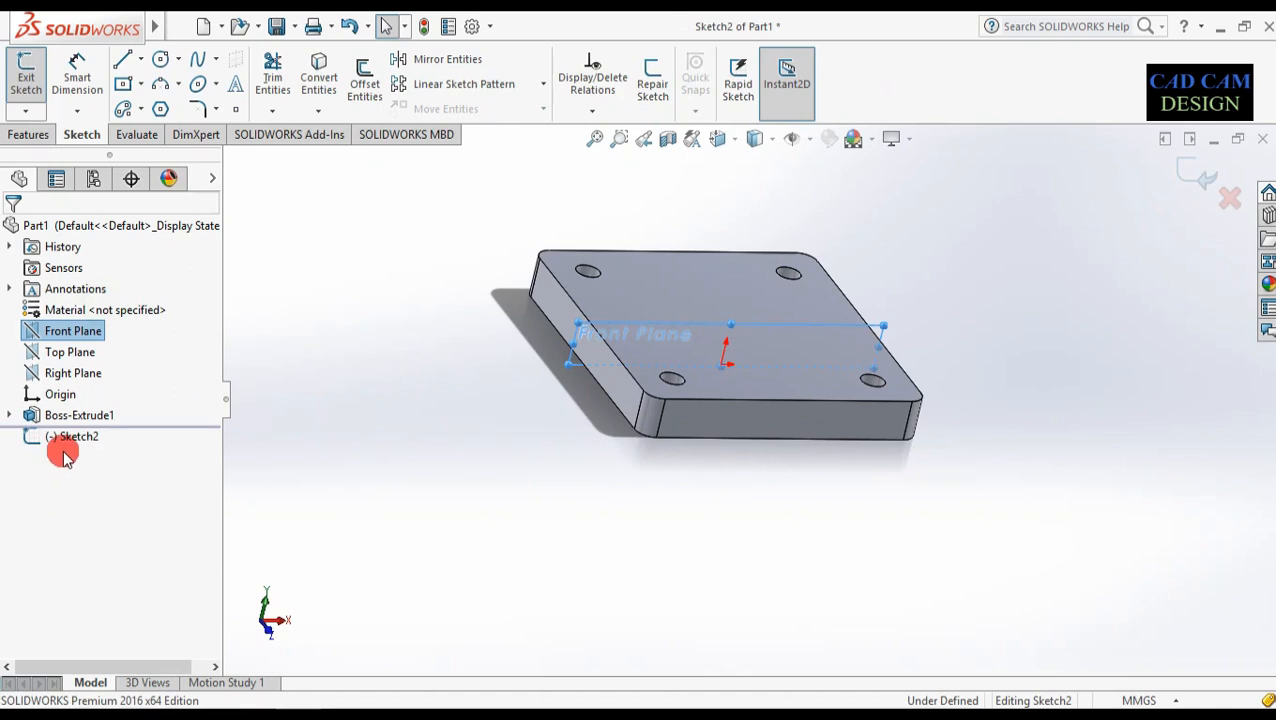
pyautogui.rightClick(72, 440)
pyautogui.click(128, 427)
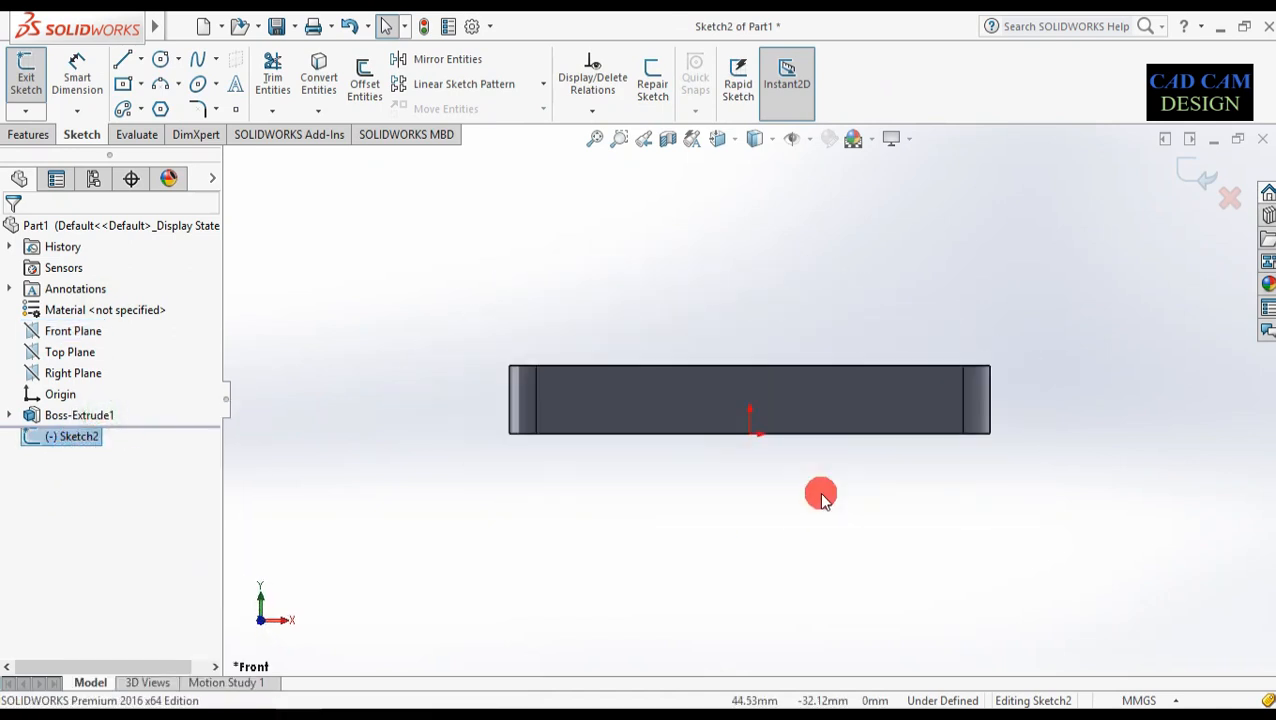
# - Sketch a vertical line down from the midpoint of the flange's top edge, then a horizontal line about 388 mm long to the right
pyautogui.click(124, 58)
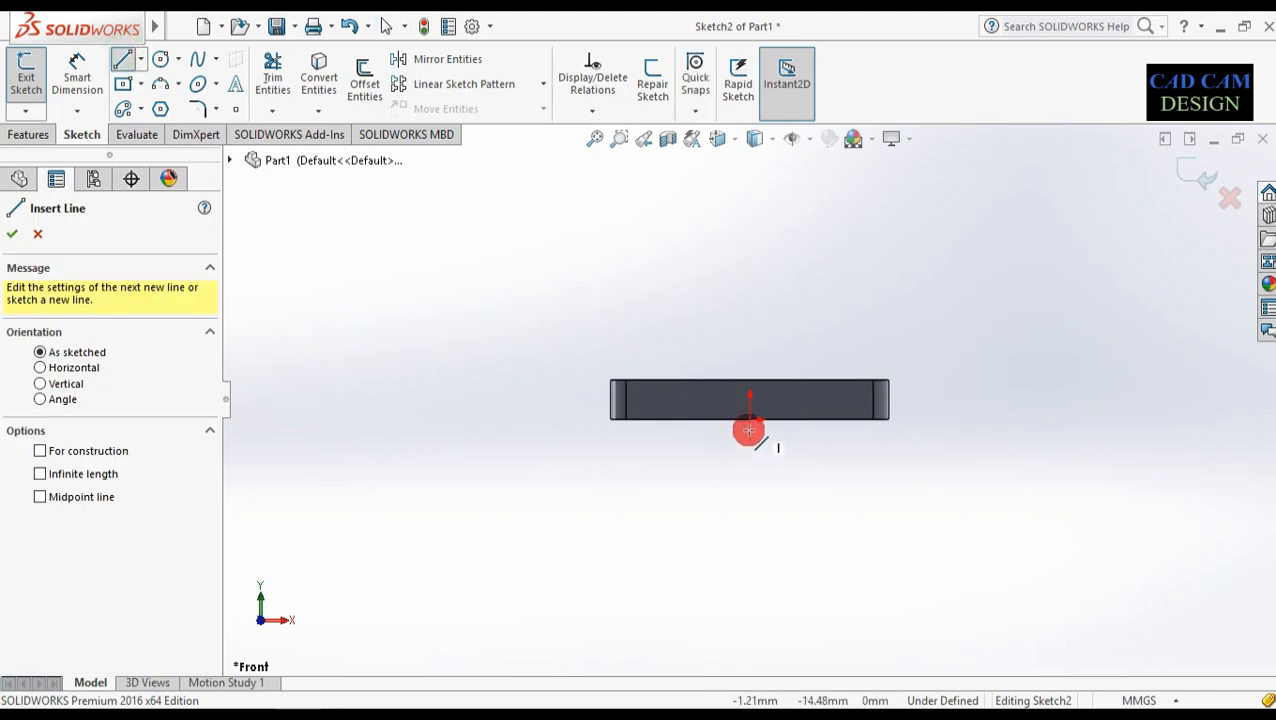
pyautogui.click(748, 379)
pyautogui.press('z')
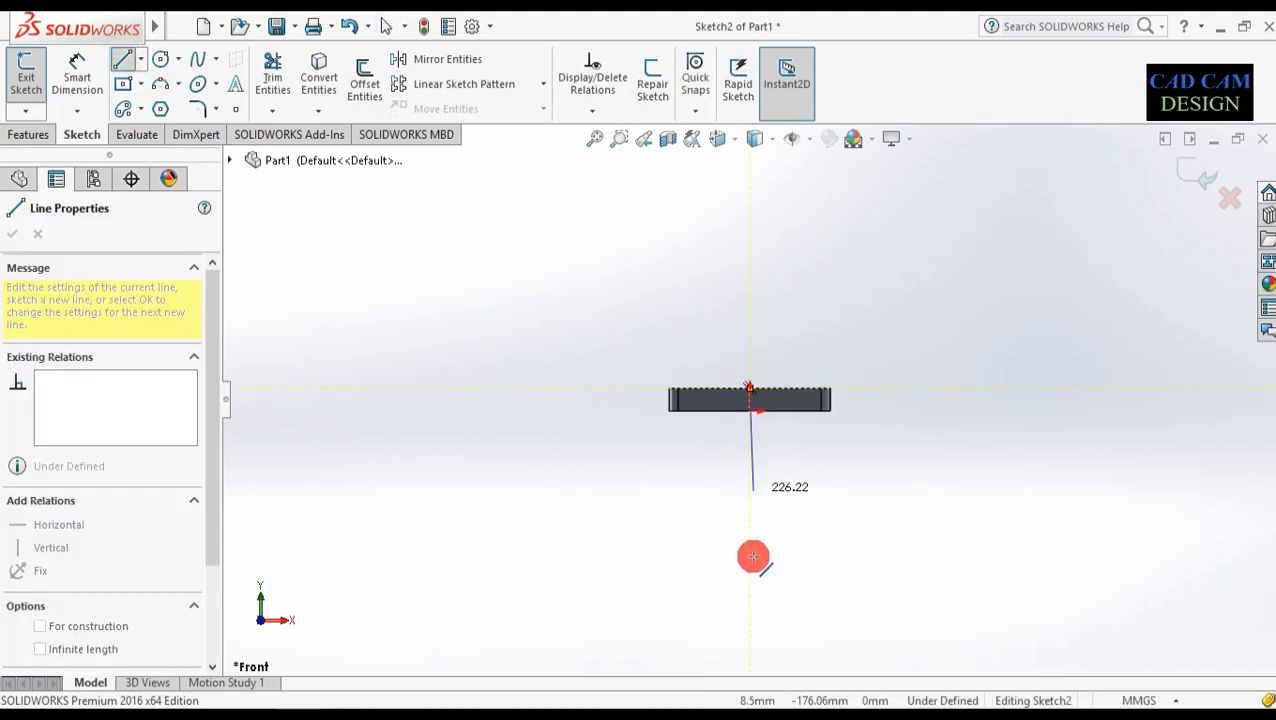
pyautogui.click(749, 556)
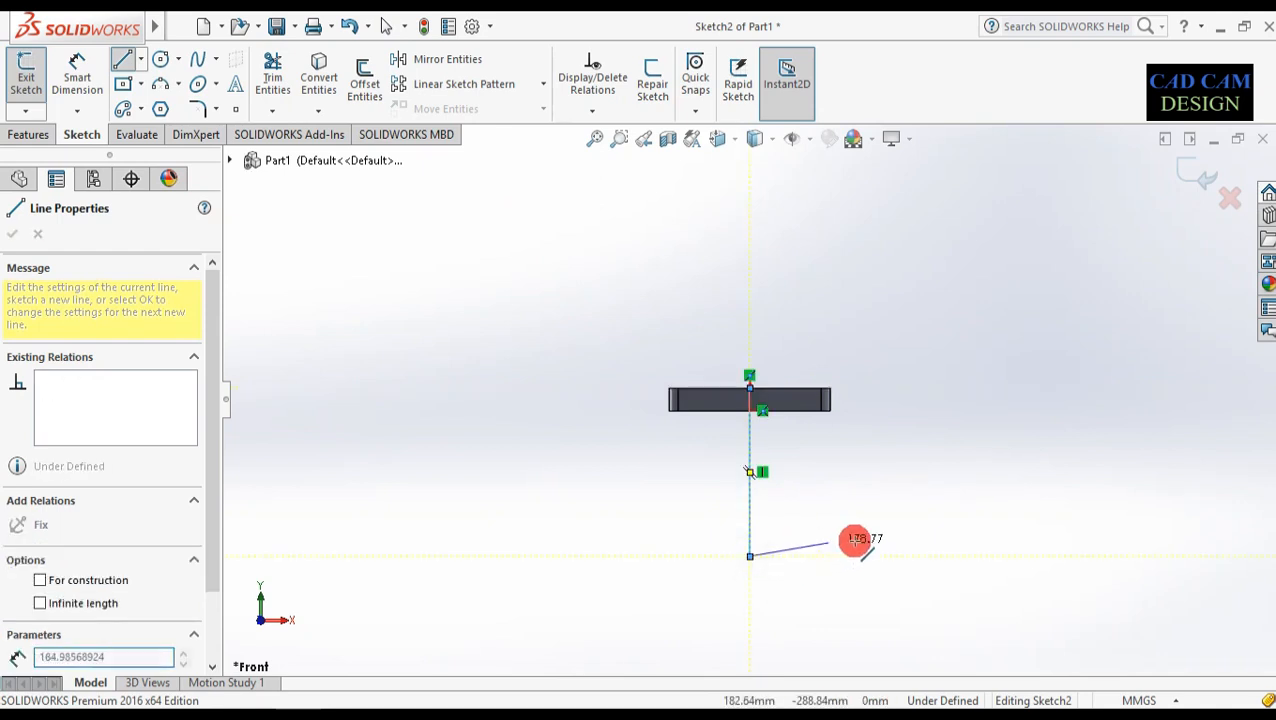
pyautogui.click(922, 556)
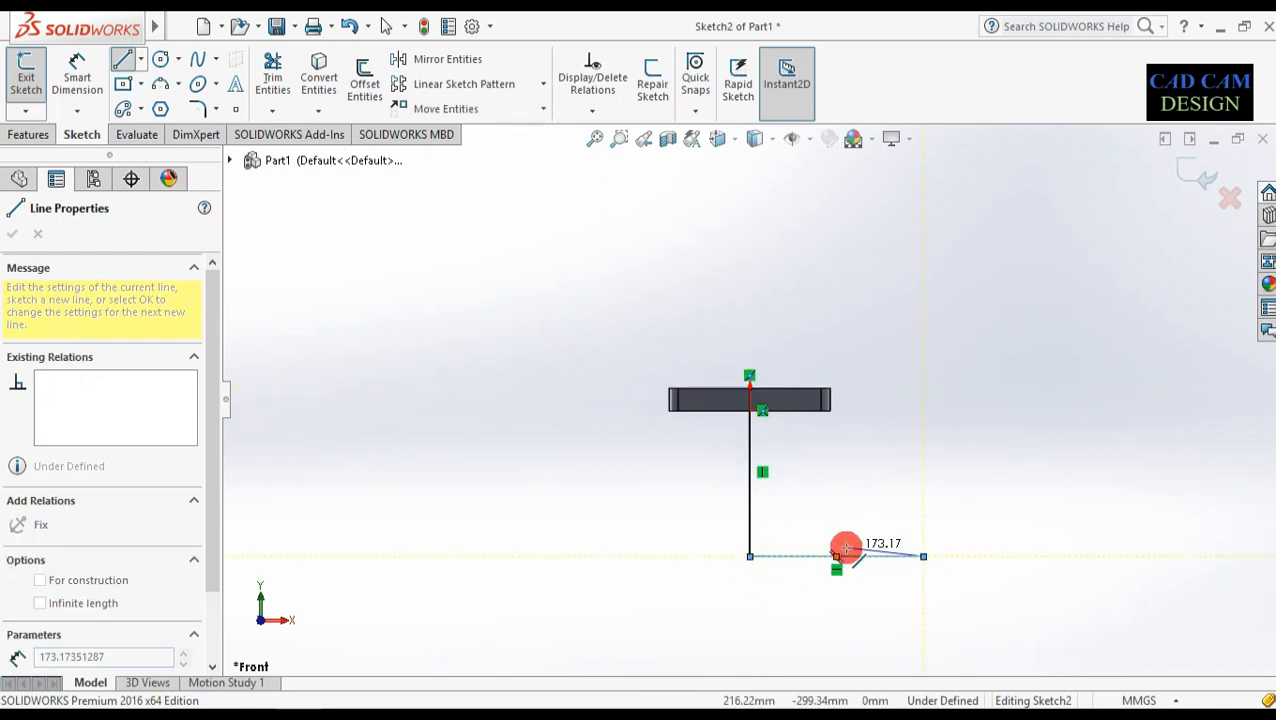
pyautogui.scroll(-2, 843, 547)
pyautogui.press('Escape')
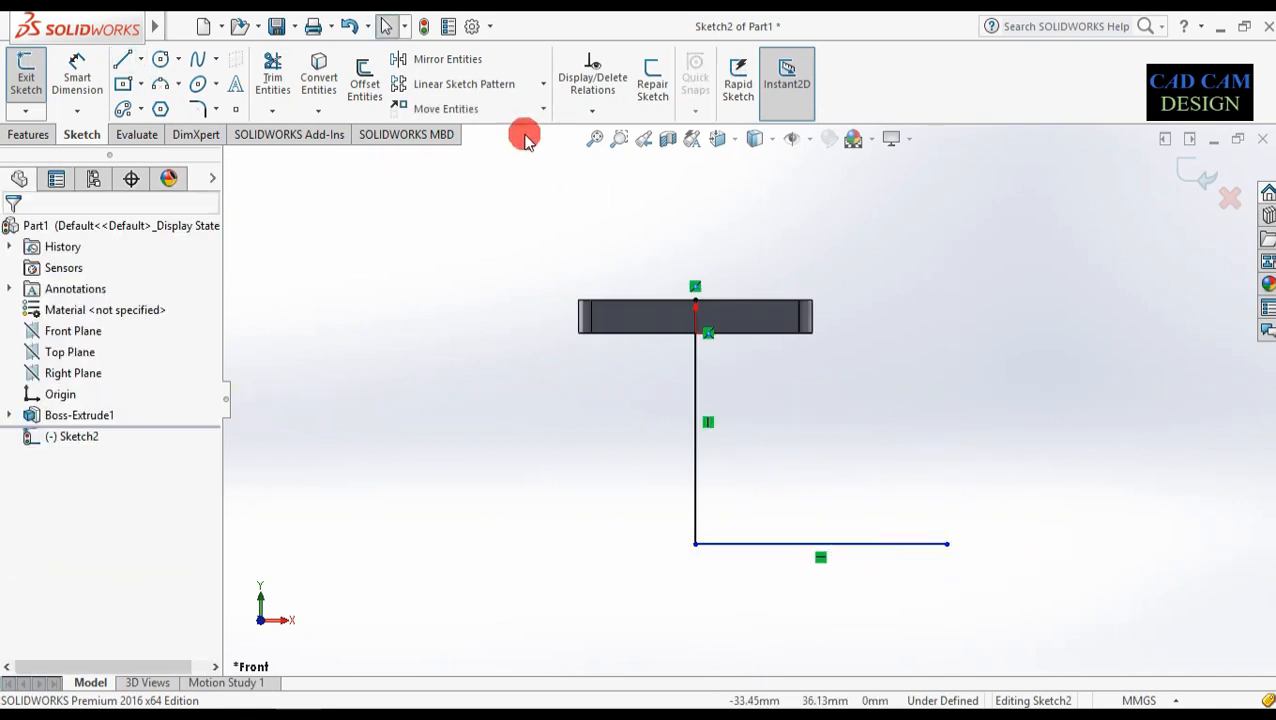
# - Fillet the corner between the vertical and horizontal path lines with a 260 mm radius
pyautogui.click(195, 110)
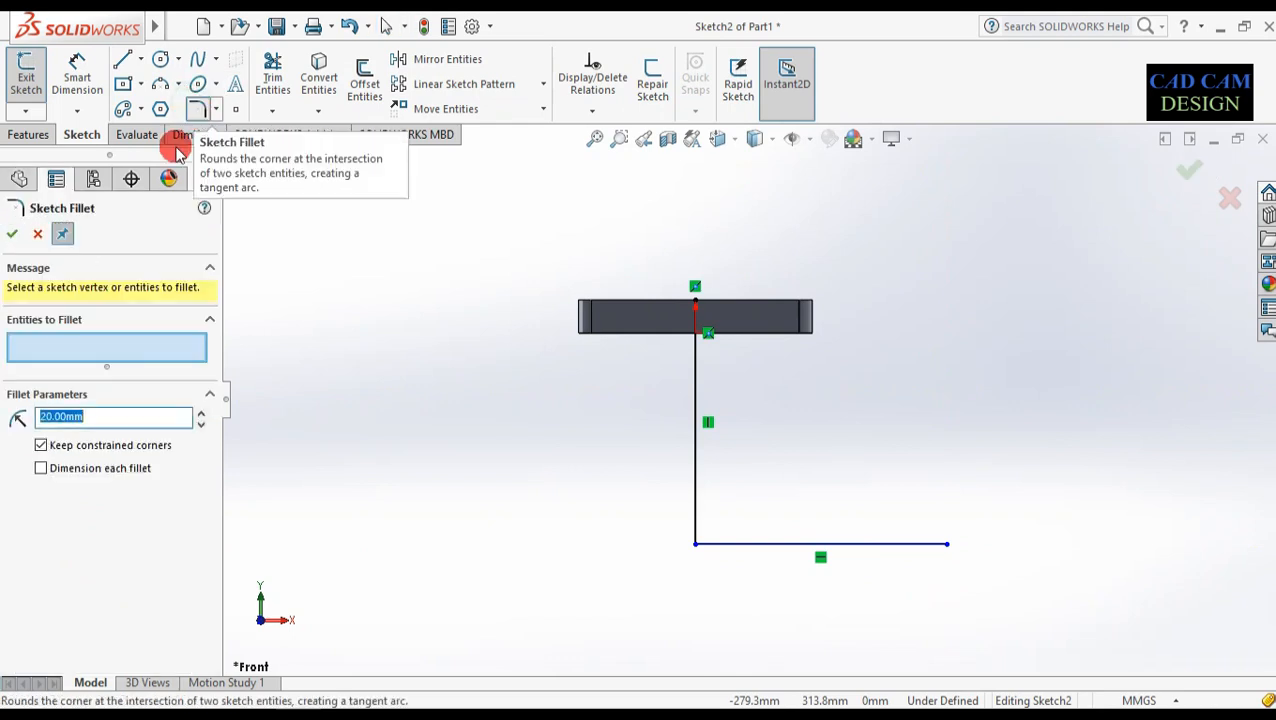
pyautogui.click(131, 353)
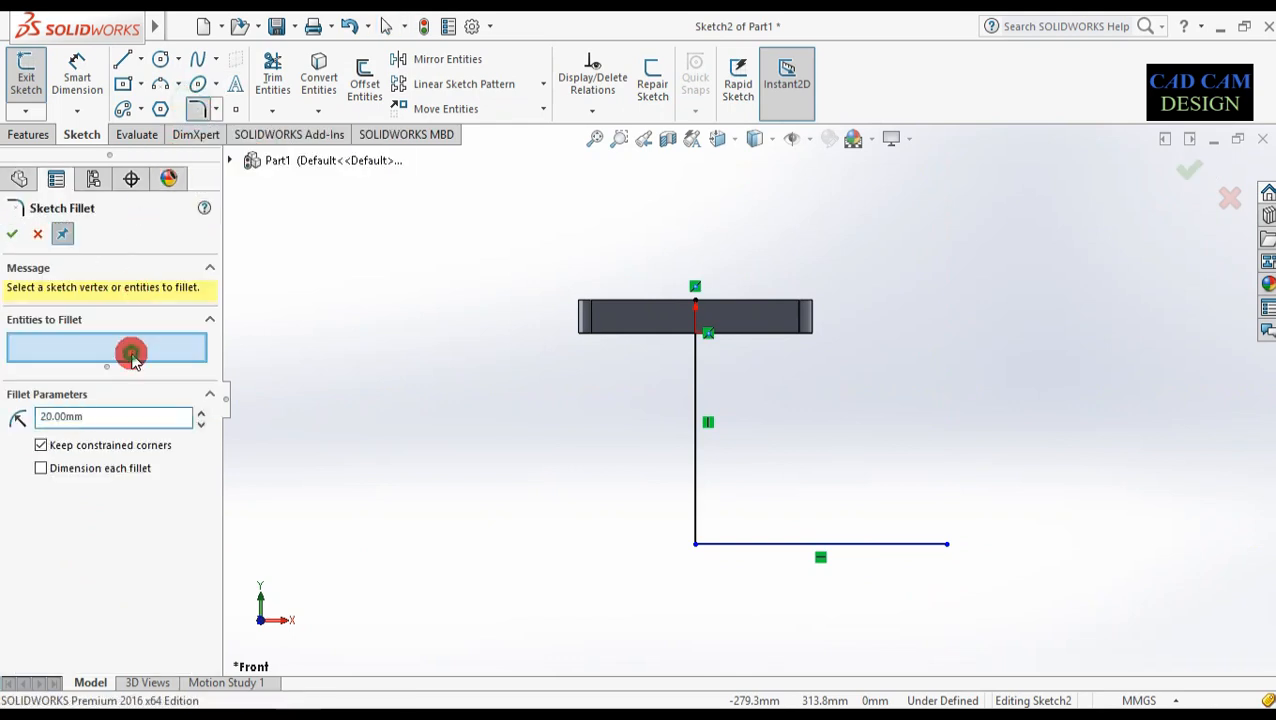
pyautogui.click(693, 495)
pyautogui.click(737, 551)
pyautogui.click(153, 420)
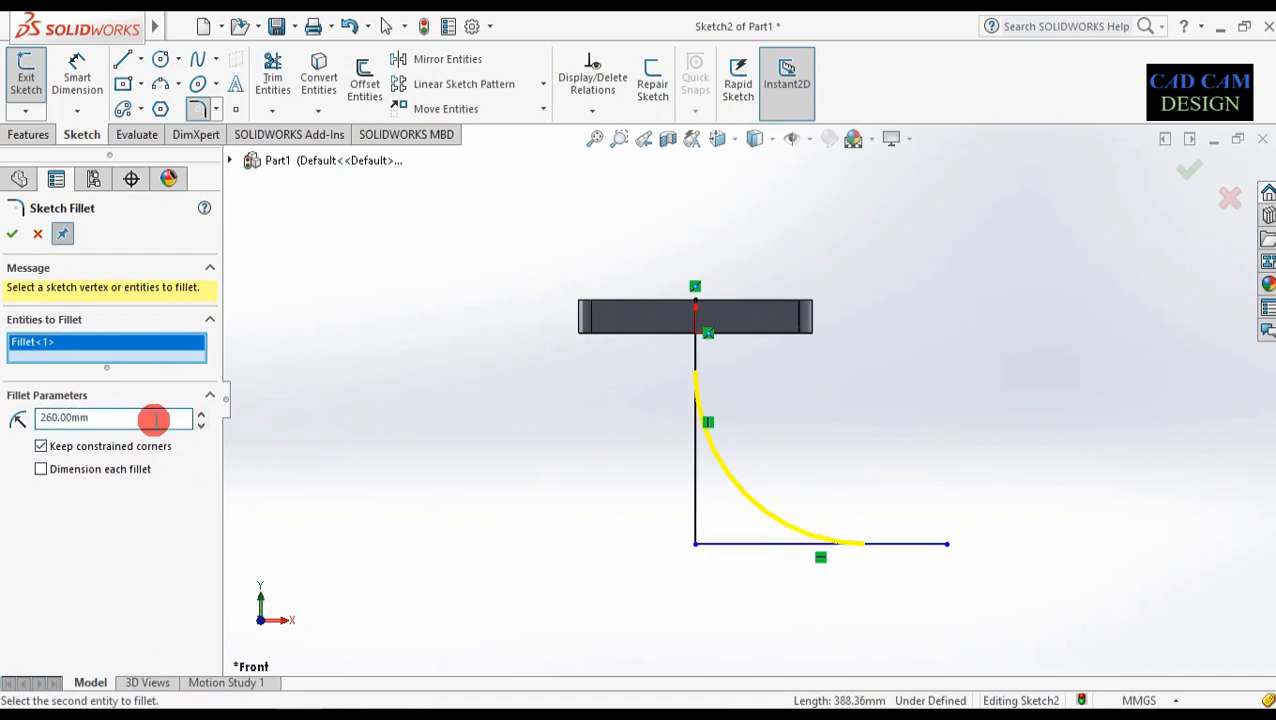
pyautogui.click(11, 237)
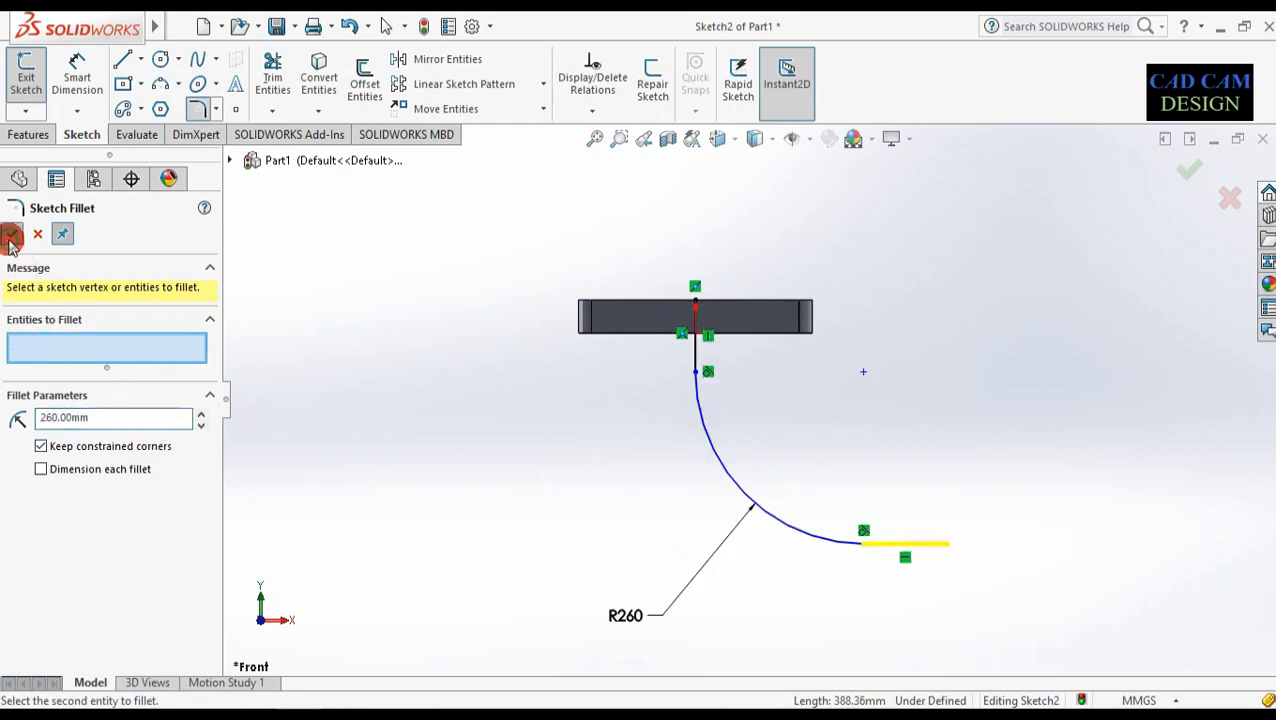
# - Check the reference drawing and dimension the path's vertical segment to 150 mm
pyautogui.scroll(-2, 726, 335)
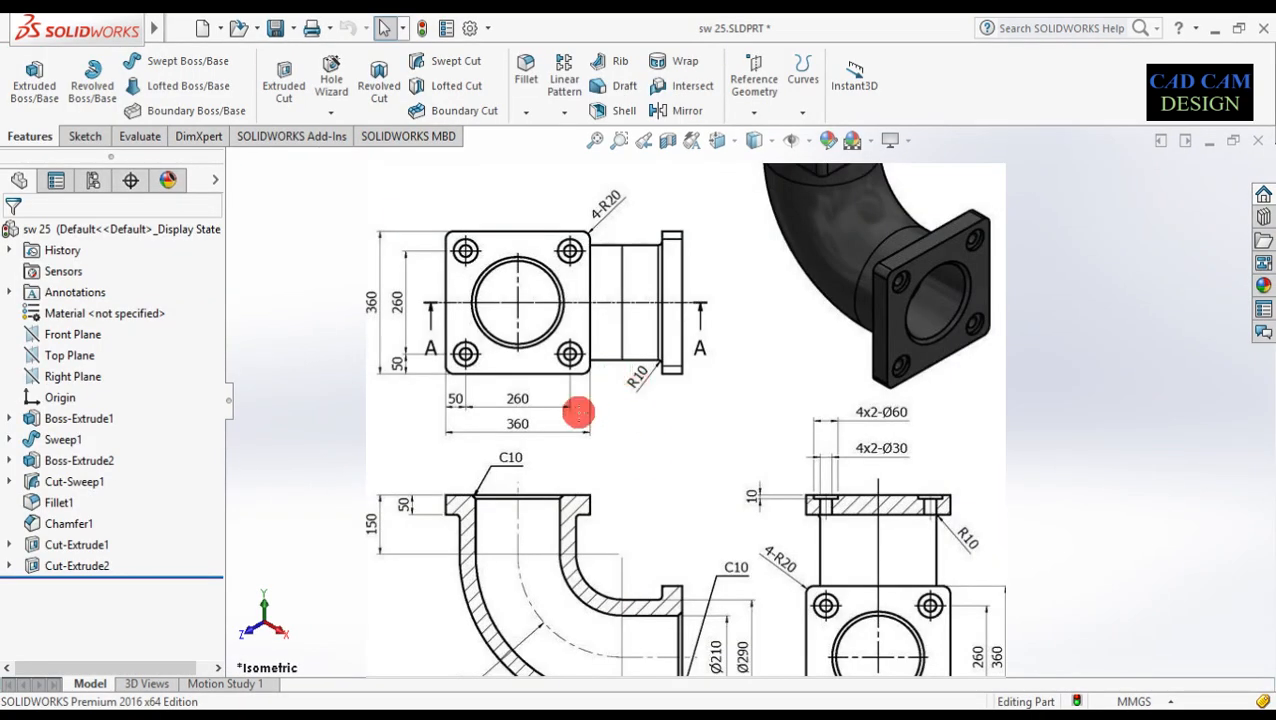
pyautogui.scroll(-3, 578, 430)
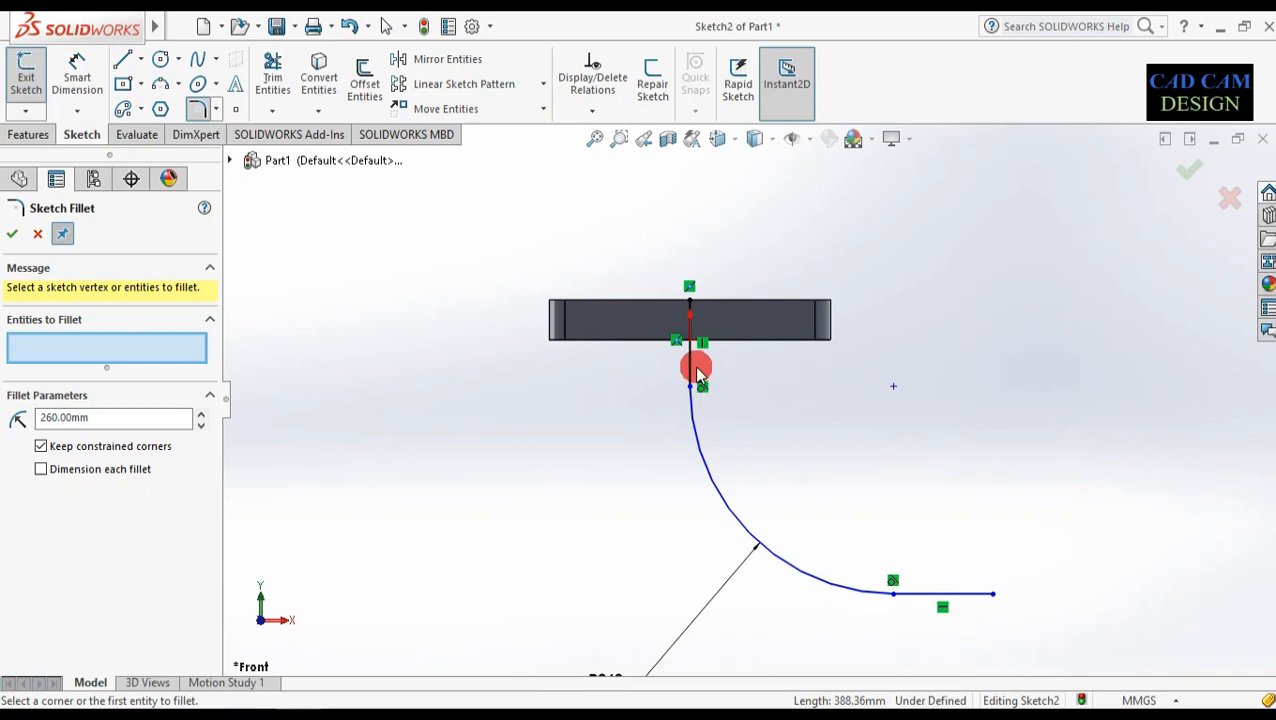
pyautogui.click(76, 81)
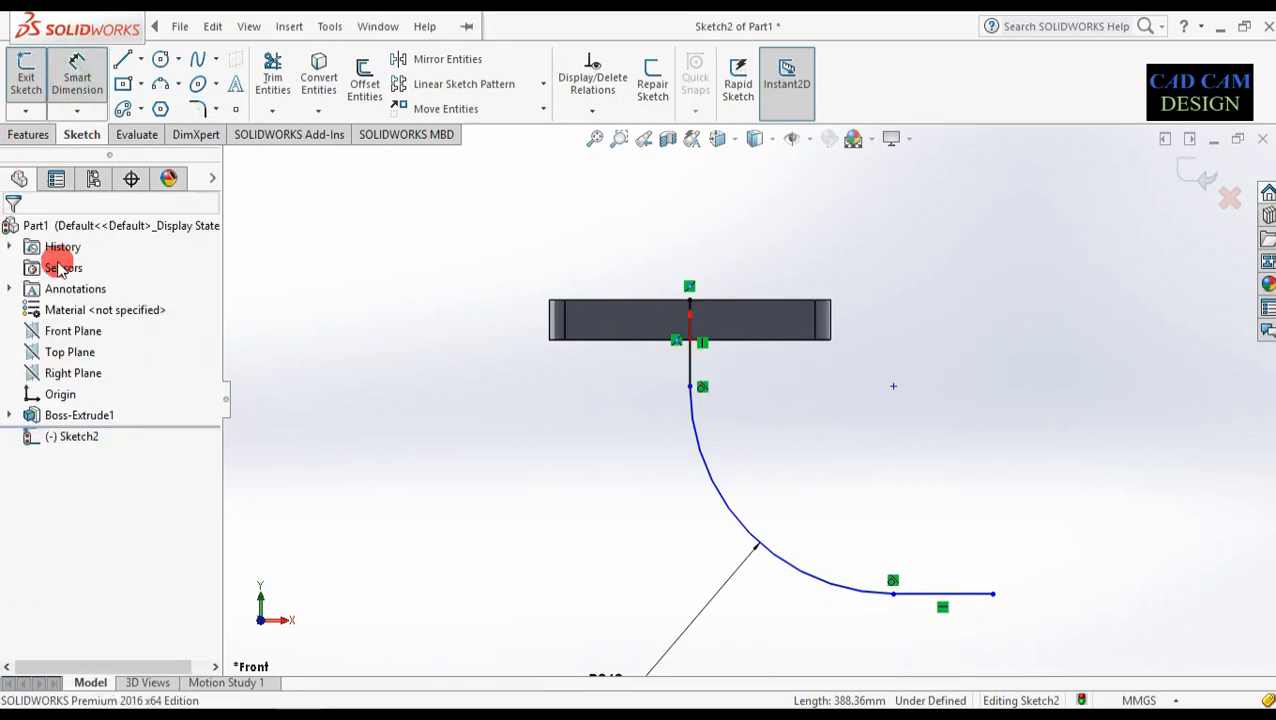
pyautogui.click(689, 369)
pyautogui.click(490, 351)
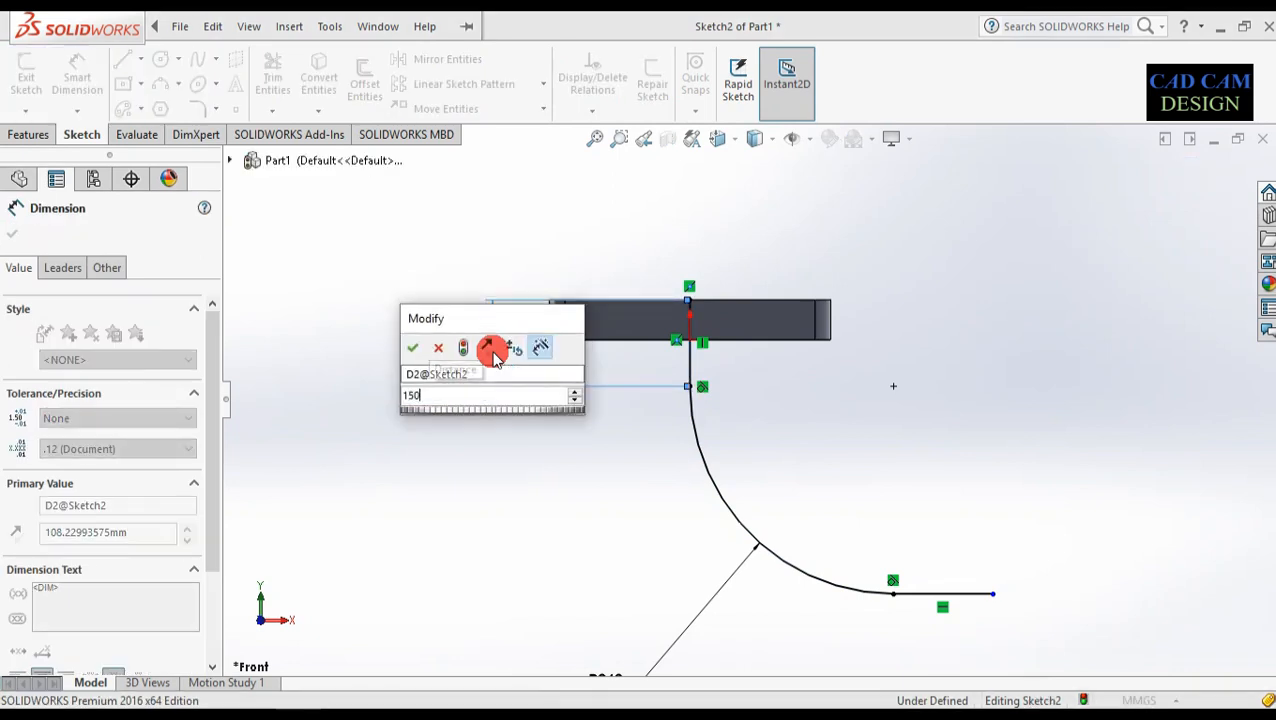
pyautogui.press('Return')
# - Dimension the path's horizontal segment to 150 mm and exit the sketch
pyautogui.scroll(-3, 940, 566)
pyautogui.click(940, 562)
pyautogui.click(917, 612)
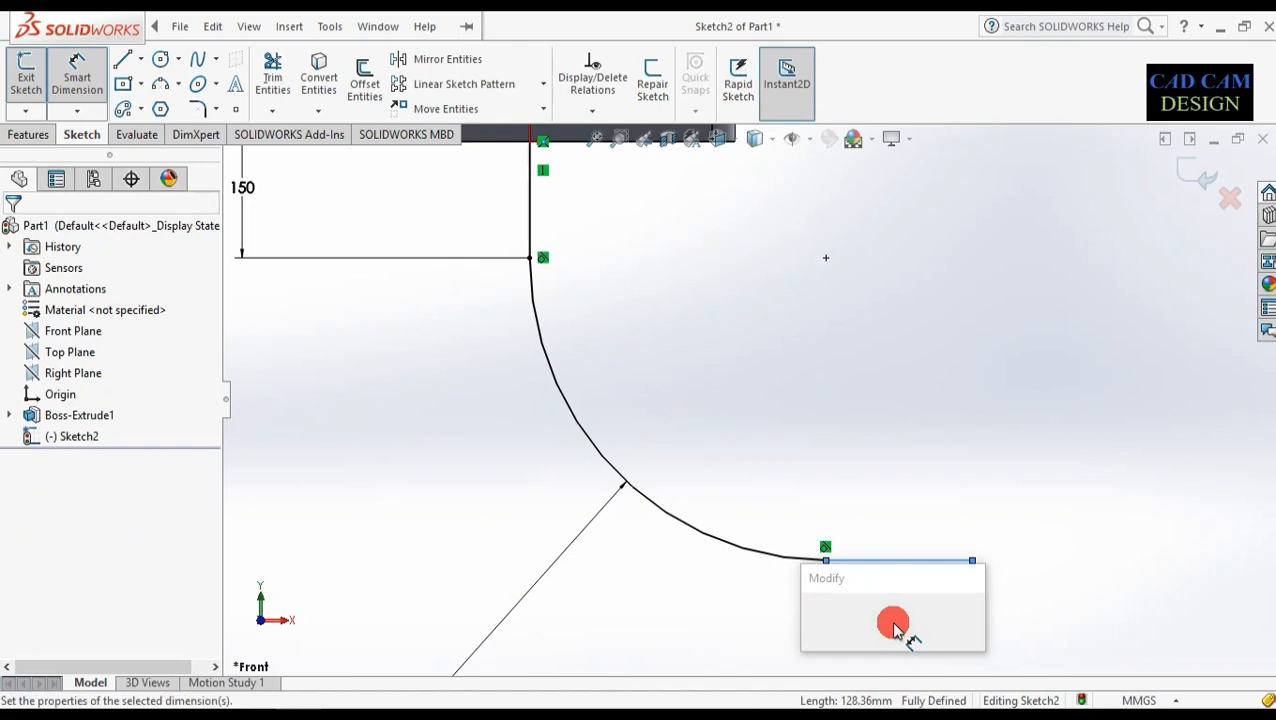
pyautogui.write('150')
pyautogui.press('Return')
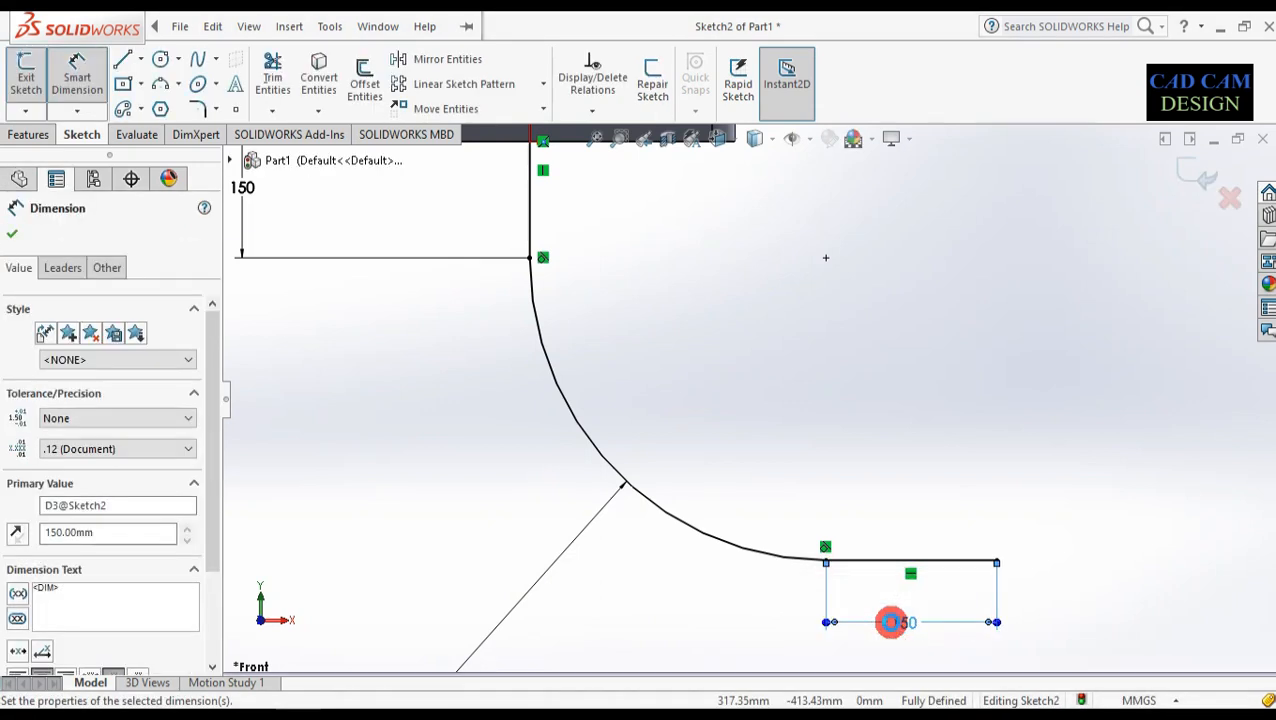
pyautogui.scroll(2, 937, 592)
pyautogui.moveTo(735, 336)
pyautogui.mouseDown(button='middle')
pyautogui.moveTo(737, 368)
pyautogui.moveTo(726, 270)
pyautogui.mouseUp(button='middle')
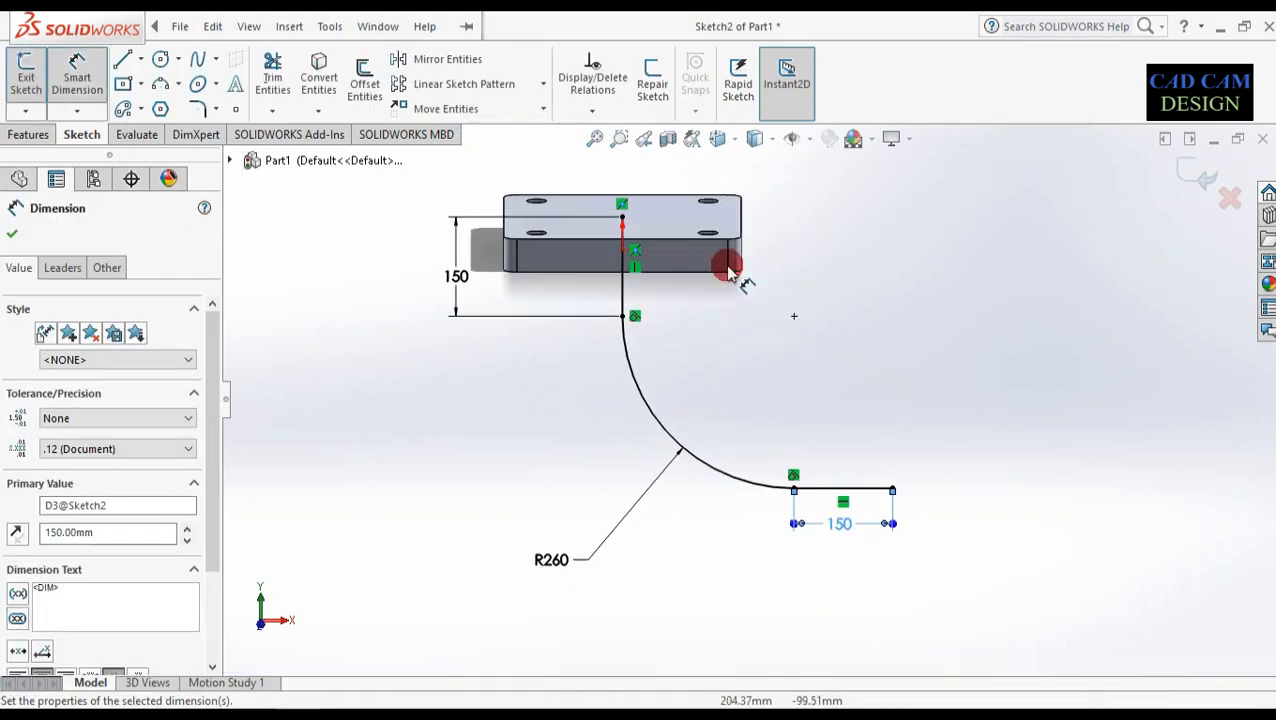
pyautogui.click(12, 234)
pyautogui.click(1208, 176)
pyautogui.moveTo(658, 316); pyautogui.dragTo(667, 350, button='middle')
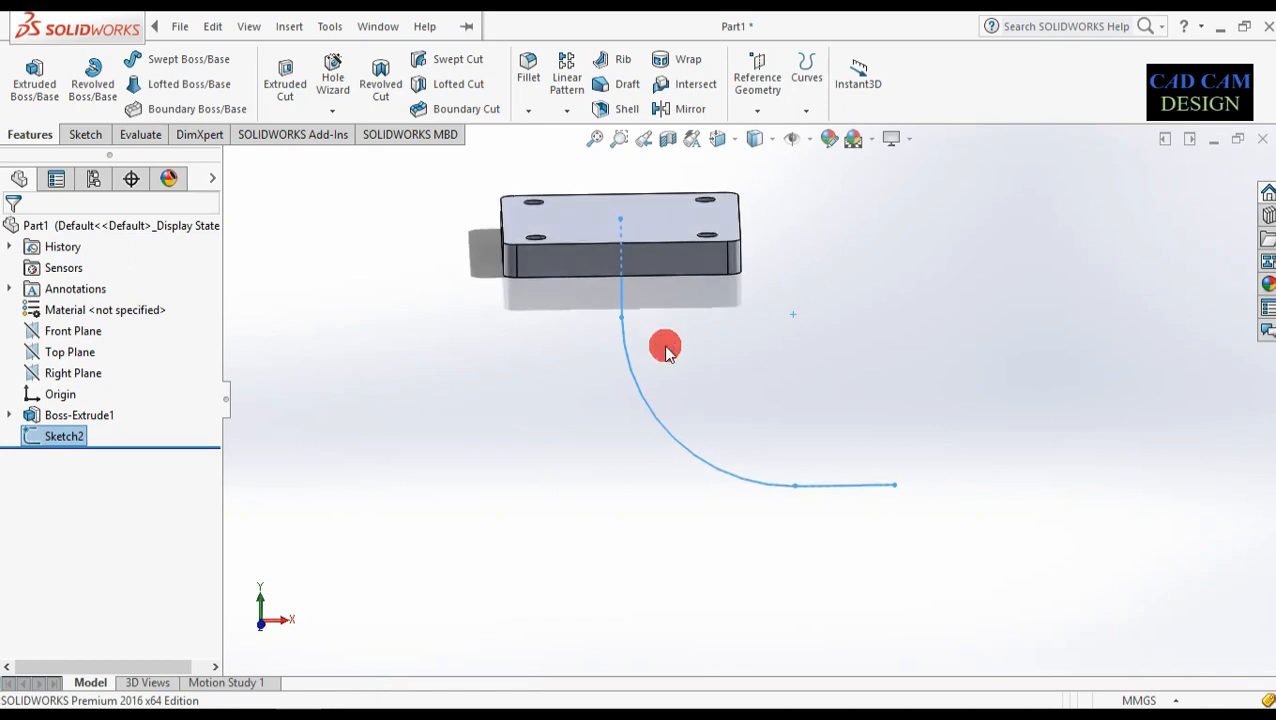
# - Sweep a 290 mm diameter circular profile along the sketched path to create the solid elbow
pyautogui.click(203, 59)
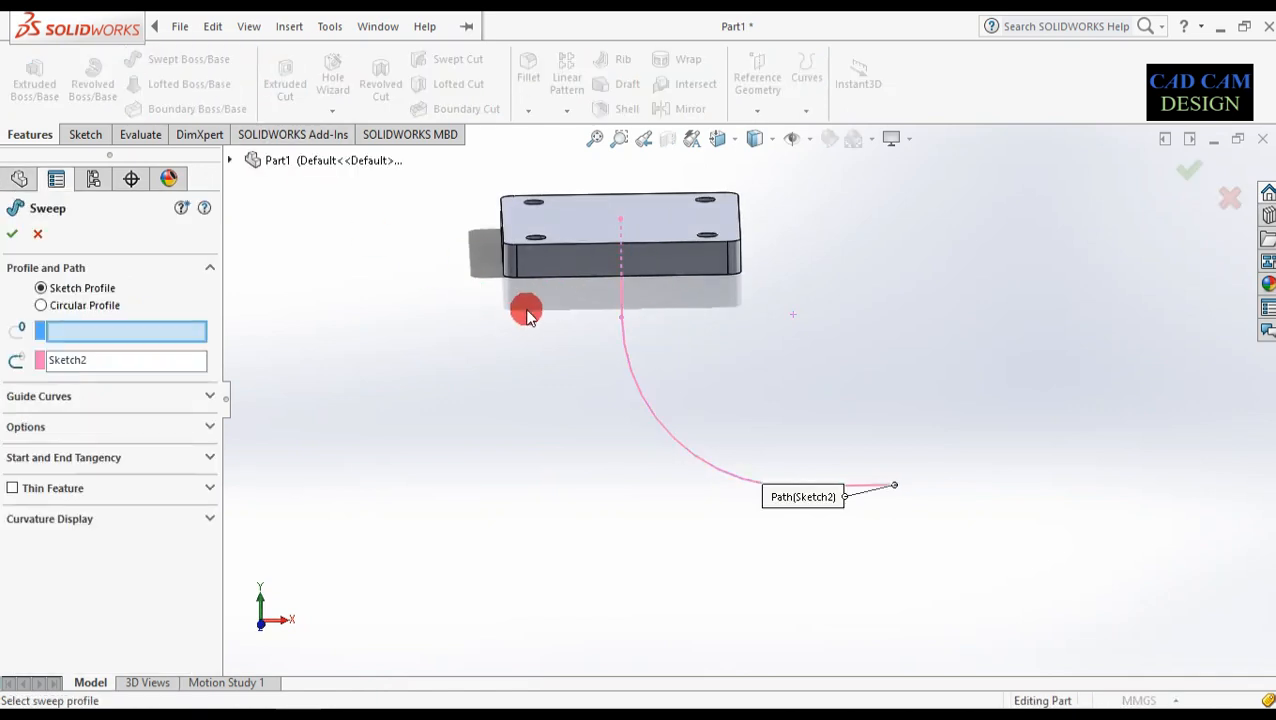
pyautogui.click(82, 307)
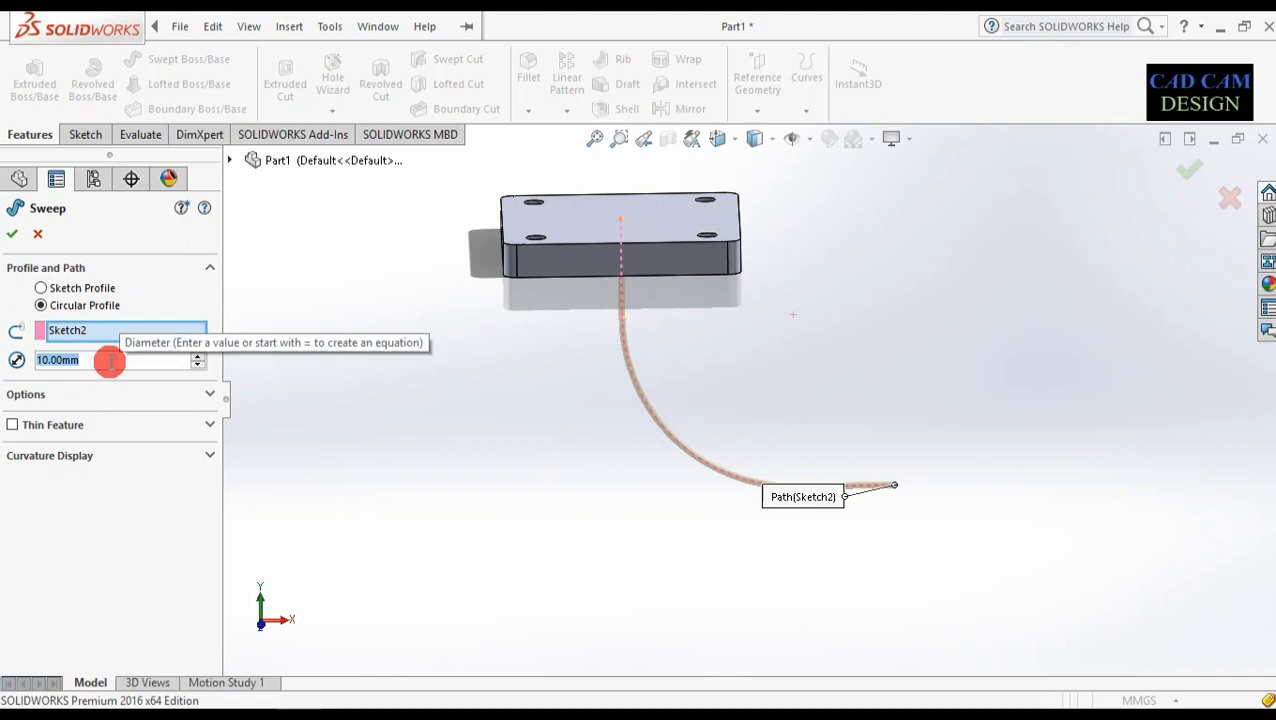
pyautogui.click(110, 360)
pyautogui.write('26')
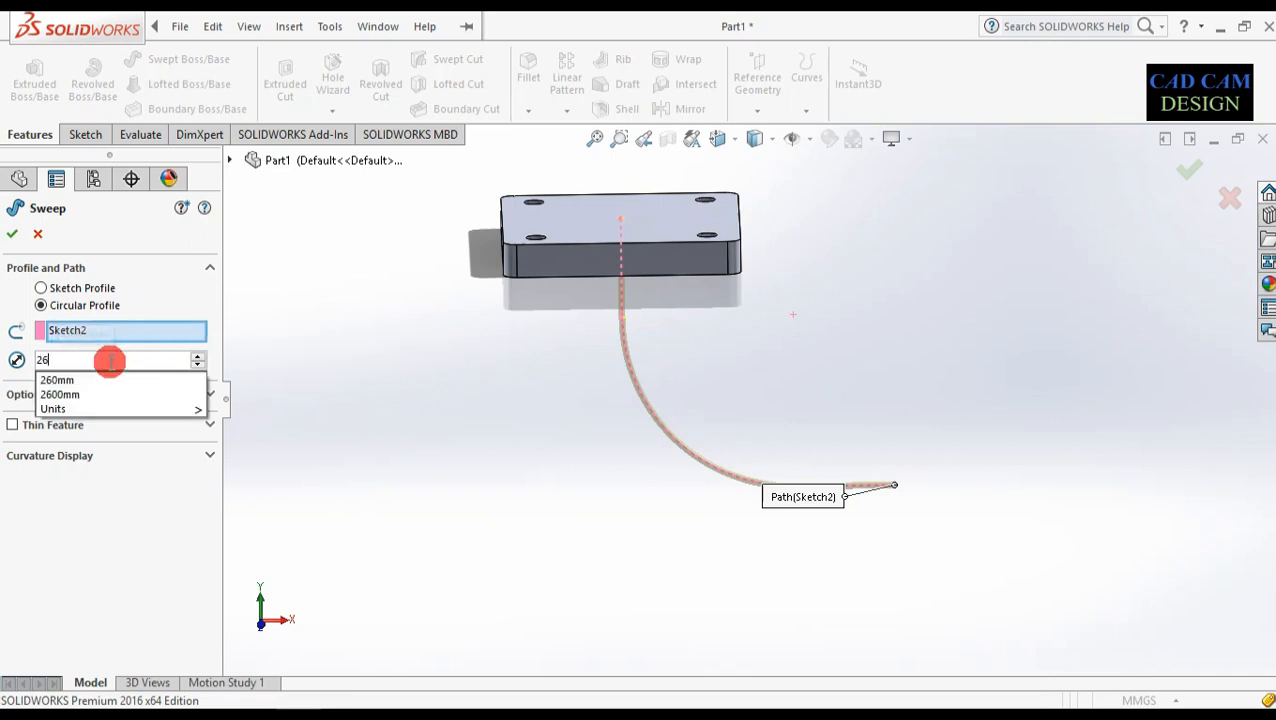
pyautogui.click(108, 360)
pyautogui.press('Return')
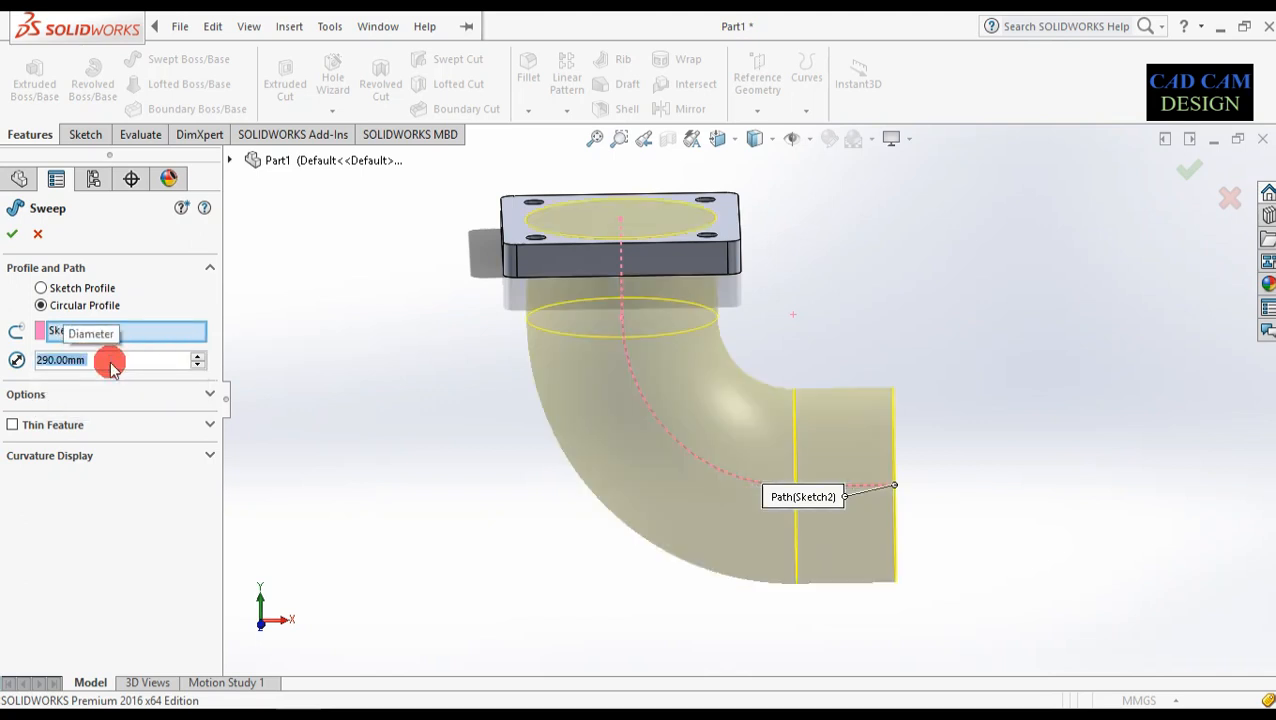
pyautogui.moveTo(700, 165); pyautogui.dragTo(789, 569, button='middle')
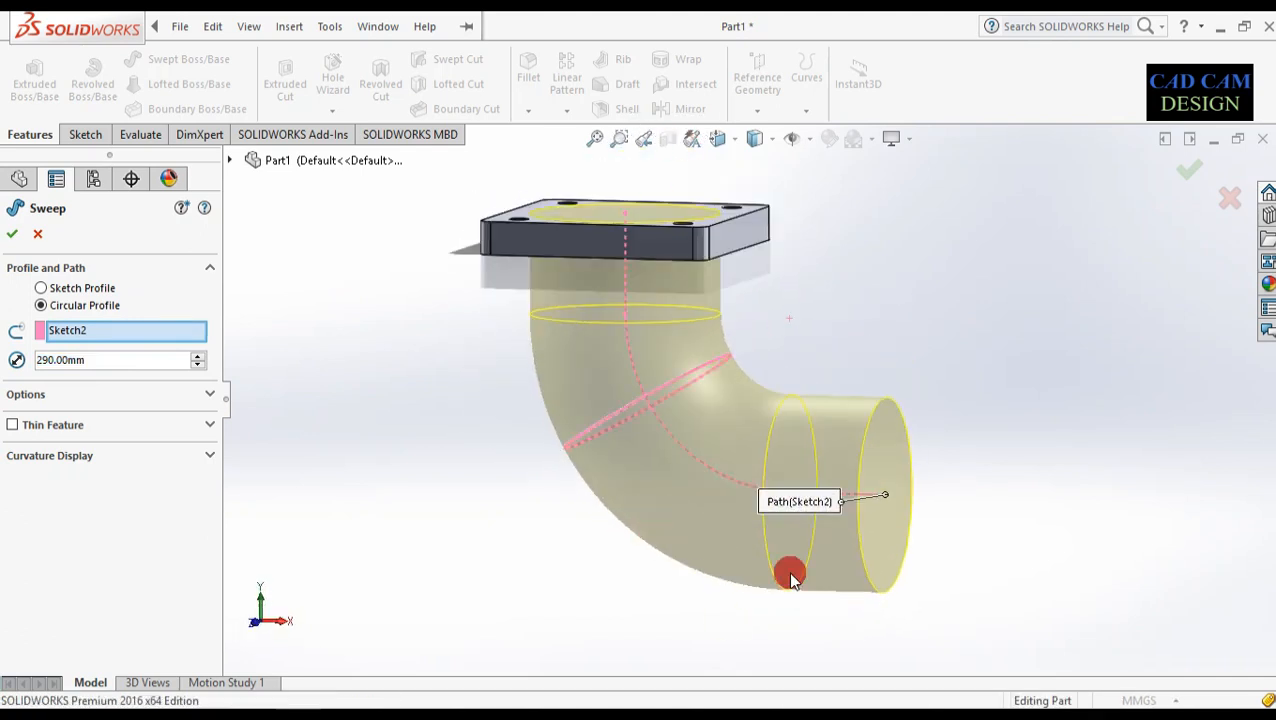
pyautogui.click(15, 233)
# - Start a sketch on the elbow's free end face and draw a center rectangle about 402 by 335 mm around the face's center
pyautogui.moveTo(336, 285)
pyautogui.mouseDown(button='middle')
pyautogui.moveTo(436, 456)
pyautogui.moveTo(411, 234)
pyautogui.moveTo(359, 370)
pyautogui.moveTo(359, 322)
pyautogui.mouseUp(button='middle')
pyautogui.click(846, 532)
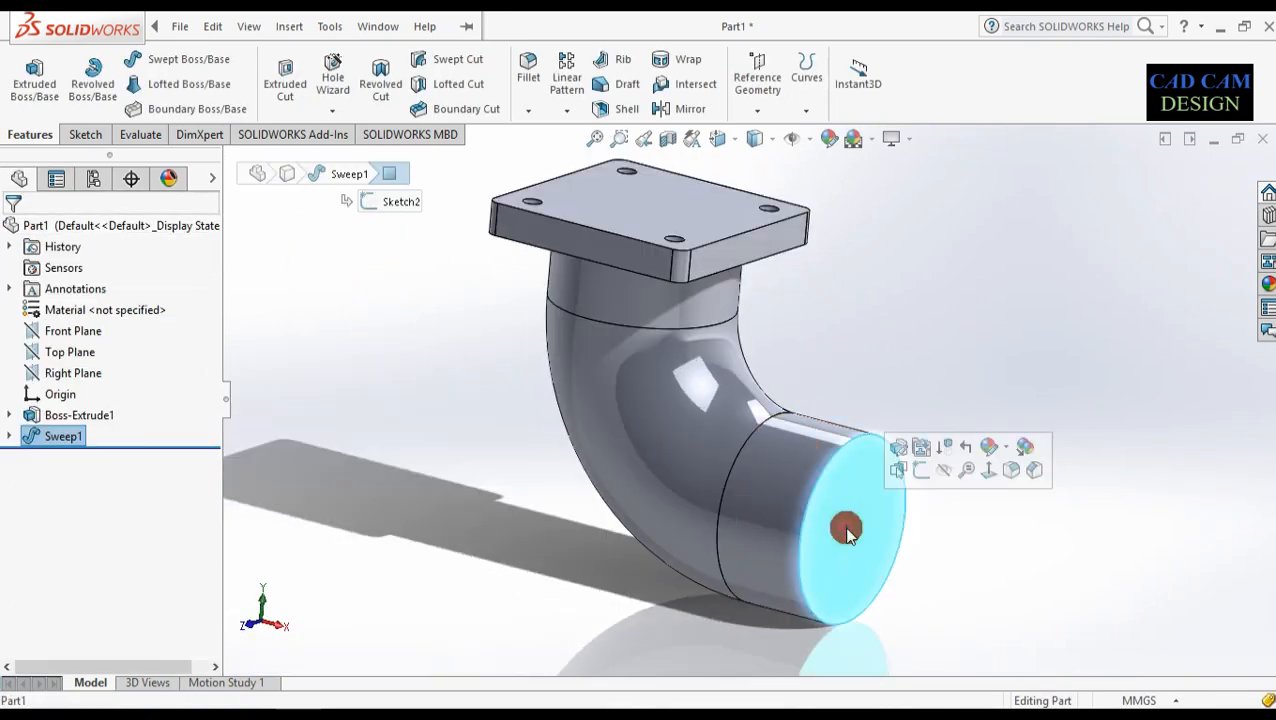
pyautogui.click(920, 470)
pyautogui.rightClick(95, 456)
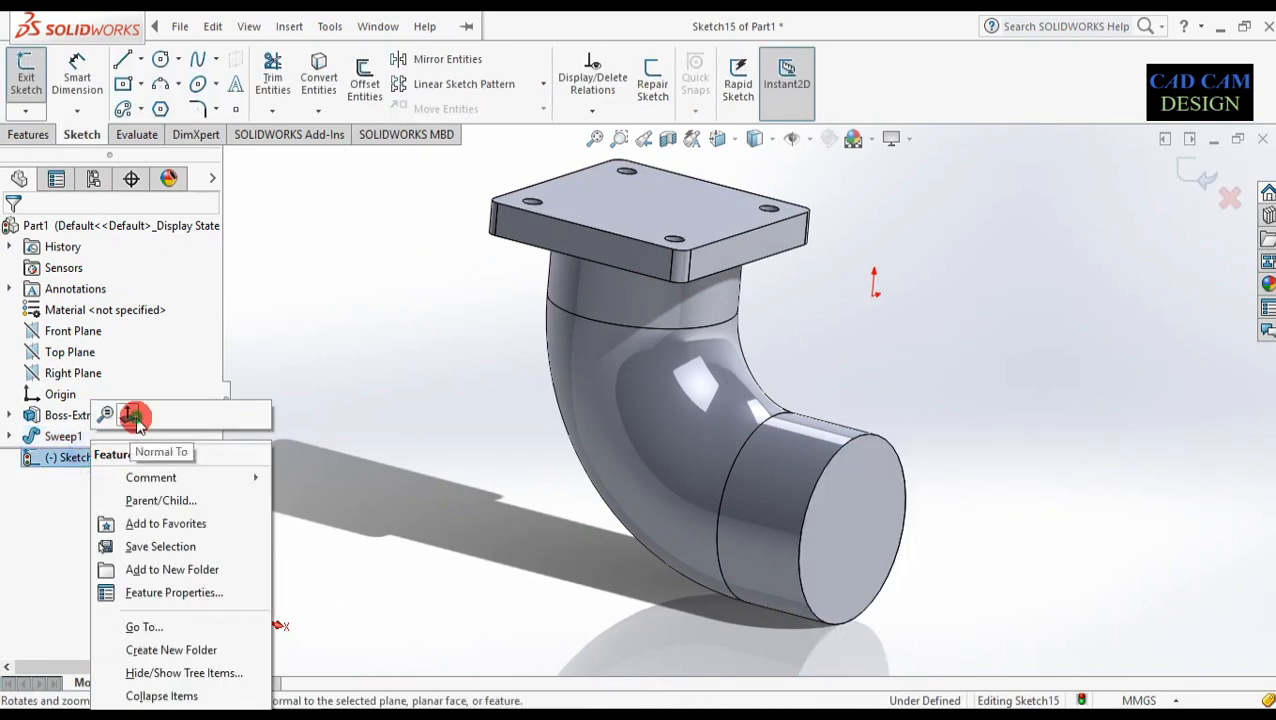
pyautogui.click(127, 413)
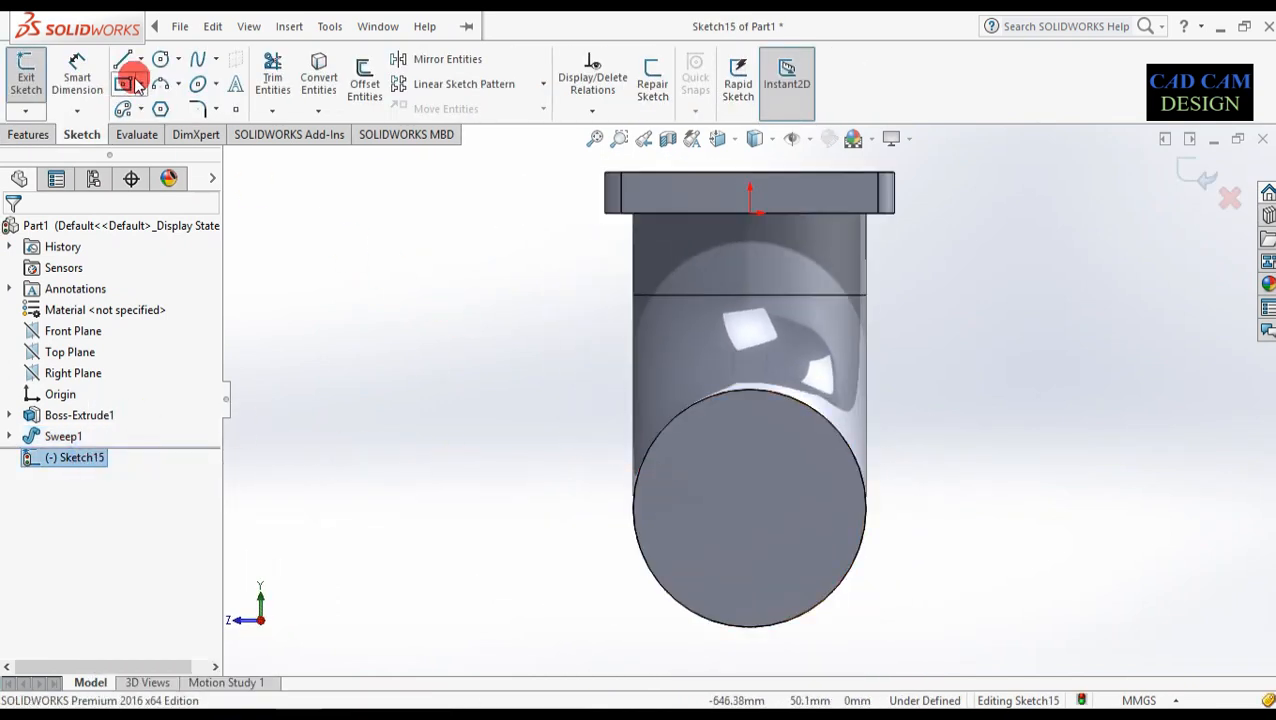
pyautogui.click(127, 84)
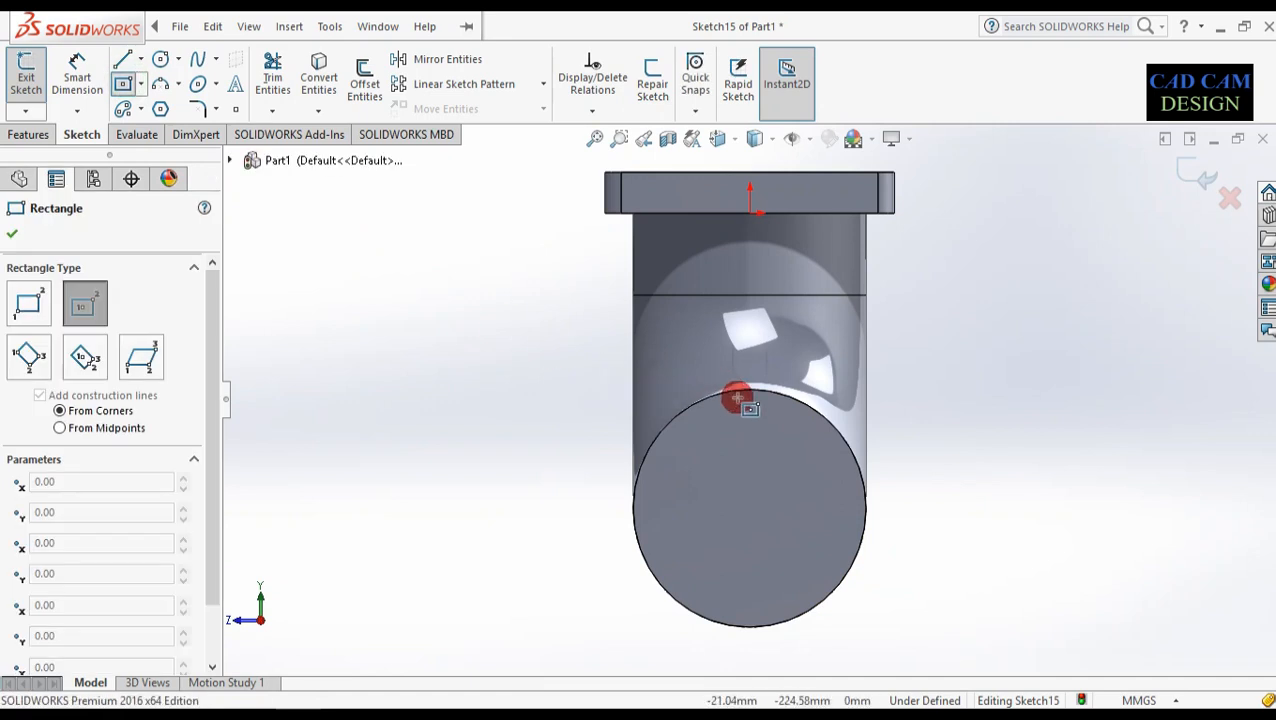
pyautogui.click(746, 516)
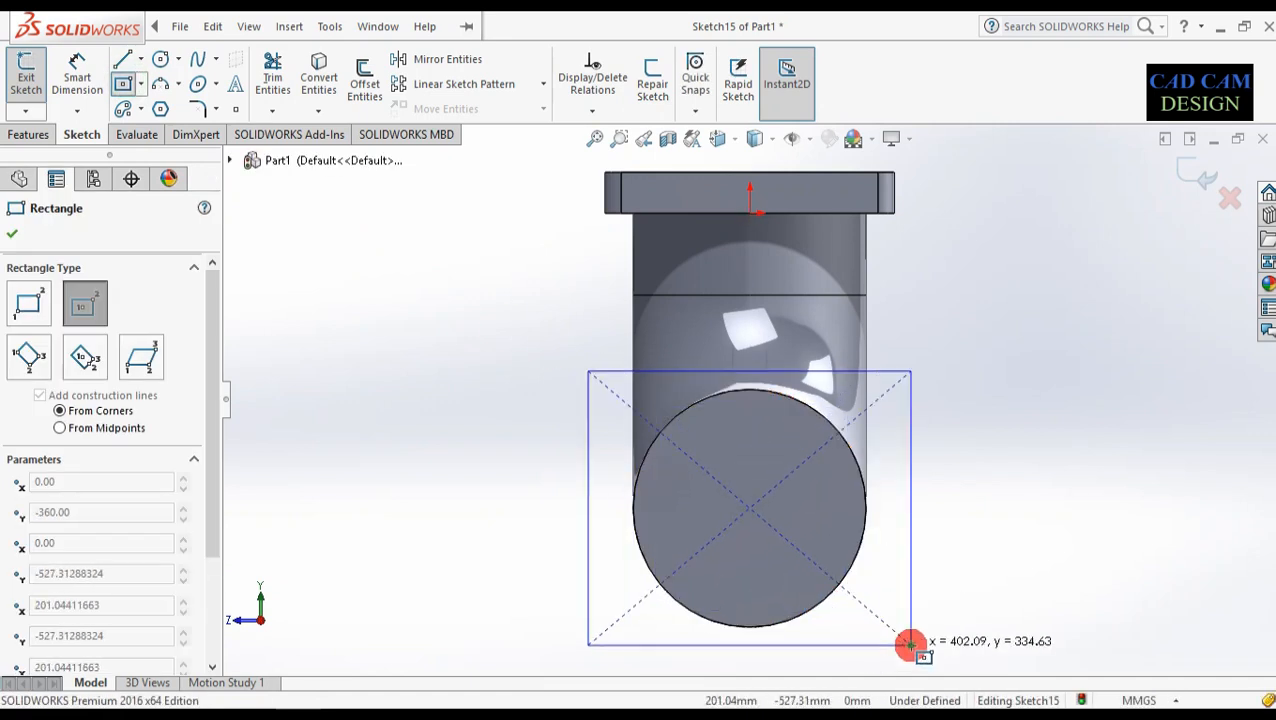
pyautogui.click(910, 644)
pyautogui.press('f')
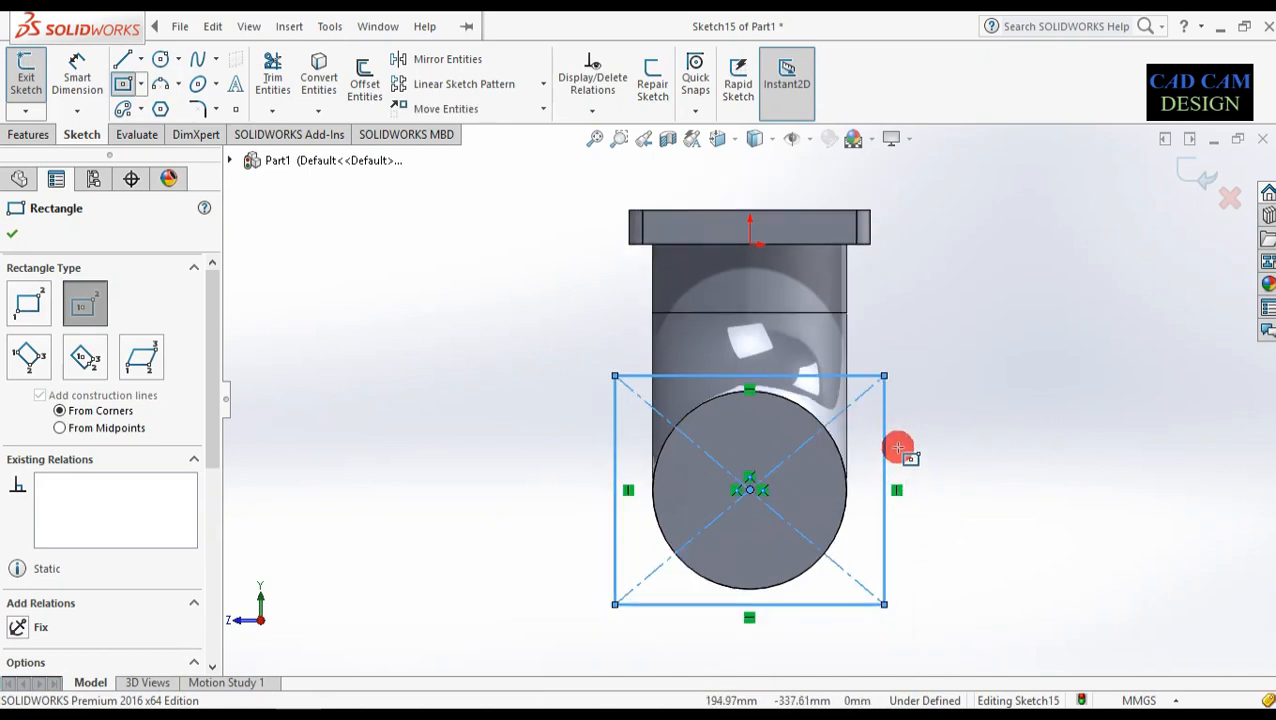
pyautogui.click(17, 234)
# - Dimension the rectangle's width and height to 360 mm each
pyautogui.click(77, 75)
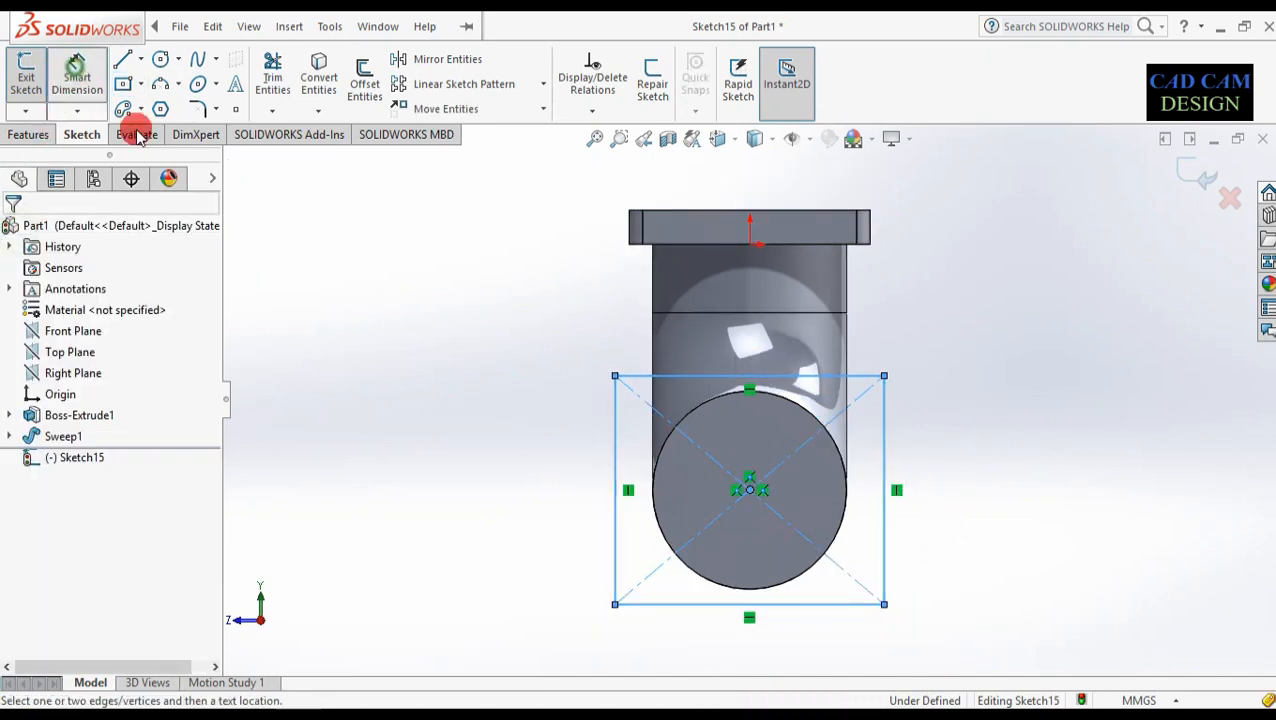
pyautogui.click(731, 378)
pyautogui.click(714, 333)
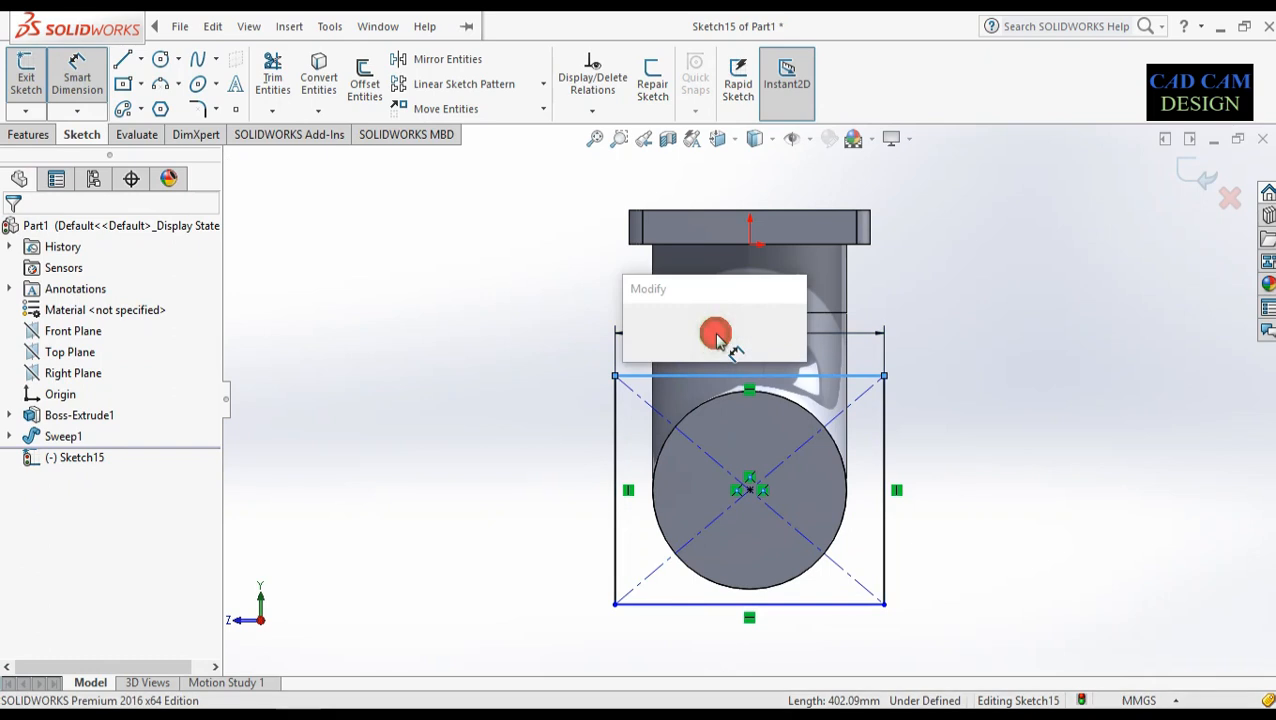
pyautogui.write('360')
pyautogui.press('Return')
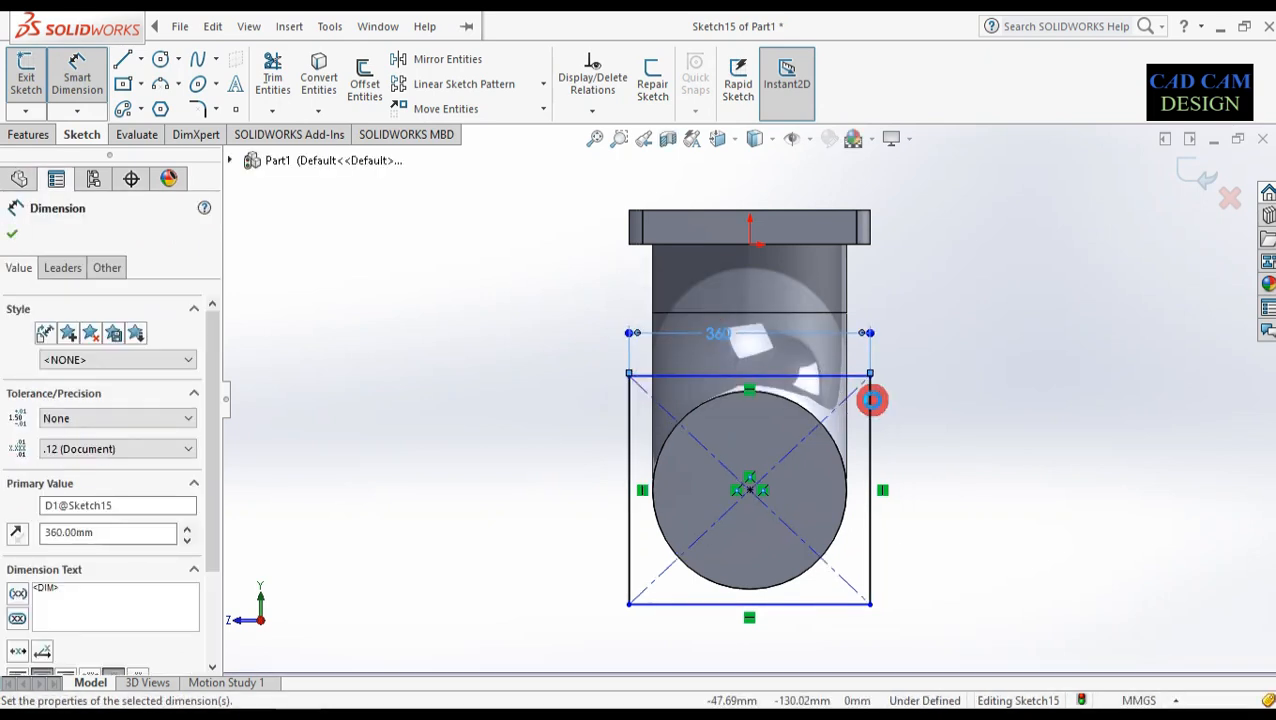
pyautogui.click(921, 472)
pyautogui.click(946, 487)
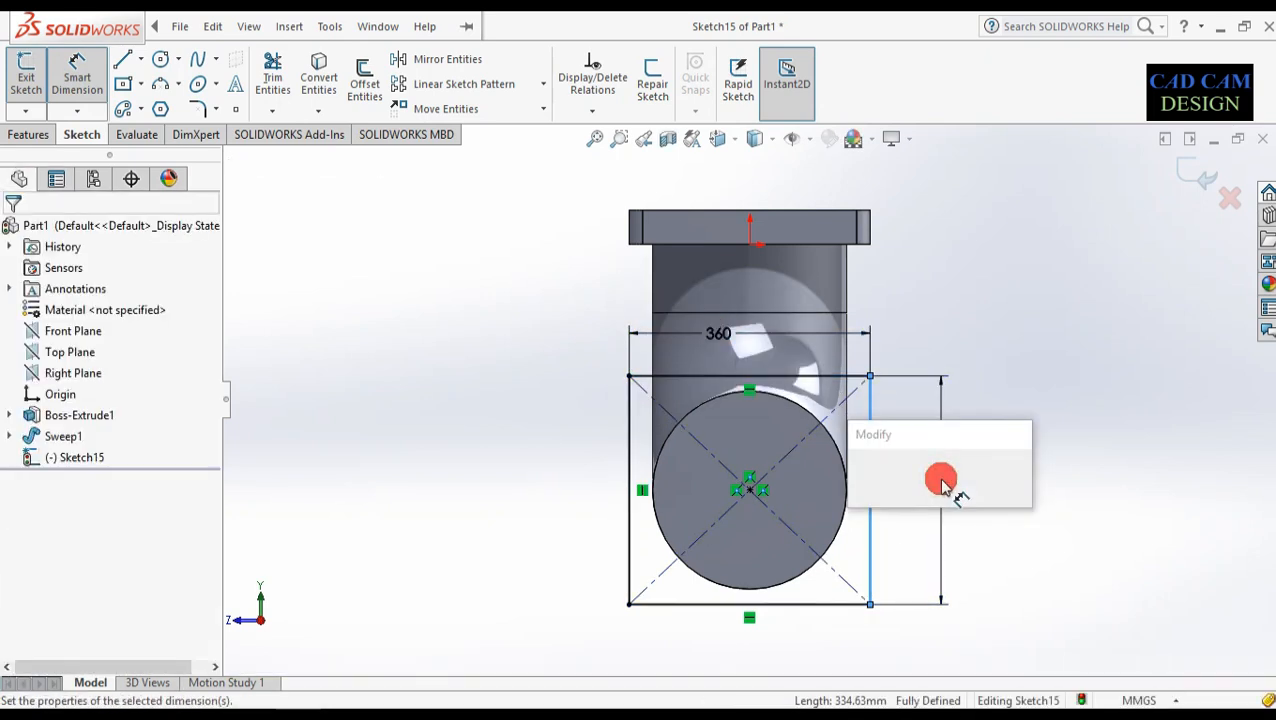
pyautogui.write('360')
pyautogui.press('Return')
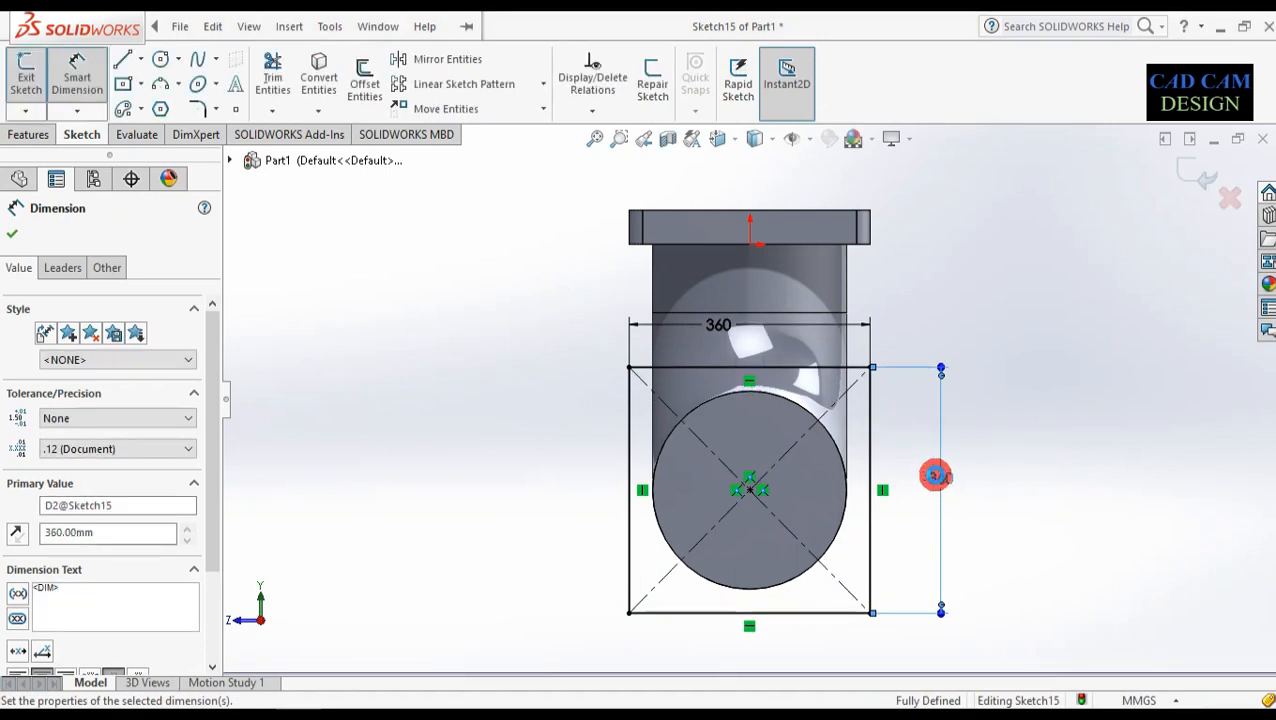
# - Round all four corners of the square with 20 mm sketch fillets
pyautogui.click(195, 109)
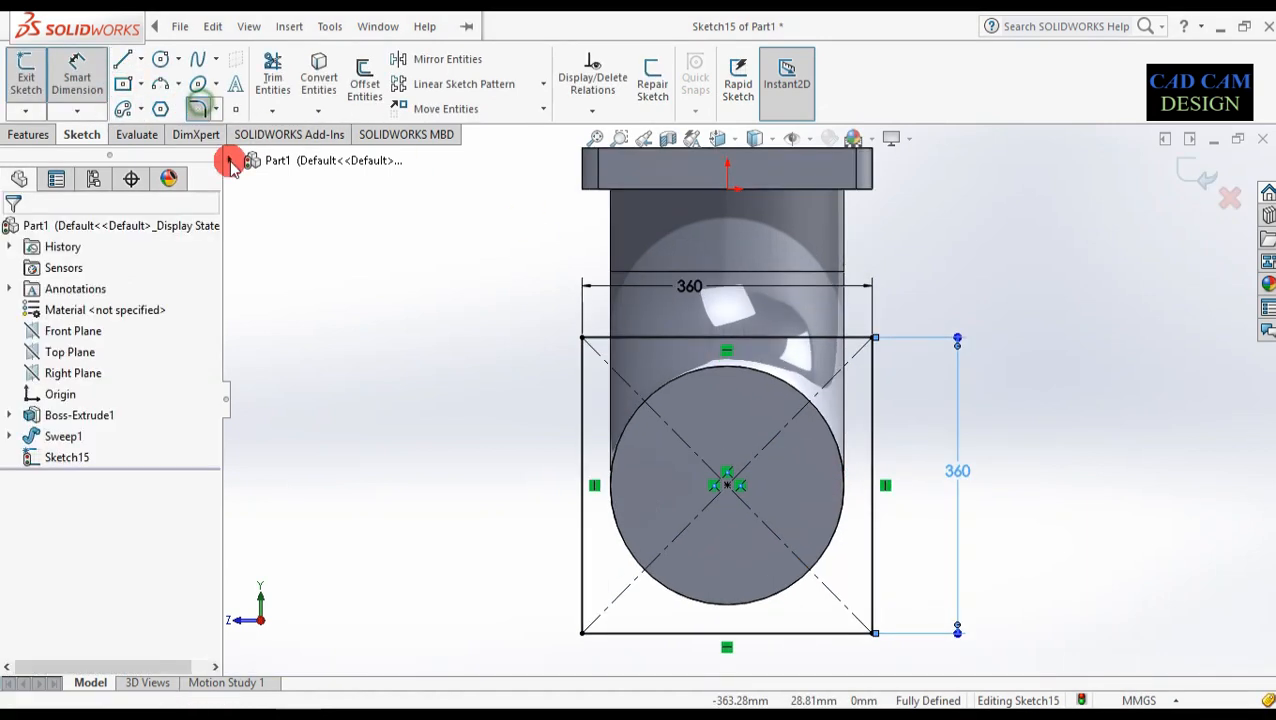
pyautogui.click(583, 366)
pyautogui.click(610, 338)
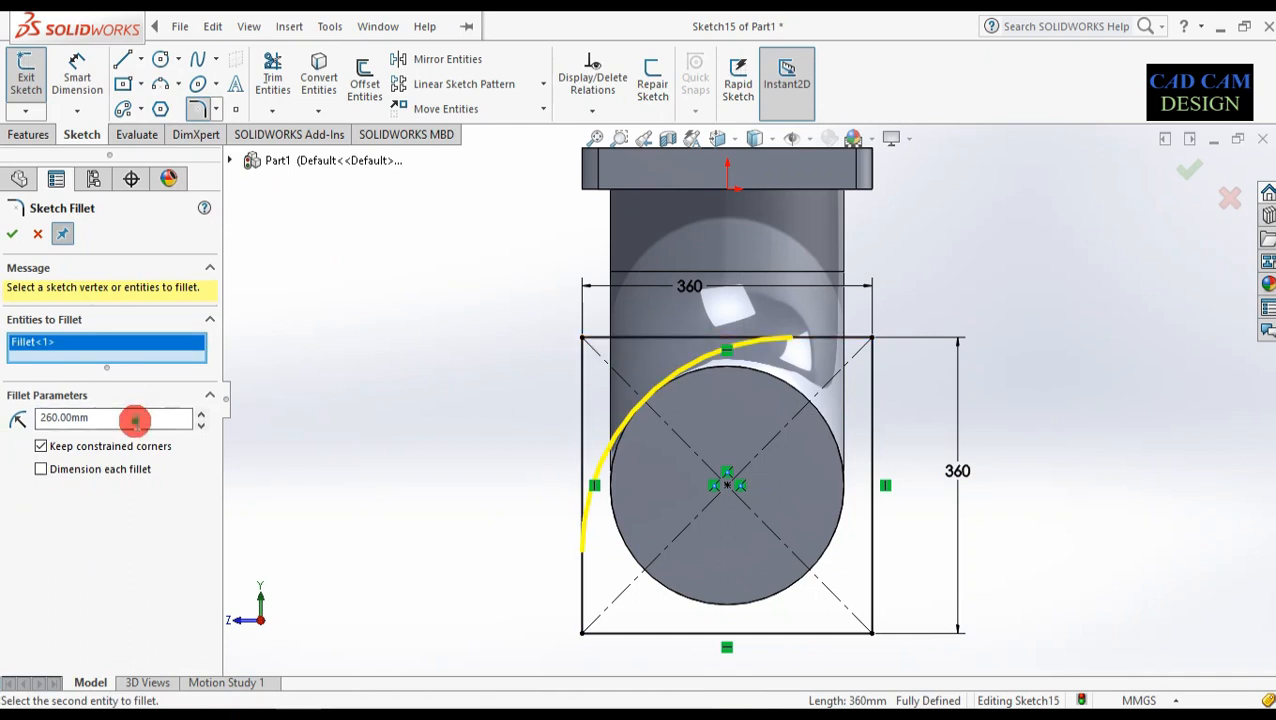
pyautogui.write('20')
pyautogui.press('Tab')
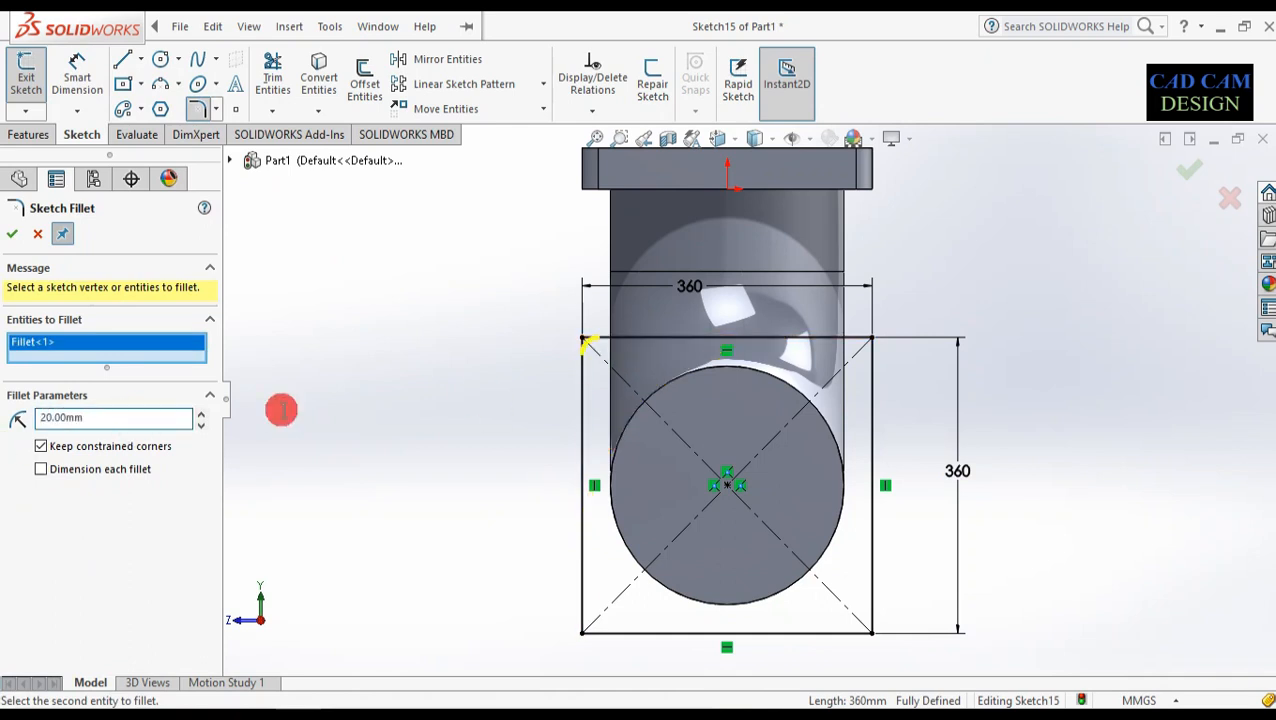
pyautogui.click(869, 338)
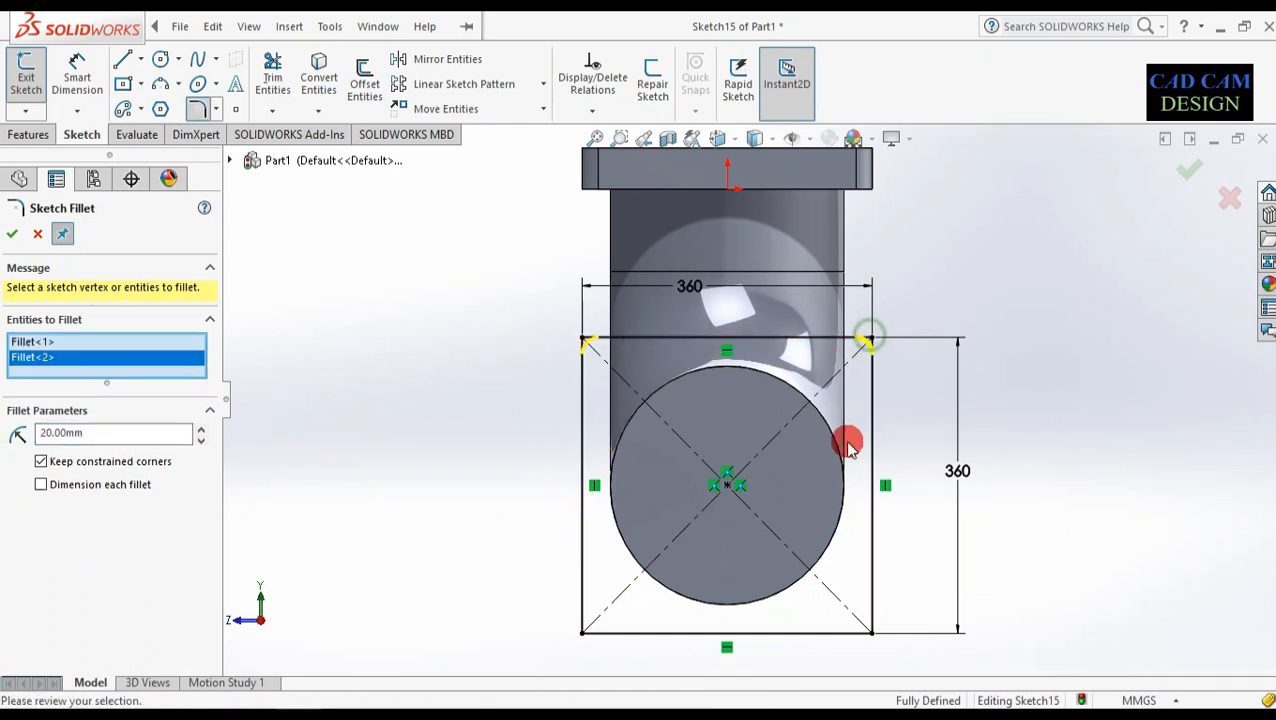
pyautogui.click(871, 632)
pyautogui.click(584, 634)
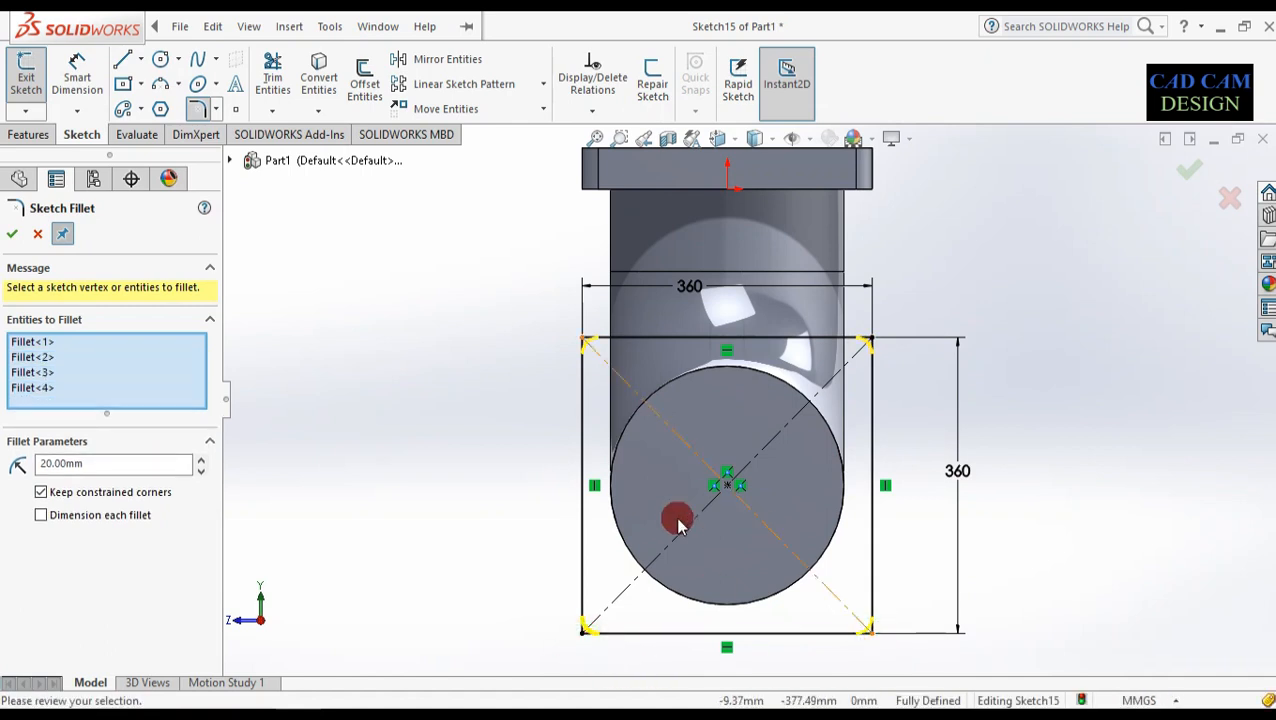
pyautogui.click(12, 237)
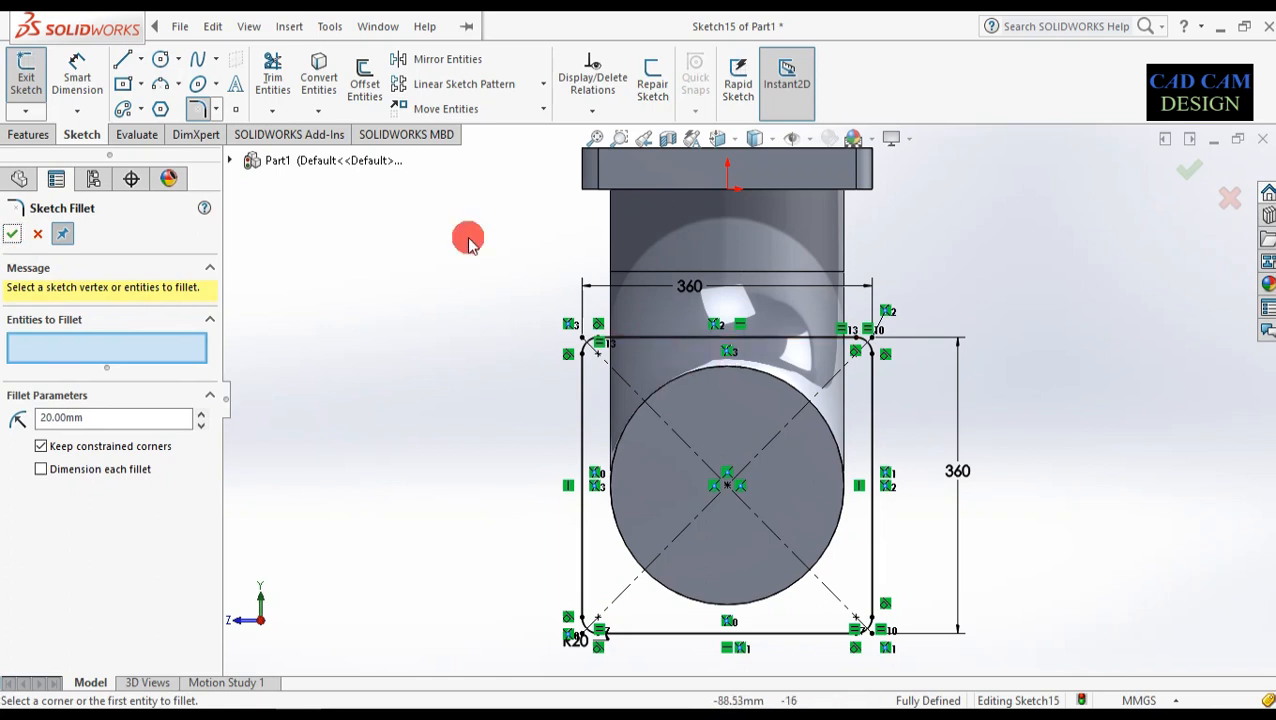
pyautogui.click(13, 233)
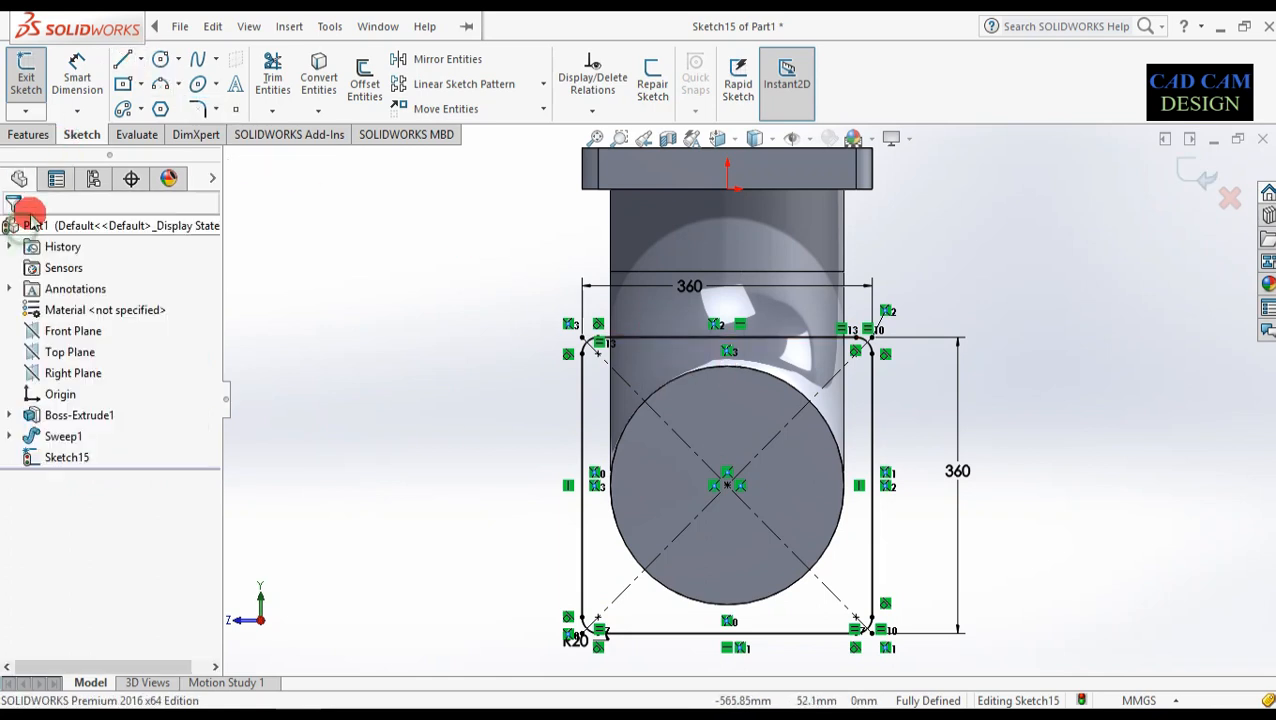
# - Draw a horizontal construction midpoint line centered on the square's center, ending inside the pipe's circular face
pyautogui.click(143, 61)
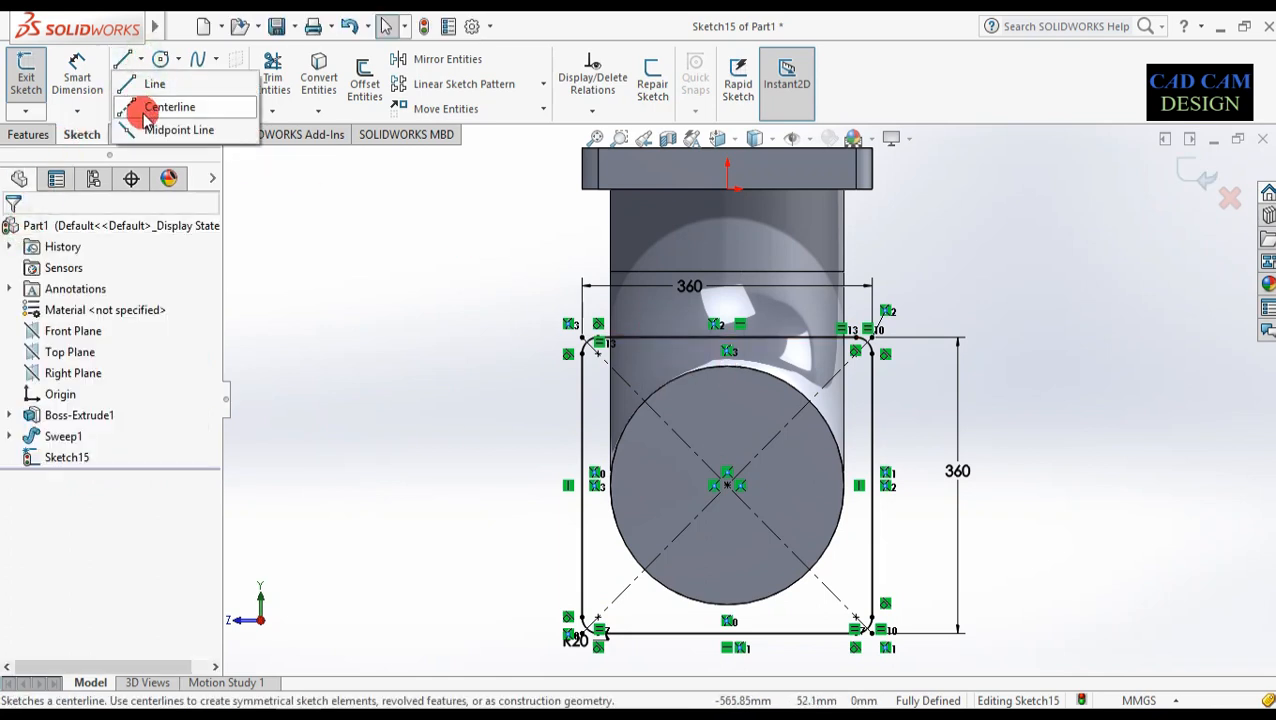
pyautogui.click(138, 125)
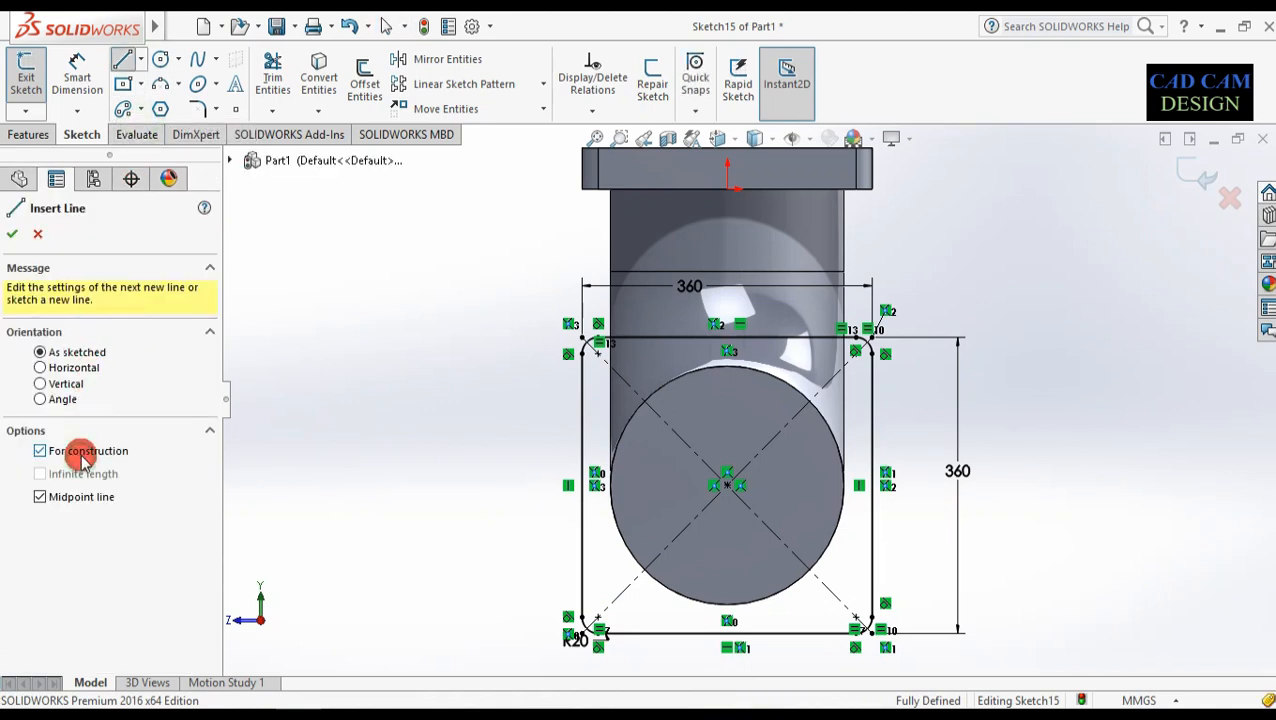
pyautogui.click(727, 485)
pyautogui.click(818, 483)
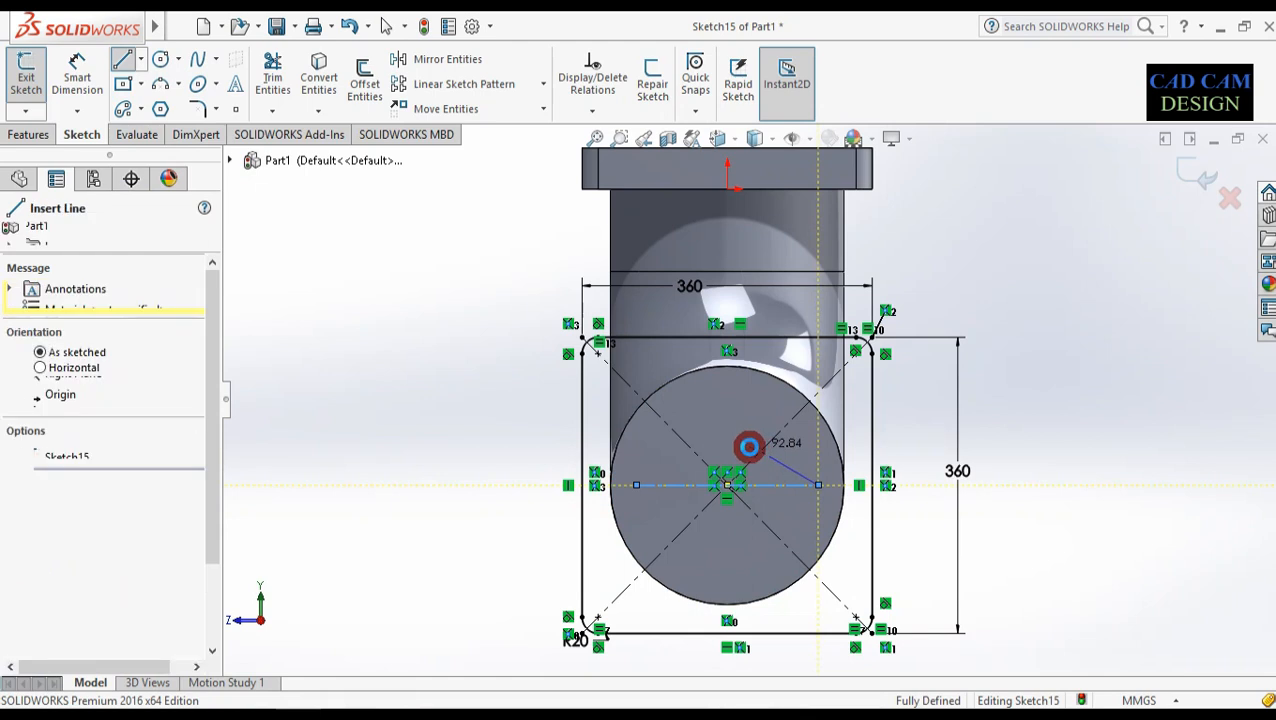
pyautogui.press('Escape')
# - Draw a vertical construction midpoint line about 189 mm long, centered on the square's center
pyautogui.click(158, 58)
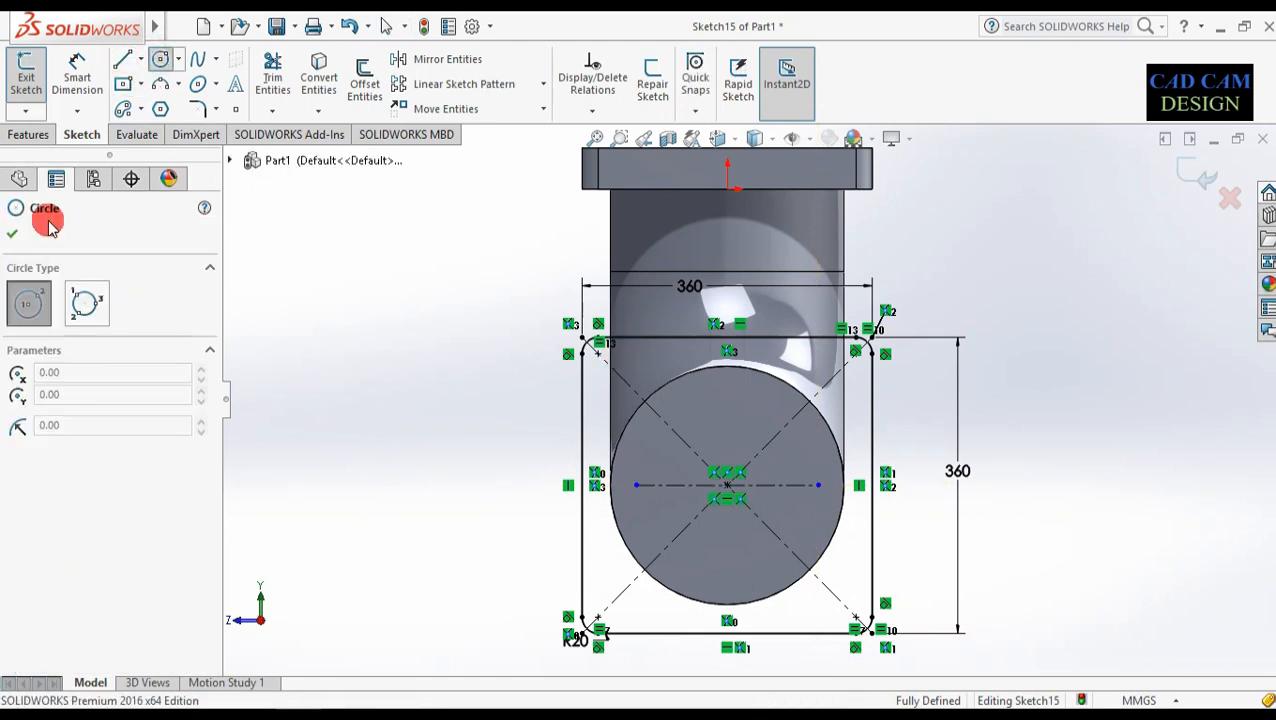
pyautogui.click(15, 236)
pyautogui.click(140, 60)
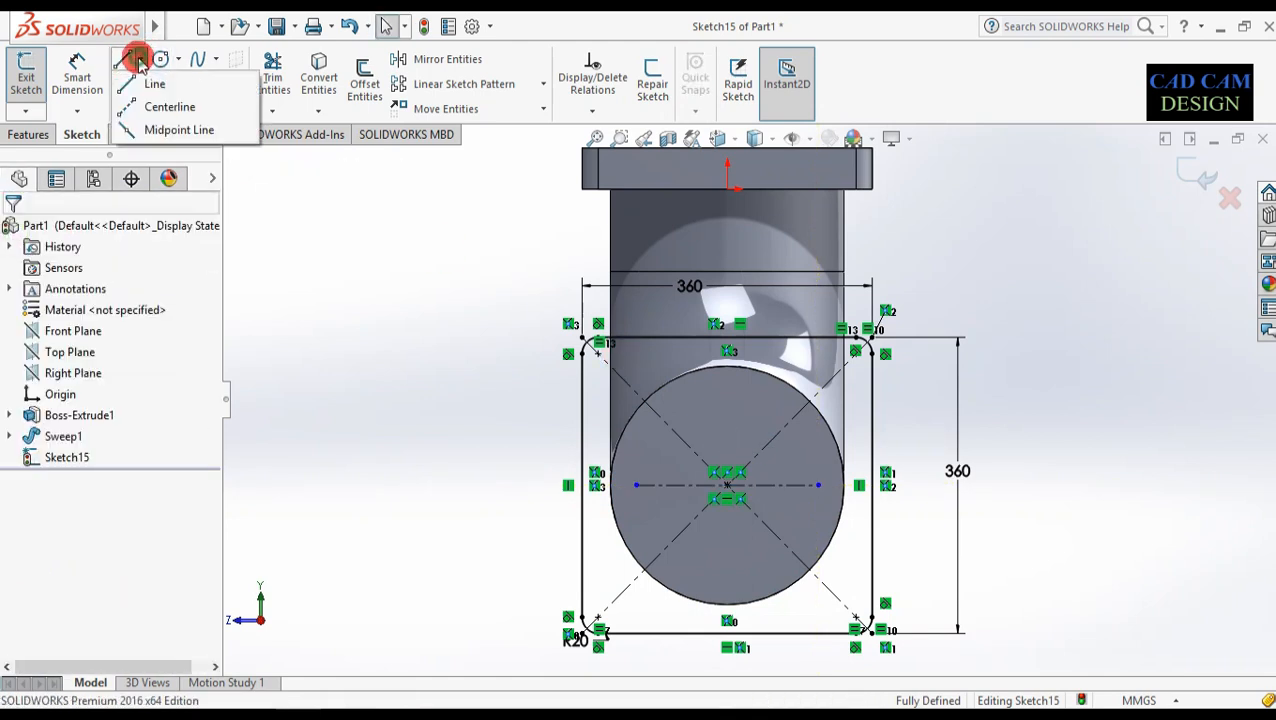
pyautogui.click(125, 105)
pyautogui.click(70, 505)
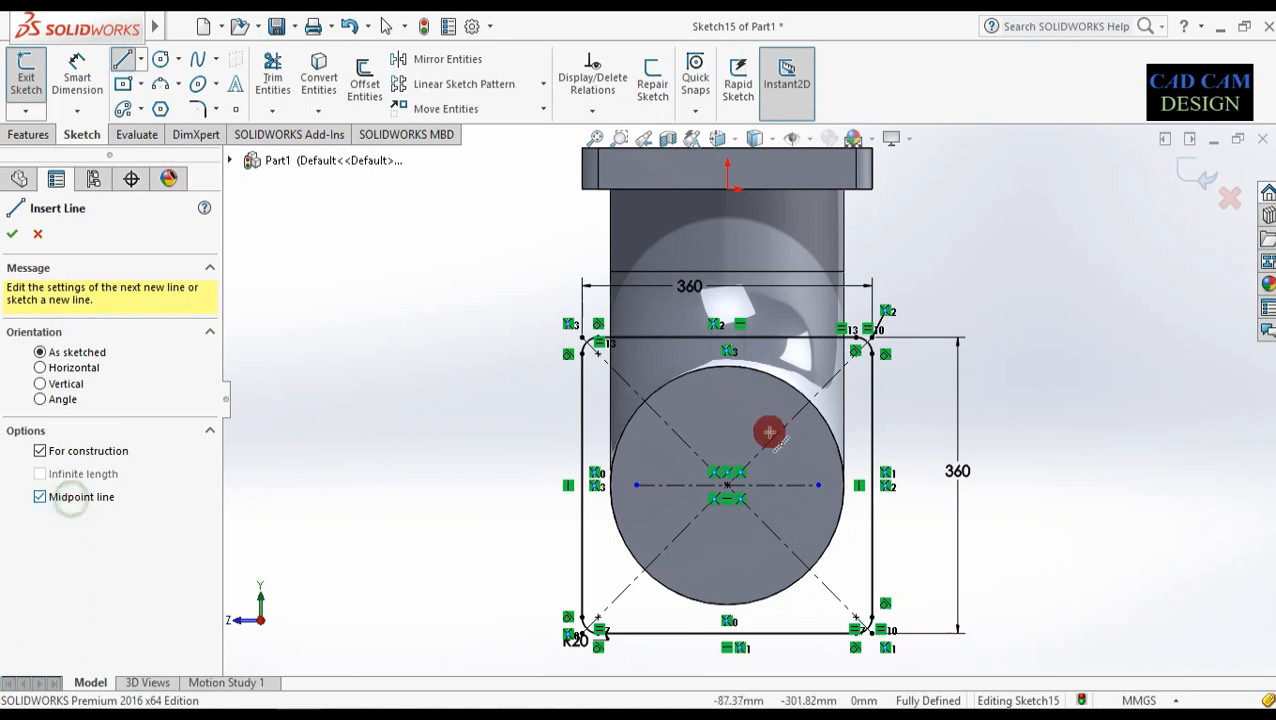
pyautogui.click(738, 484)
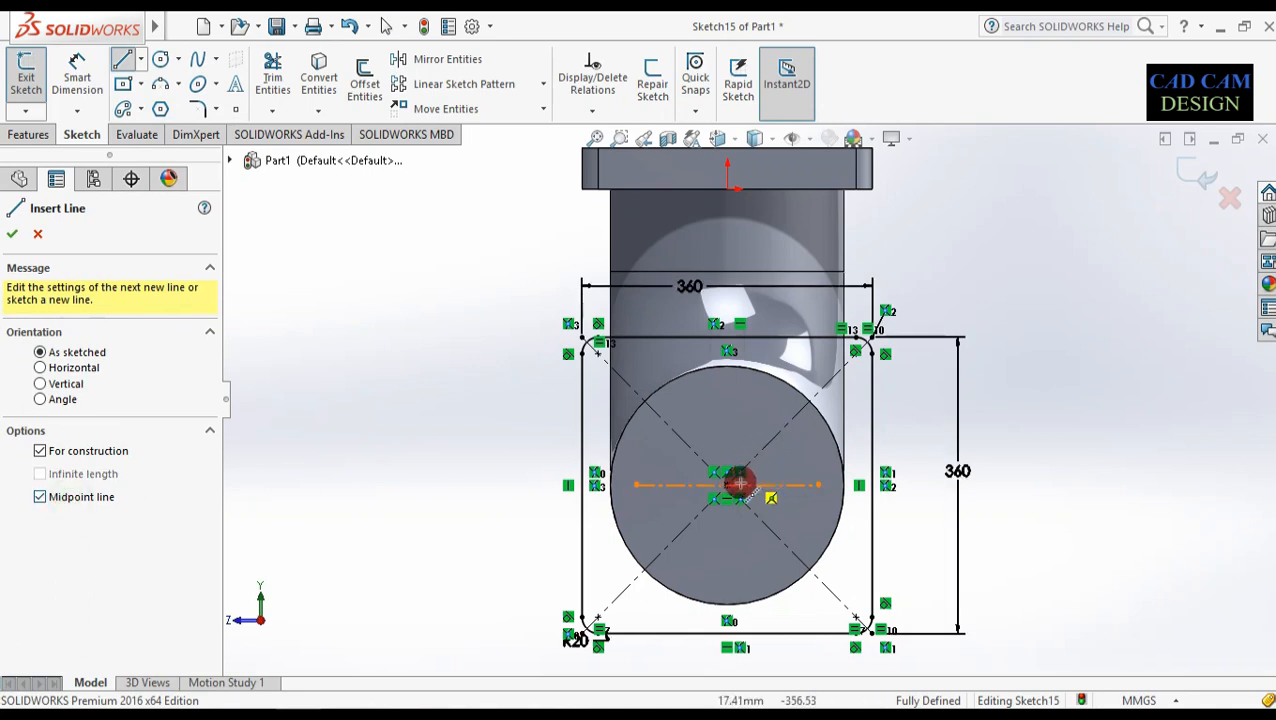
pyautogui.click(727, 562)
pyautogui.press('Escape')
# - Move the square's width dimension below the profile and its height dimension farther out to the side
pyautogui.scroll(2, 755, 456)
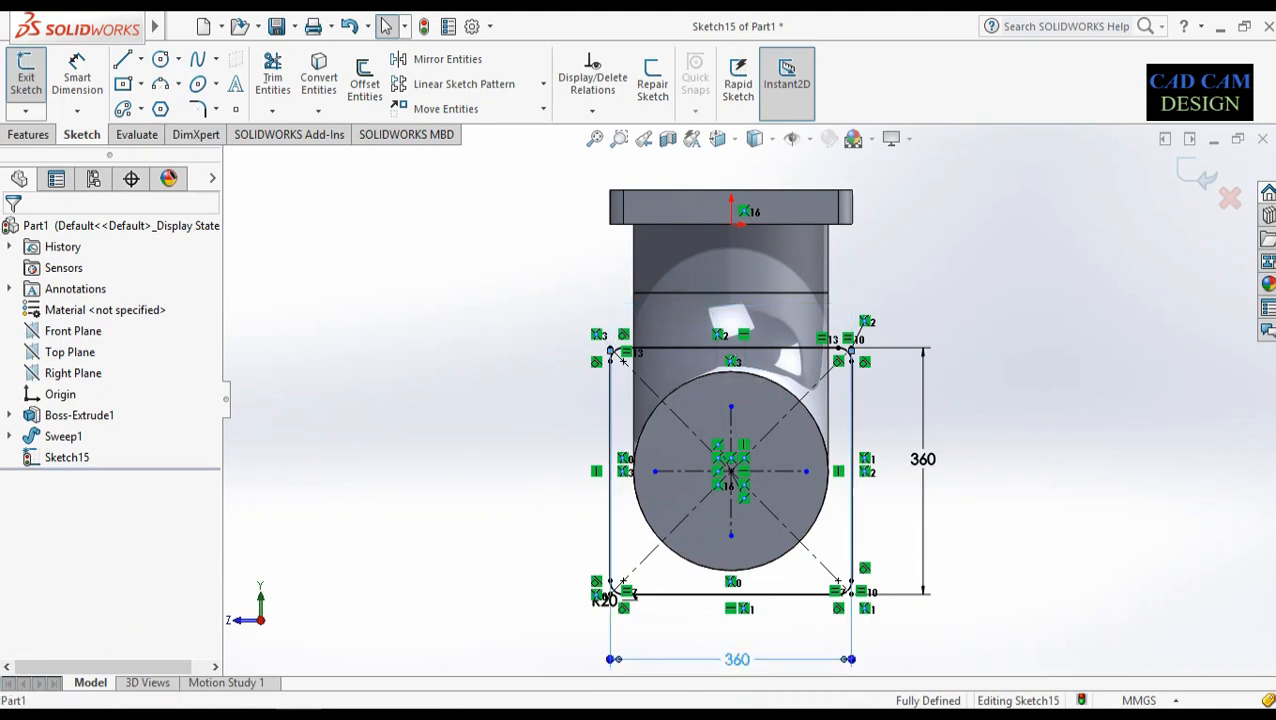
pyautogui.moveTo(925, 461); pyautogui.dragTo(962, 461)
pyautogui.scroll(2, 844, 553)
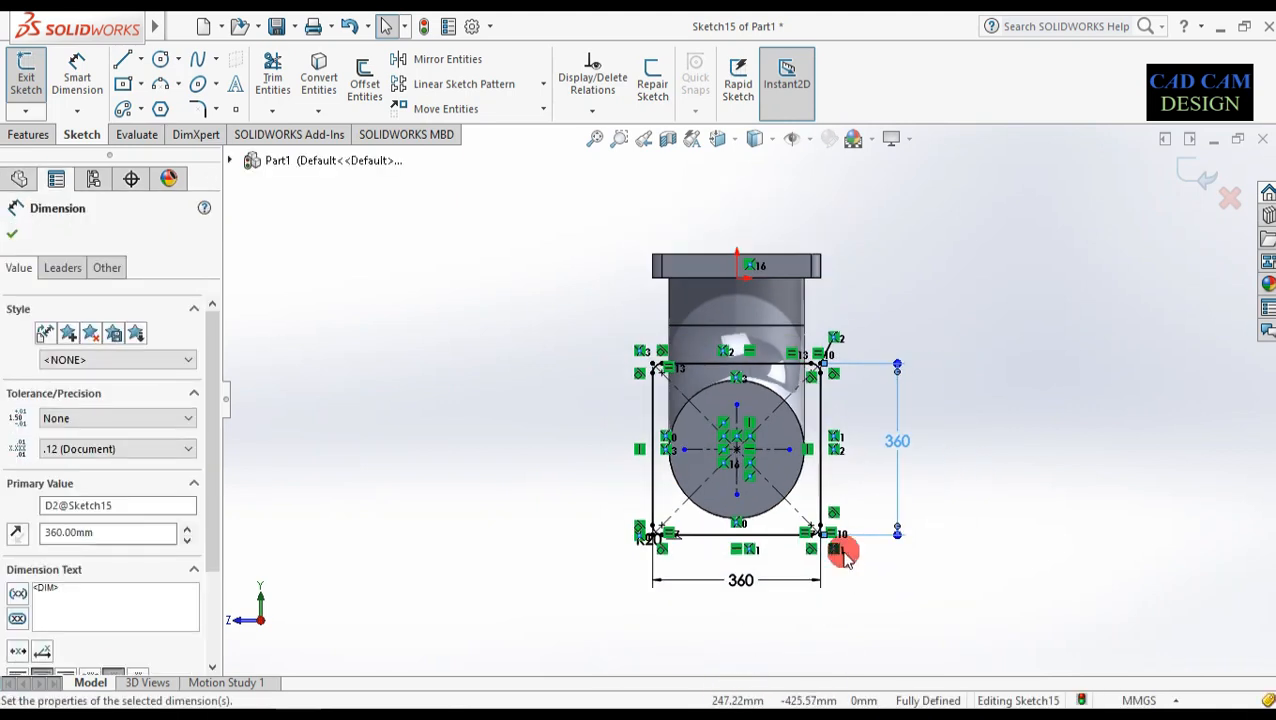
pyautogui.moveTo(749, 578); pyautogui.dragTo(749, 590)
pyautogui.scroll(-2, 800, 455)
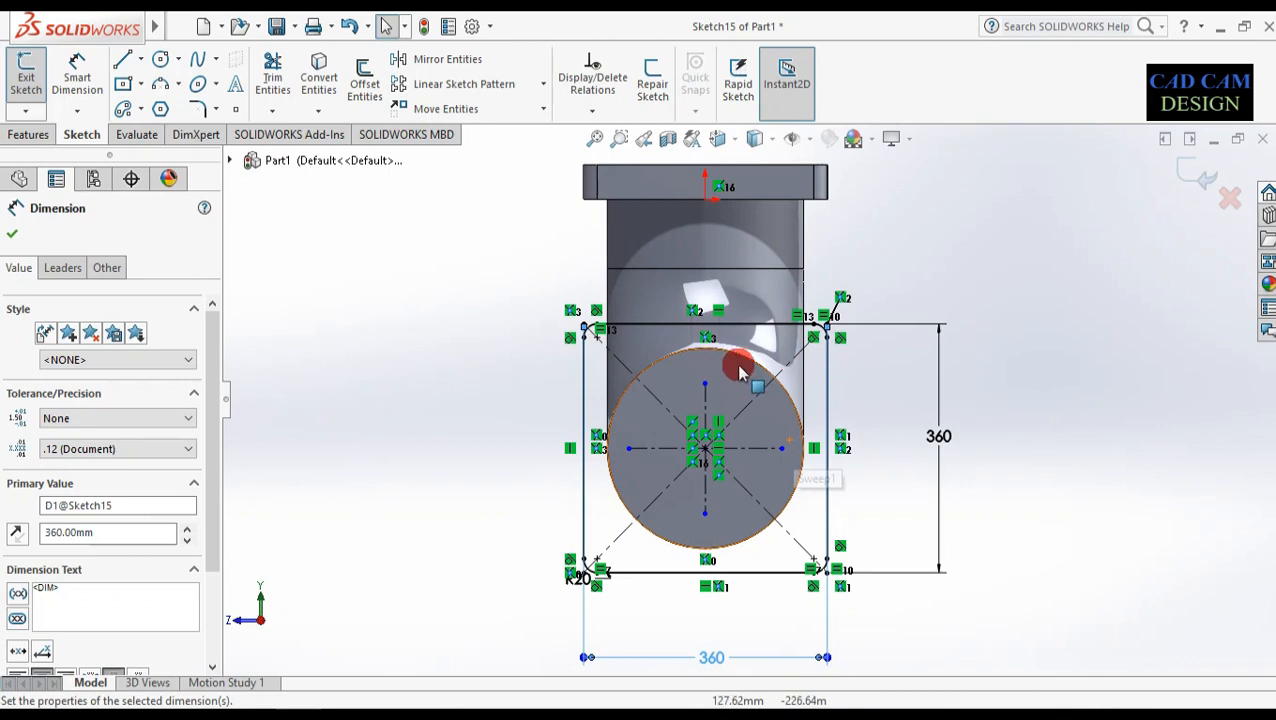
# - Dimension the vertical and horizontal construction centerlines of the flange sketch to 260 mm each
pyautogui.click(77, 80)
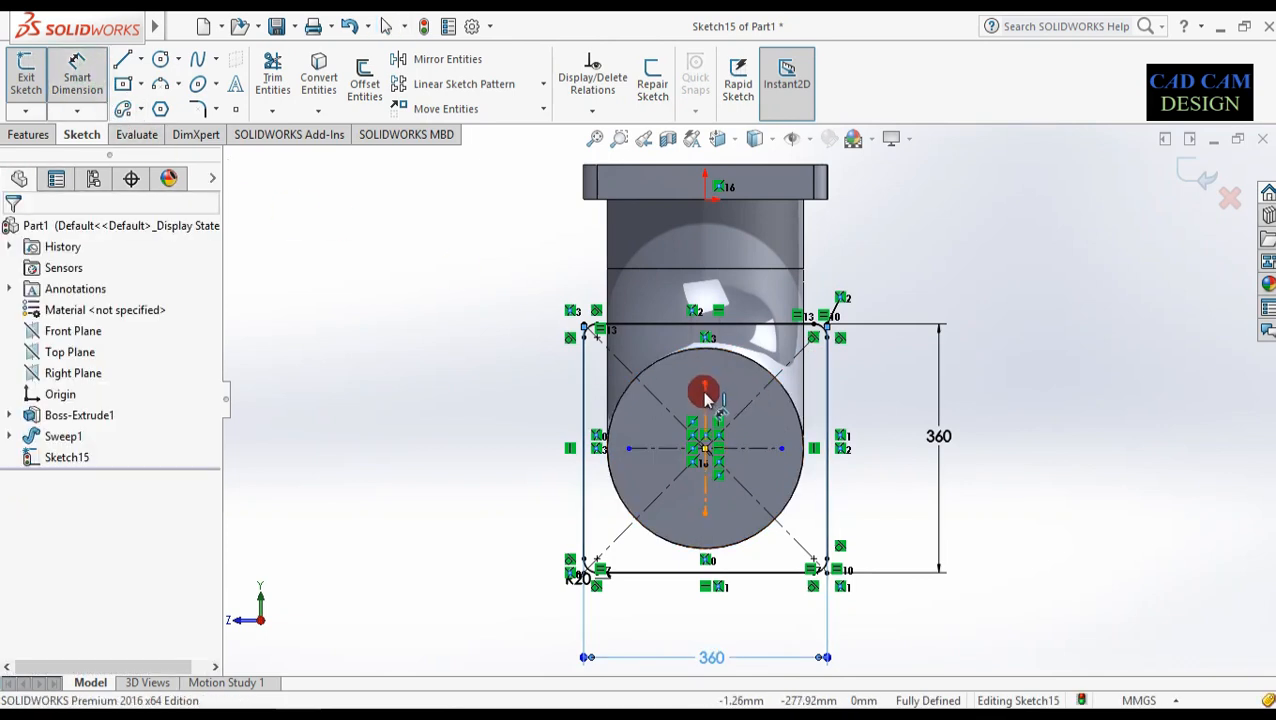
pyautogui.click(705, 397)
pyautogui.click(889, 438)
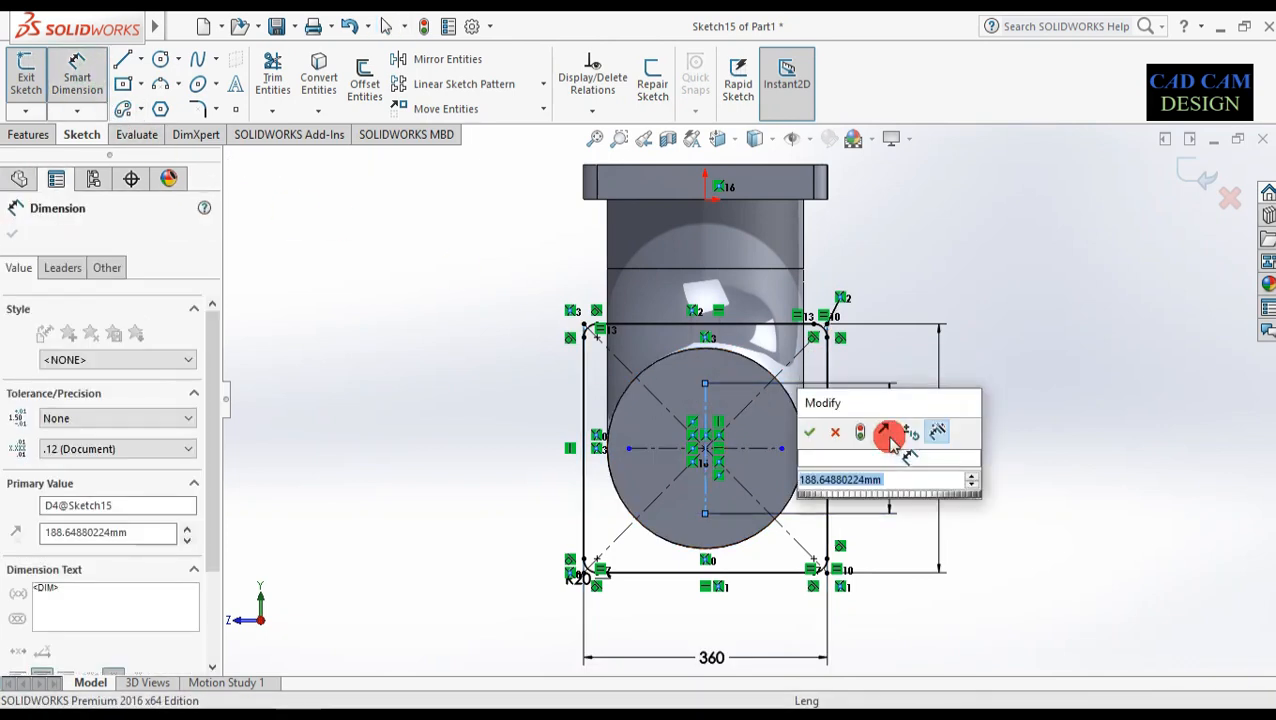
pyautogui.write('260')
pyautogui.press('Return')
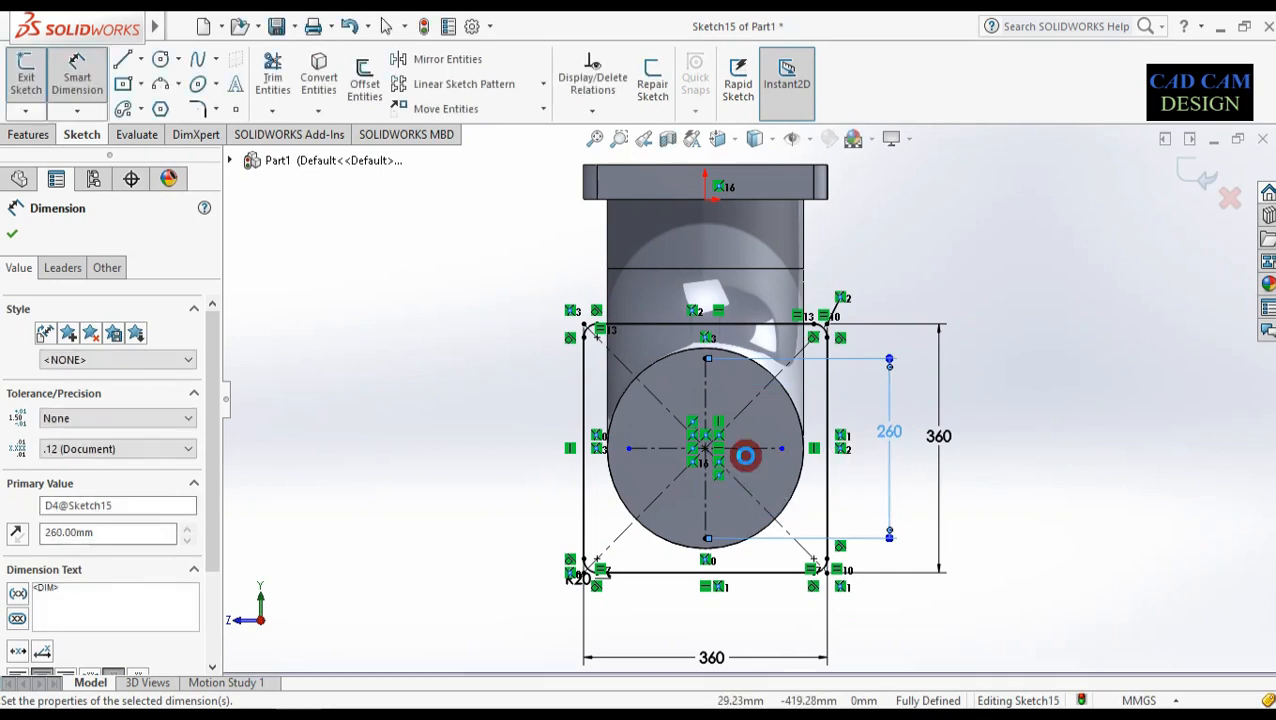
pyautogui.click(745, 455)
pyautogui.click(697, 618)
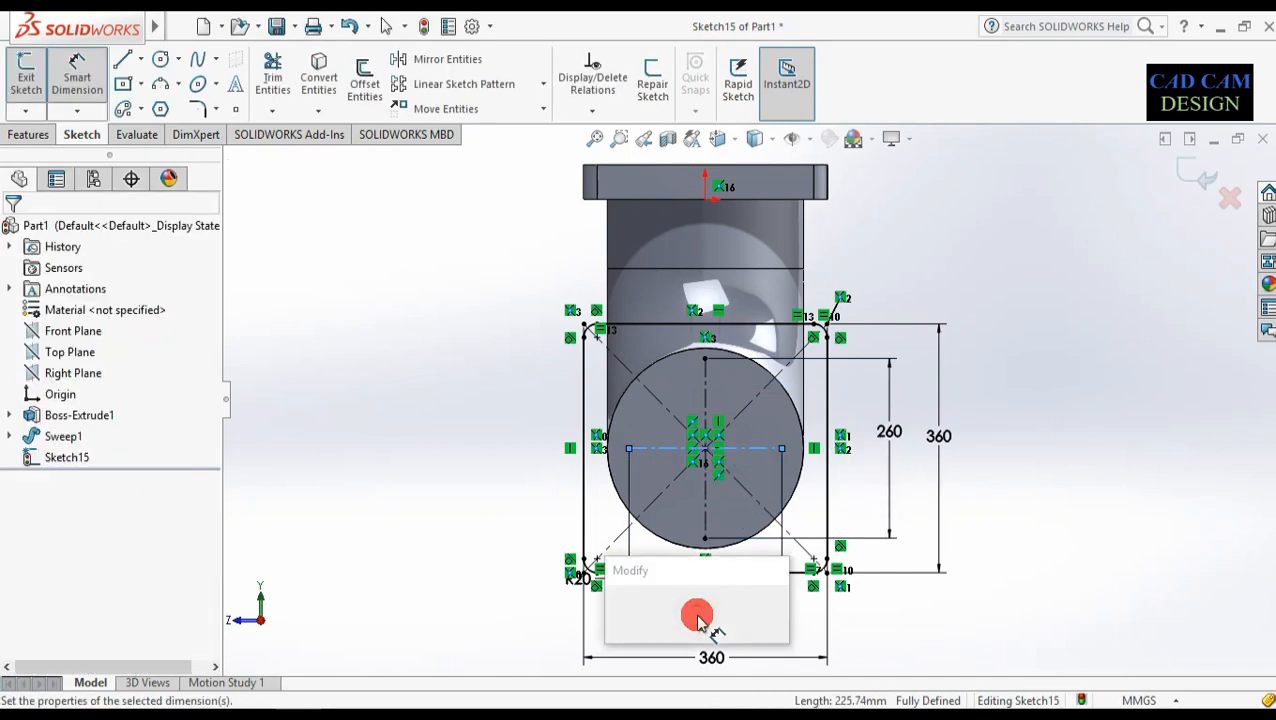
pyautogui.write('260')
pyautogui.press('Return')
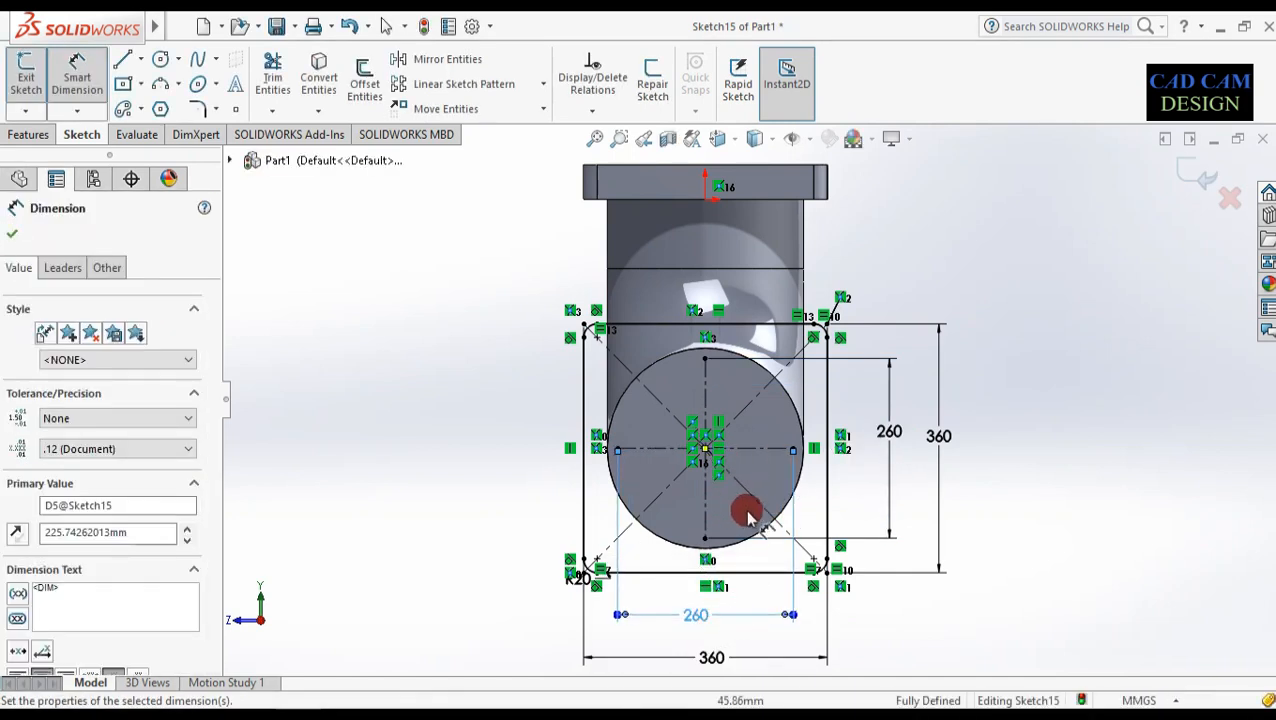
# - Sketch a bolt-hole circle 30 mm in diameter on the square's upper diagonal, centered 130 mm across and up from the square's center
pyautogui.scroll(-1, 808, 463)
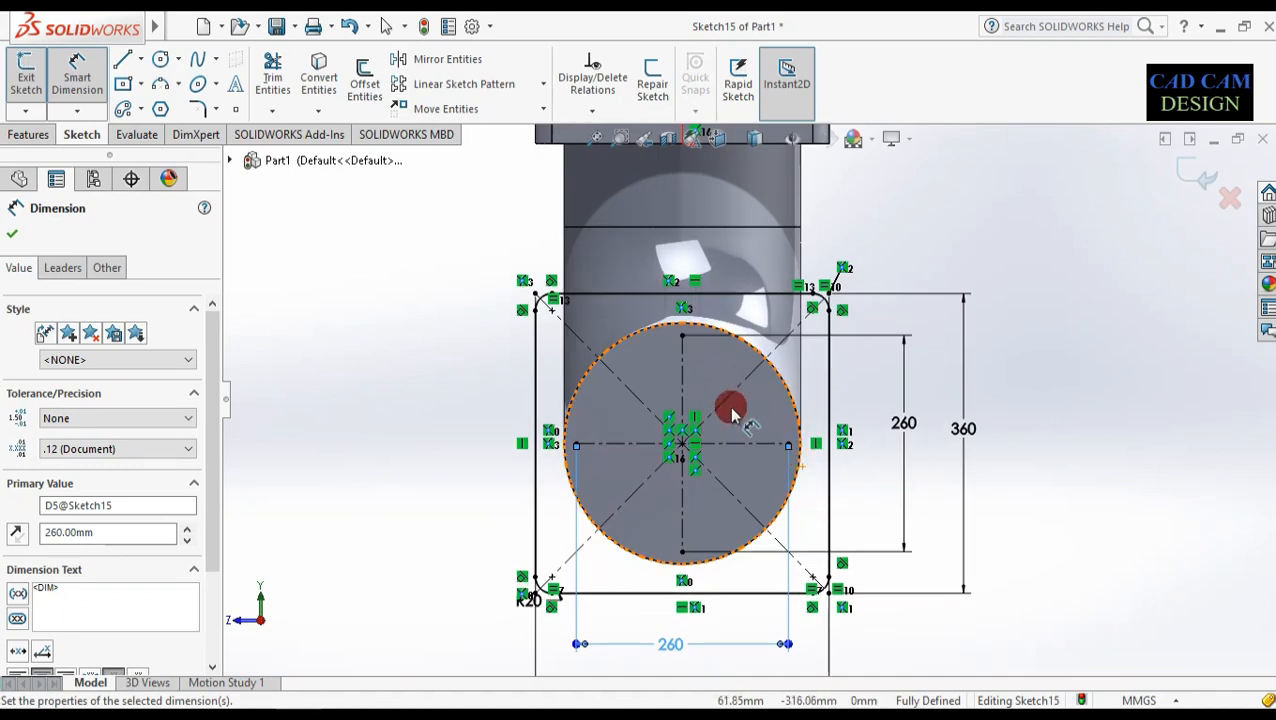
pyautogui.click(204, 83)
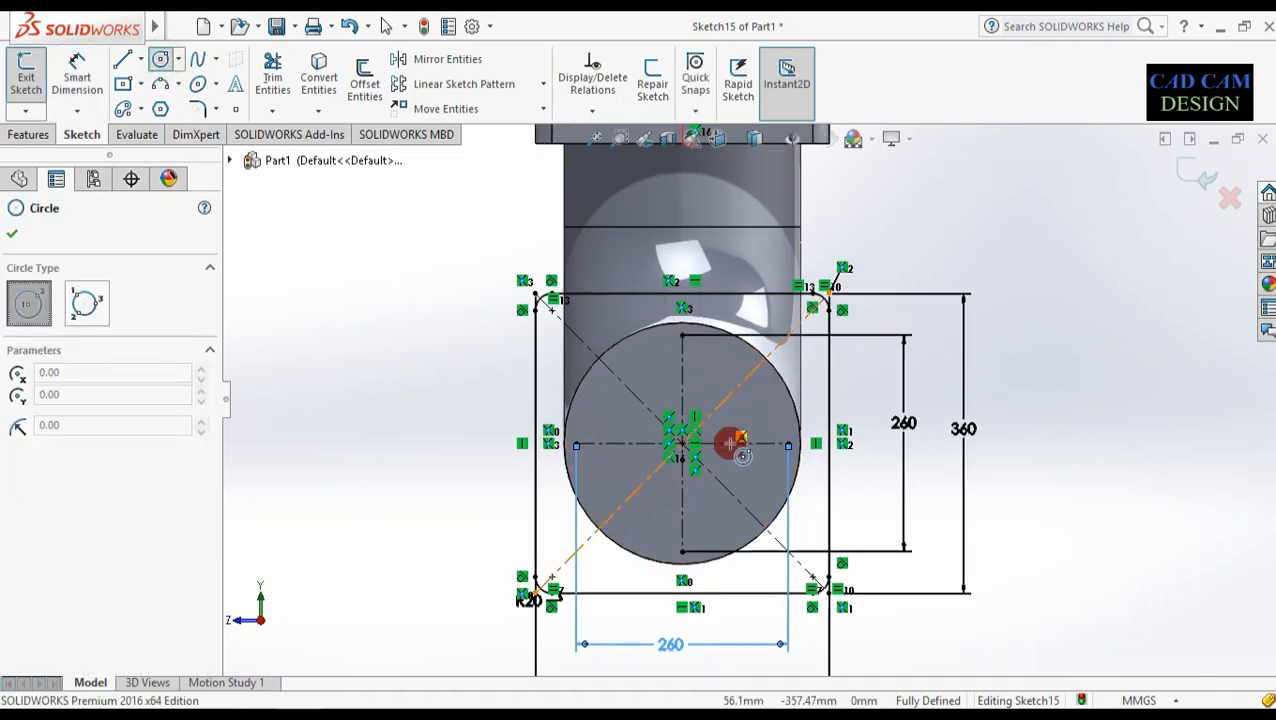
pyautogui.click(790, 331)
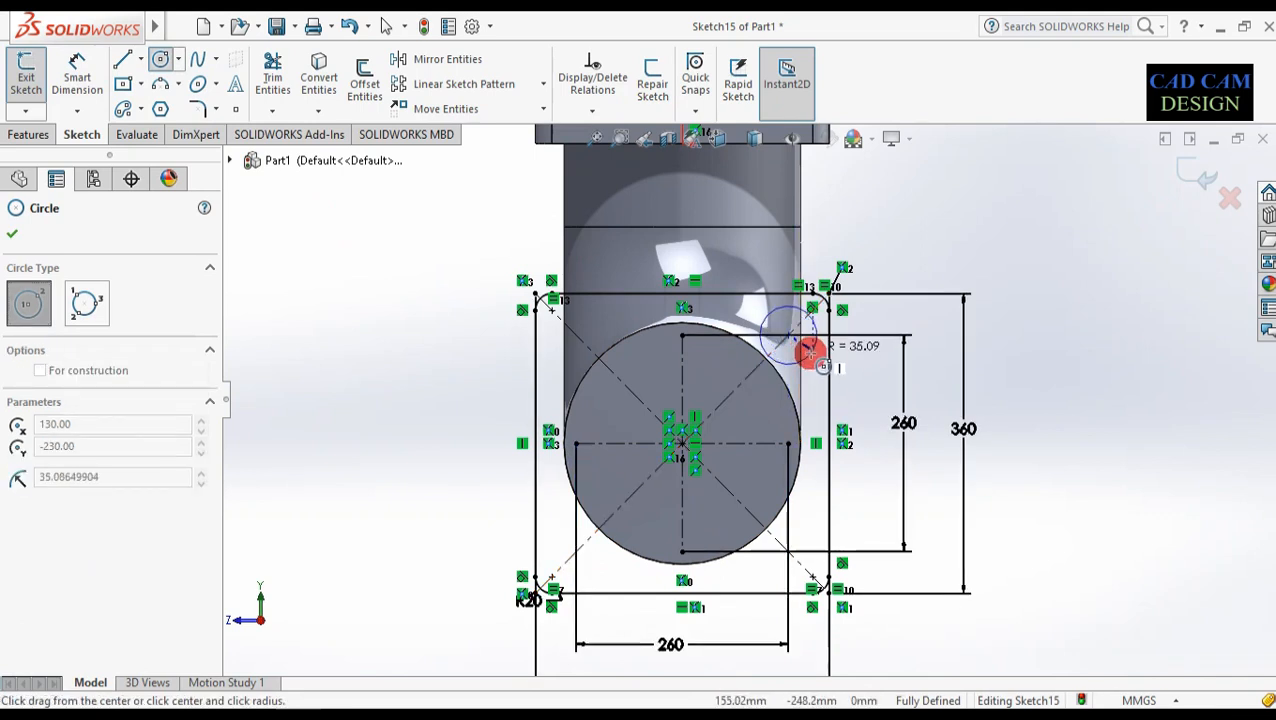
pyautogui.click(806, 346)
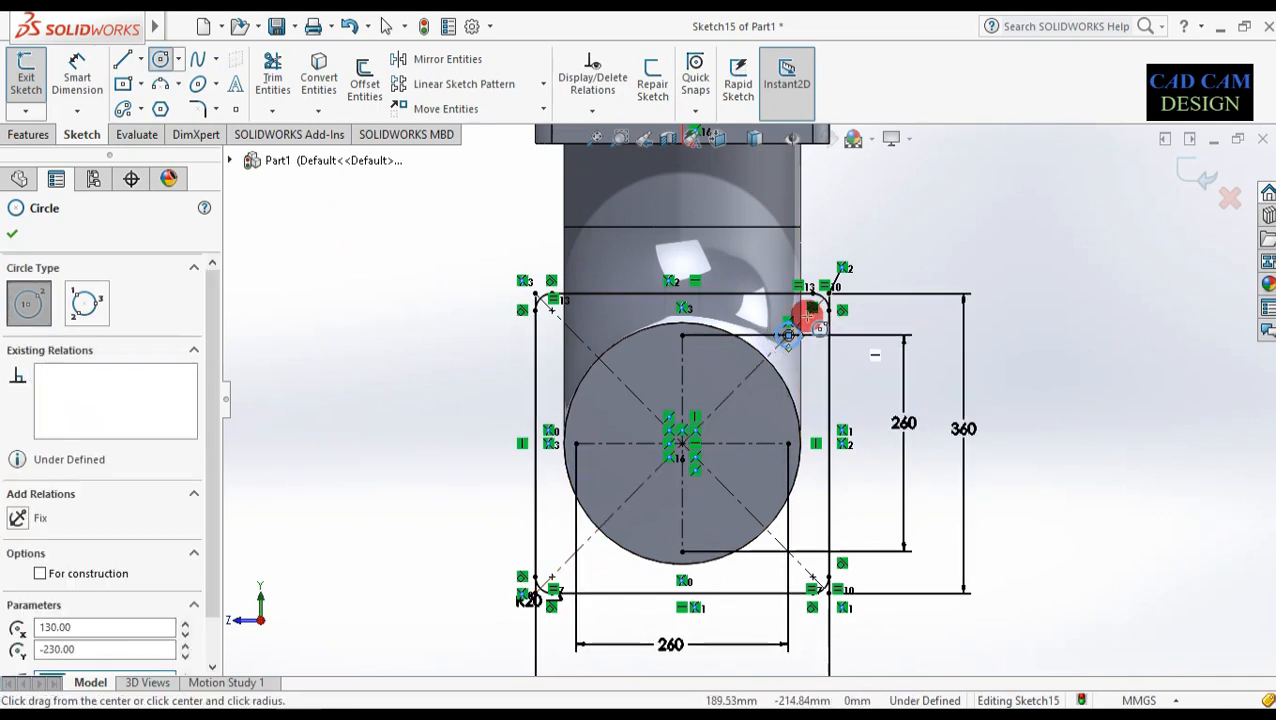
# - Add a diameter dimension to the bolt-hole circle, placed outside the square
pyautogui.scroll(3, 795, 320)
pyautogui.click(72, 70)
pyautogui.click(779, 381)
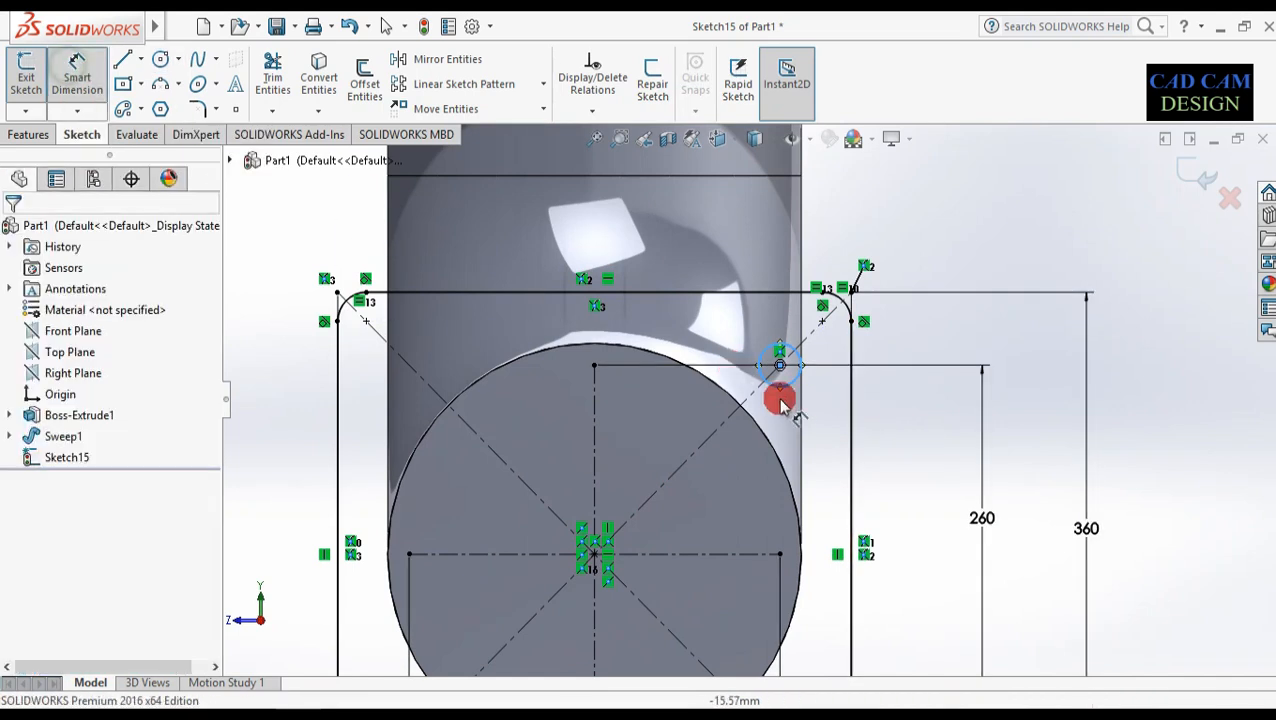
pyautogui.click(897, 376)
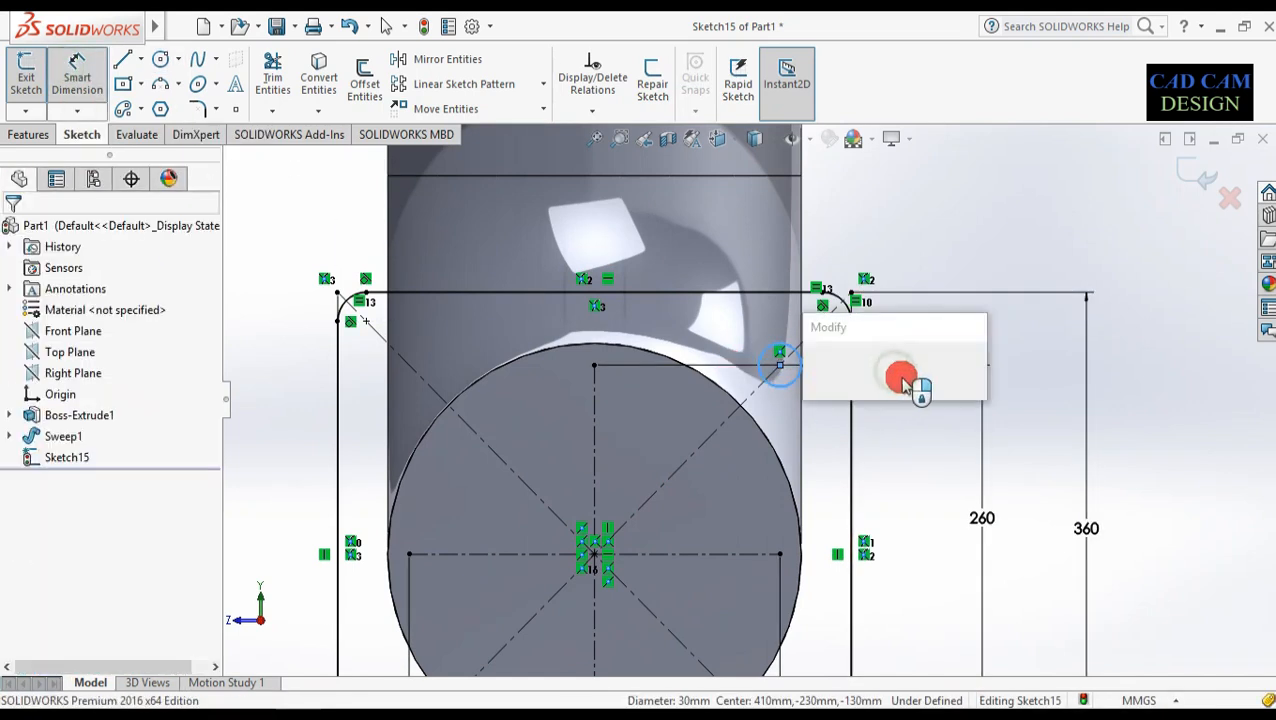
pyautogui.click(829, 367)
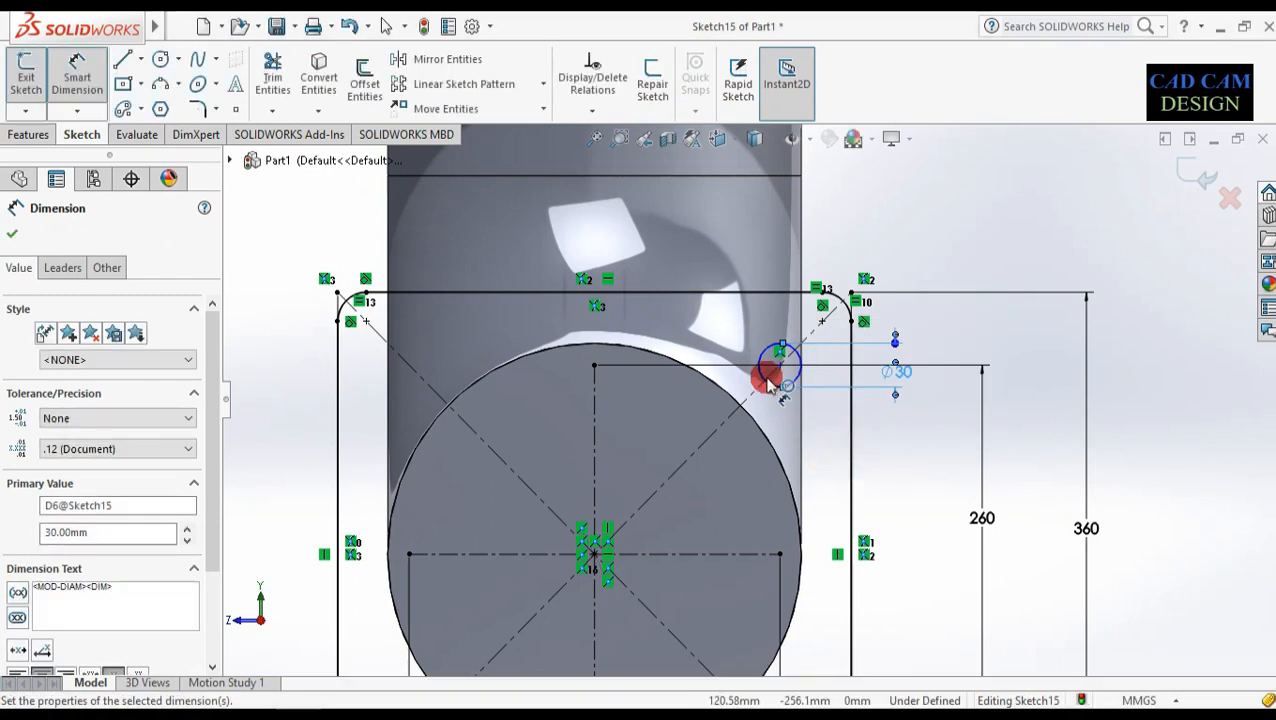
# - Dimension the horizontal distance from the bolt-hole circle's center to the square's nearest vertical side
pyautogui.click(778, 365)
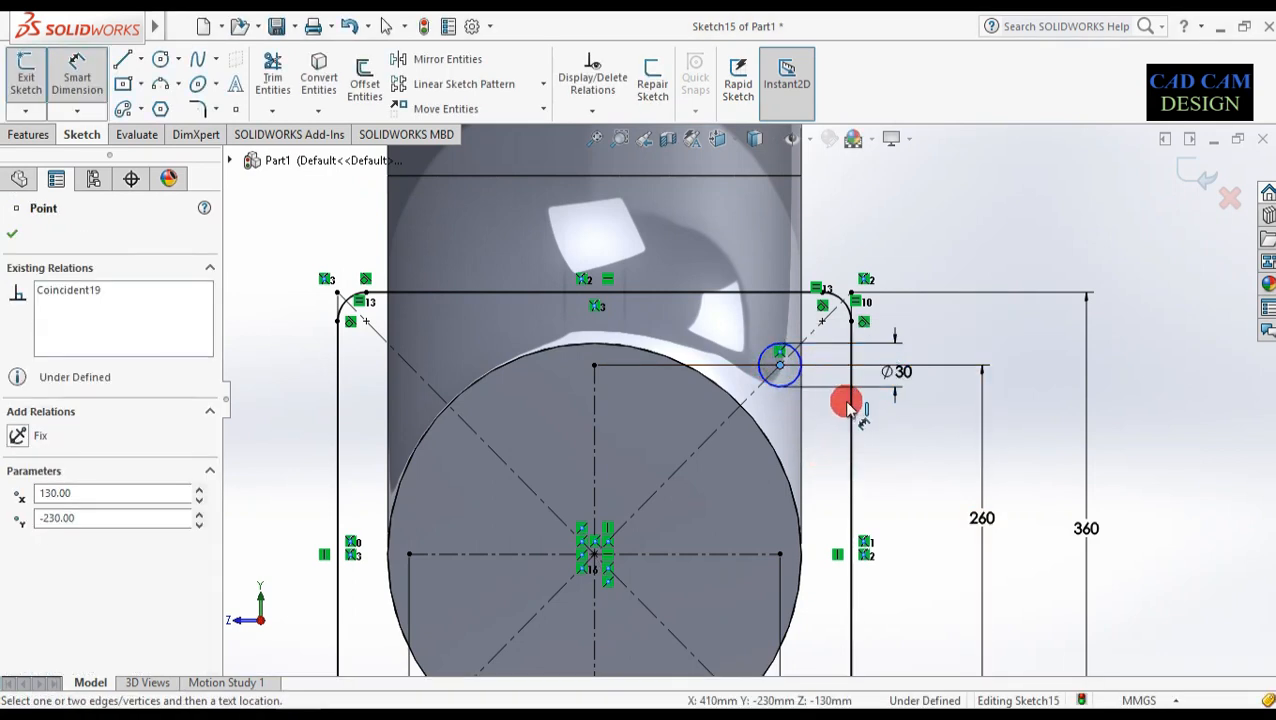
pyautogui.click(848, 418)
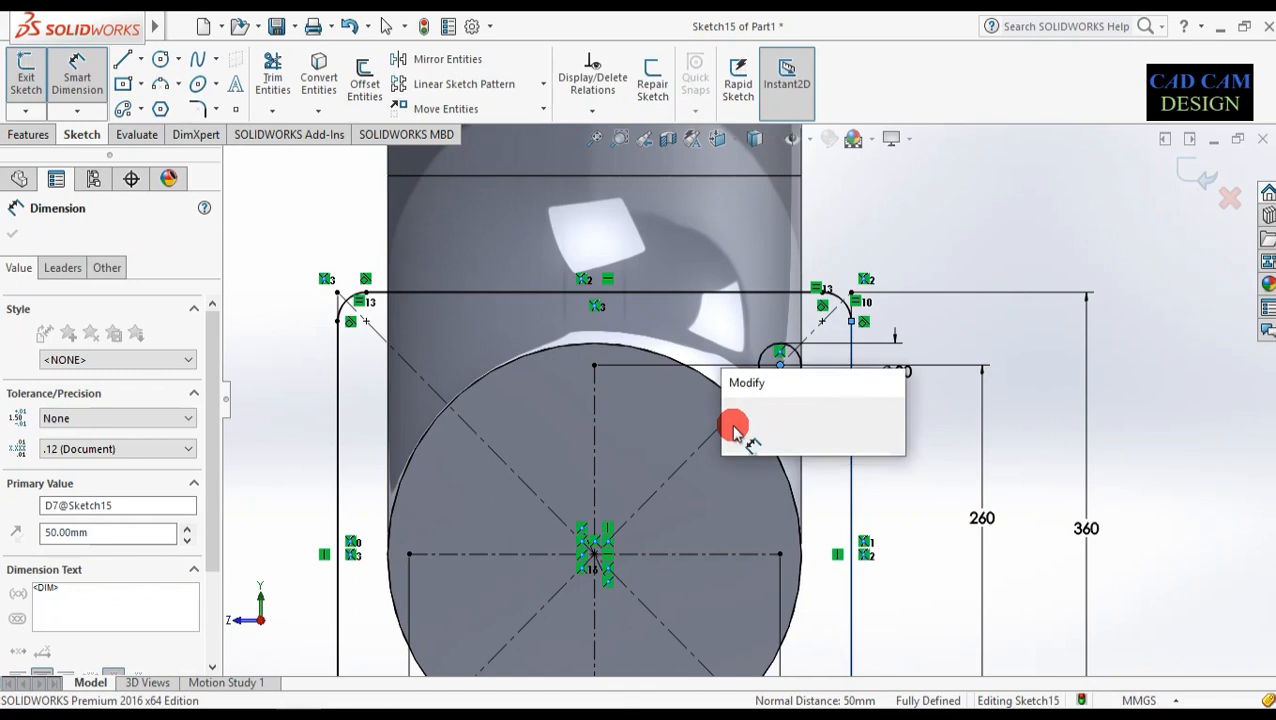
pyautogui.click(735, 424)
# - Dimension the vertical distance from the bolt-hole circle's center to the square's upper edge as a driven dimension
pyautogui.click(782, 362)
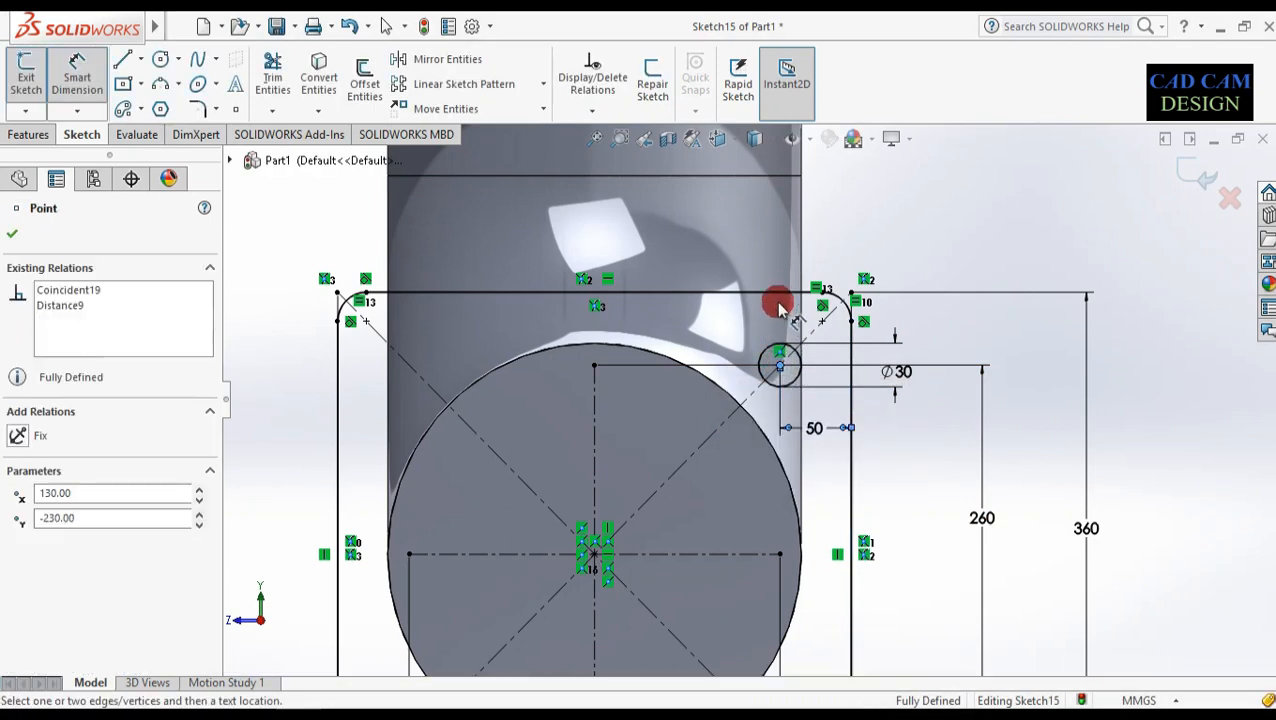
pyautogui.click(772, 294)
pyautogui.click(758, 337)
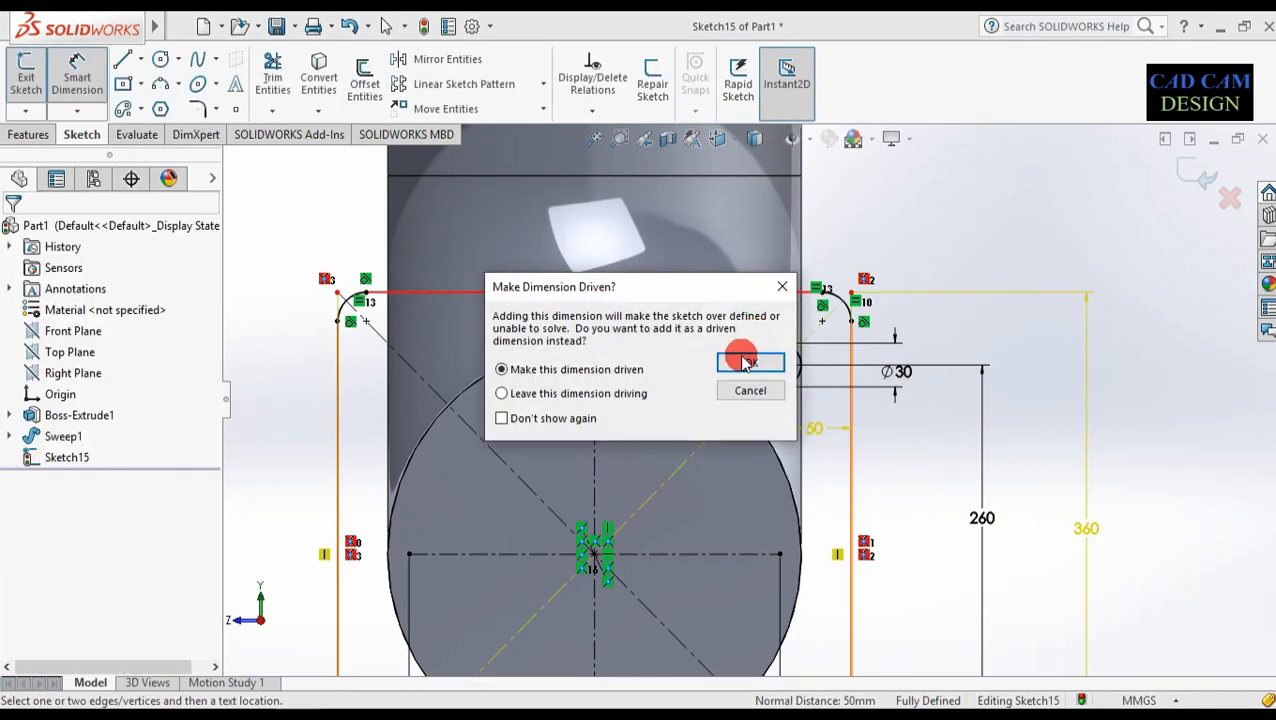
pyautogui.click(747, 361)
# - Start a linear sketch pattern of the 30 mm circle with 2 instances spaced 260 mm along the reversed X-axis
pyautogui.scroll(1, 752, 400)
pyautogui.scroll(2, 742, 440)
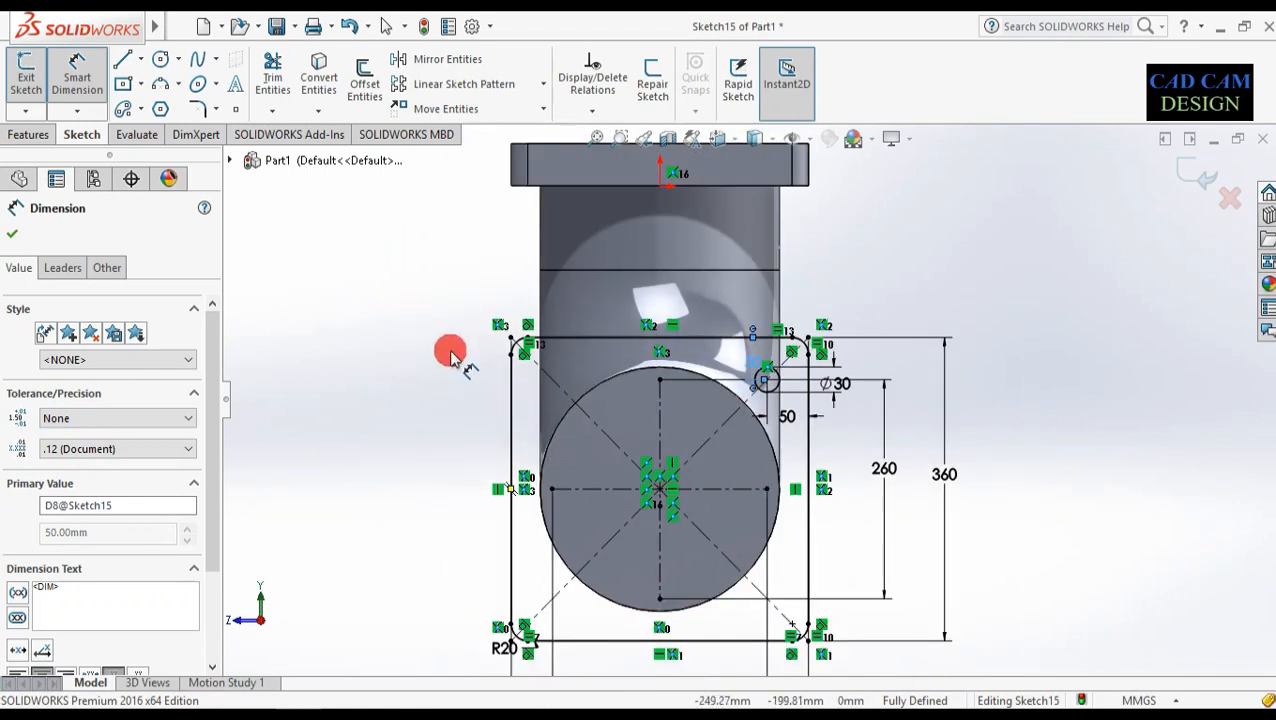
pyautogui.click(456, 85)
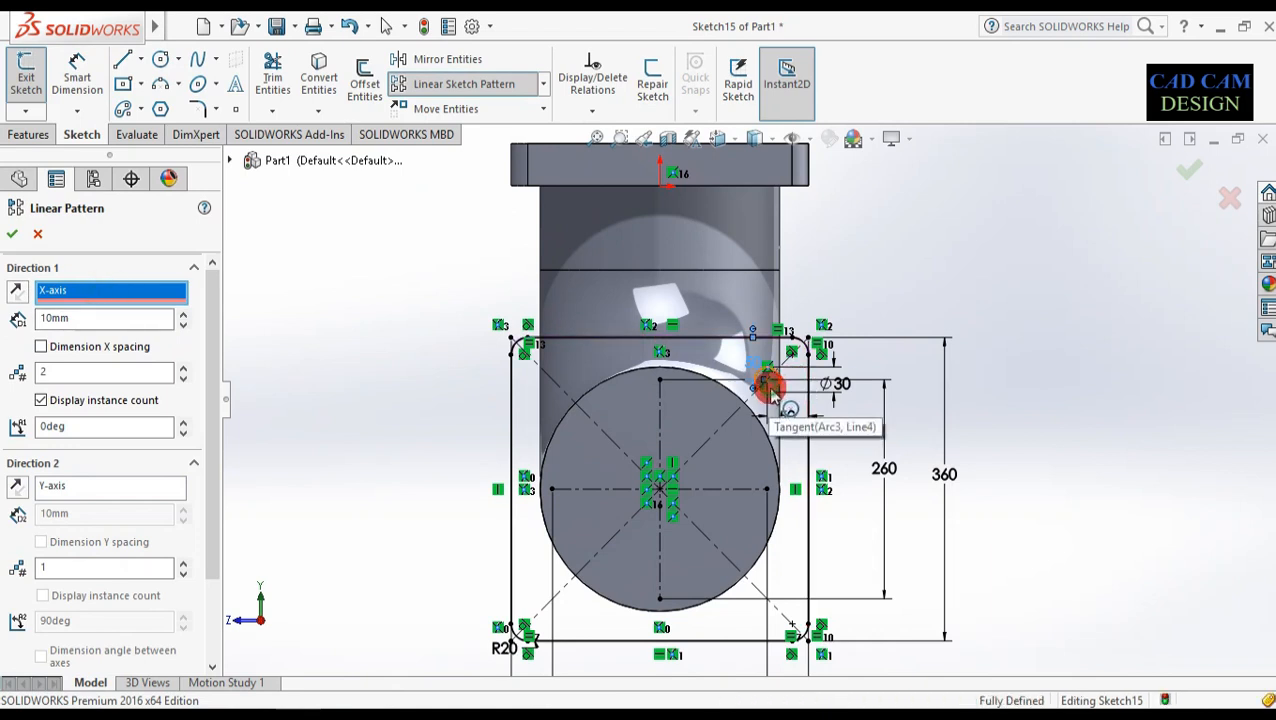
pyautogui.click(765, 376)
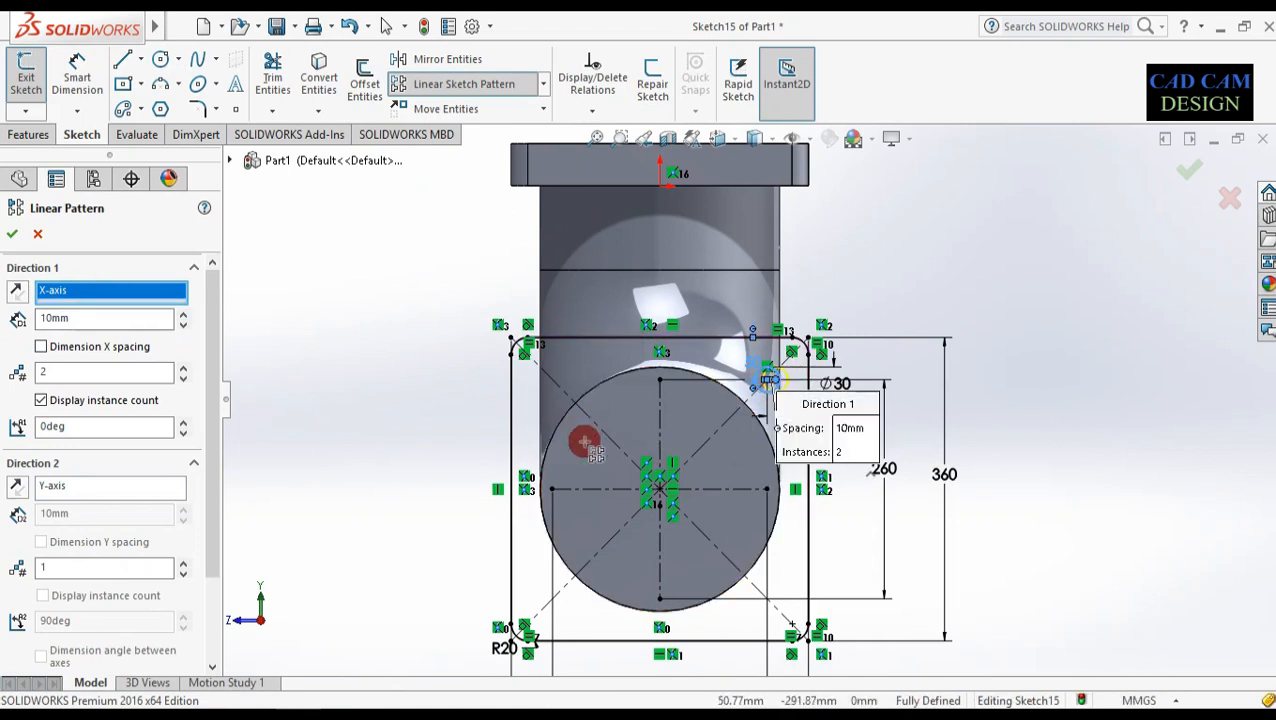
pyautogui.click(16, 292)
pyautogui.click(82, 319)
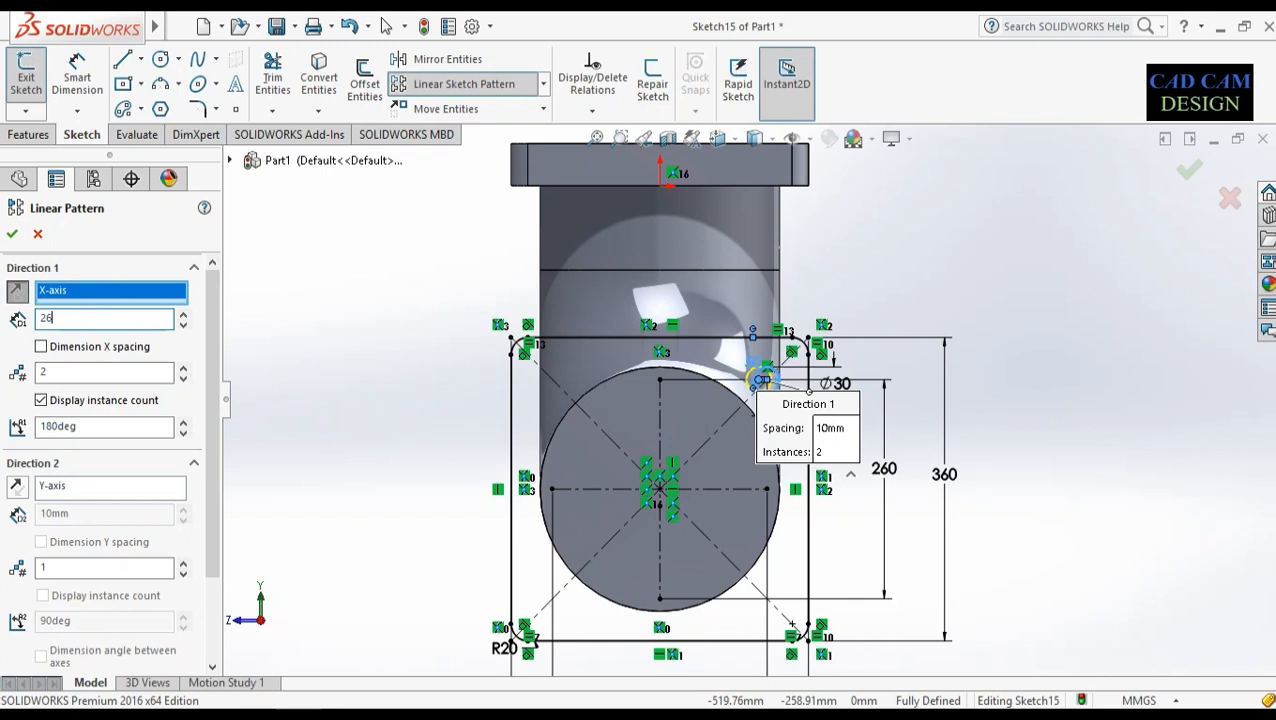
pyautogui.press('Return')
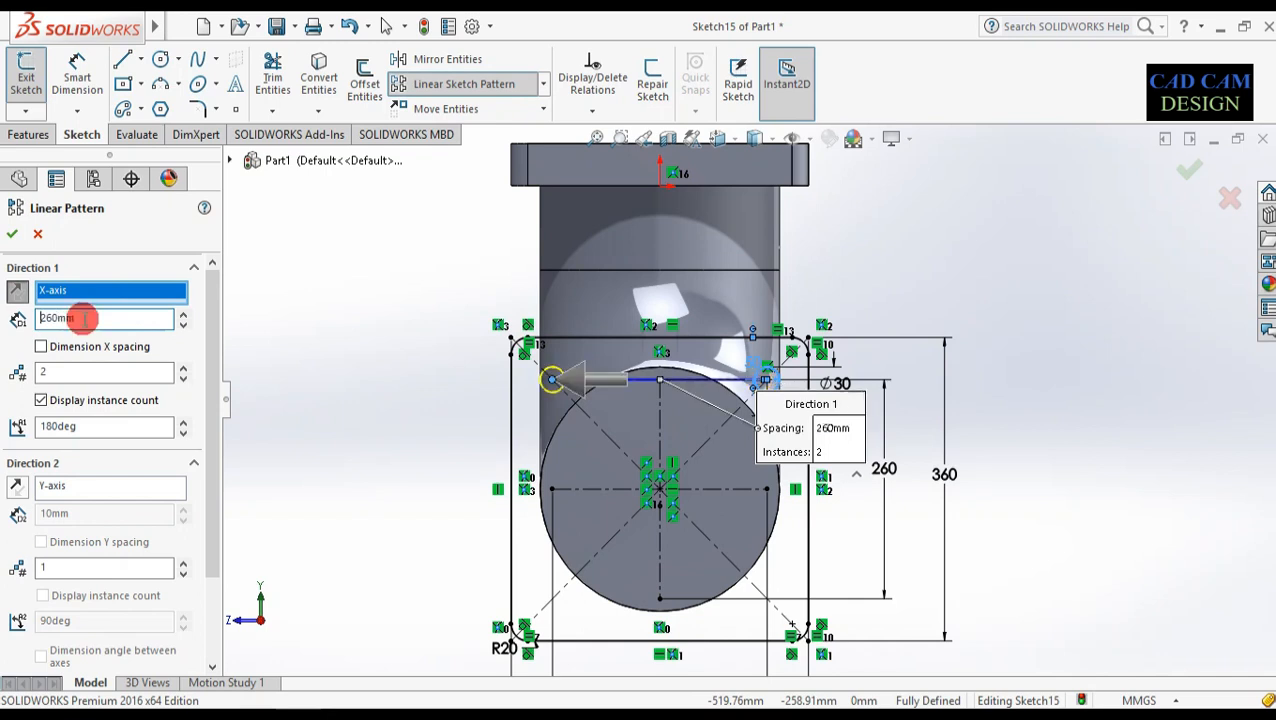
# - Add a second pattern direction along the reversed Y-axis with 2 instances spaced 260 mm
pyautogui.click(78, 489)
pyautogui.doubleClick(77, 564)
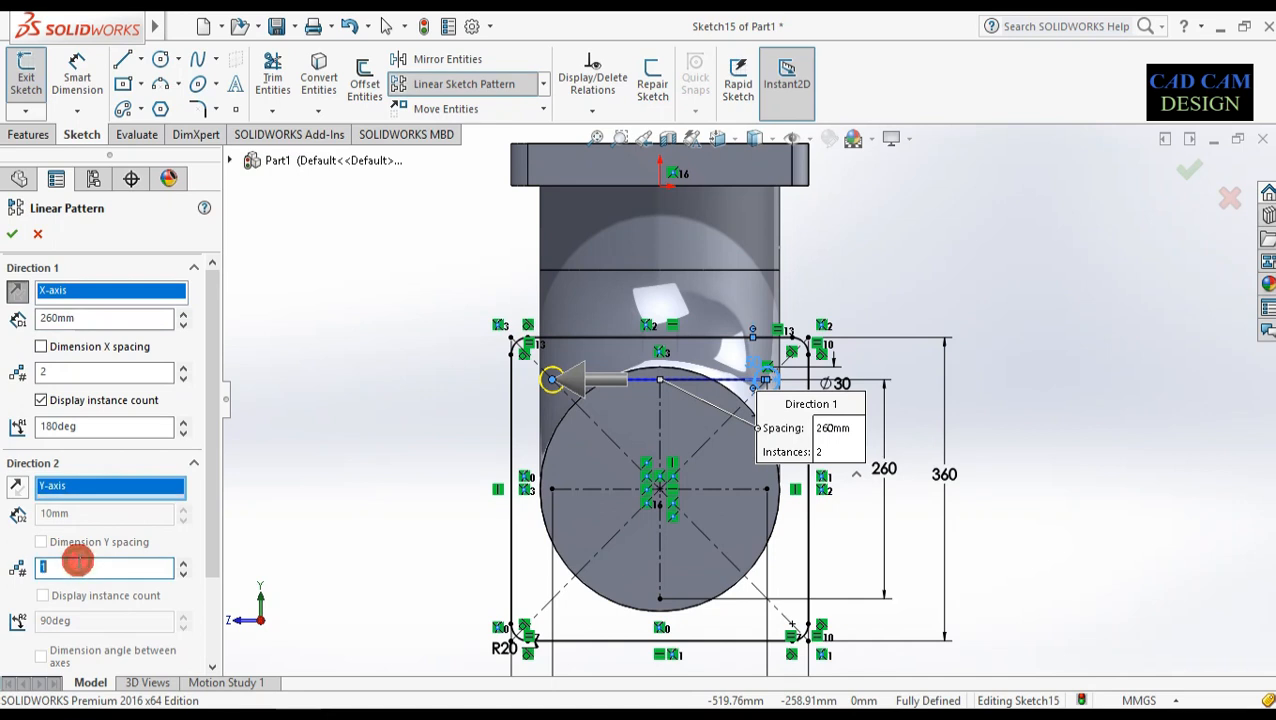
pyautogui.write('2')
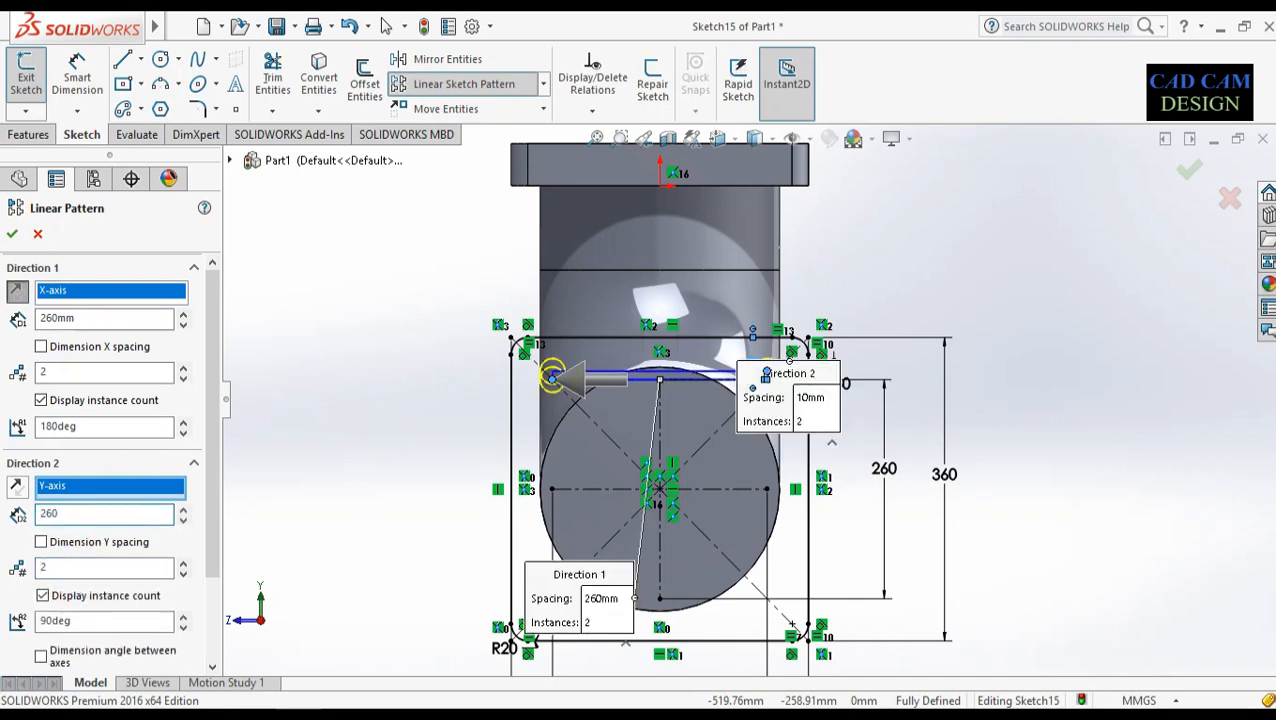
pyautogui.press('Return')
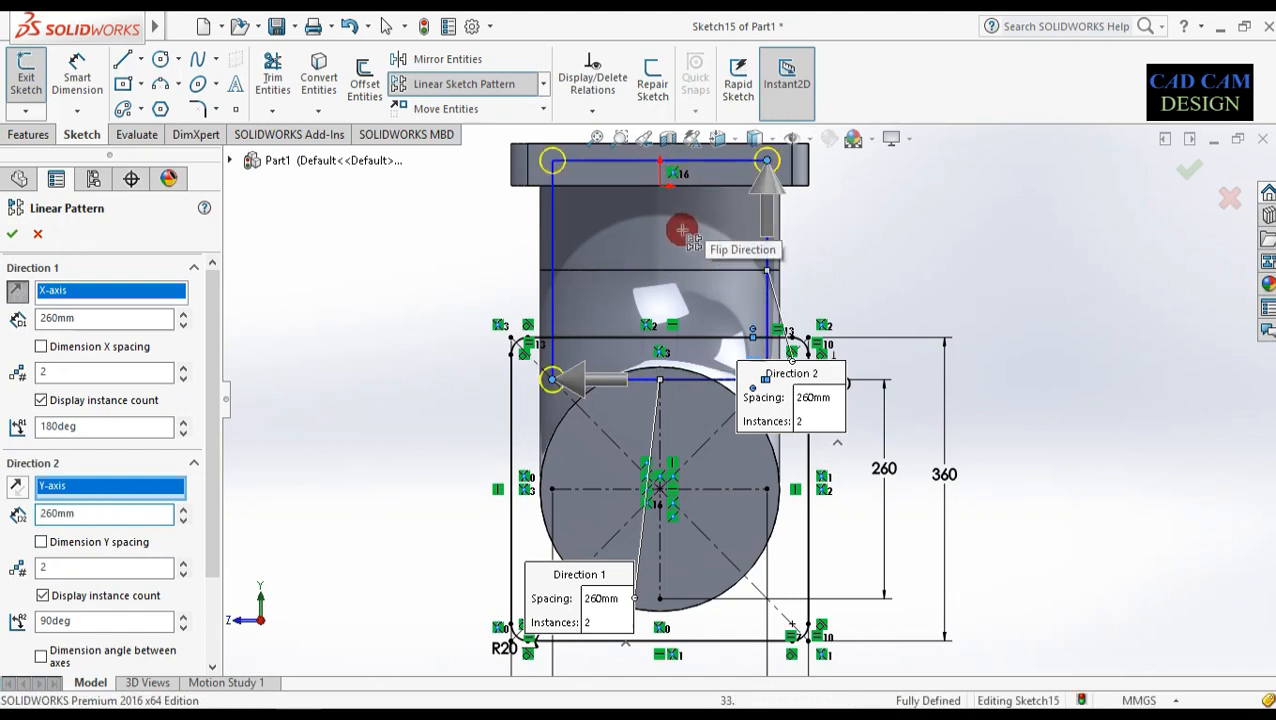
pyautogui.click(17, 488)
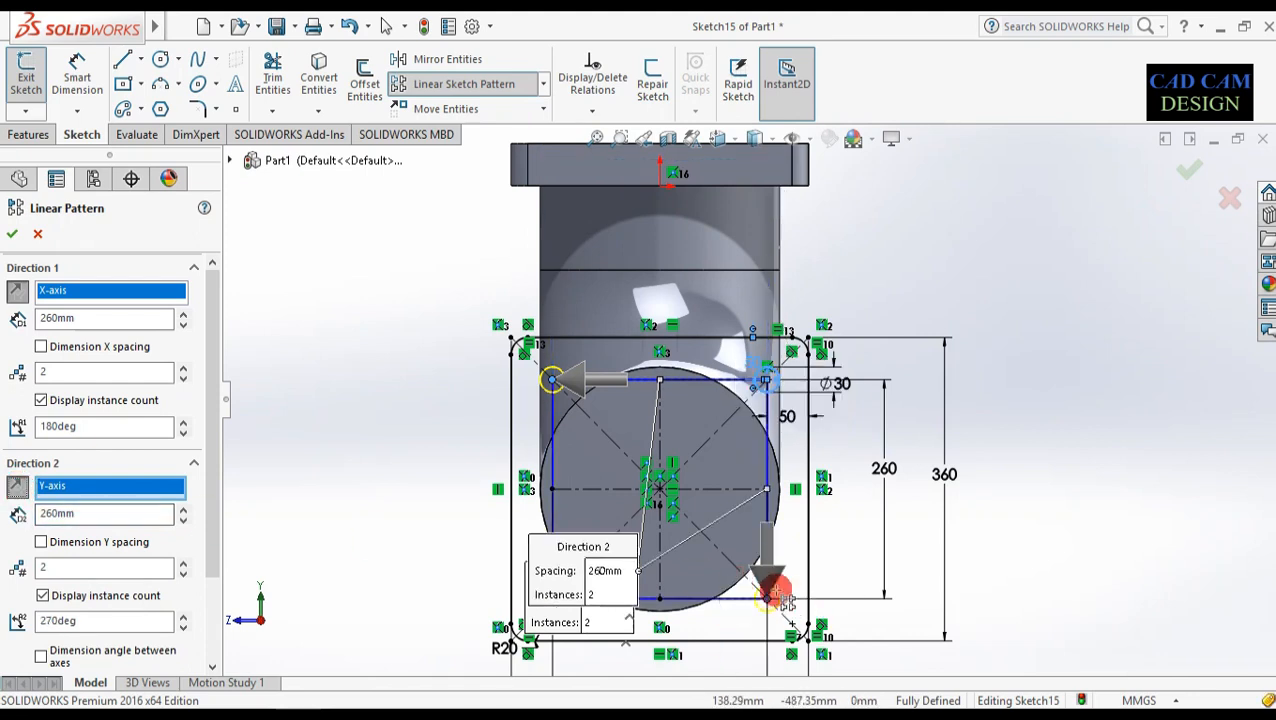
# - Move both direction callouts clear of the flange profile and complete the four-hole linear pattern
pyautogui.moveTo(763, 592)
pyautogui.mouseDown(button='middle')
pyautogui.moveTo(723, 598)
pyautogui.moveTo(755, 567)
pyautogui.mouseUp(button='middle')
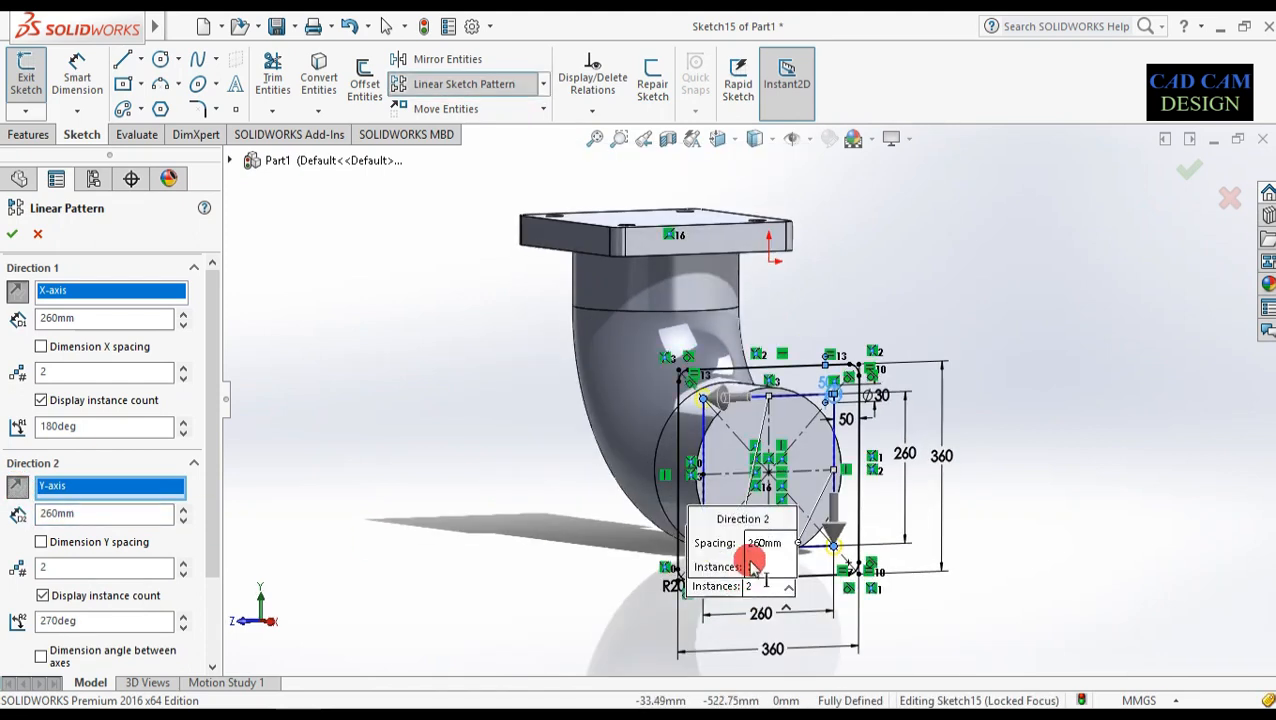
pyautogui.moveTo(706, 521); pyautogui.dragTo(545, 445)
pyautogui.moveTo(706, 521); pyautogui.dragTo(1088, 418)
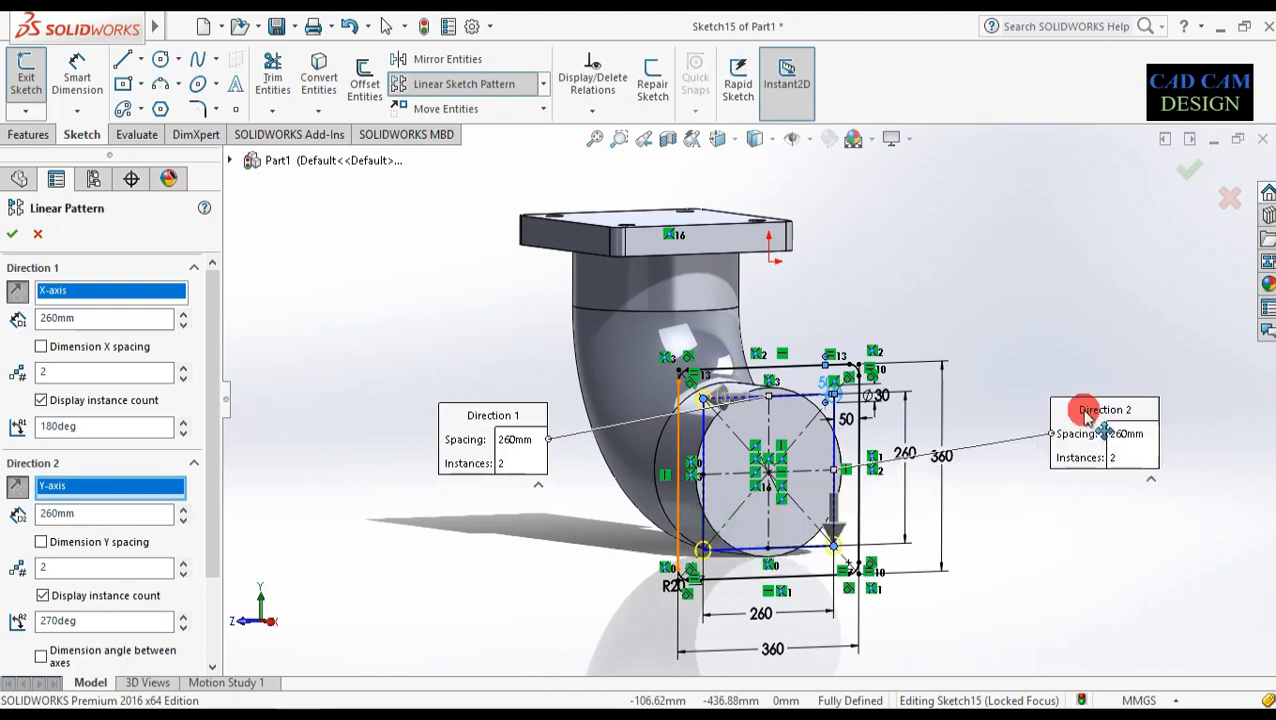
pyautogui.scroll(-2, 746, 535)
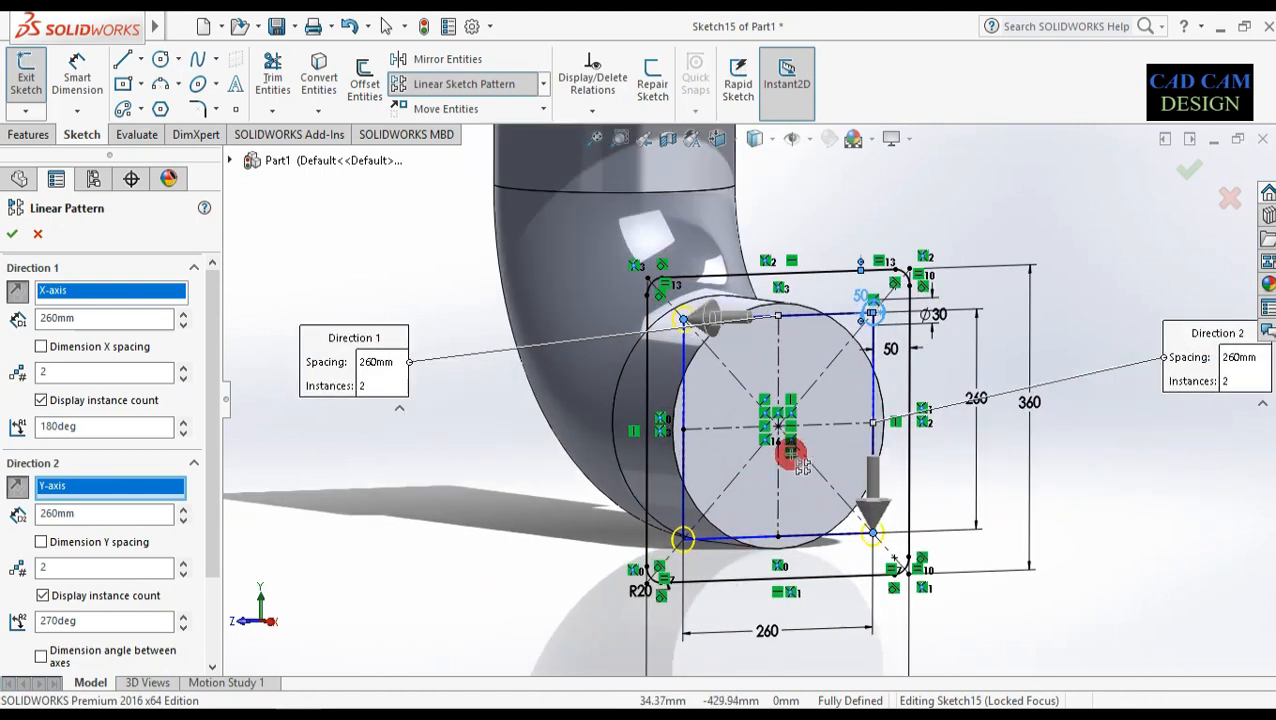
pyautogui.click(1180, 152)
# - Extrude the flange sketch as a blind 50 mm boss in the reversed direction, back over the pipe, with the result merged
pyautogui.moveTo(792, 470)
pyautogui.mouseDown(button='middle')
pyautogui.moveTo(863, 470)
pyautogui.moveTo(755, 456)
pyautogui.moveTo(789, 456)
pyautogui.moveTo(812, 350)
pyautogui.mouseUp(button='middle')
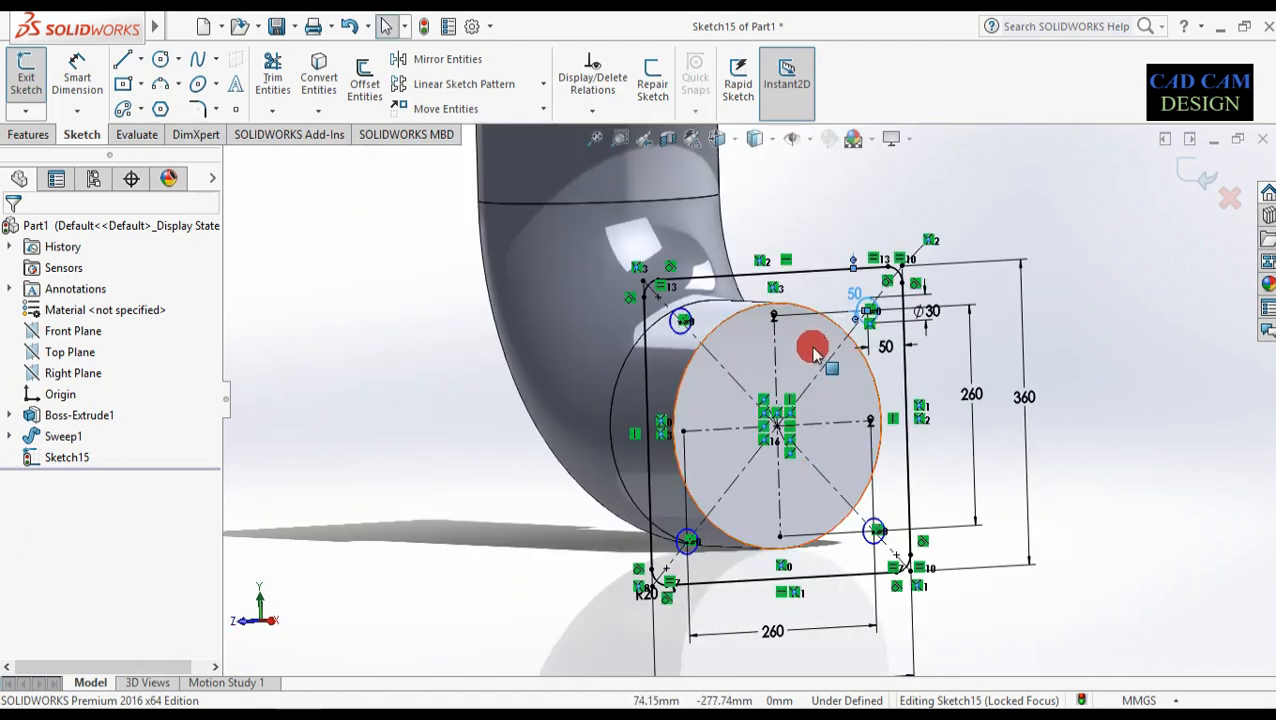
pyautogui.click(24, 134)
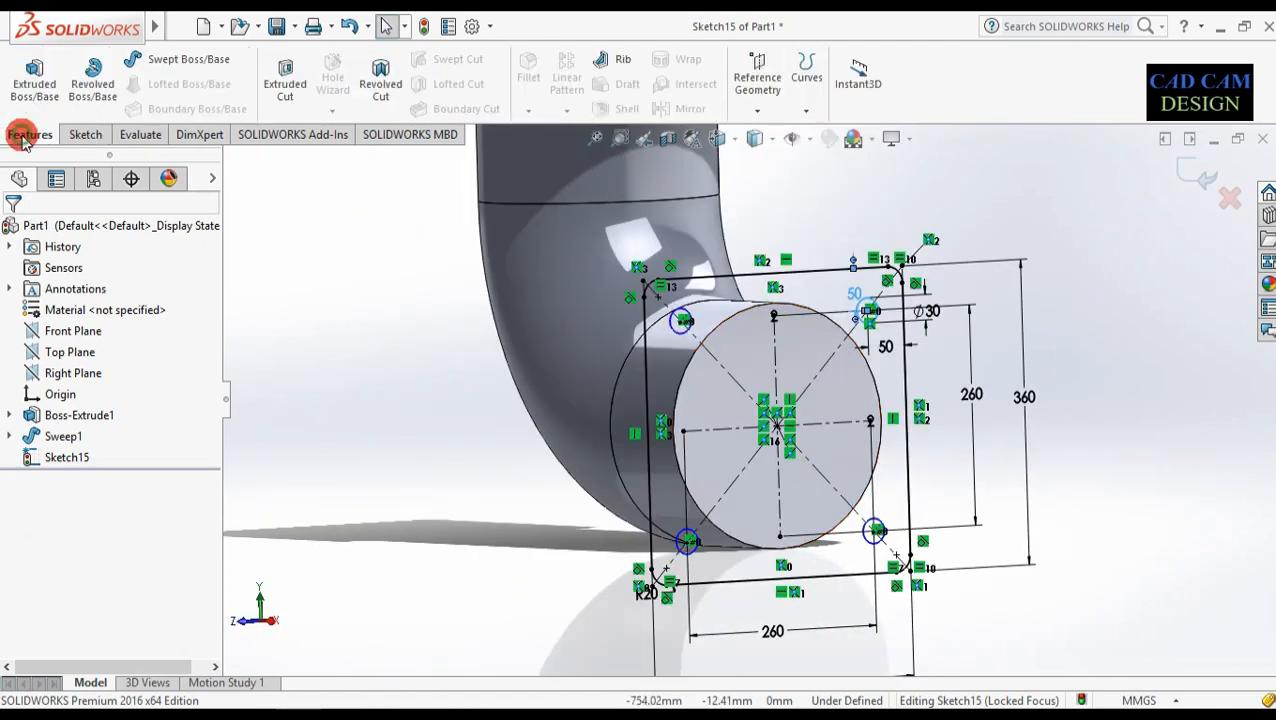
pyautogui.click(34, 80)
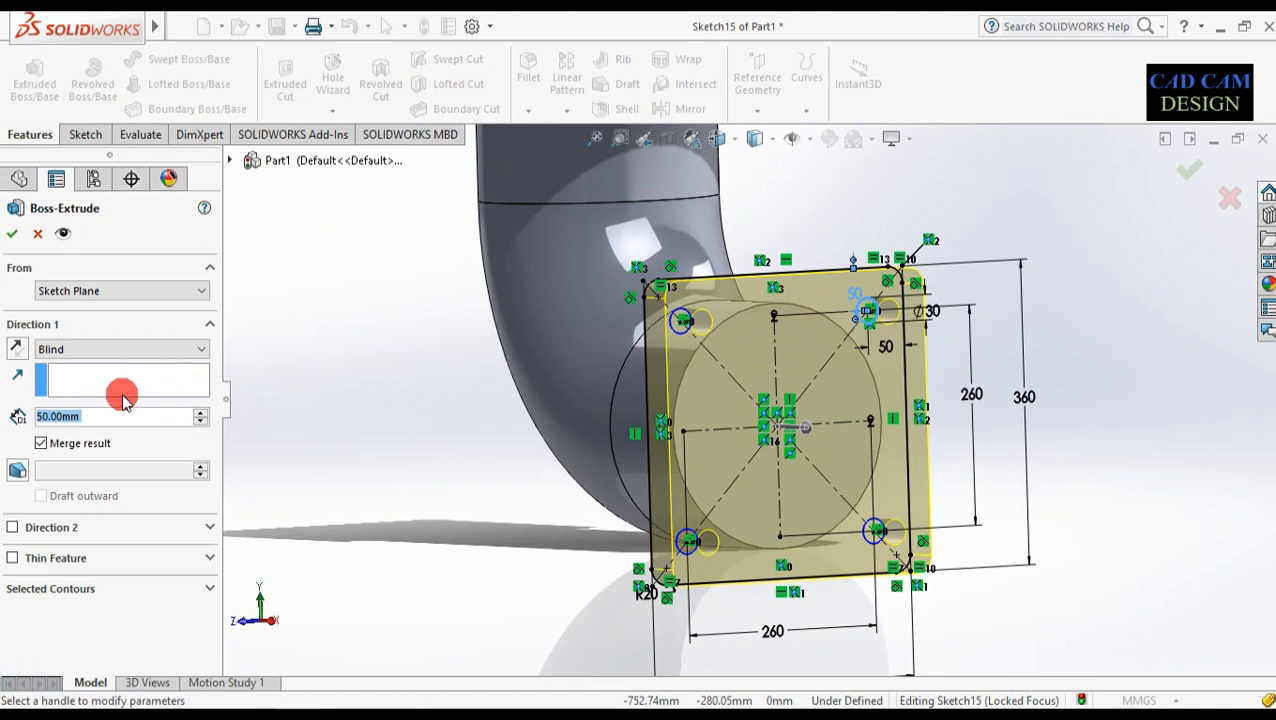
pyautogui.click(16, 350)
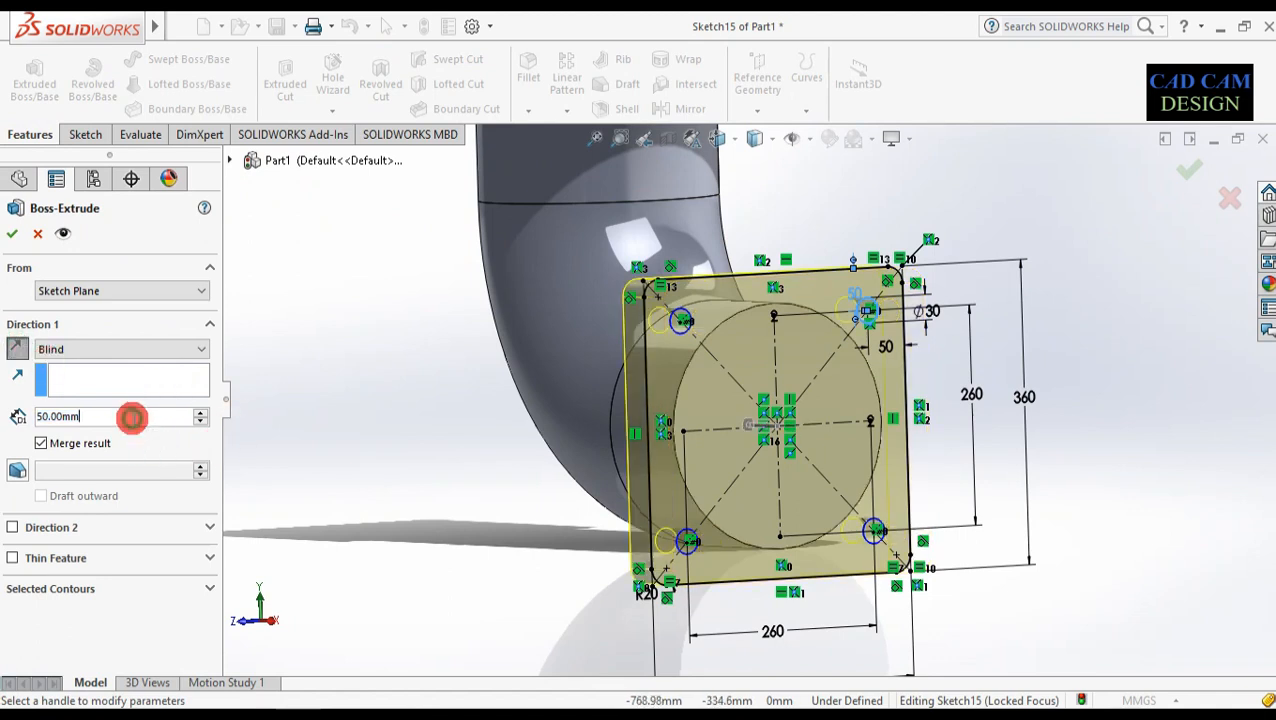
pyautogui.write('50')
pyautogui.press('Return')
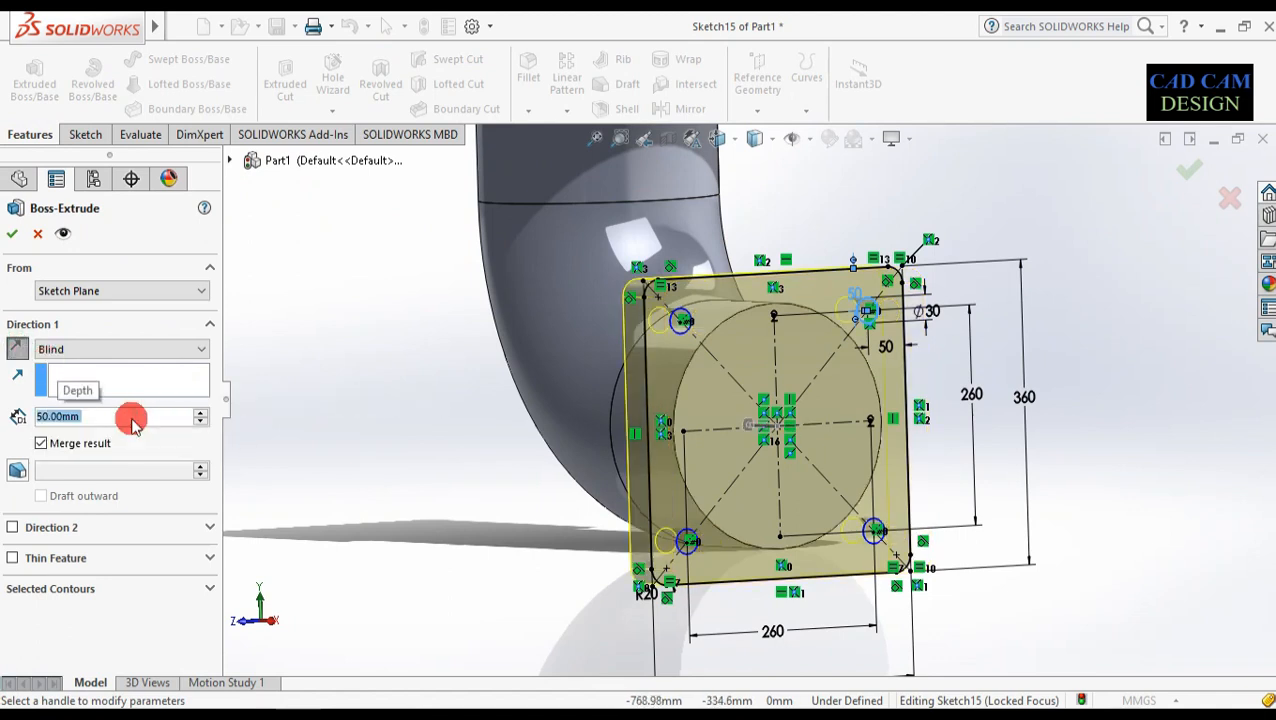
pyautogui.click(84, 446)
pyautogui.moveTo(358, 424); pyautogui.dragTo(446, 440, button='middle')
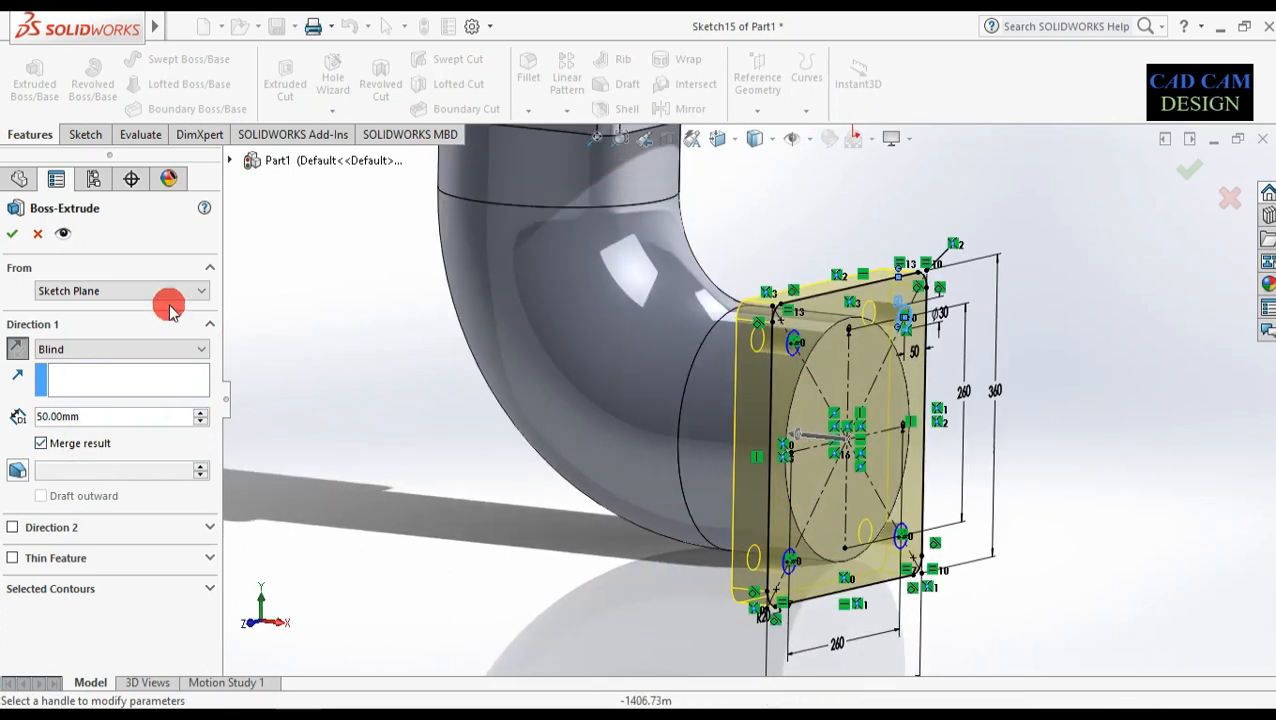
pyautogui.click(9, 236)
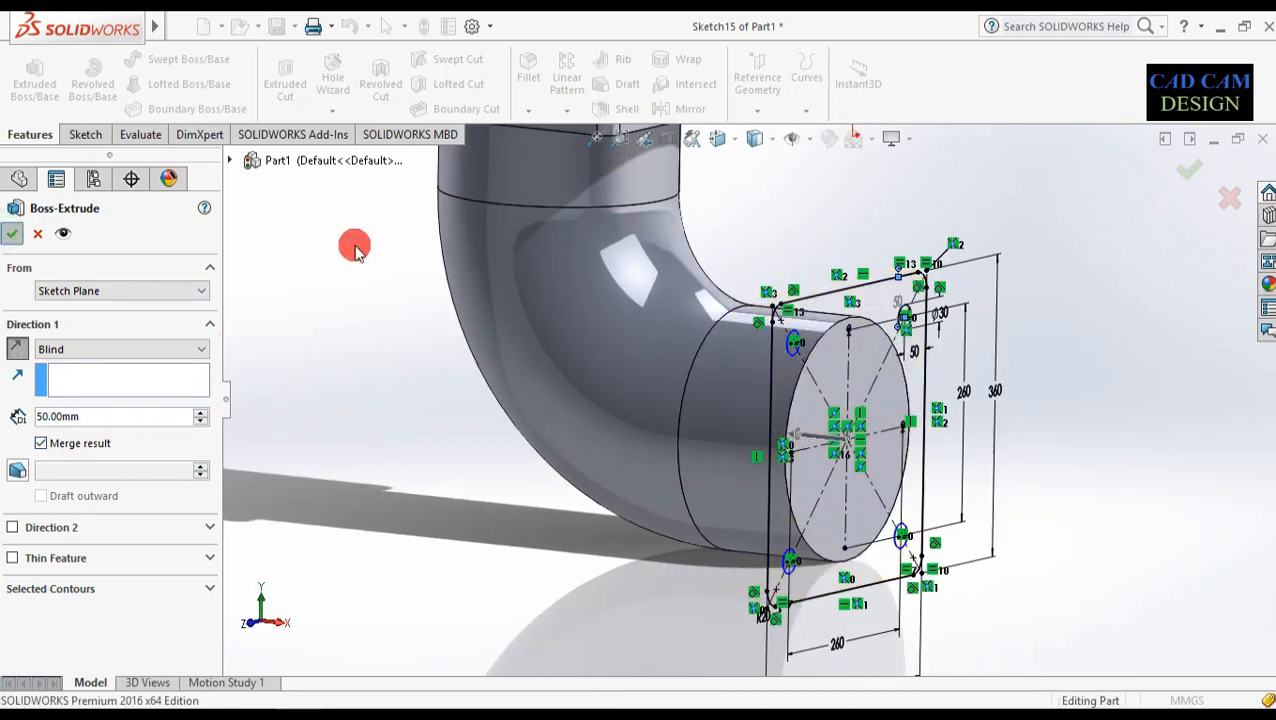
# - Show the elbow sweep's path sketch, Sketch2, in the model
pyautogui.scroll(3, 743, 422)
pyautogui.moveTo(722, 350); pyautogui.dragTo(706, 370, button='middle')
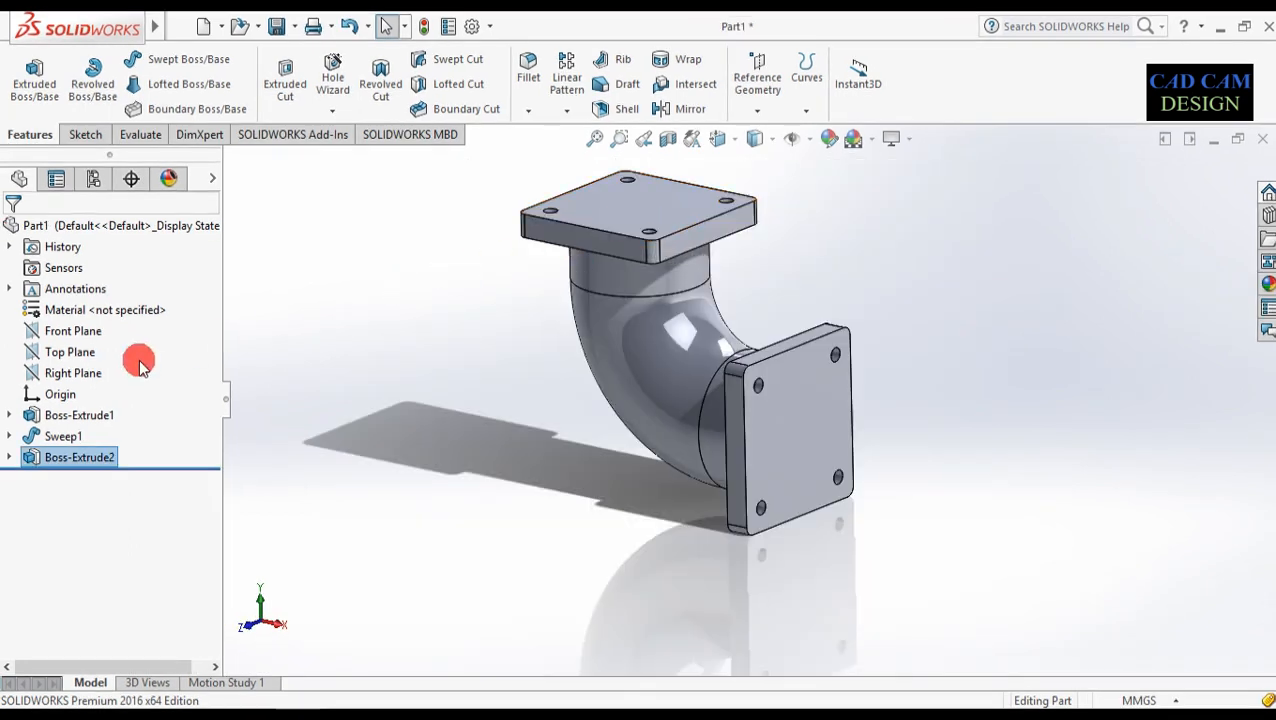
pyautogui.click(8, 436)
pyautogui.click(9, 436)
pyautogui.click(10, 416)
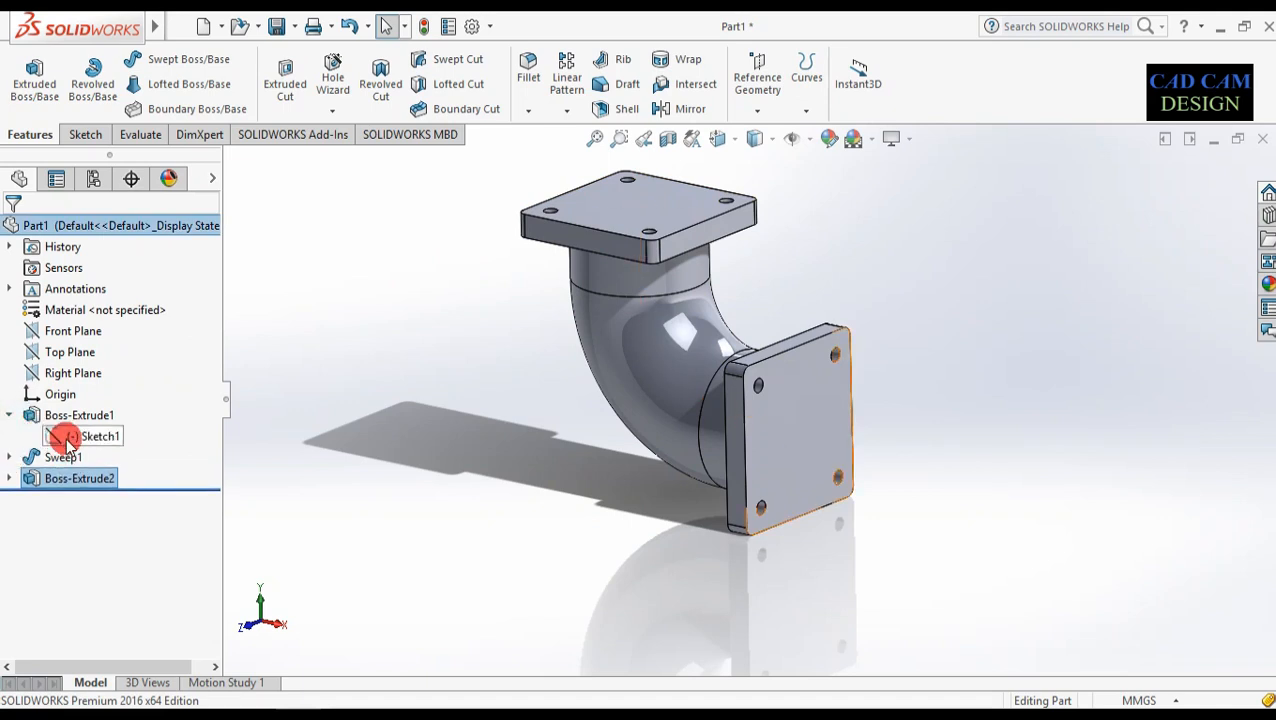
pyautogui.click(11, 417)
pyautogui.click(9, 436)
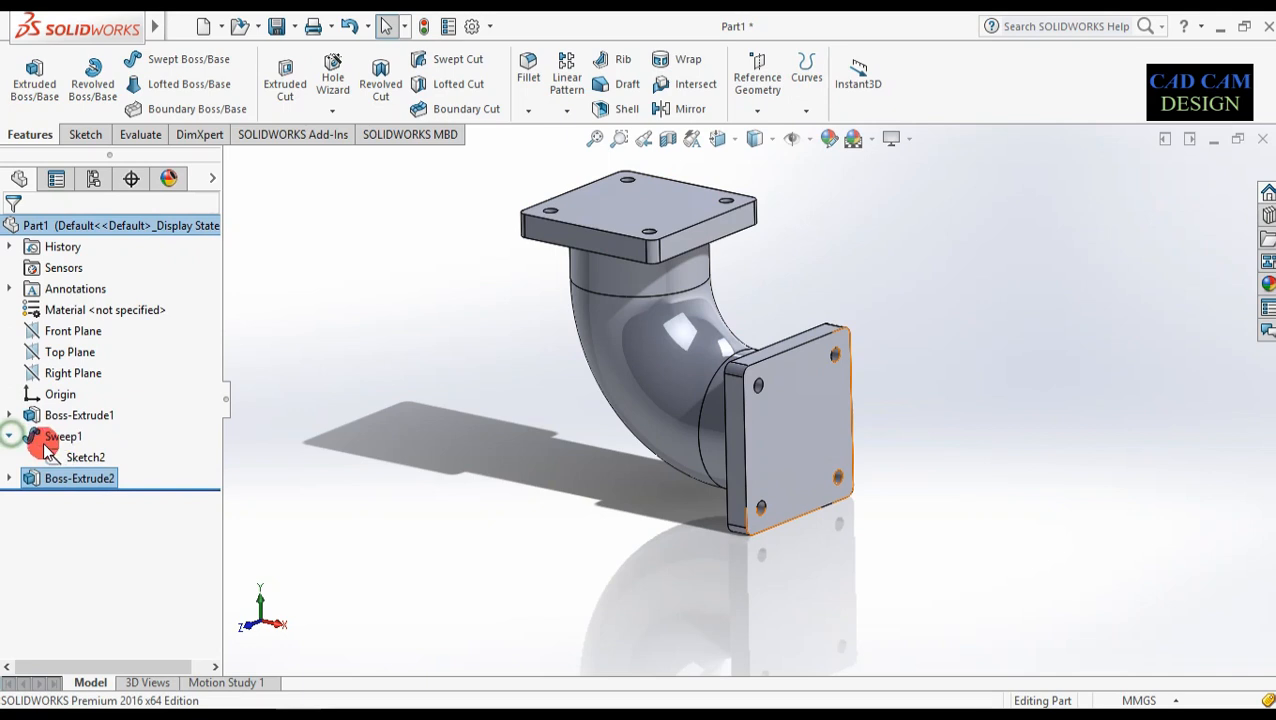
pyautogui.click(66, 457)
pyautogui.rightClick(66, 457)
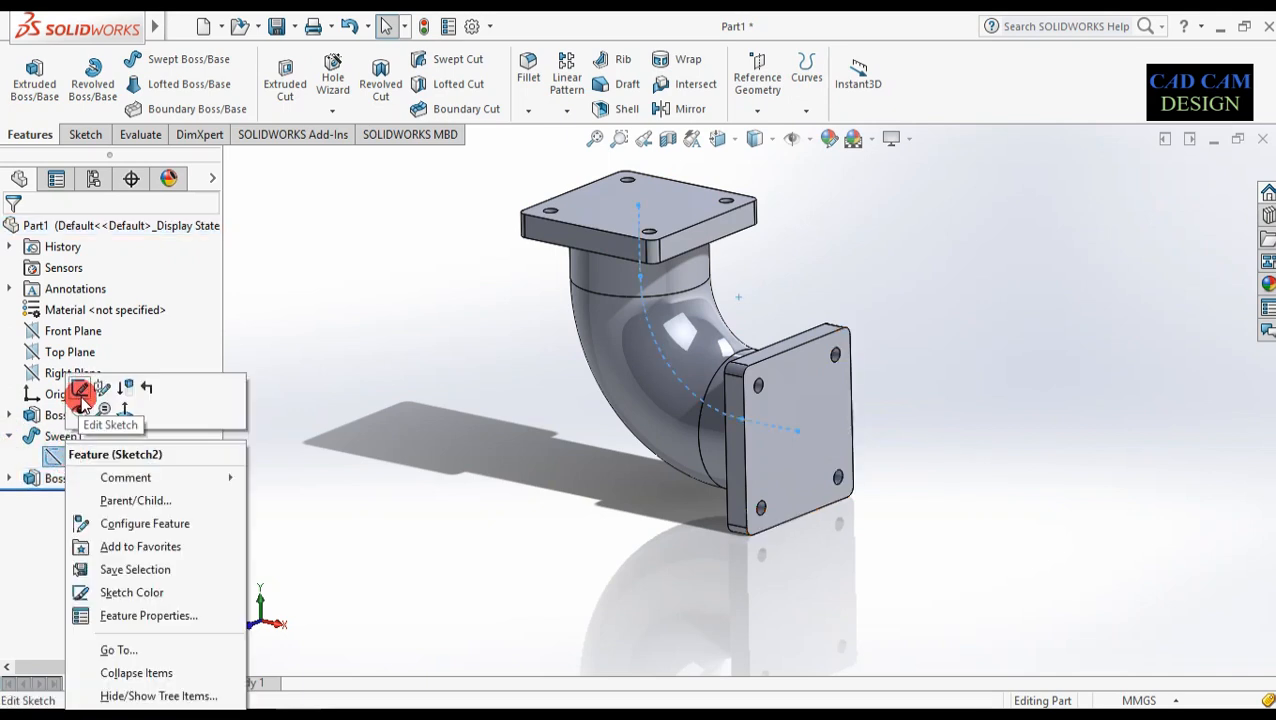
pyautogui.click(80, 409)
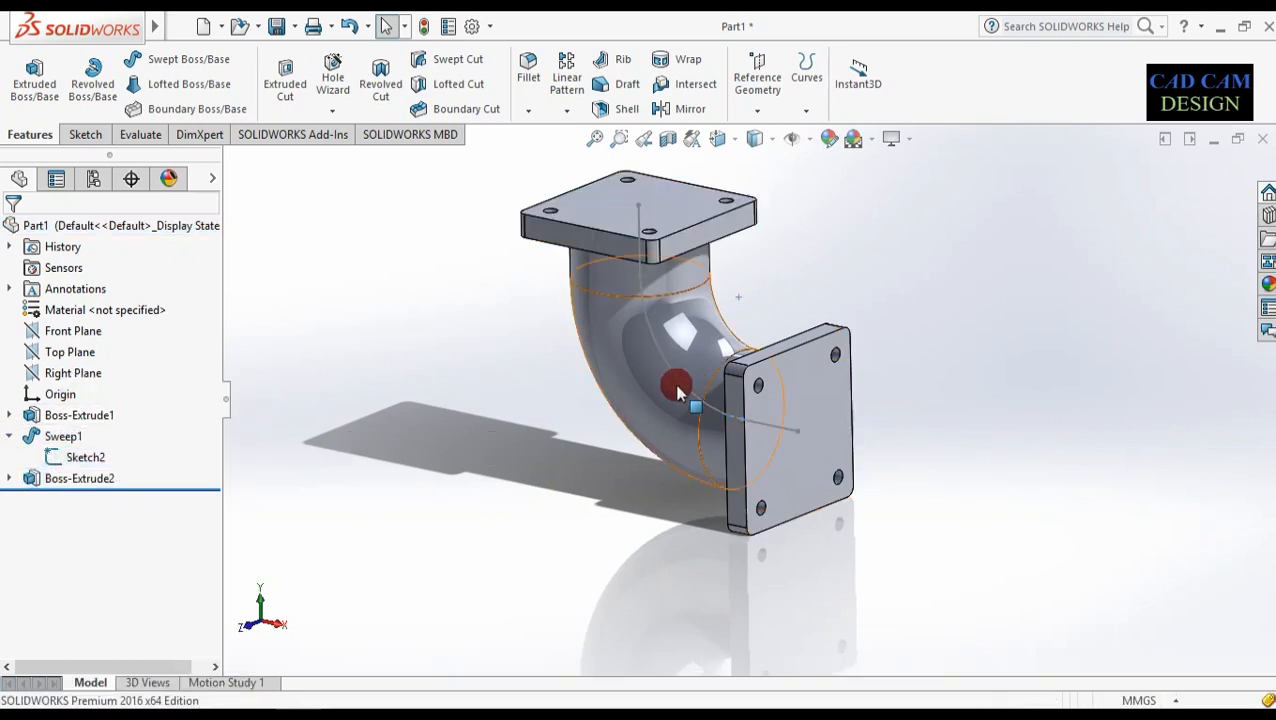
pyautogui.click(97, 458)
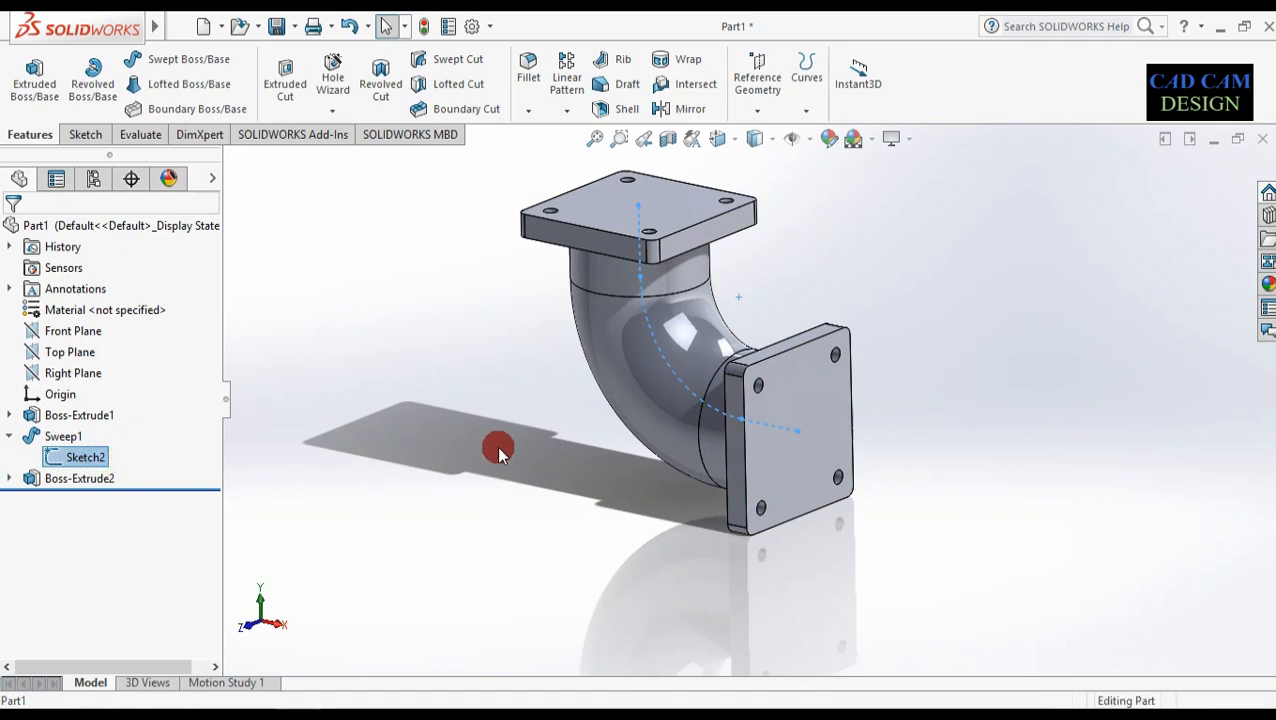
# - Start a sketch on the upper flange's outer face, view it face-on, and draw an origin-centred circle about 211 mm in diameter
pyautogui.moveTo(498, 452); pyautogui.dragTo(575, 373, button='middle')
pyautogui.click(672, 204)
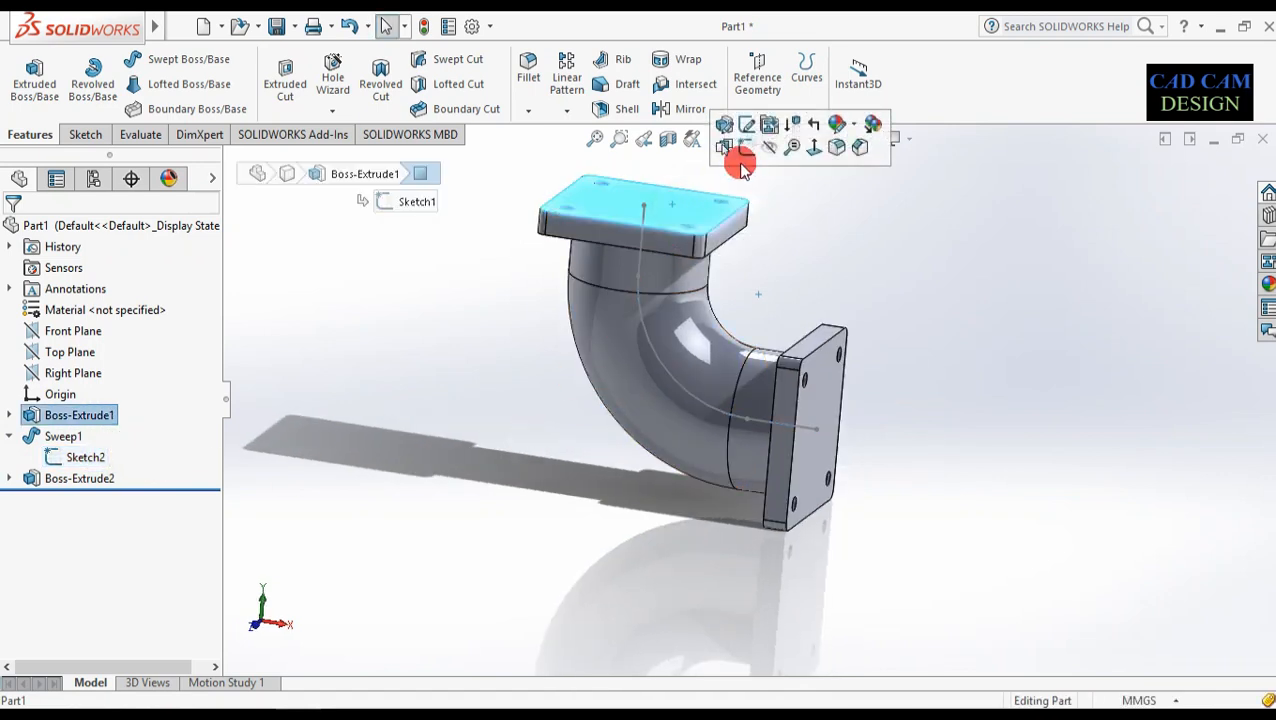
pyautogui.click(745, 150)
pyautogui.rightClick(52, 502)
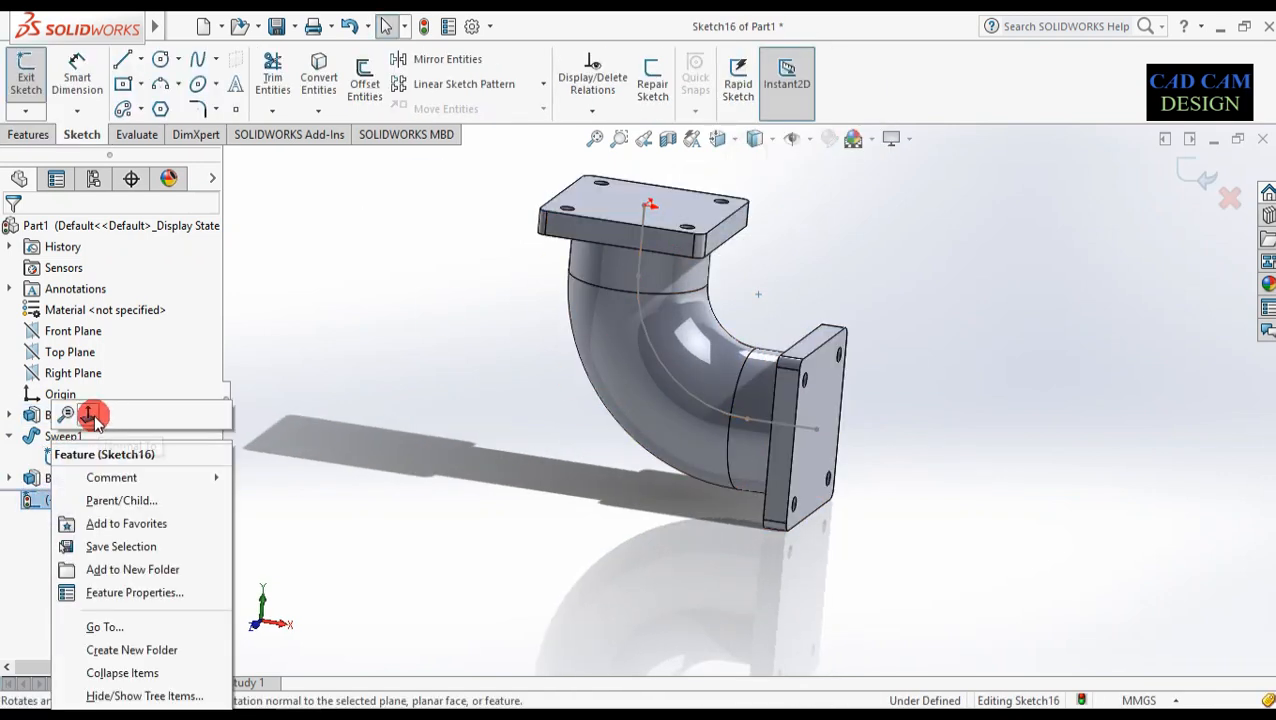
pyautogui.click(90, 416)
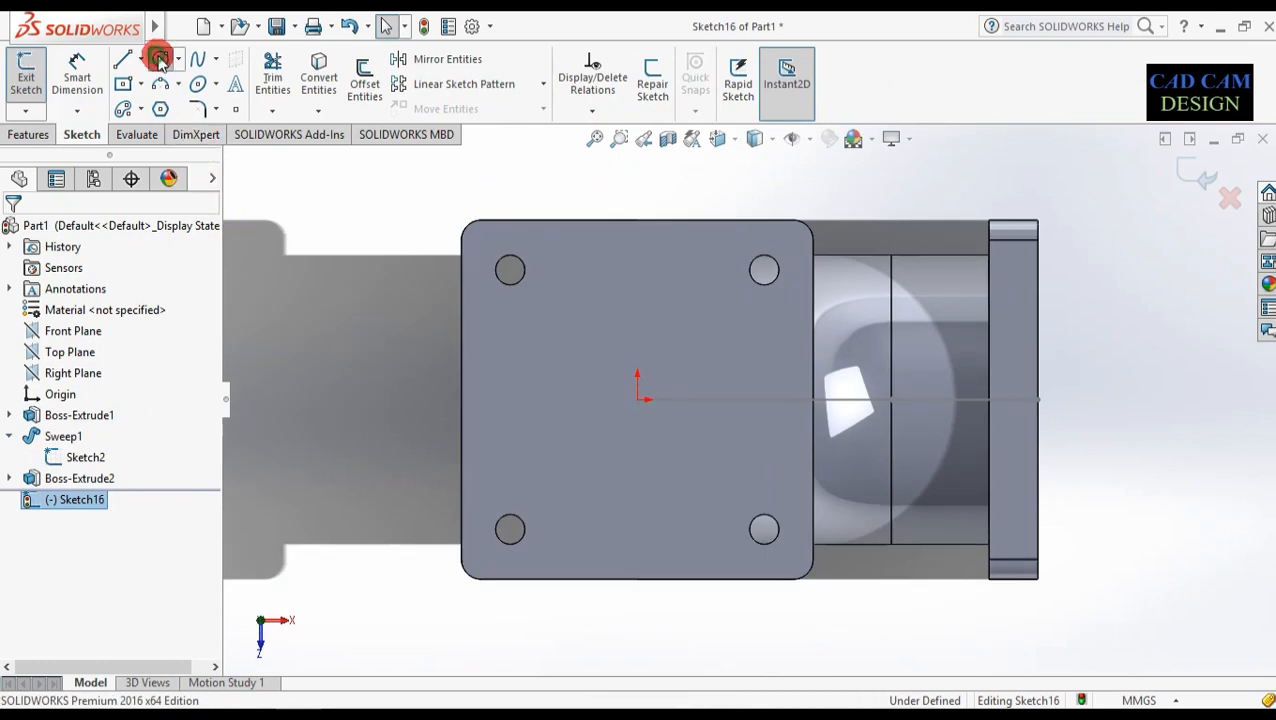
pyautogui.click(160, 58)
pyautogui.click(637, 401)
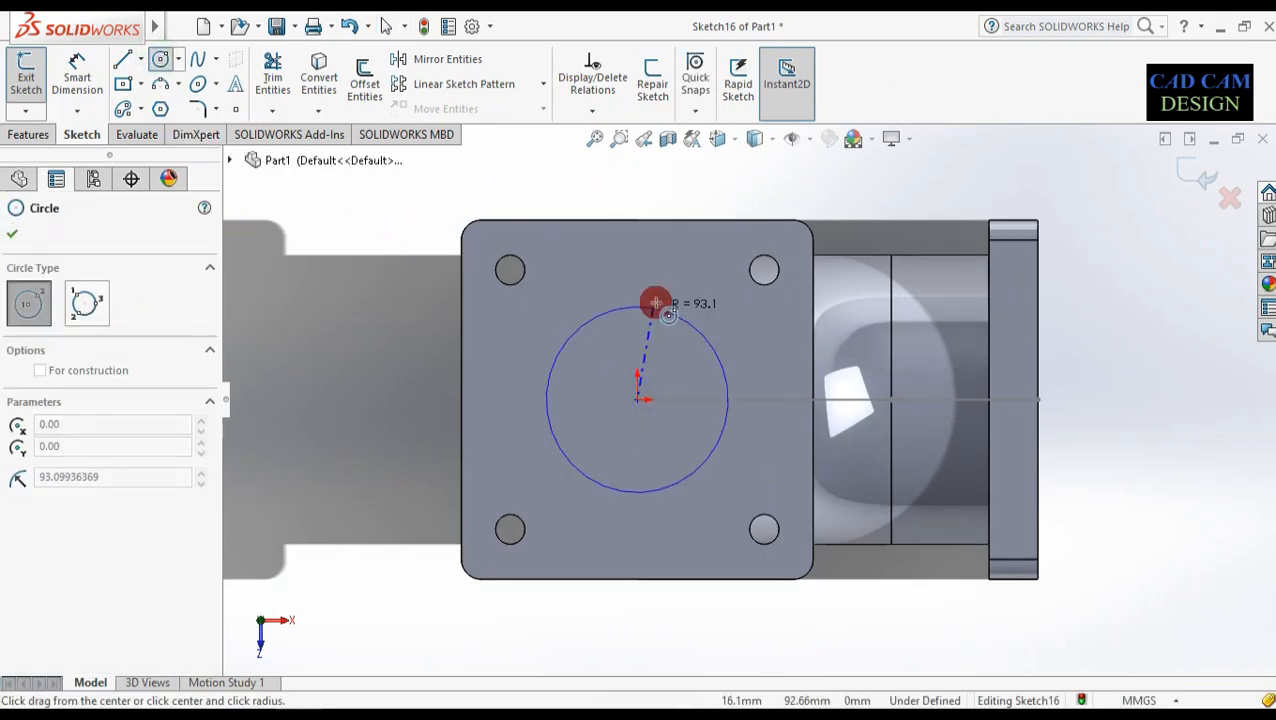
pyautogui.click(640, 295)
# - Dimension the circle's diameter at 210 mm and exit the sketch
pyautogui.click(90, 95)
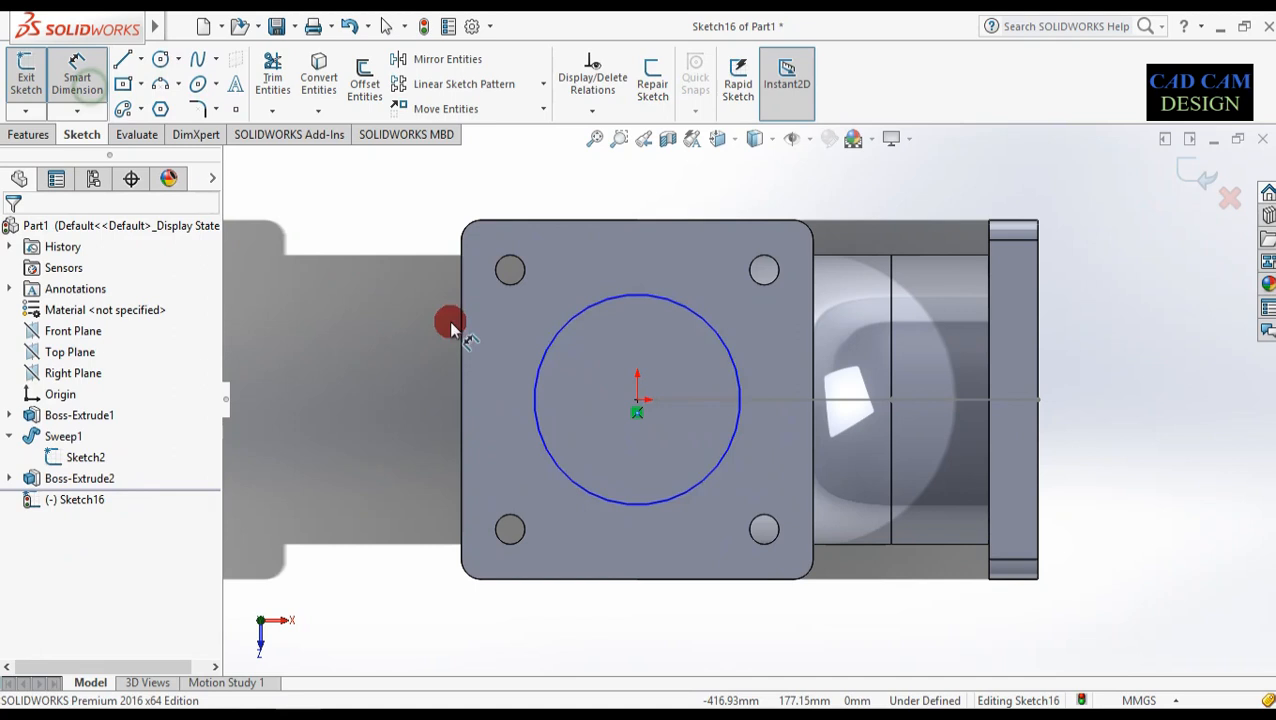
pyautogui.click(533, 380)
pyautogui.click(498, 409)
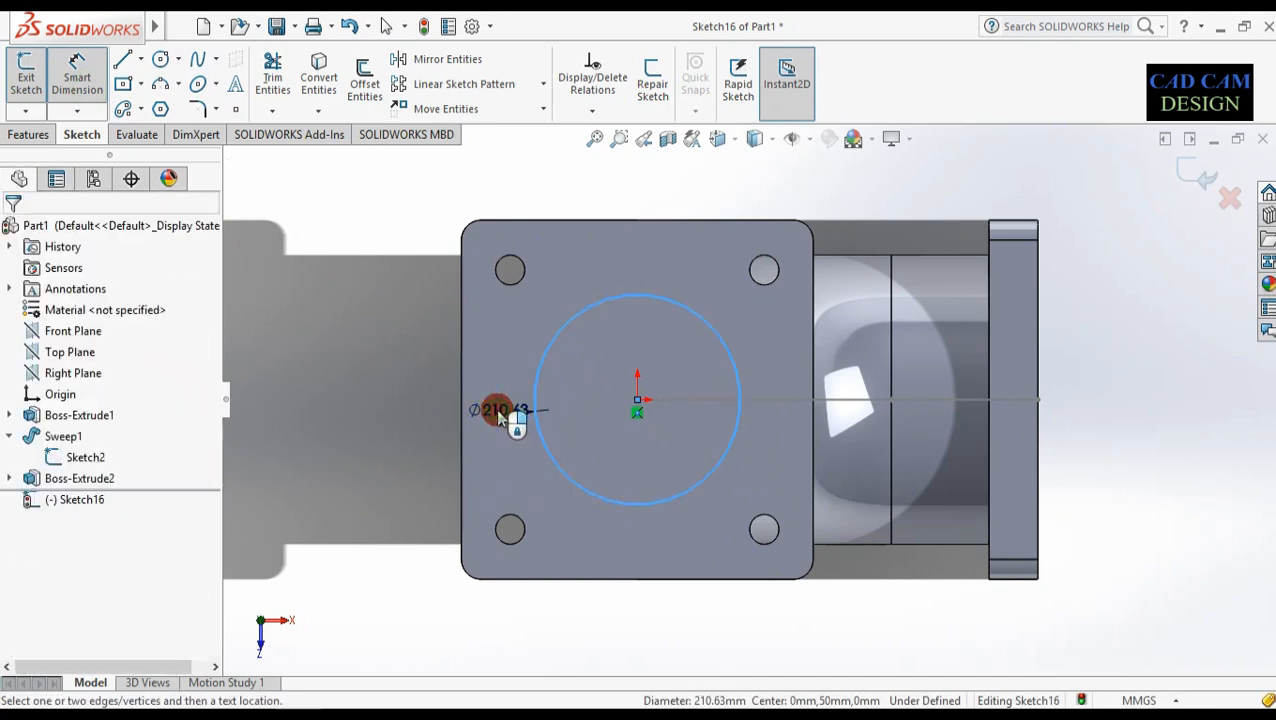
pyautogui.write('210')
pyautogui.press('Return')
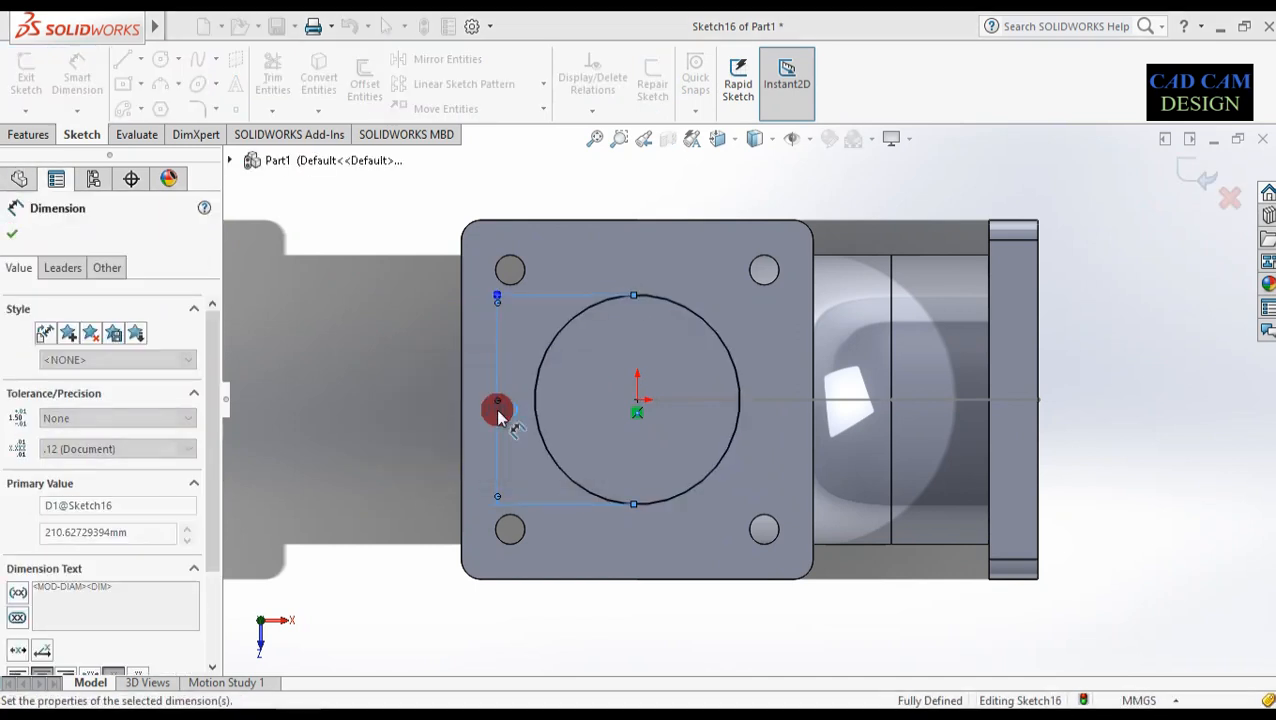
pyautogui.scroll(-2, 632, 475)
pyautogui.moveTo(632, 475); pyautogui.dragTo(610, 265, button='middle')
pyautogui.click(1208, 166)
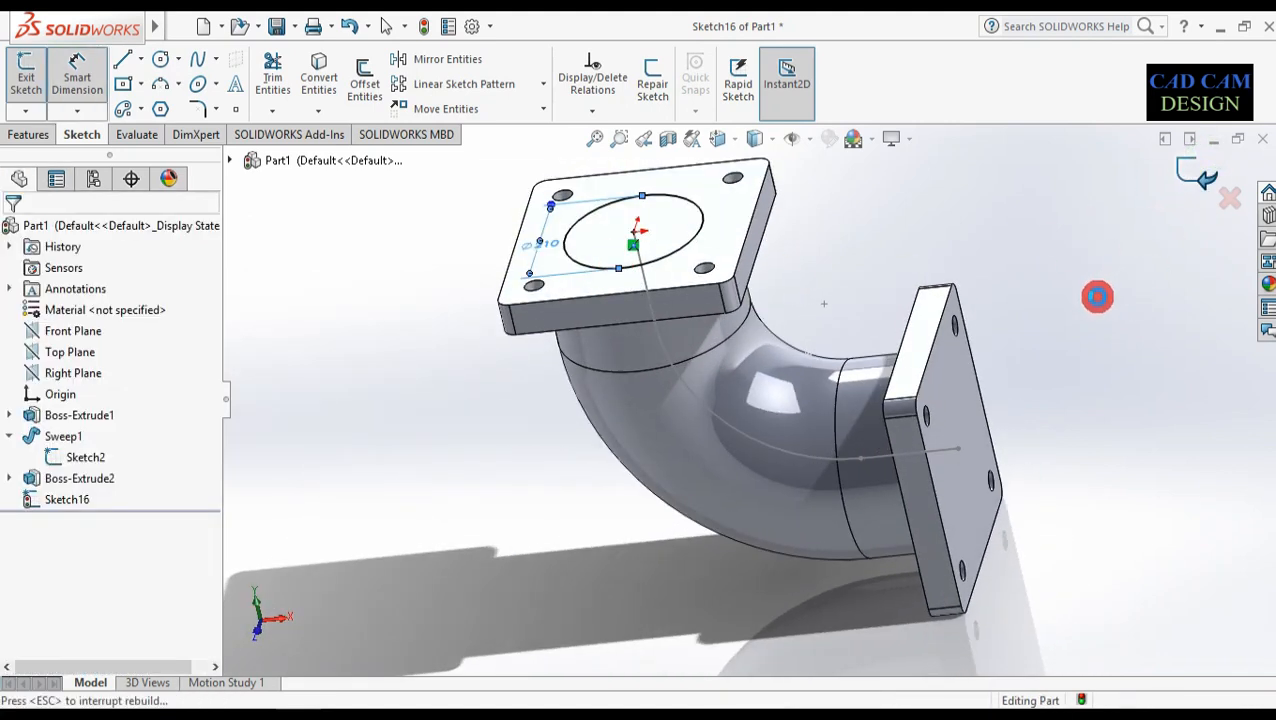
# - Cut the bore through the flanges and elbow as a swept cut of the 210 mm circle along Sketch2
pyautogui.moveTo(867, 293); pyautogui.dragTo(727, 277, button='middle')
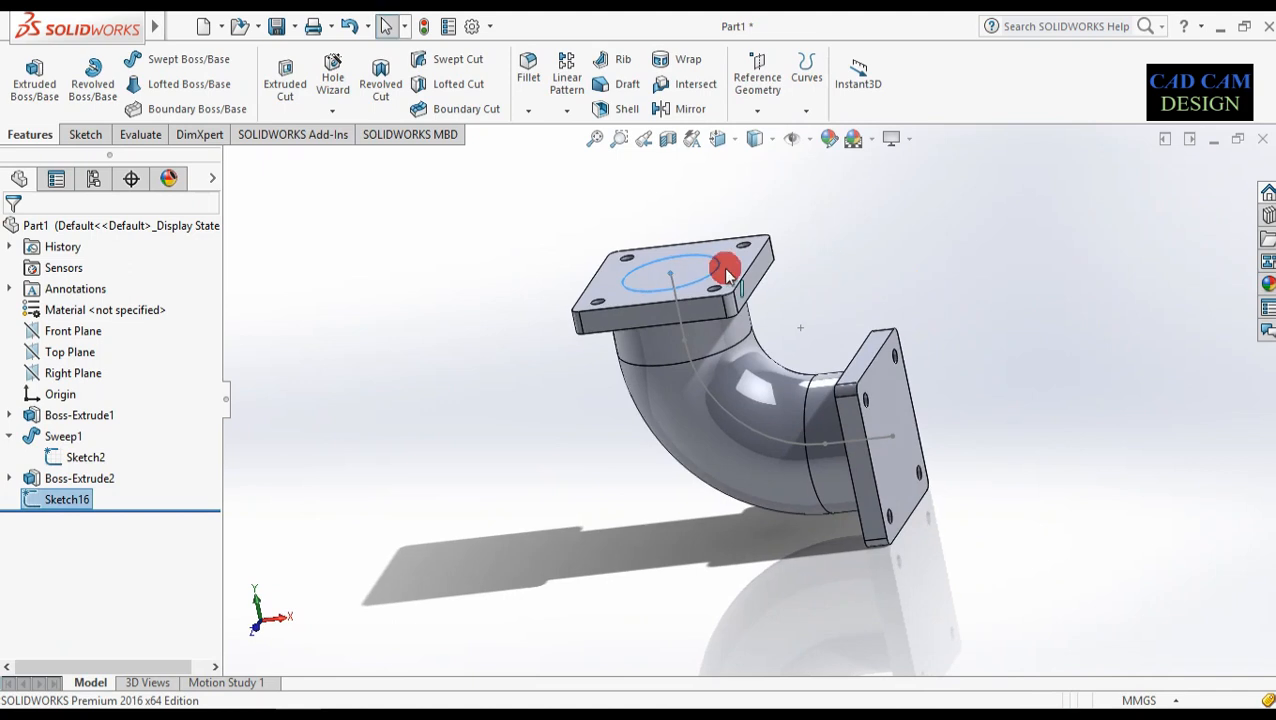
pyautogui.click(470, 62)
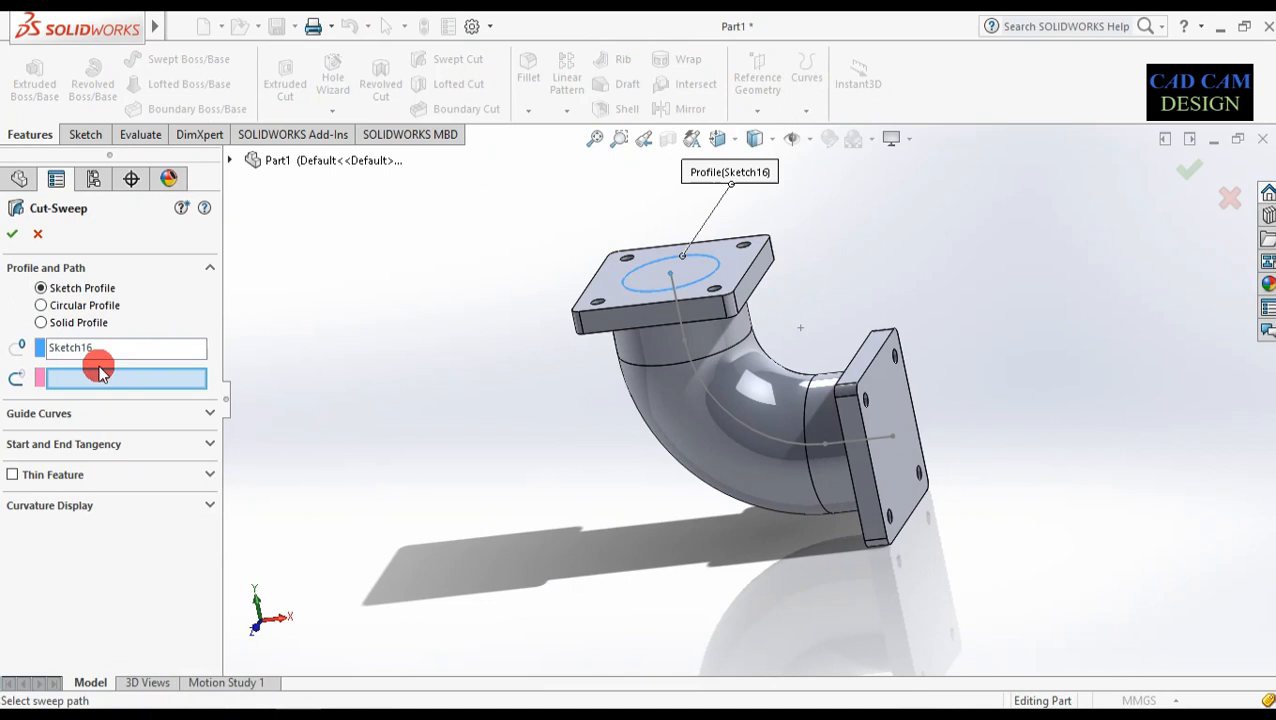
pyautogui.click(731, 419)
pyautogui.moveTo(752, 470); pyautogui.dragTo(726, 450, button='middle')
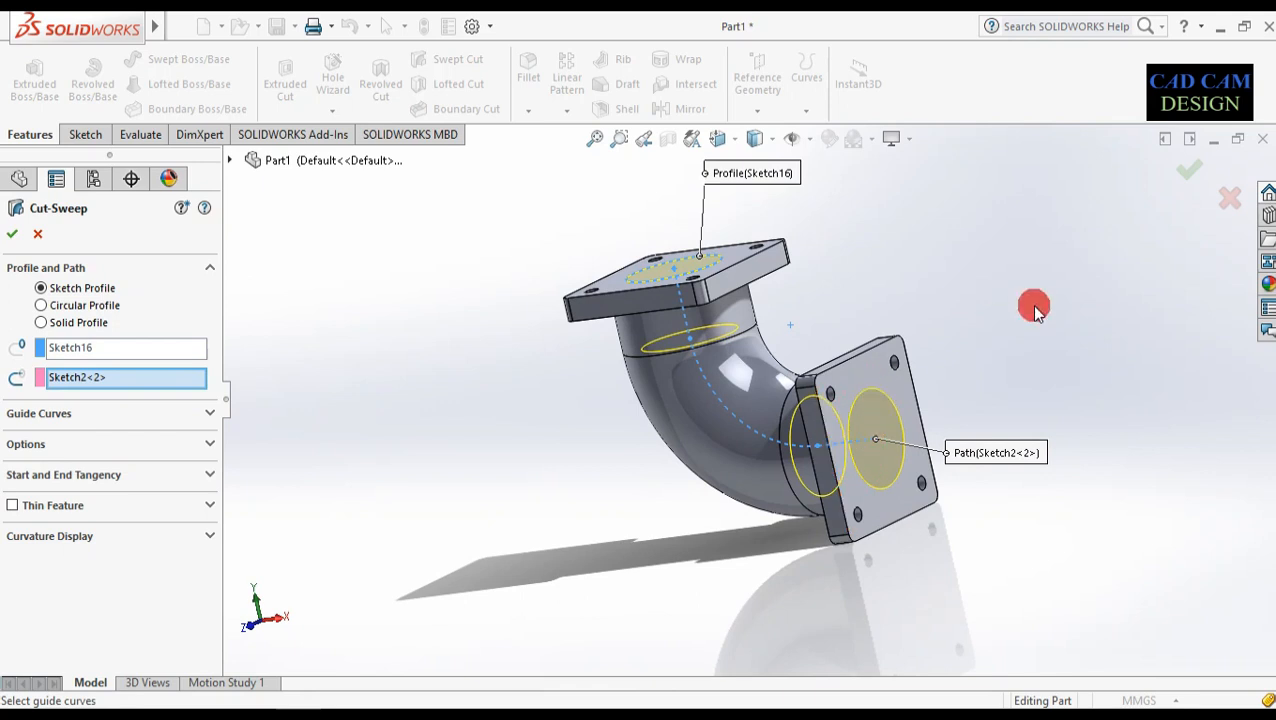
pyautogui.click(1194, 170)
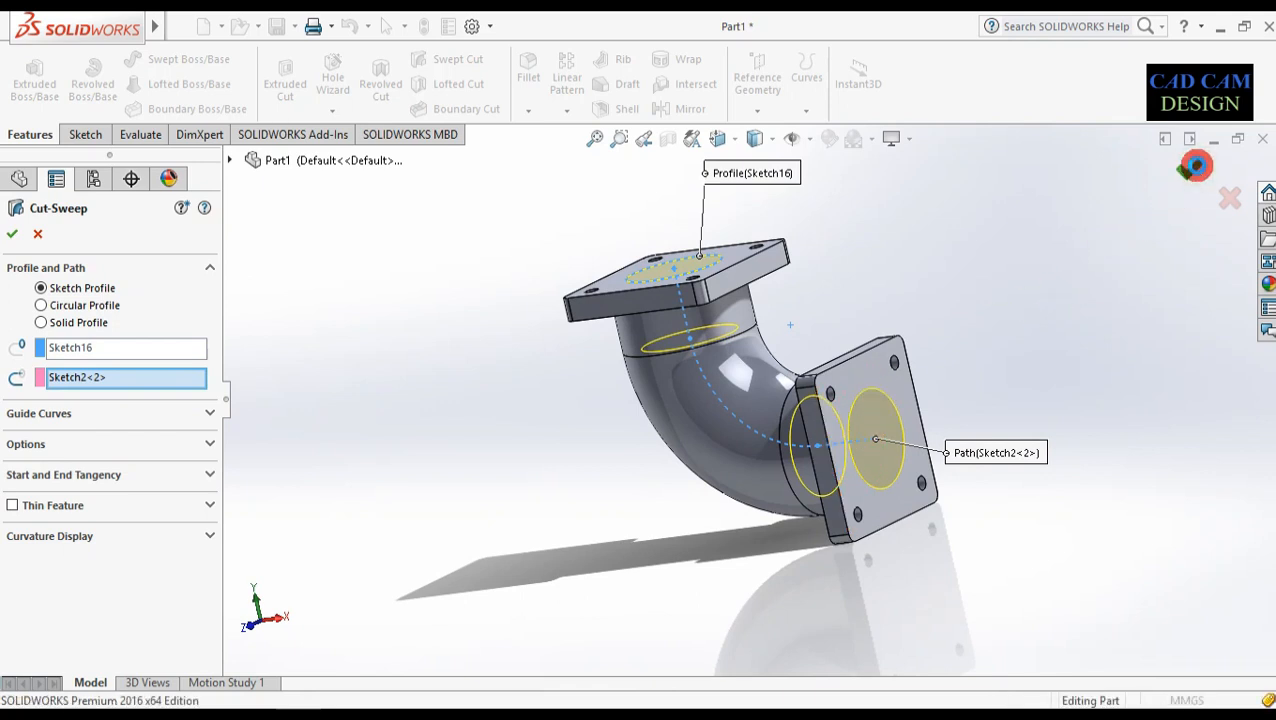
# - Hide the sweep's path sketch and collapse the sweep's entry in the feature tree
pyautogui.moveTo(988, 293); pyautogui.dragTo(950, 298, button='middle')
pyautogui.click(797, 428)
pyautogui.moveTo(748, 418); pyautogui.dragTo(810, 450, button='middle')
pyautogui.click(290, 533)
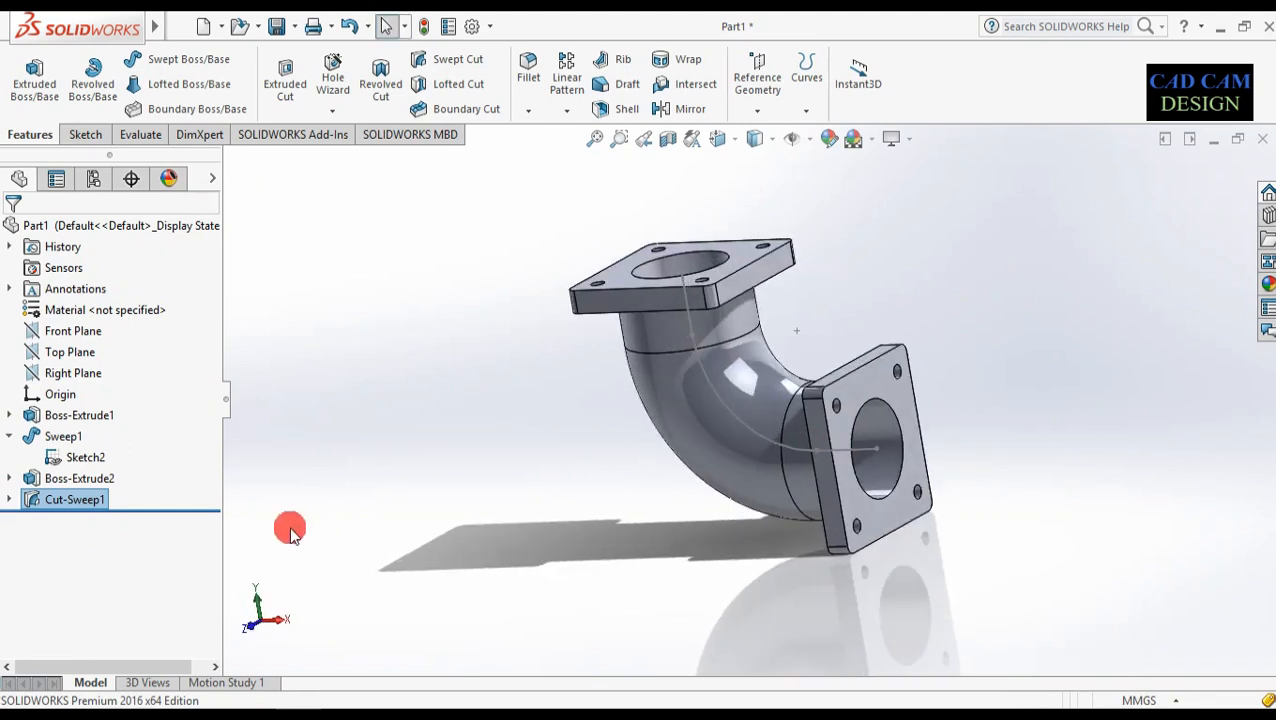
pyautogui.rightClick(60, 460)
pyautogui.click(14, 434)
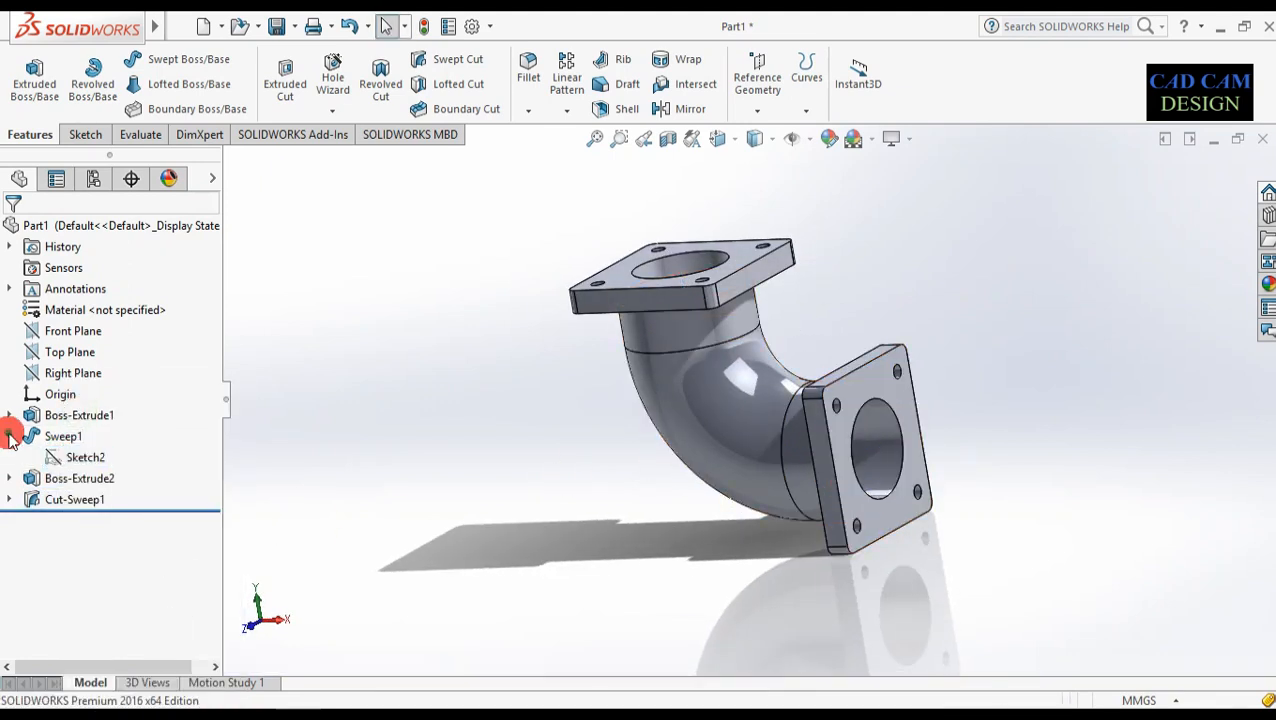
# - Fillet the two circular edges where the pipe meets the inner flange faces with a 10 mm symmetric radius
pyautogui.moveTo(647, 421)
pyautogui.mouseDown(button='middle')
pyautogui.moveTo(706, 564)
pyautogui.moveTo(624, 424)
pyautogui.mouseUp(button='middle')
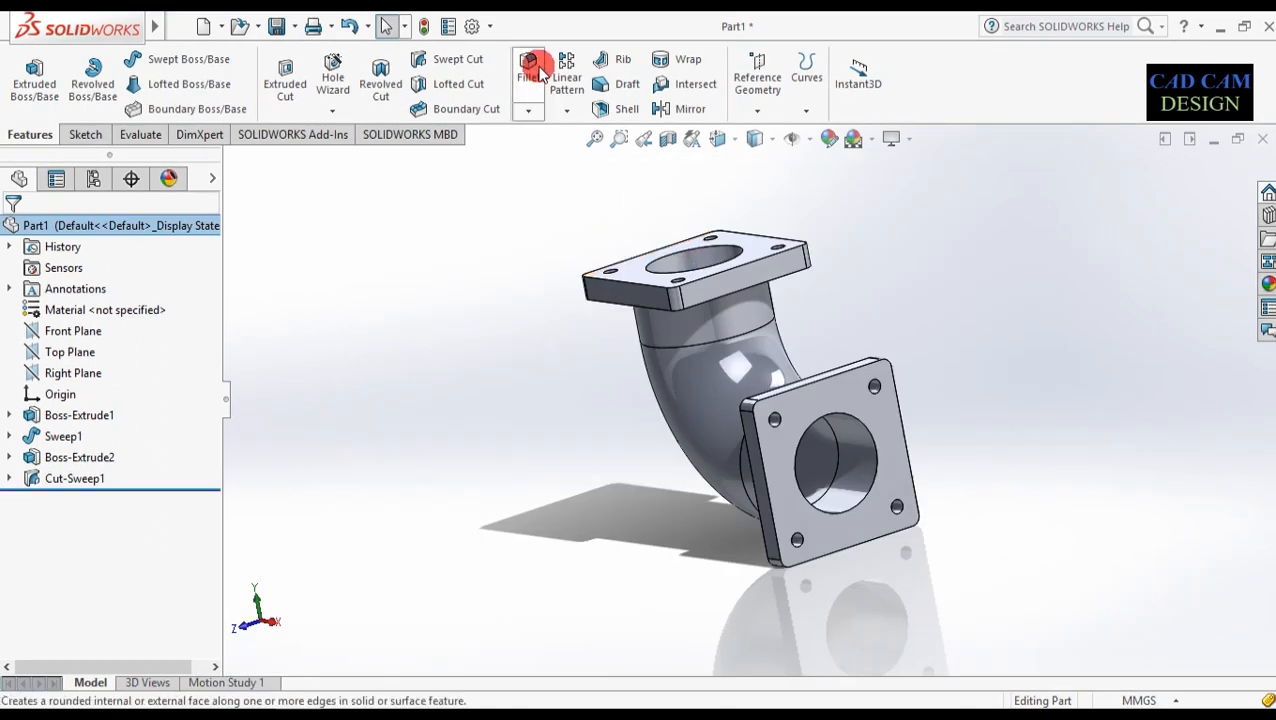
pyautogui.click(535, 68)
pyautogui.moveTo(541, 362); pyautogui.dragTo(616, 290, button='middle')
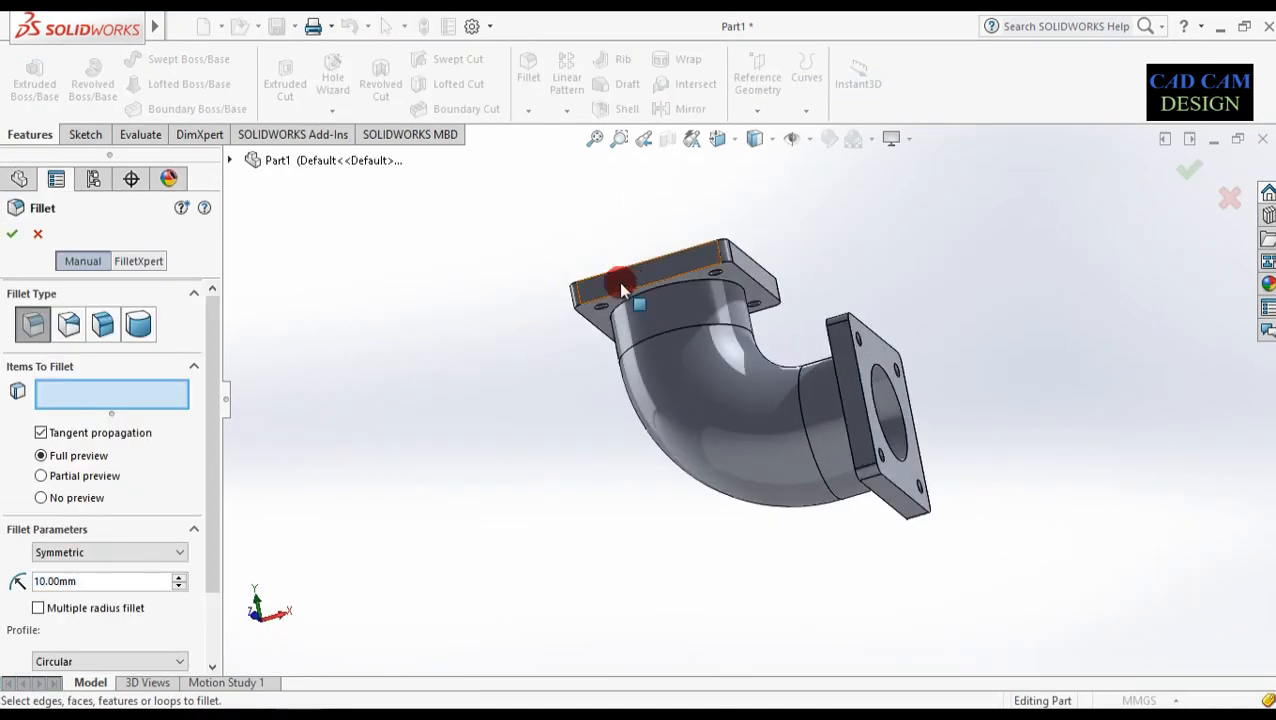
pyautogui.click(633, 305)
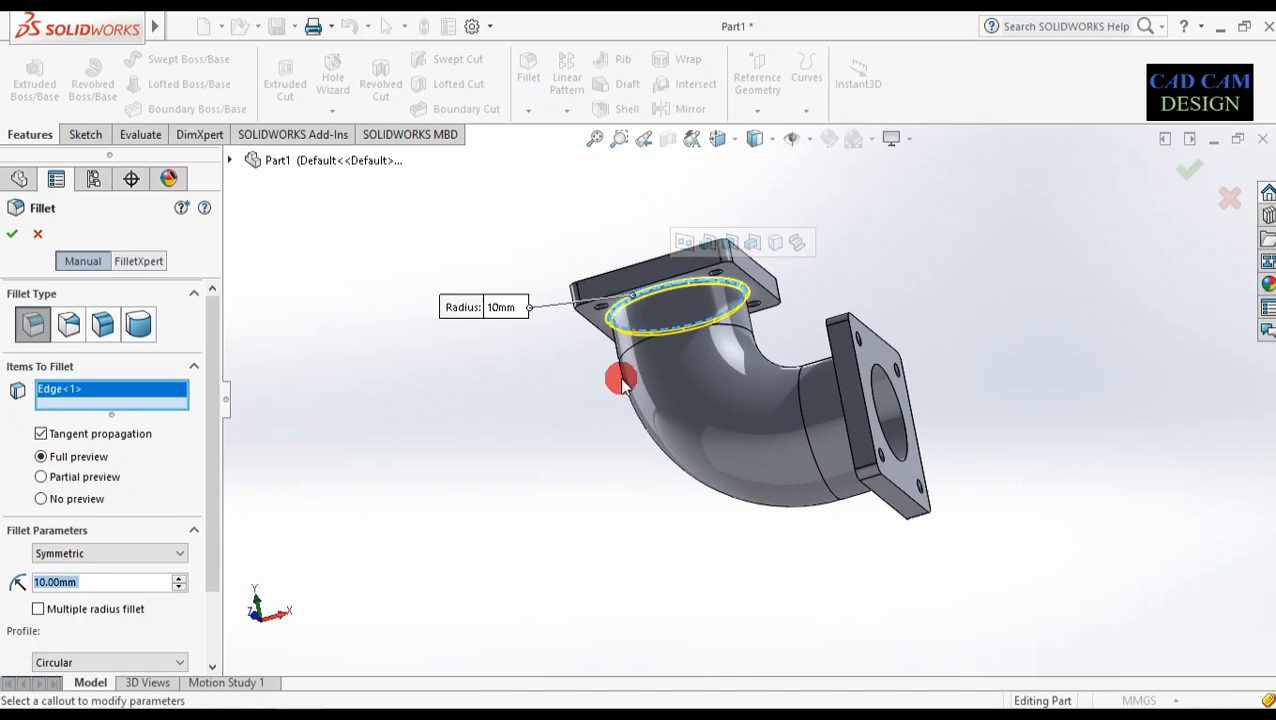
pyautogui.scroll(-5, 806, 424)
pyautogui.moveTo(855, 426); pyautogui.dragTo(758, 435, button='middle')
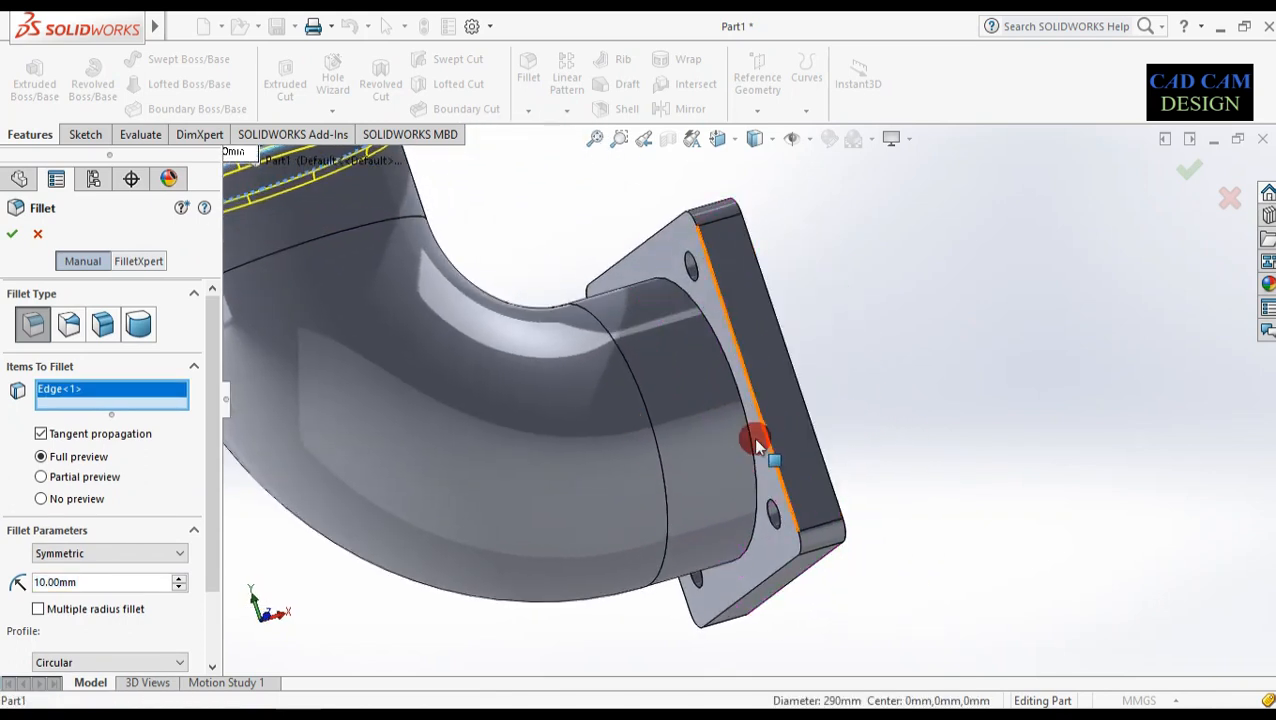
pyautogui.click(752, 440)
pyautogui.scroll(3, 754, 450)
pyautogui.scroll(1, 752, 455)
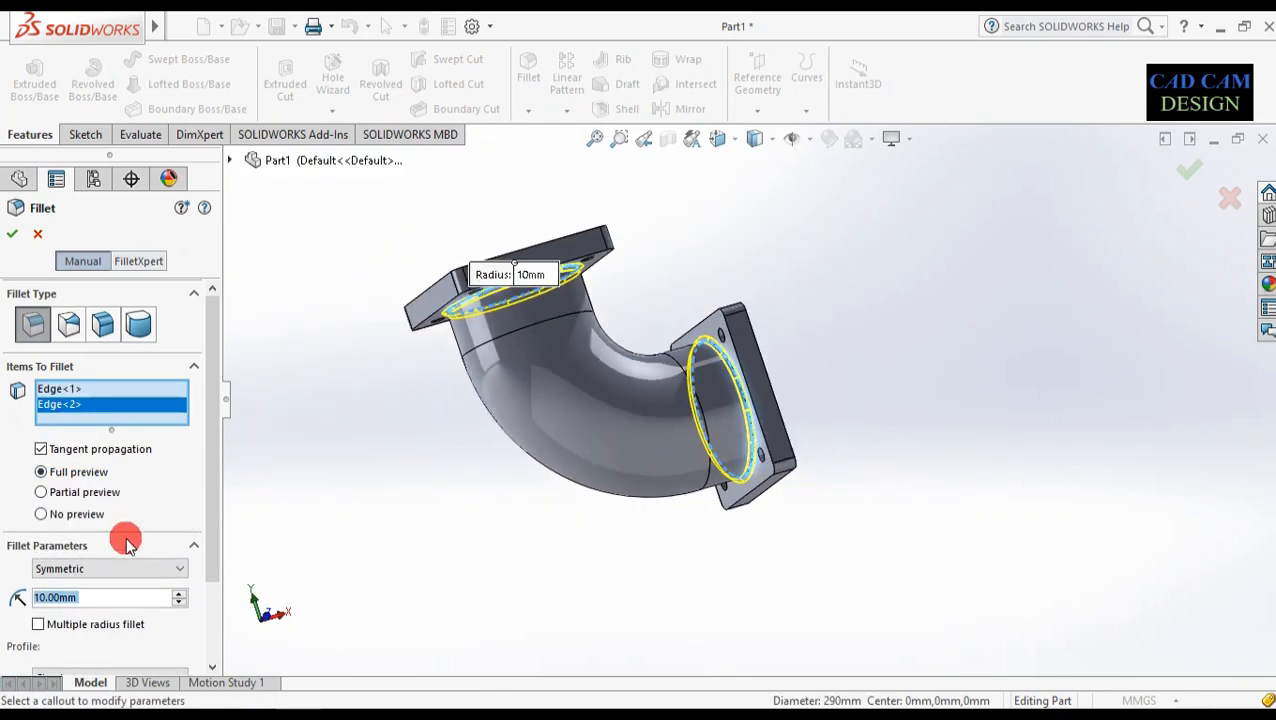
pyautogui.click(104, 598)
pyautogui.scroll(-3, 150, 545)
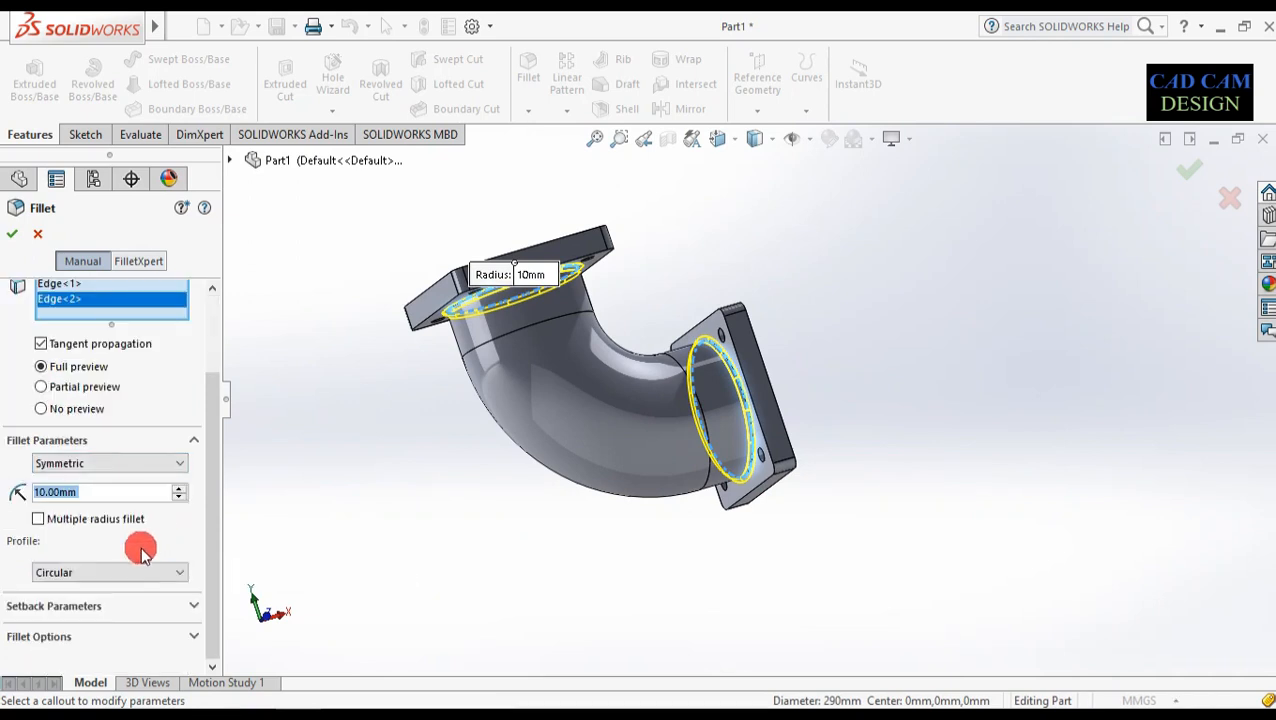
pyautogui.click(13, 234)
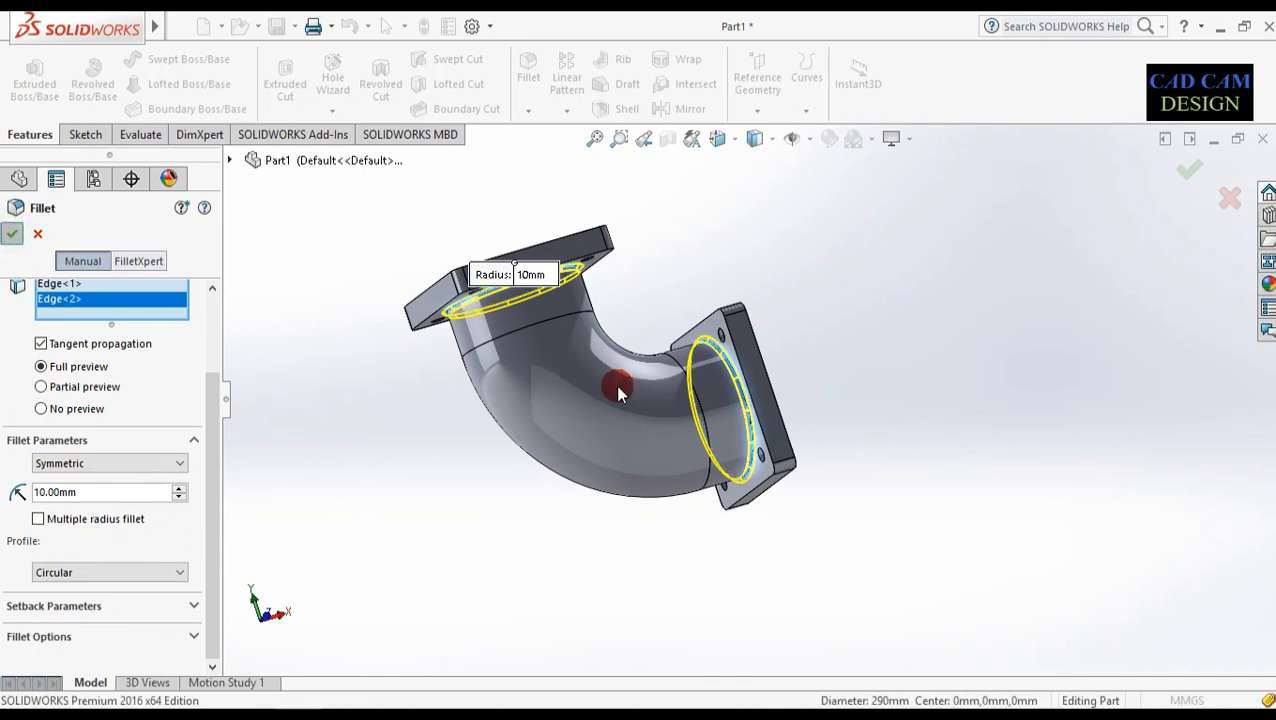
# - Chamfer the bore's circular opening edges on both outer flange faces with a 10 mm distance at 45 degrees
pyautogui.moveTo(618, 386); pyautogui.dragTo(746, 387, button='middle')
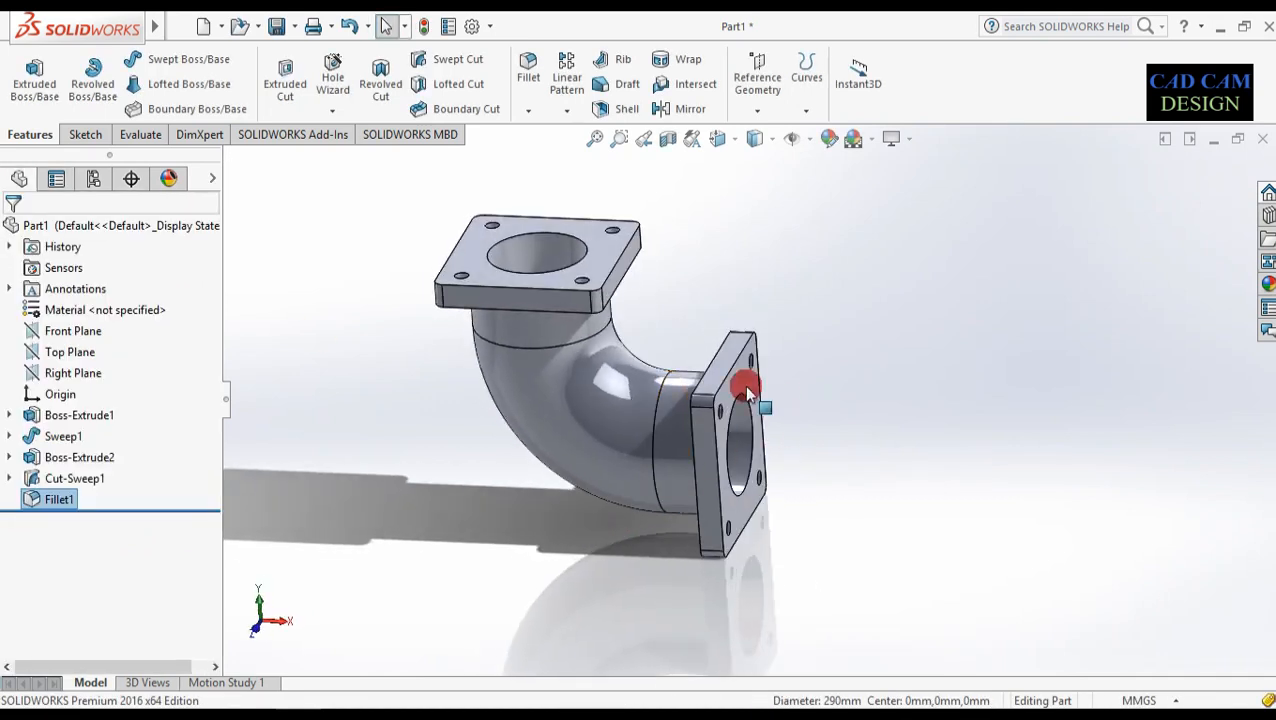
pyautogui.click(545, 274)
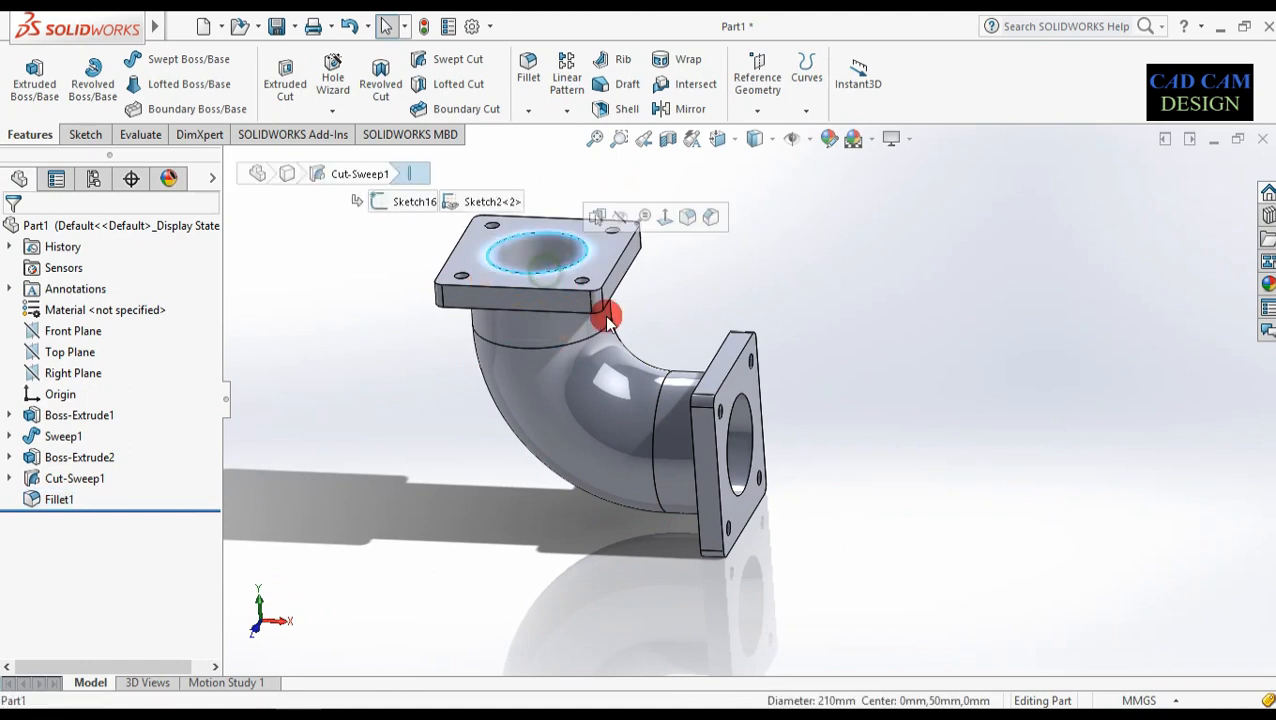
pyautogui.click(753, 420)
pyautogui.click(823, 419)
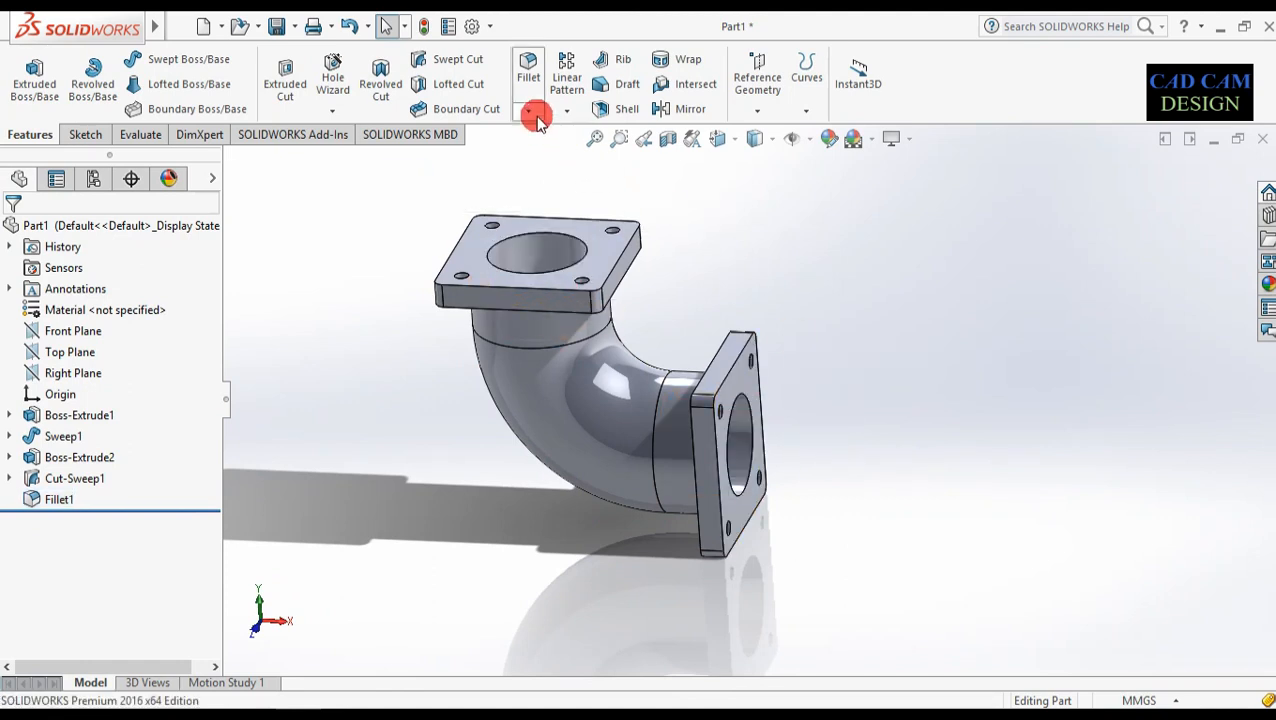
pyautogui.click(536, 113)
pyautogui.click(533, 157)
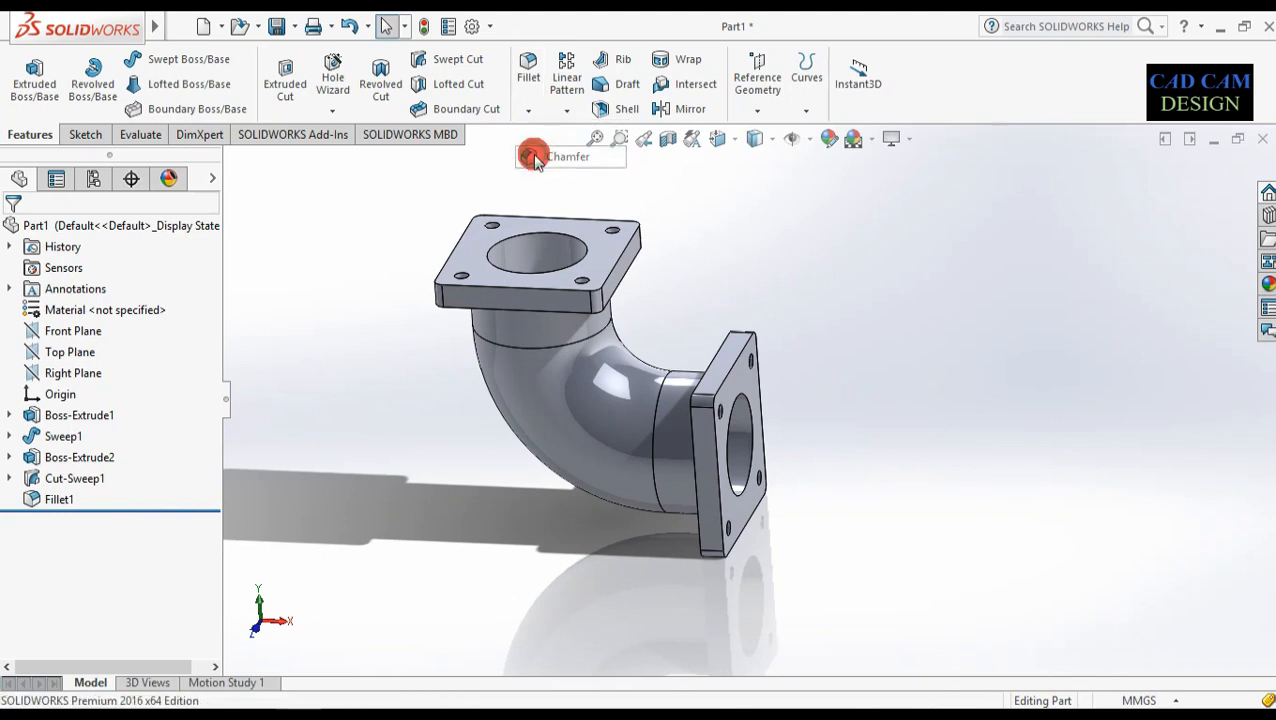
pyautogui.click(578, 254)
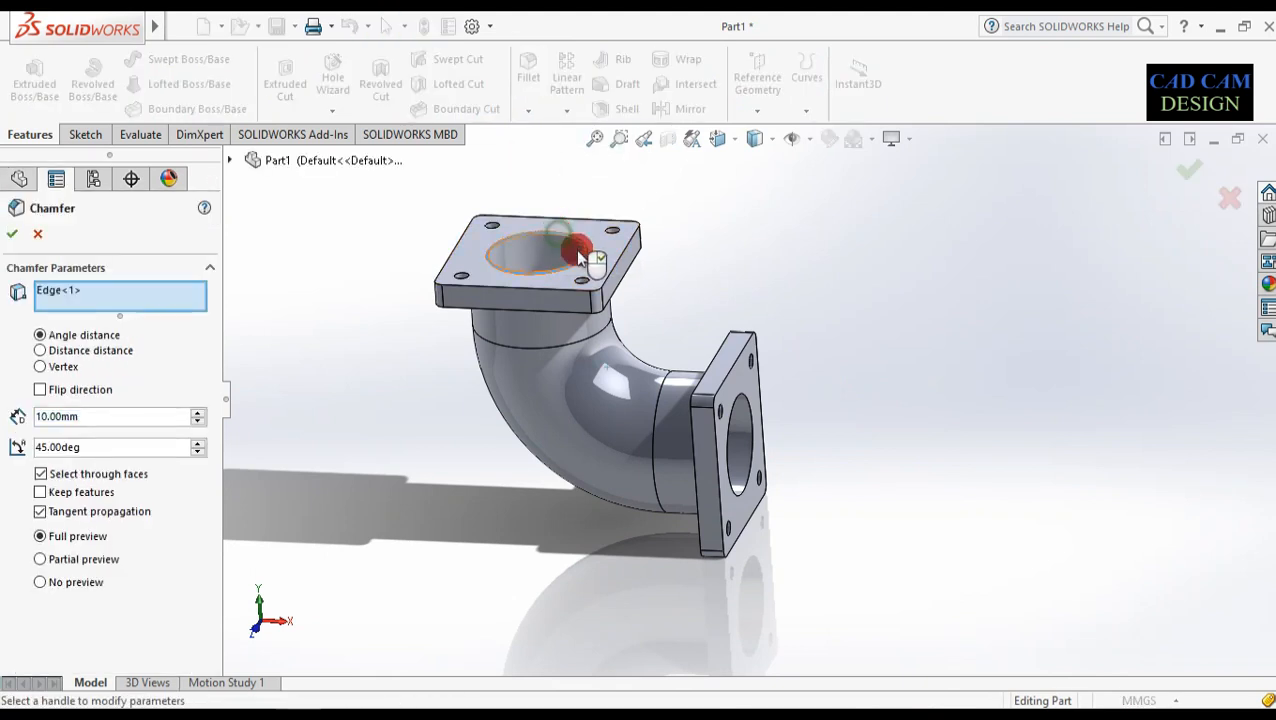
pyautogui.click(748, 415)
pyautogui.click(295, 500)
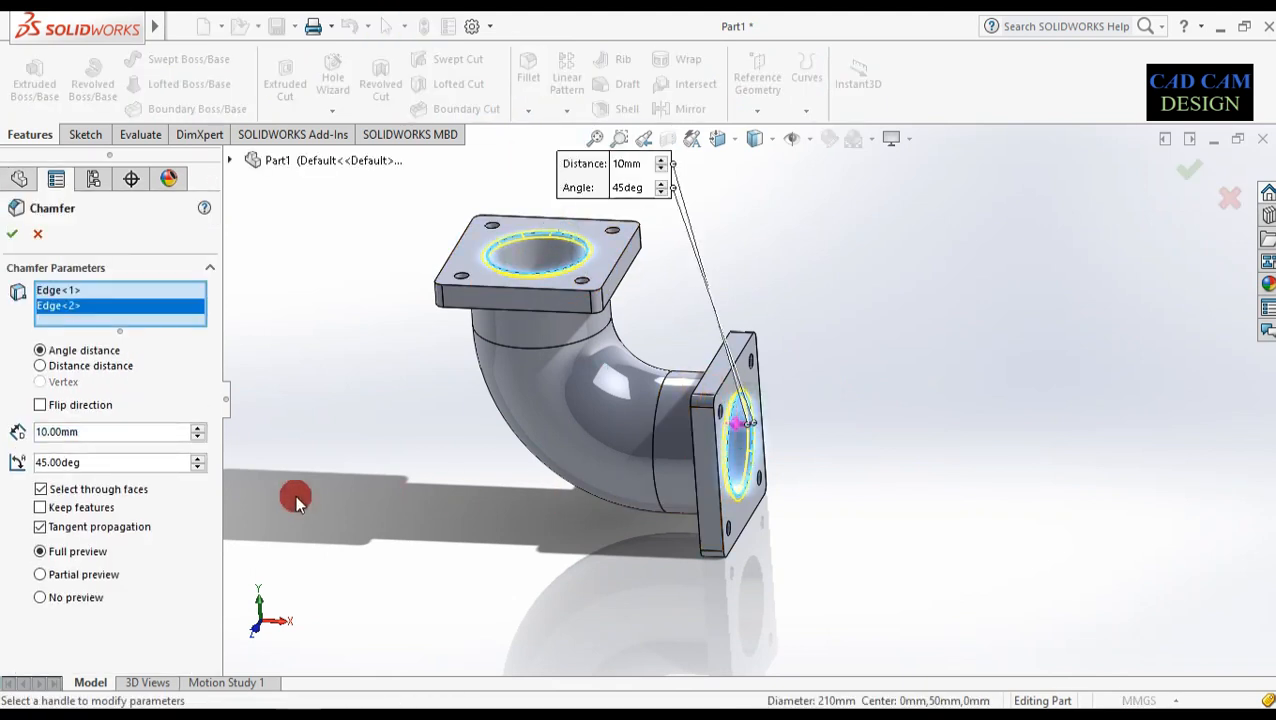
pyautogui.write('10')
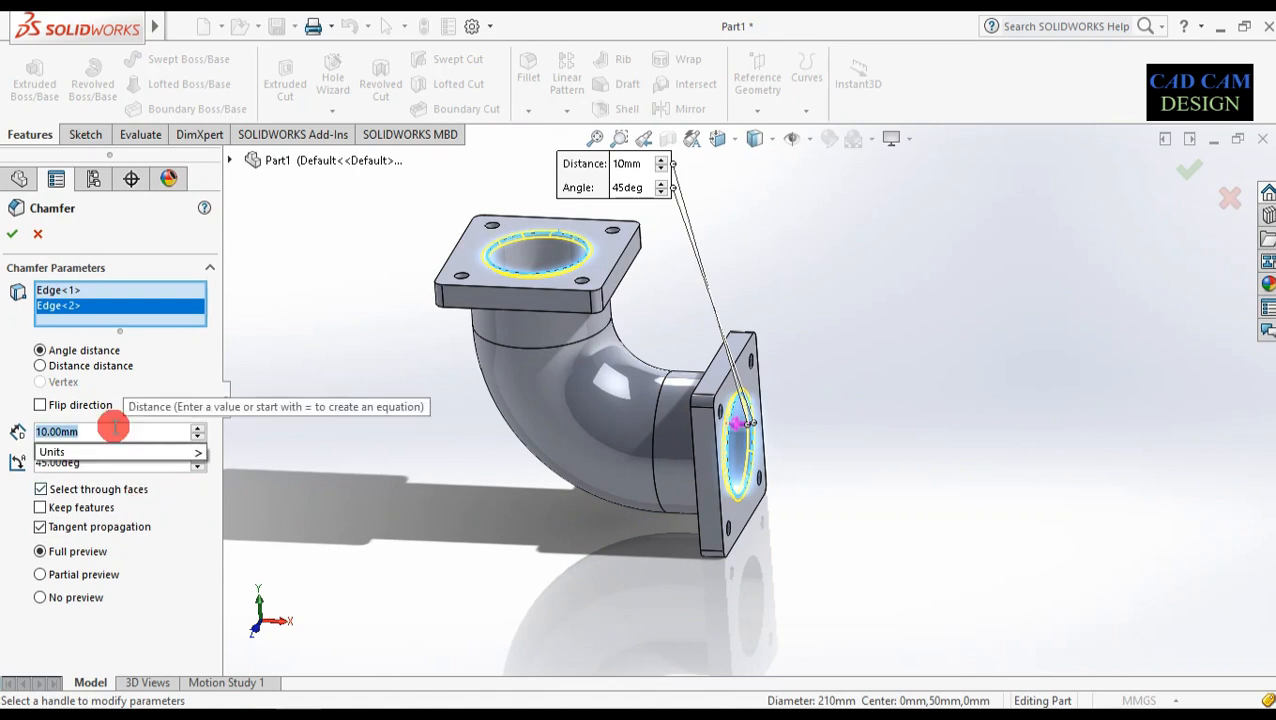
pyautogui.press('Return')
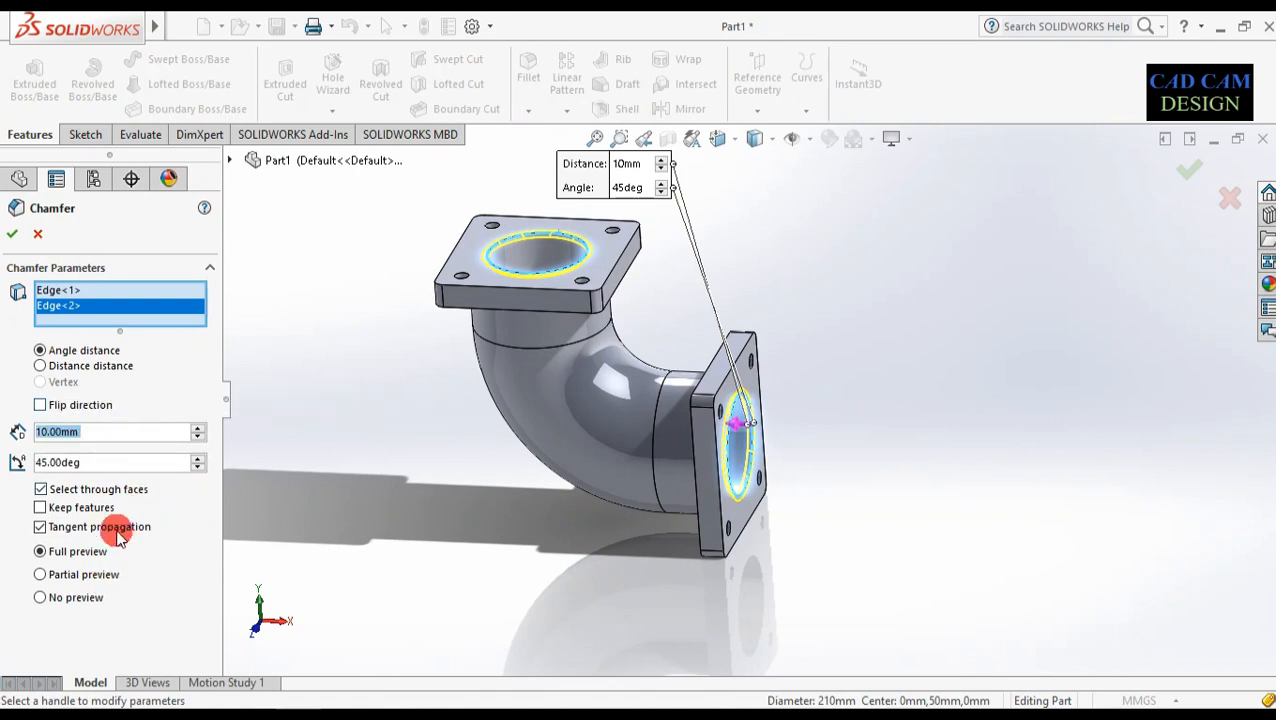
pyautogui.moveTo(583, 422); pyautogui.dragTo(602, 446, button='middle')
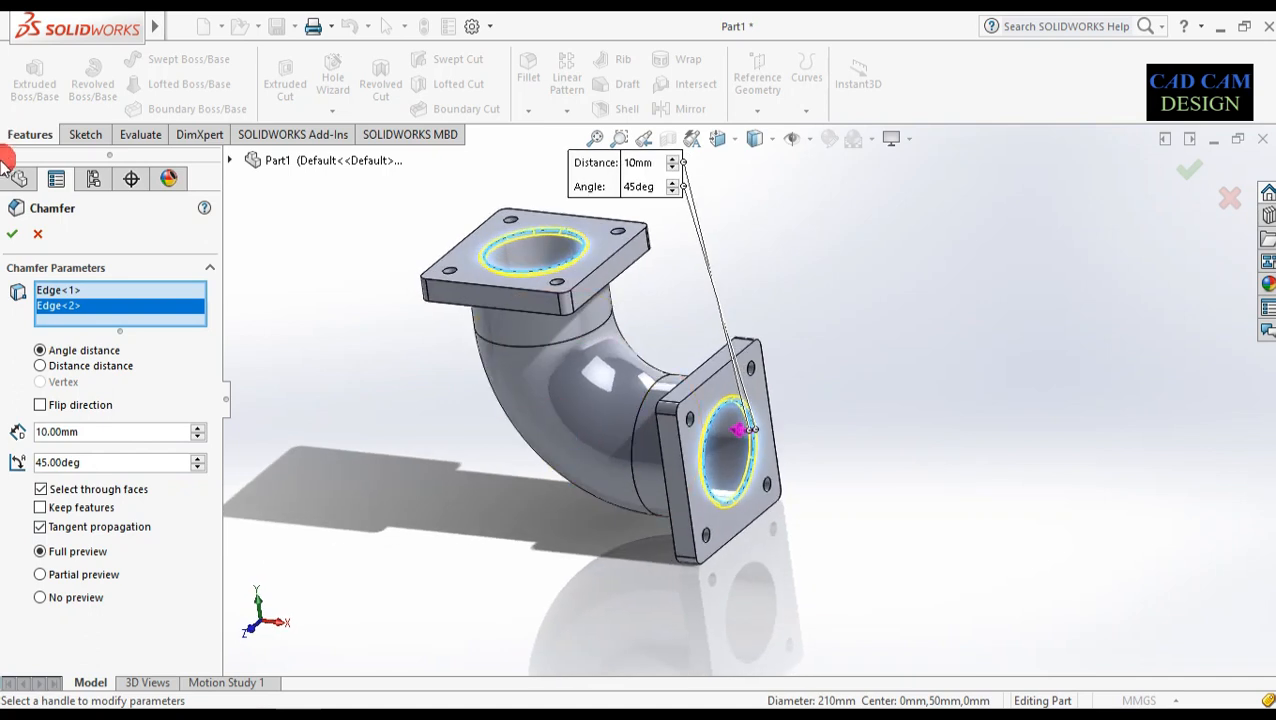
pyautogui.click(12, 235)
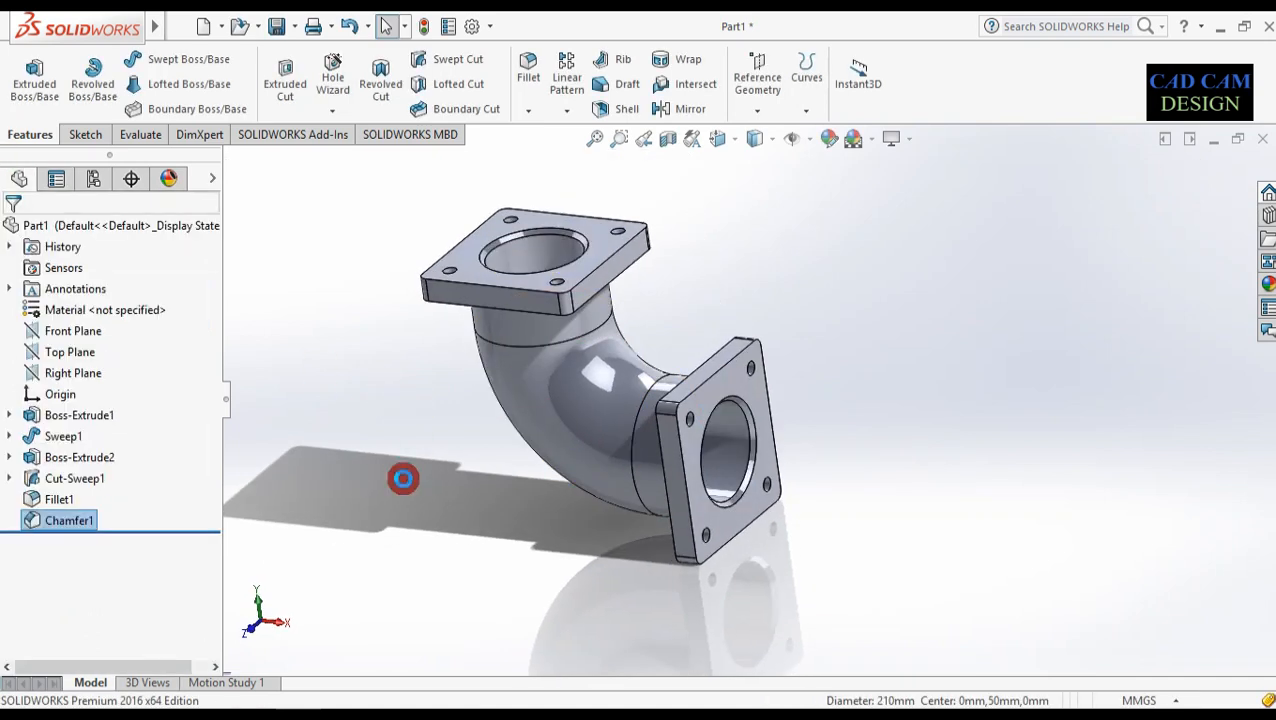
# - Start a sketch on the upper flange's outer face and draw a circle about 49 mm in diameter centred on one bolt hole
pyautogui.moveTo(410, 476); pyautogui.dragTo(347, 362, button='middle')
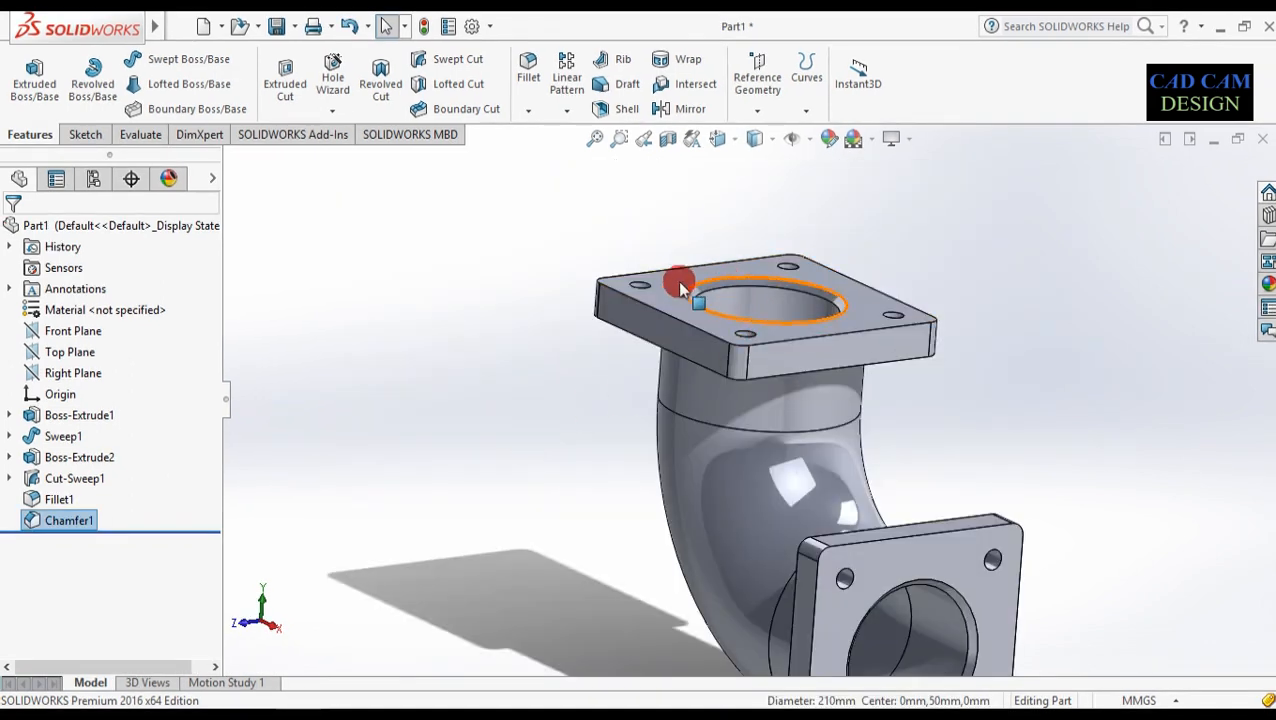
pyautogui.click(690, 275)
pyautogui.click(742, 241)
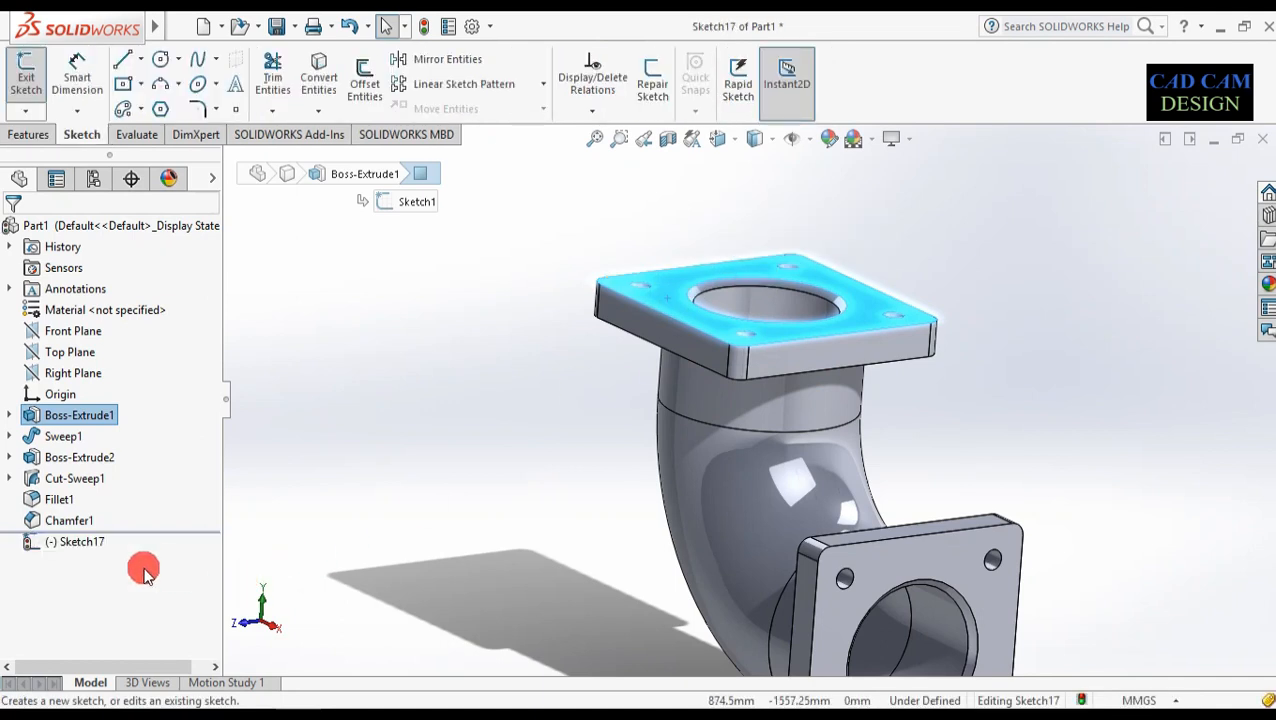
pyautogui.rightClick(65, 543)
pyautogui.click(104, 414)
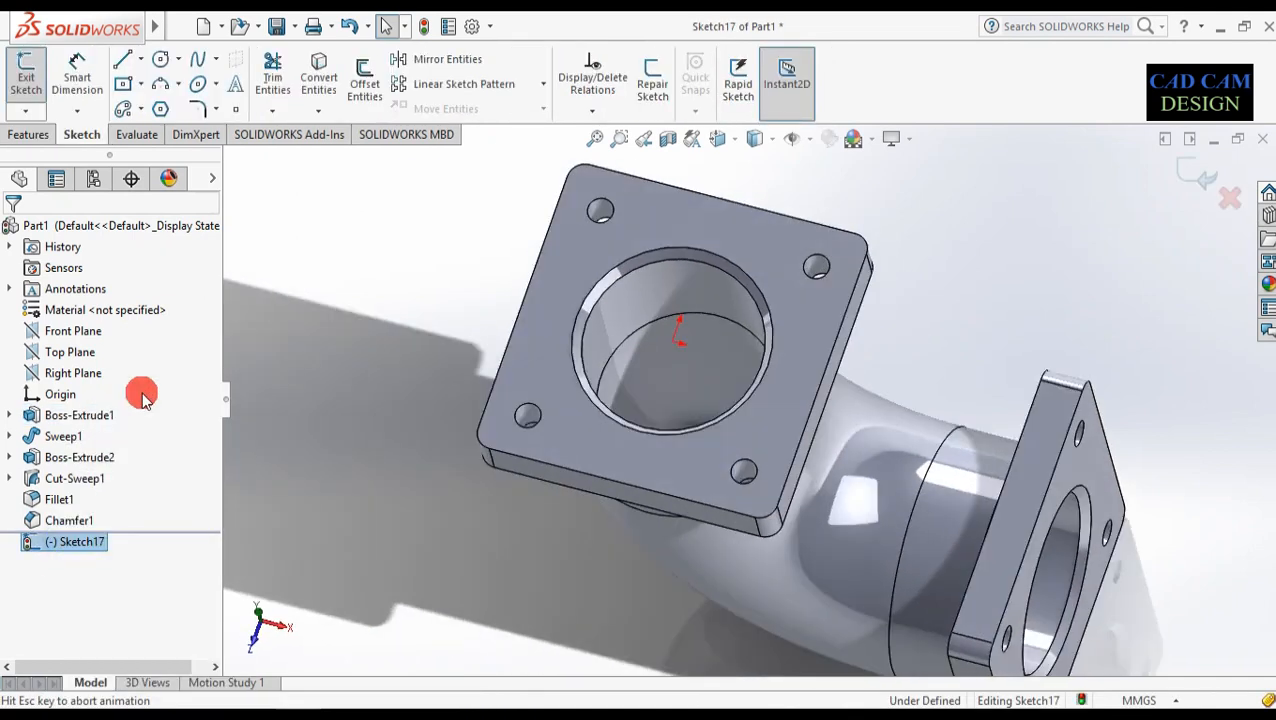
pyautogui.click(161, 66)
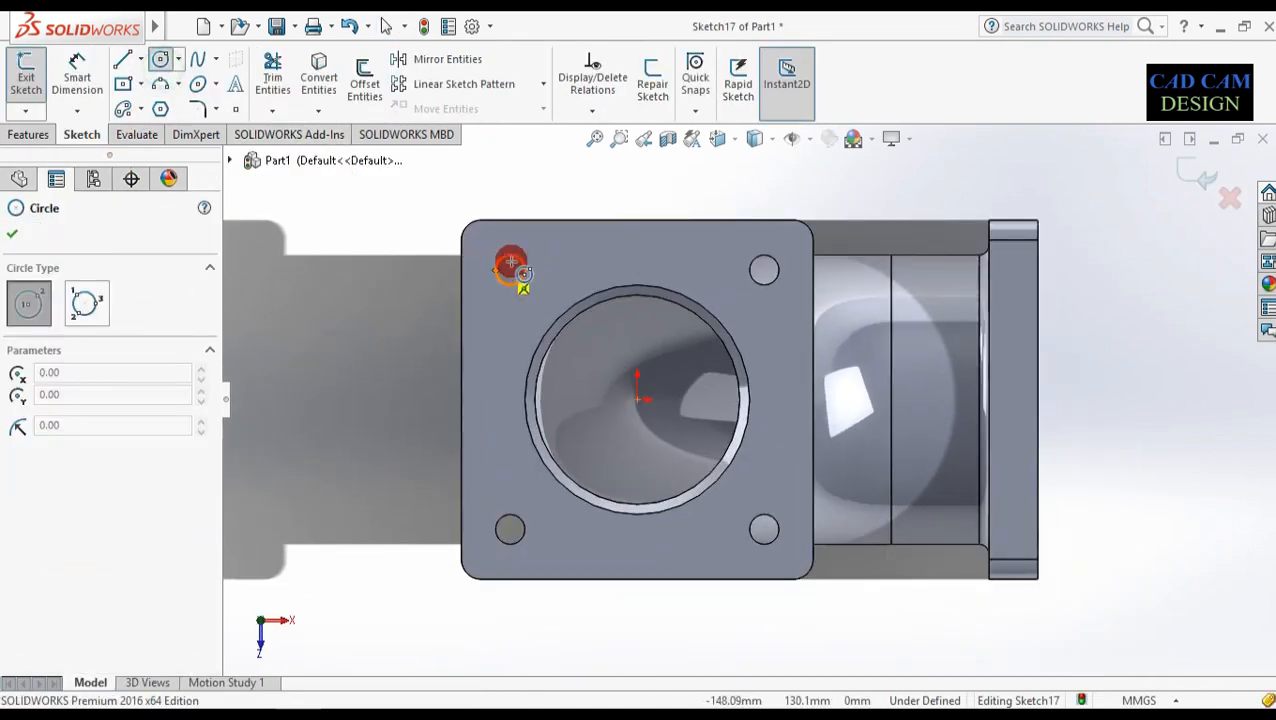
pyautogui.click(508, 269)
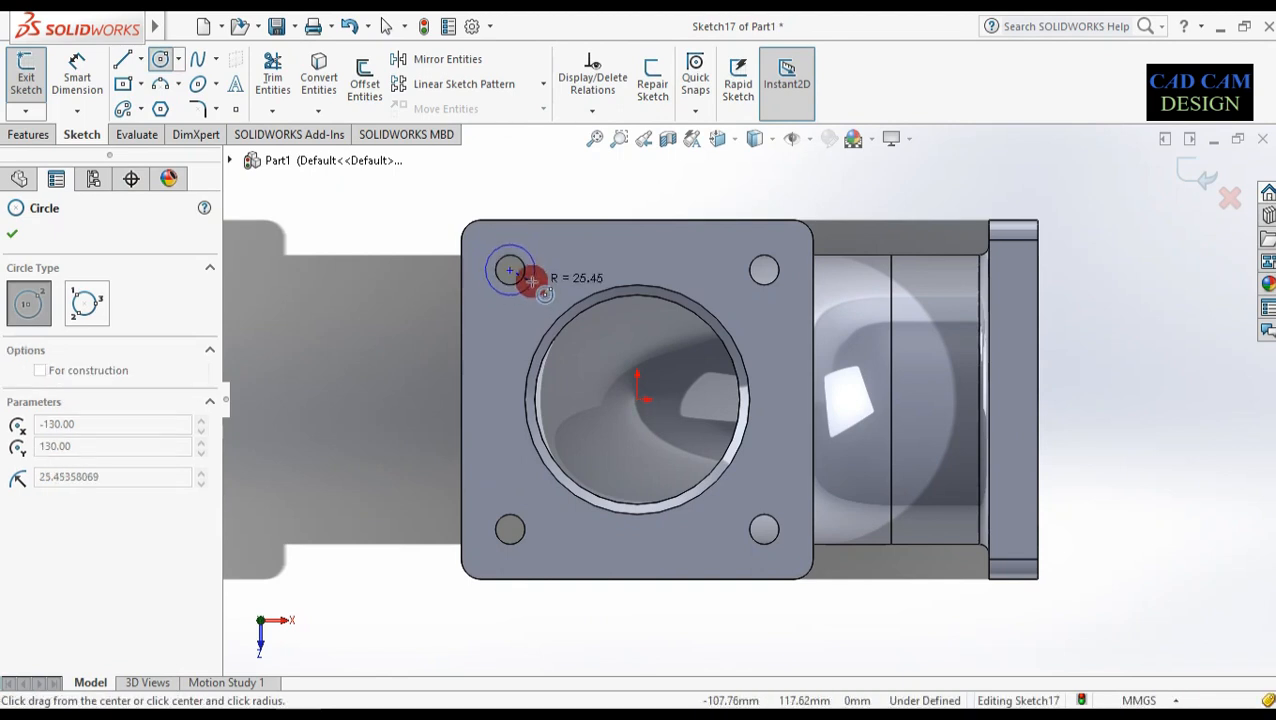
pyautogui.click(533, 281)
# - Dimension the sketched circle's diameter at 60 mm
pyautogui.moveTo(370, 336); pyautogui.dragTo(432, 238, button='right')
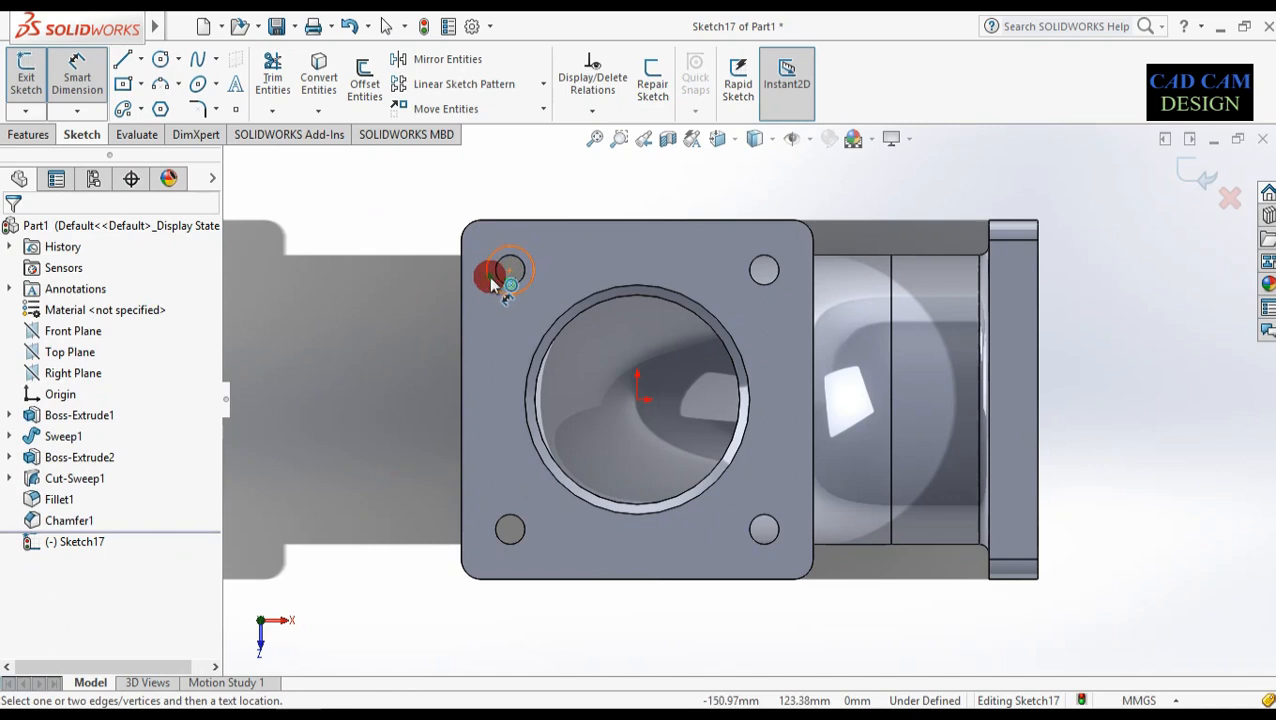
pyautogui.click(491, 284)
pyautogui.click(450, 276)
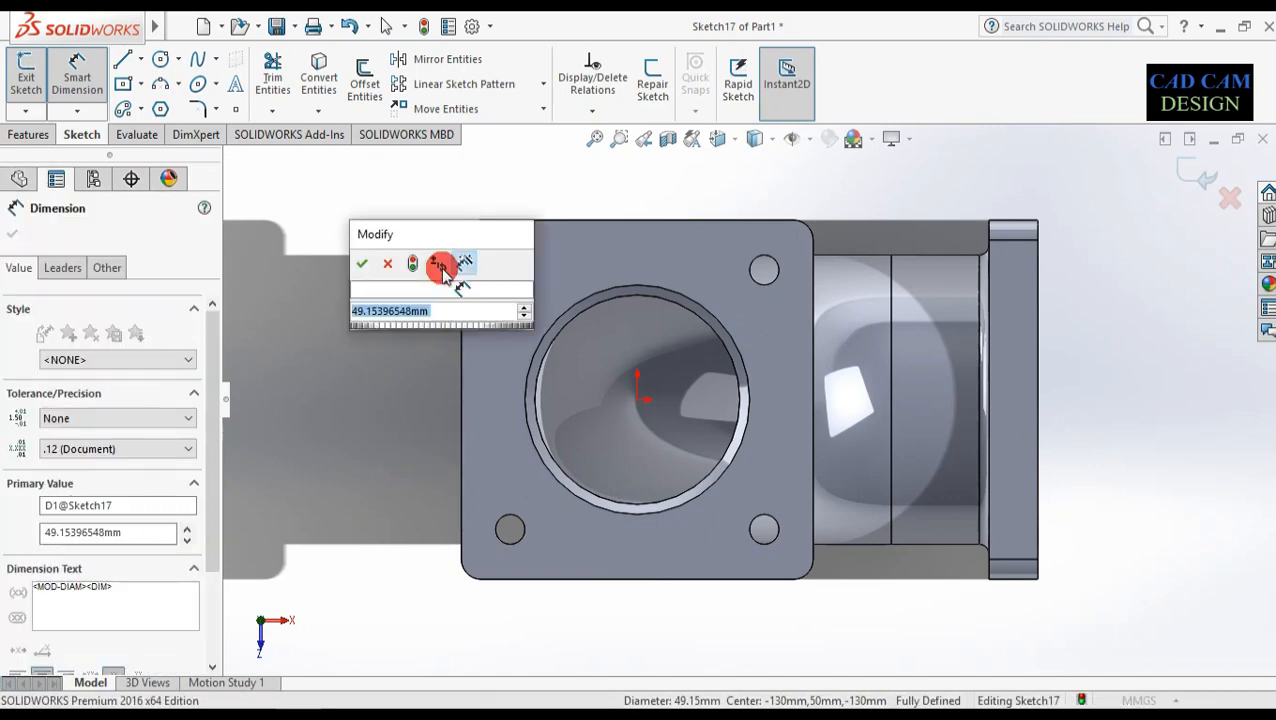
pyautogui.write('60')
pyautogui.press('Return')
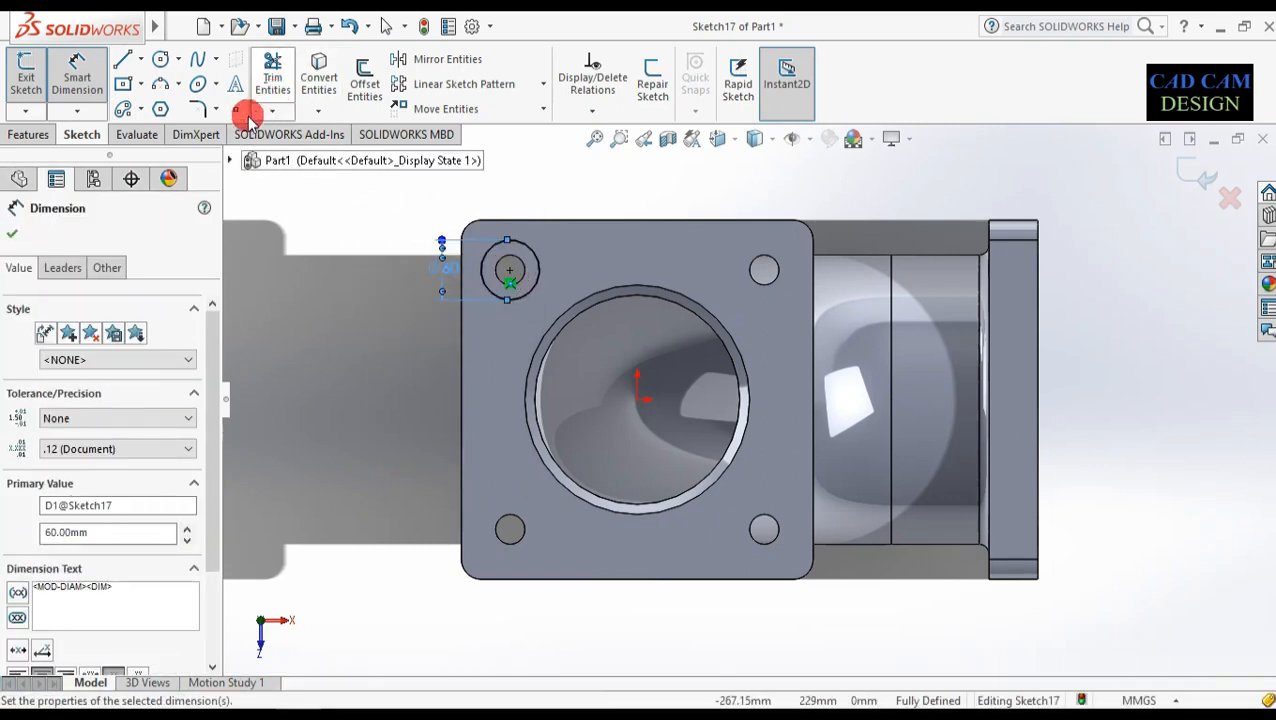
# - Draw a larger circle centred on each of the flange's other three bolt holes
pyautogui.click(764, 271)
pyautogui.click(764, 305)
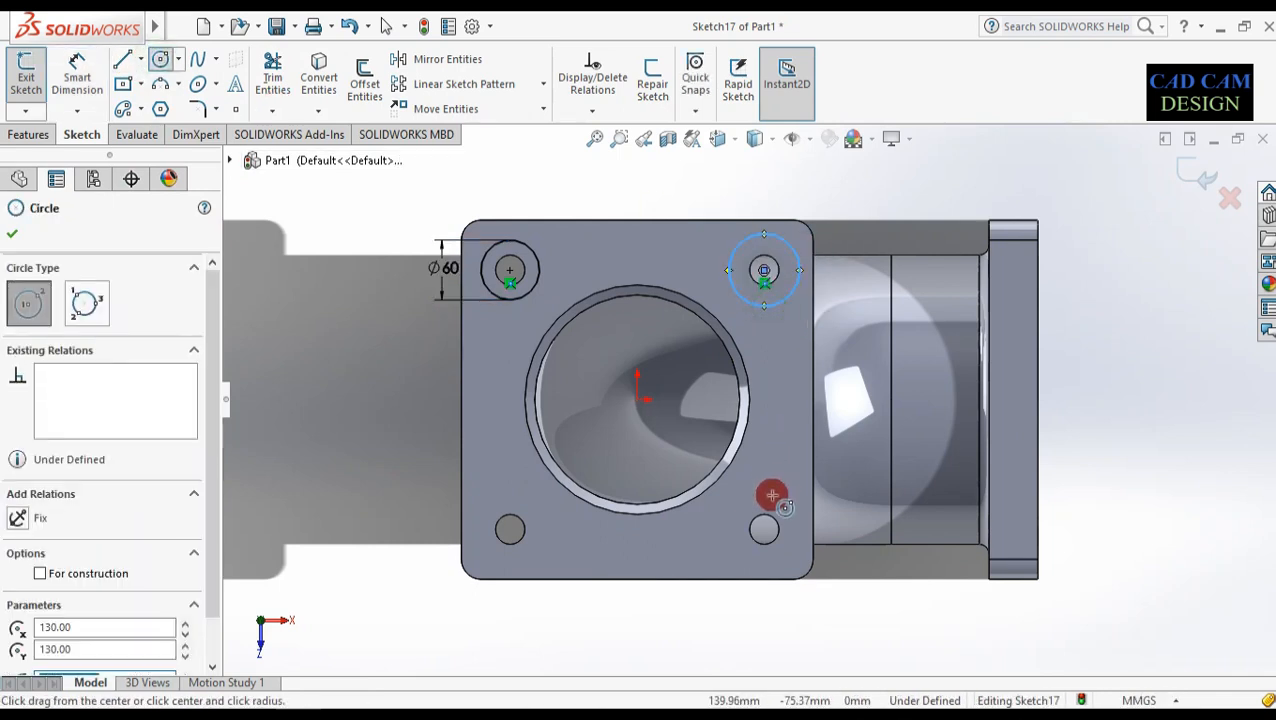
pyautogui.click(763, 530)
pyautogui.click(764, 558)
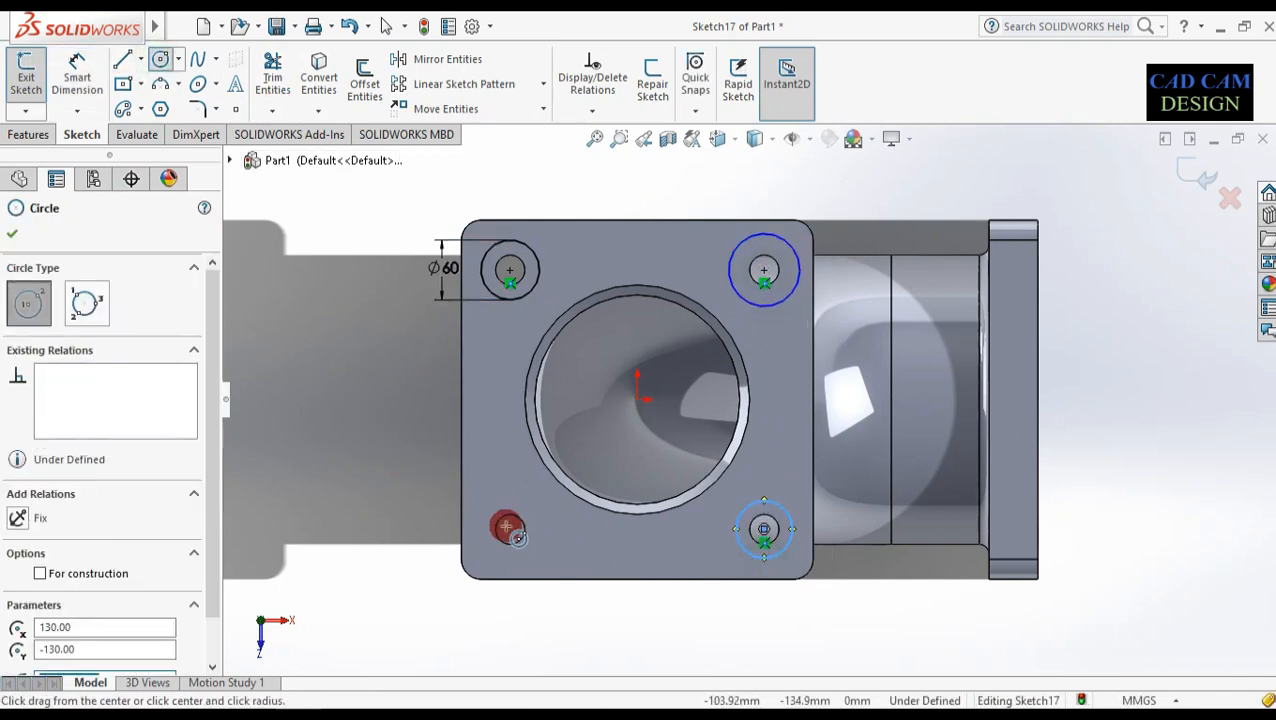
pyautogui.click(510, 528)
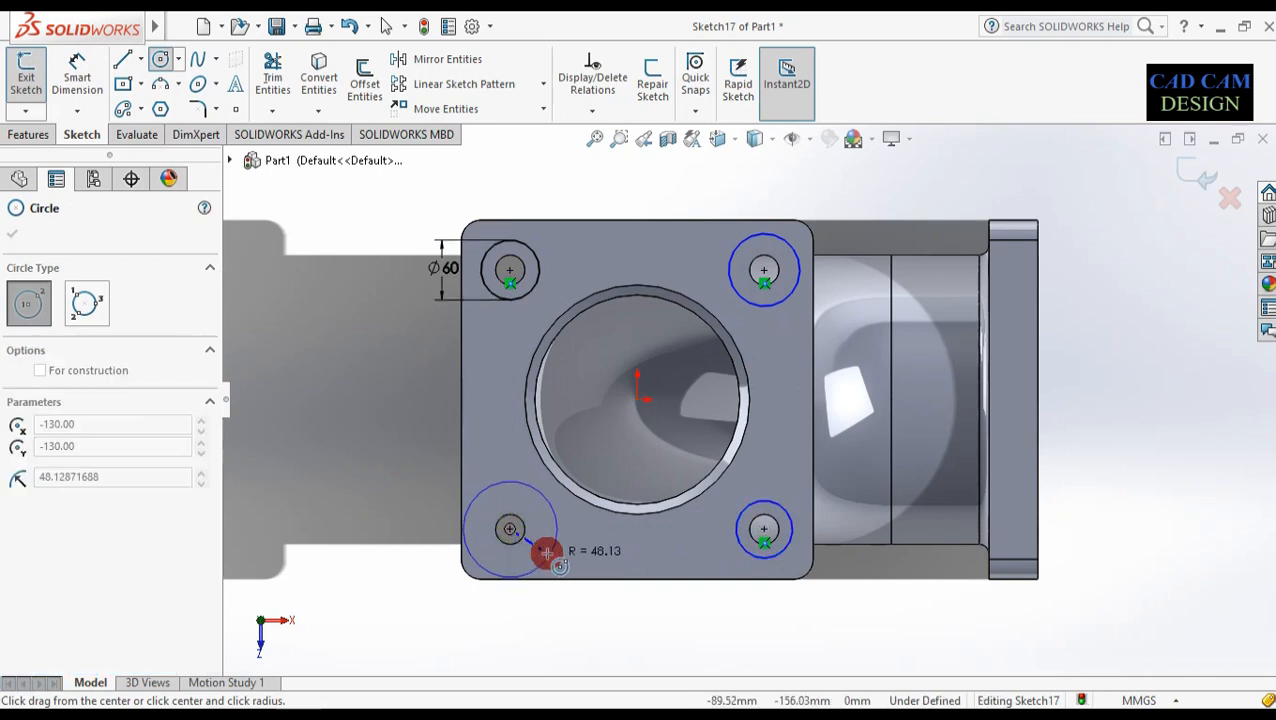
pyautogui.click(538, 545)
pyautogui.press('Escape')
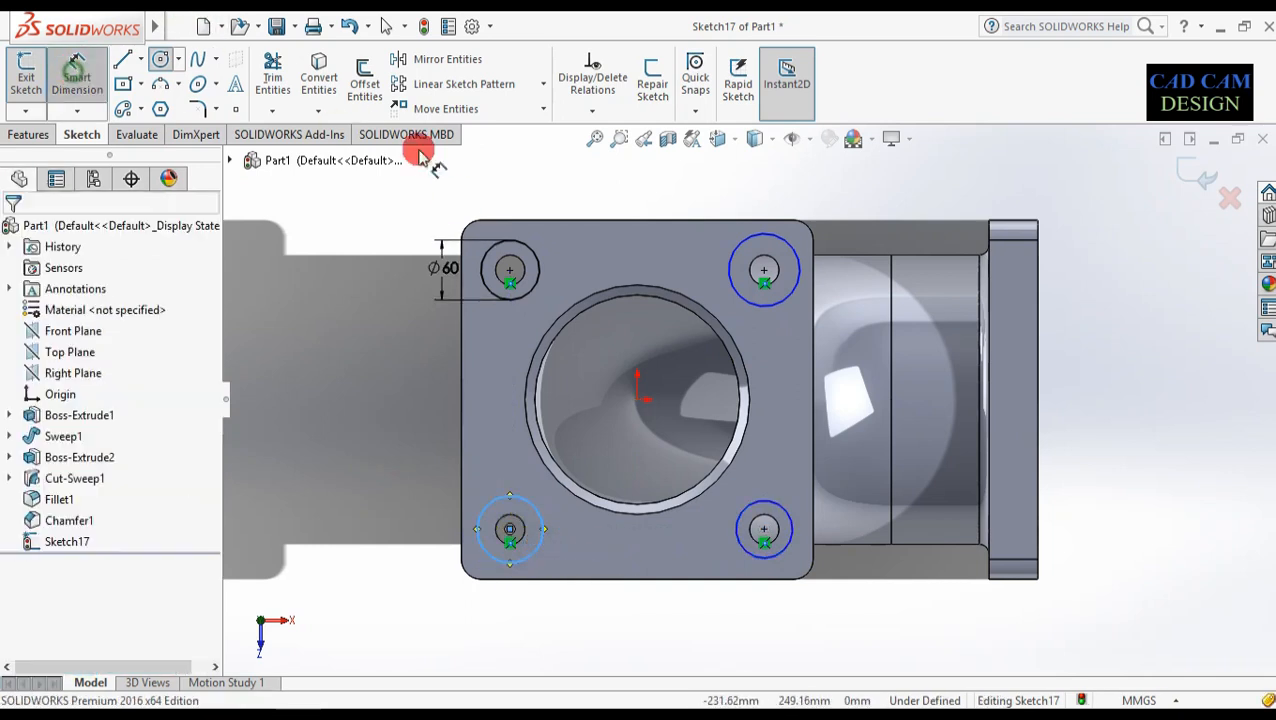
pyautogui.click(803, 273)
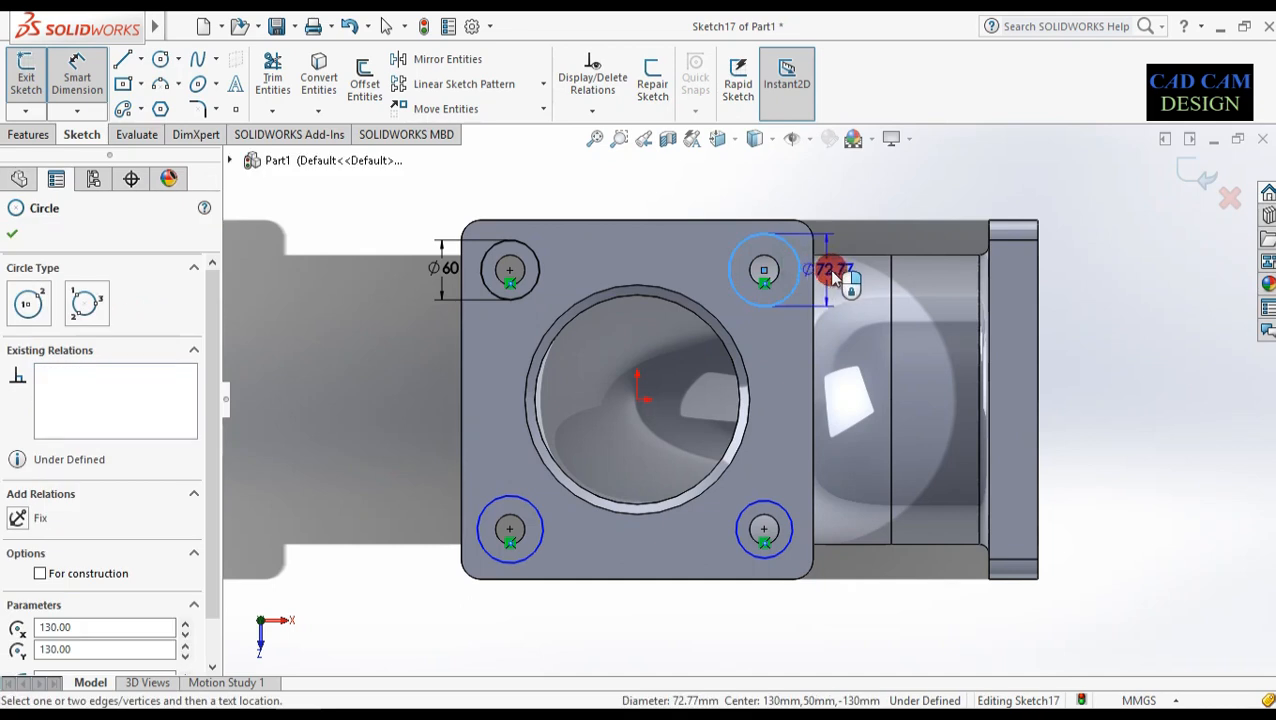
pyautogui.press('Escape')
pyautogui.press('Escape')
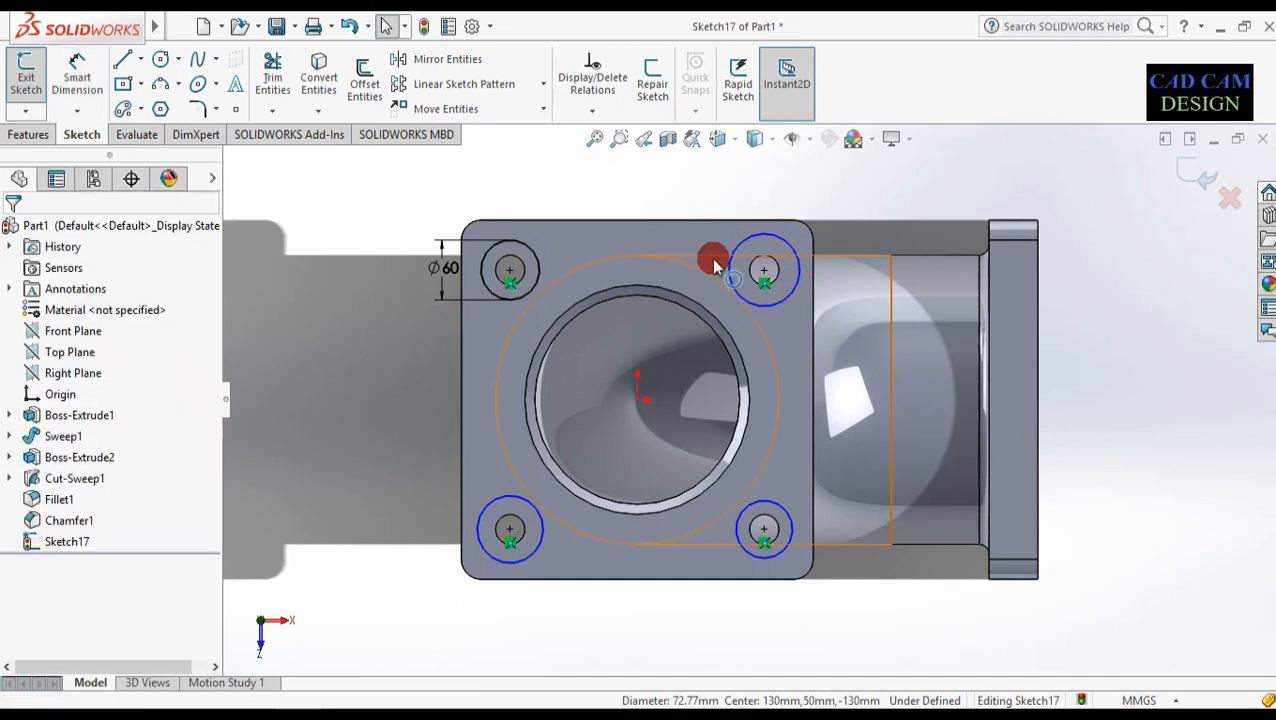
# - Apply an equal relation to all four circles around the bolt holes
pyautogui.click(538, 268)
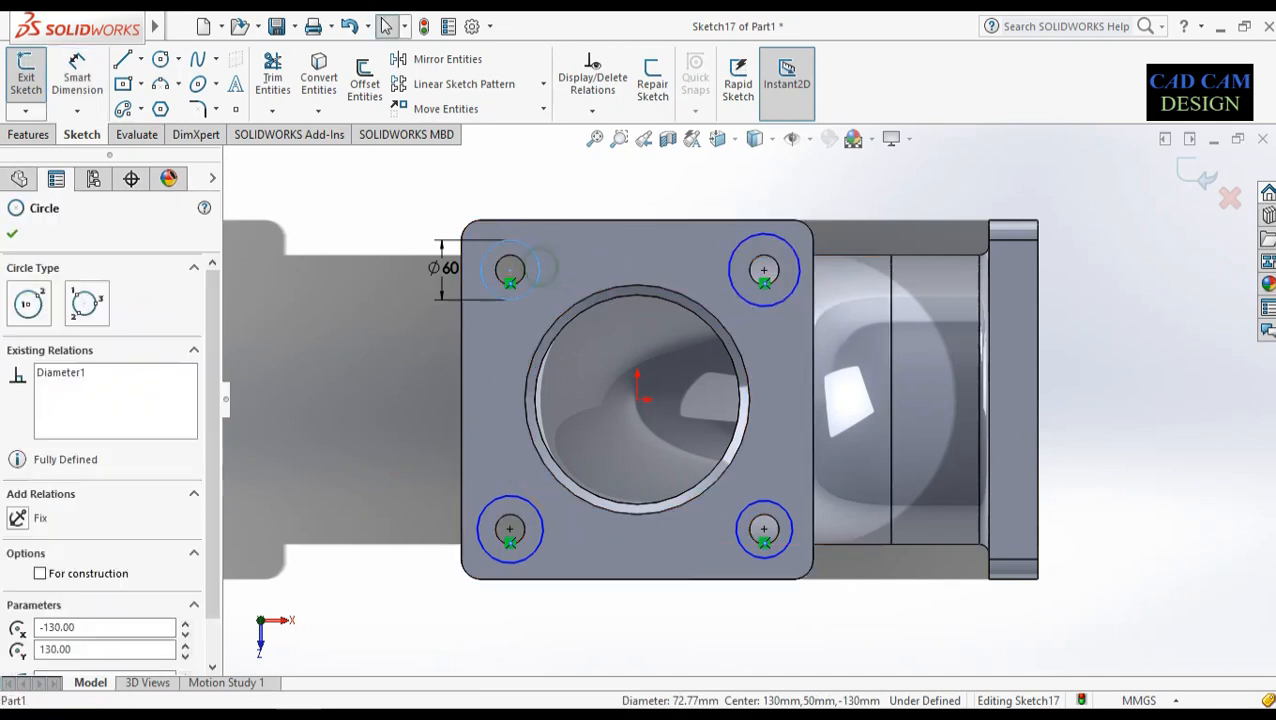
pyautogui.keyDown('ctrl'); pyautogui.click(745, 306); pyautogui.keyUp('ctrl')
pyautogui.keyDown('ctrl'); pyautogui.click(755, 515); pyautogui.keyUp('ctrl')
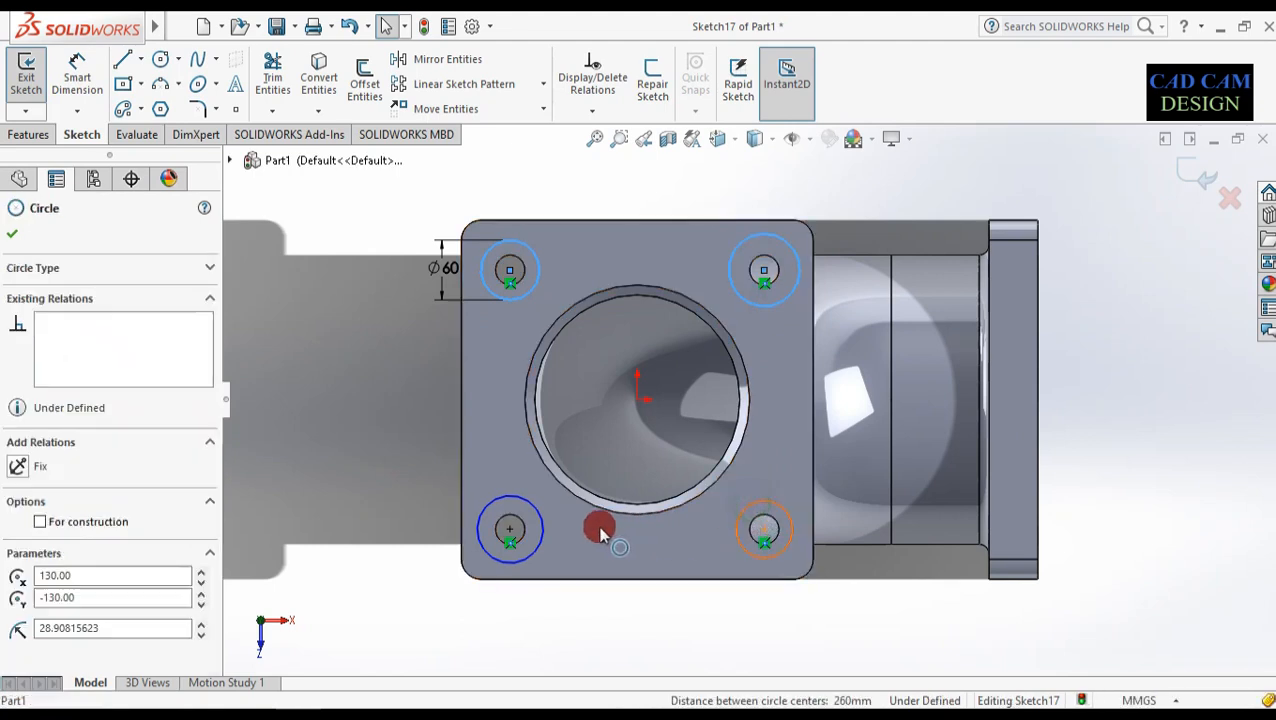
pyautogui.keyDown('ctrl'); pyautogui.click(543, 522); pyautogui.keyUp('ctrl')
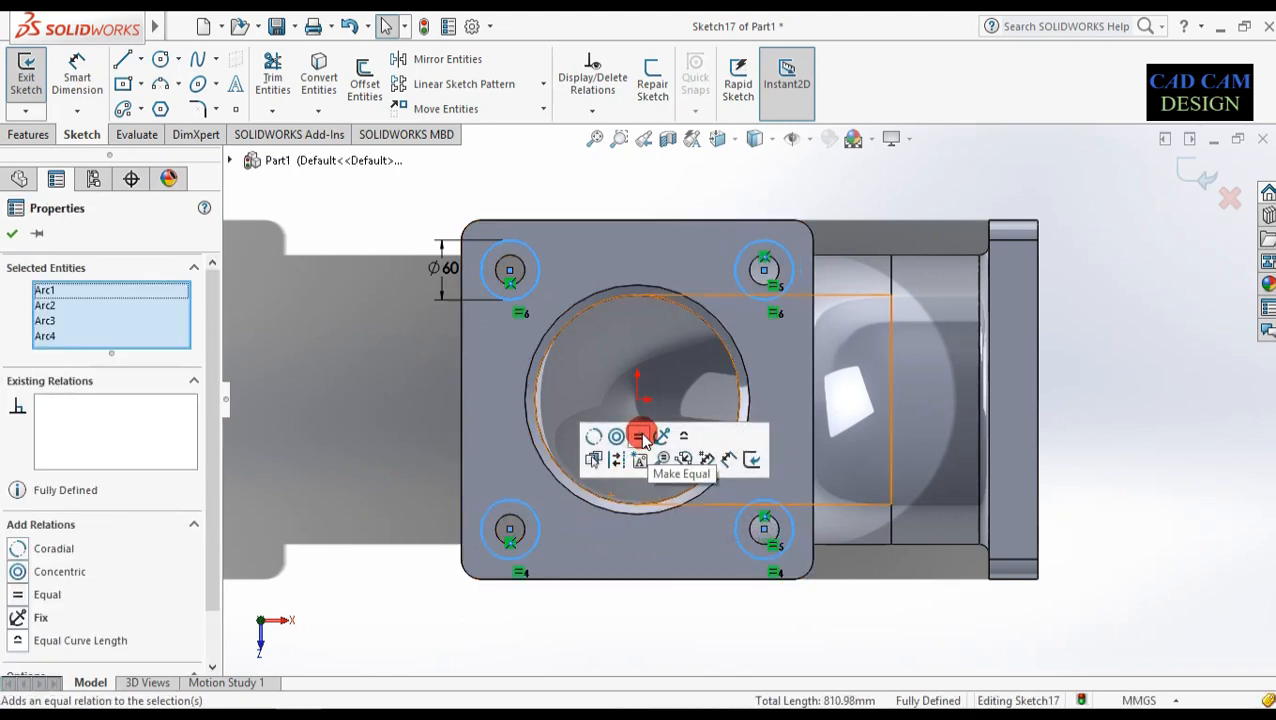
pyautogui.click(639, 436)
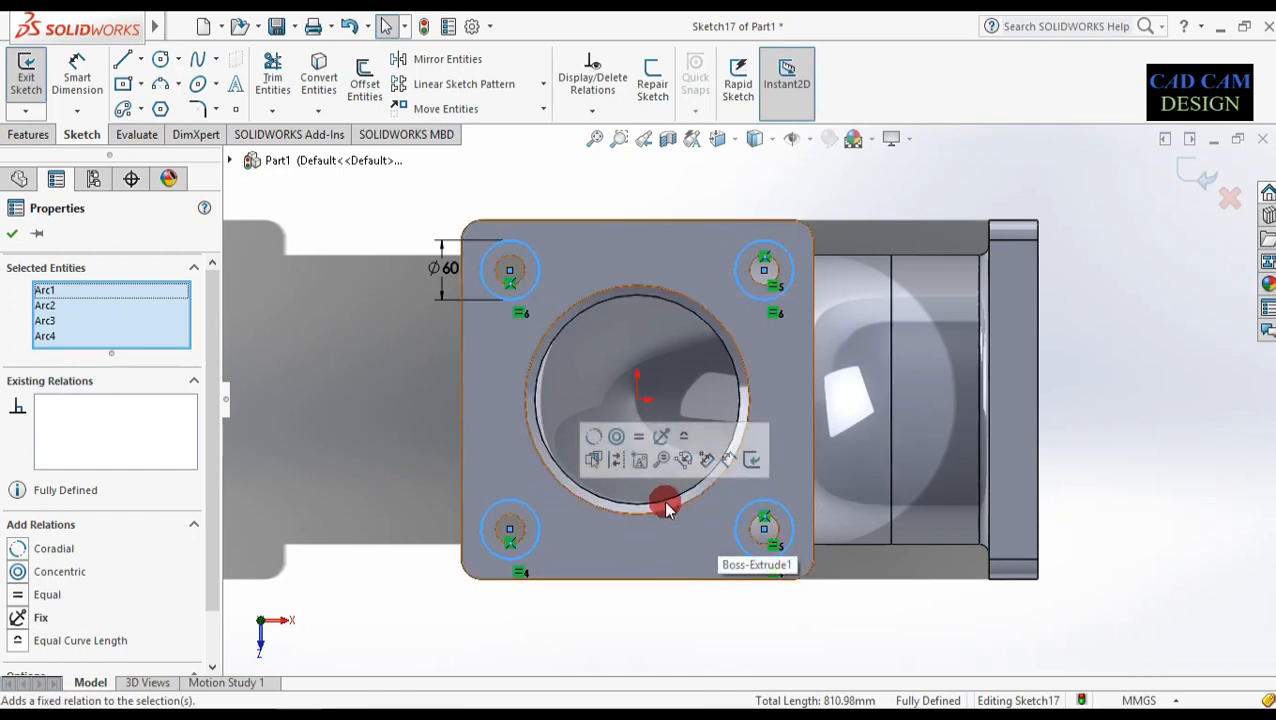
pyautogui.click(11, 236)
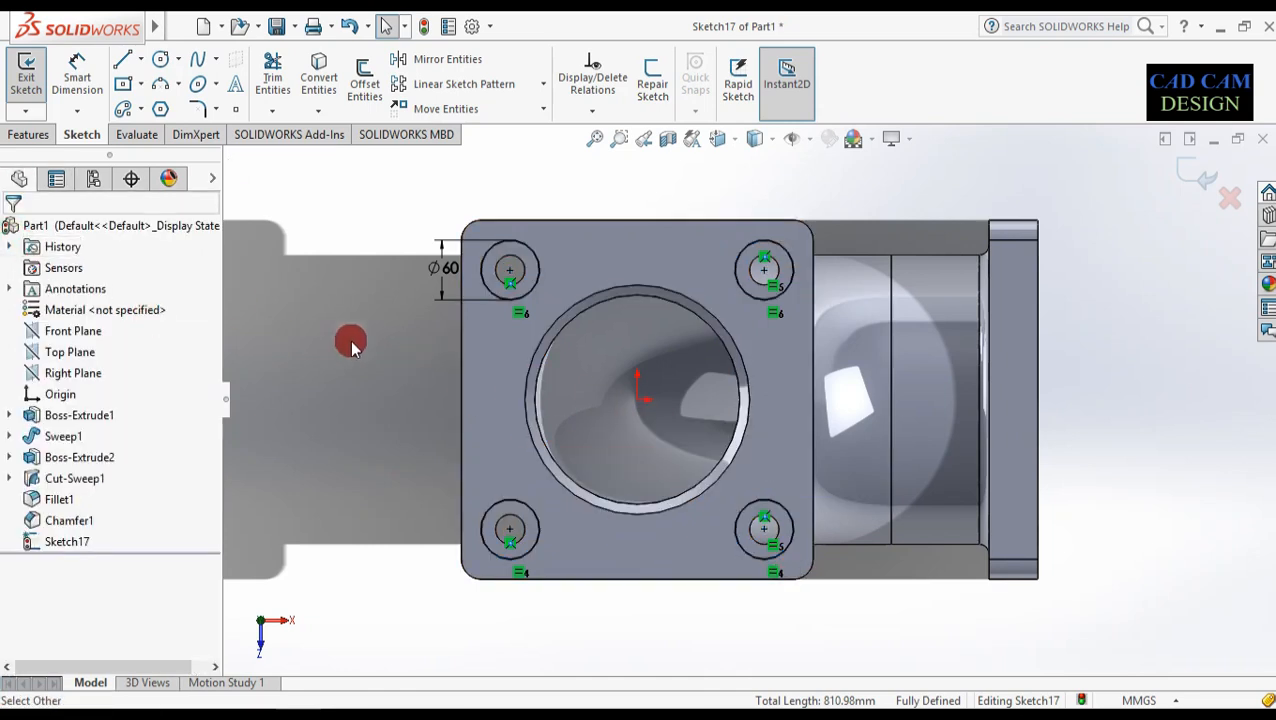
# - Cut the four 60 mm circles into the upper flange with a blind Extruded Cut 10 mm deep
pyautogui.scroll(2, 650, 340)
pyautogui.moveTo(656, 333)
pyautogui.mouseDown(button='middle')
pyautogui.moveTo(649, 191)
pyautogui.moveTo(627, 188)
pyautogui.mouseUp(button='middle')
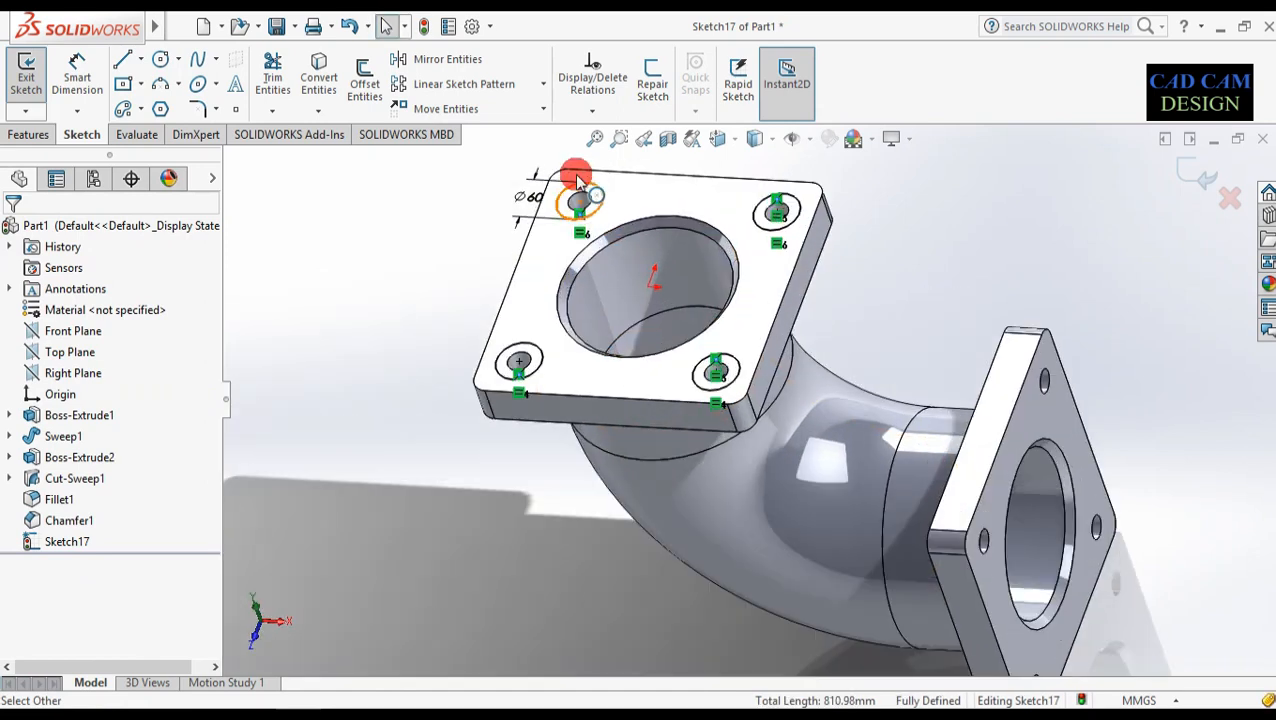
pyautogui.click(30, 134)
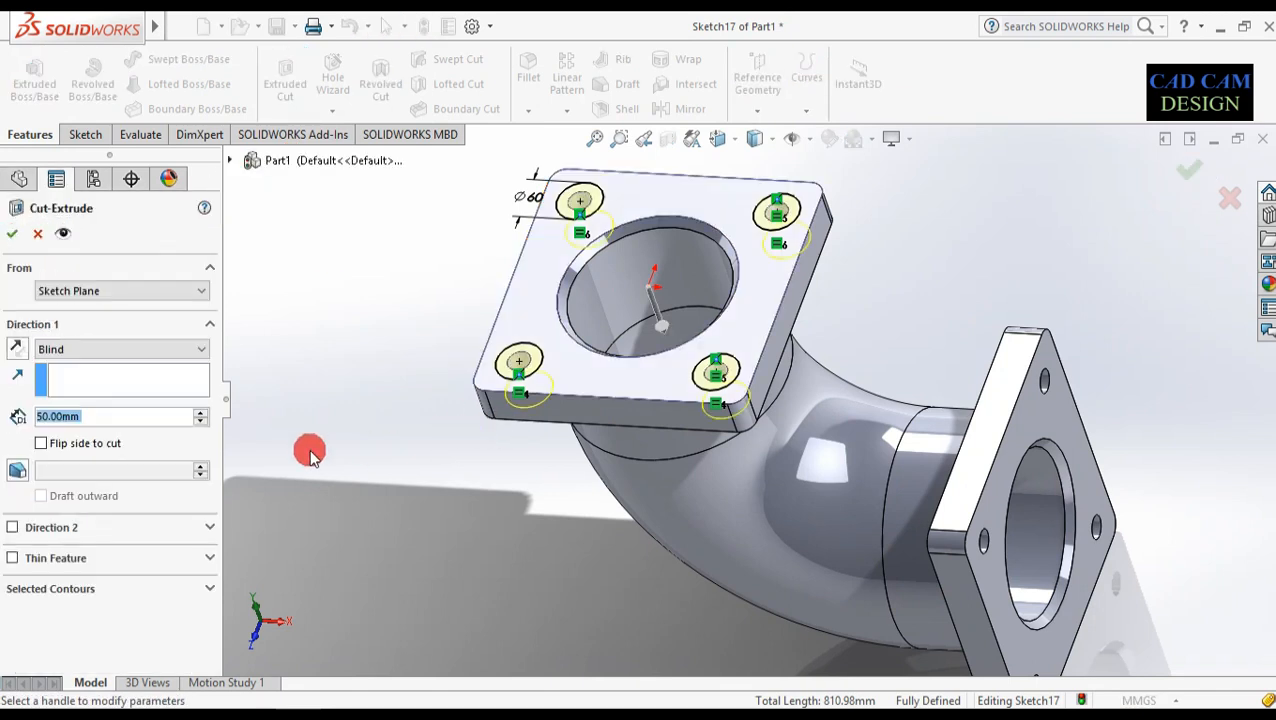
pyautogui.write('10')
pyautogui.press('Return')
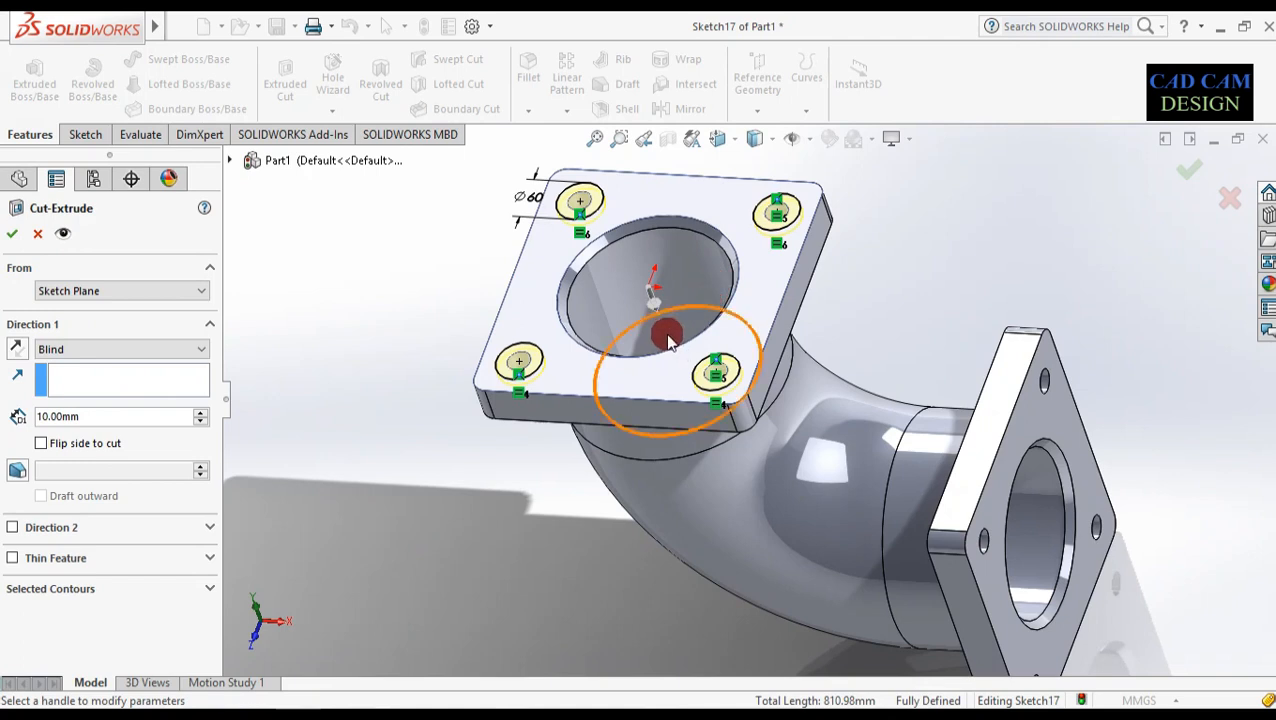
pyautogui.moveTo(668, 336); pyautogui.dragTo(710, 203, button='middle')
pyautogui.moveTo(1180, 175); pyautogui.dragTo(1222, 135, button='middle')
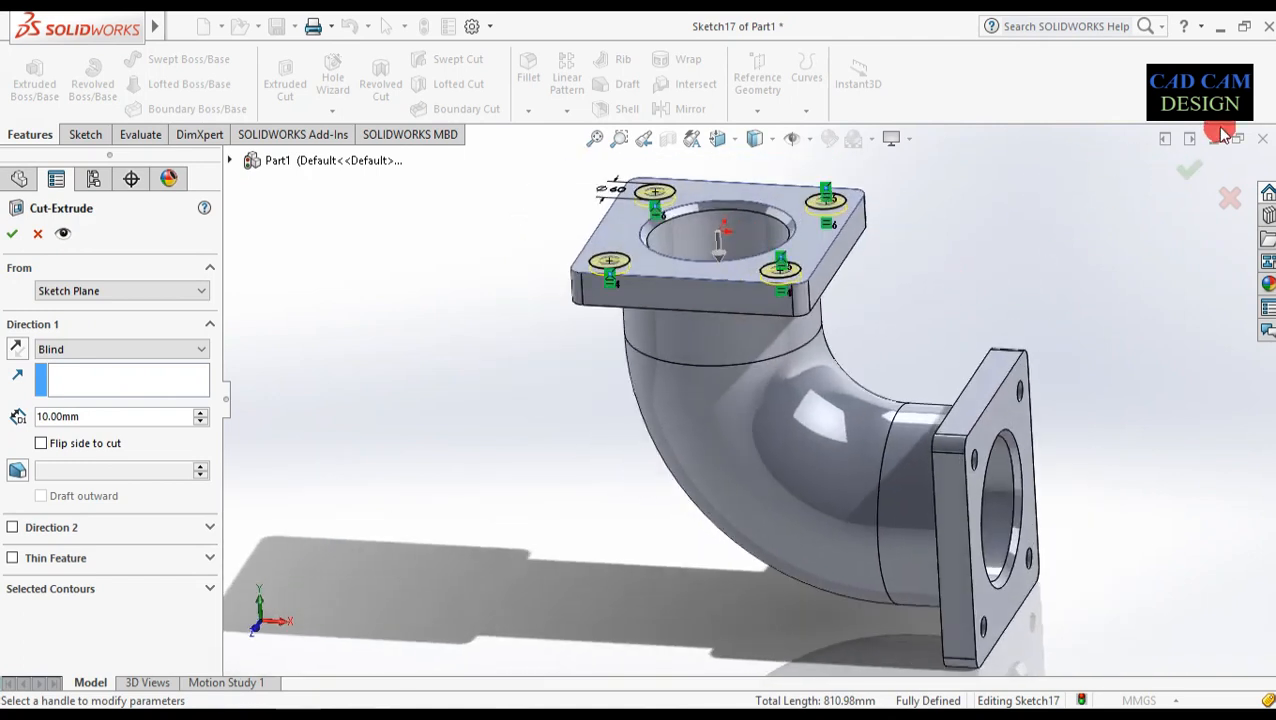
pyautogui.click(1195, 180)
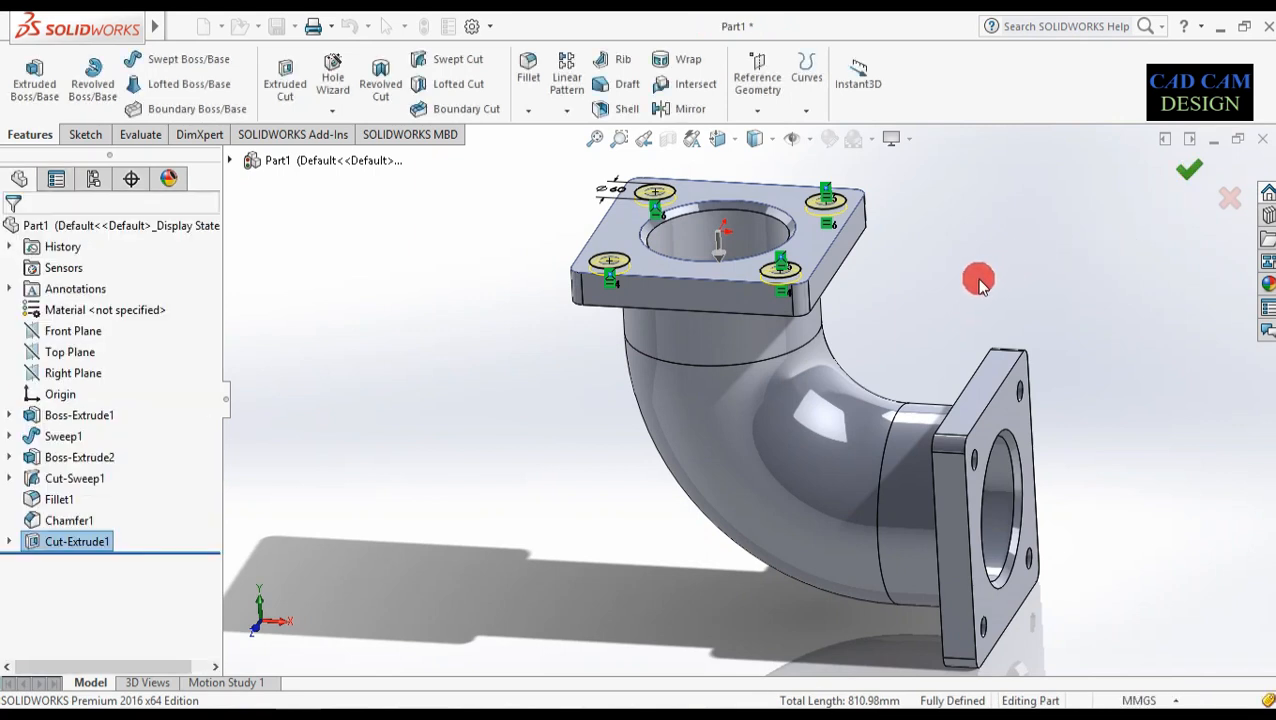
pyautogui.moveTo(957, 277); pyautogui.dragTo(977, 362, button='middle')
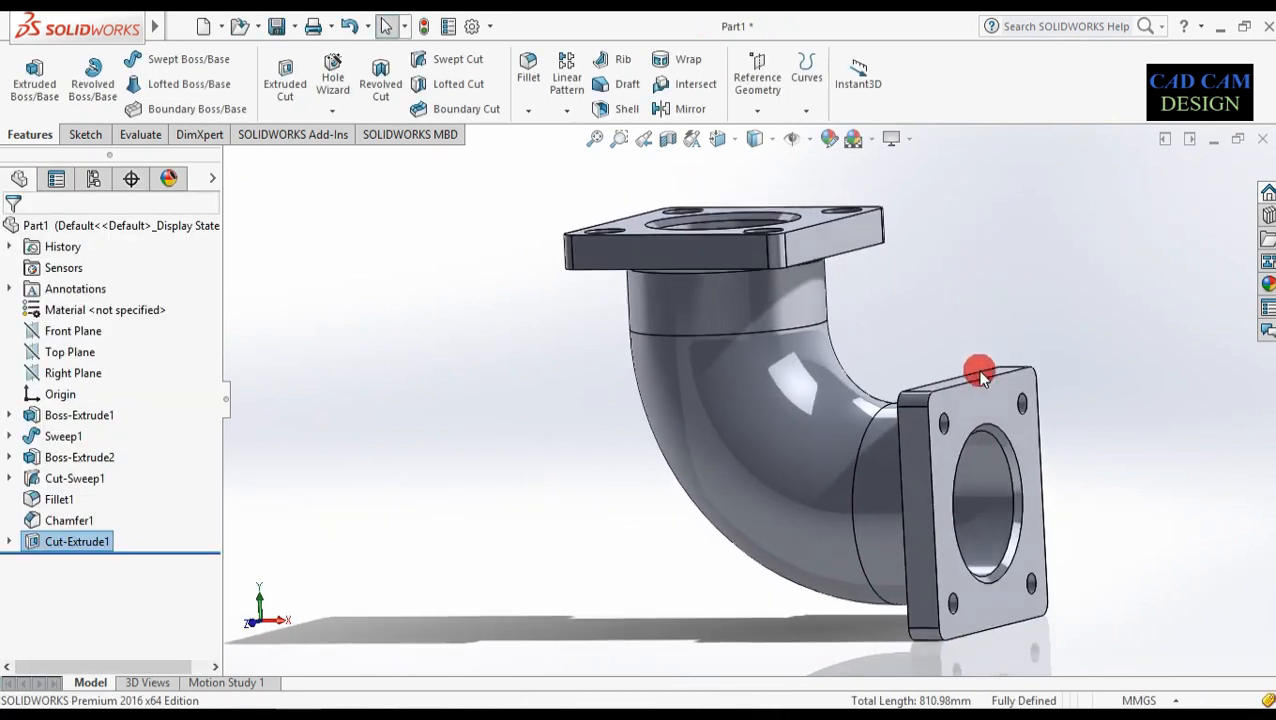
# - Start a sketch on the side flange's outer face and draw a circle about 61 mm in diameter centred on its upper-left bolt hole
pyautogui.click(978, 396)
pyautogui.click(1050, 340)
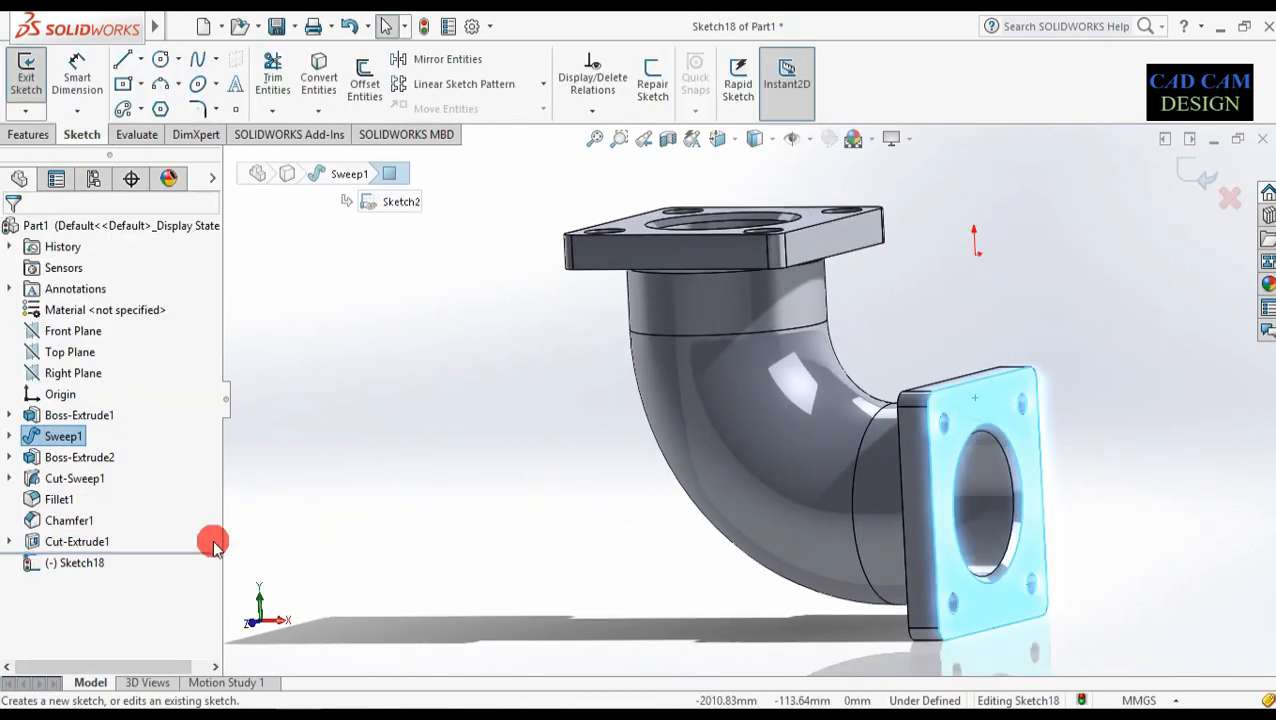
pyautogui.rightClick(93, 566)
pyautogui.click(125, 414)
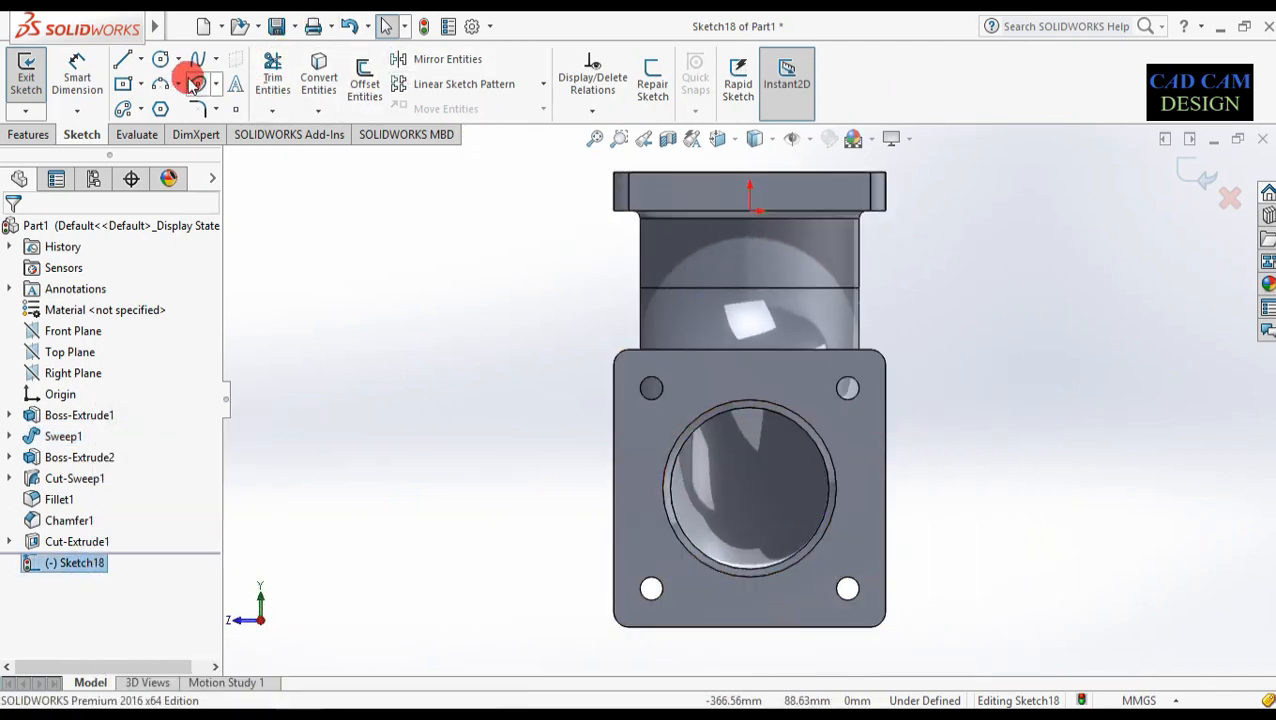
pyautogui.click(167, 62)
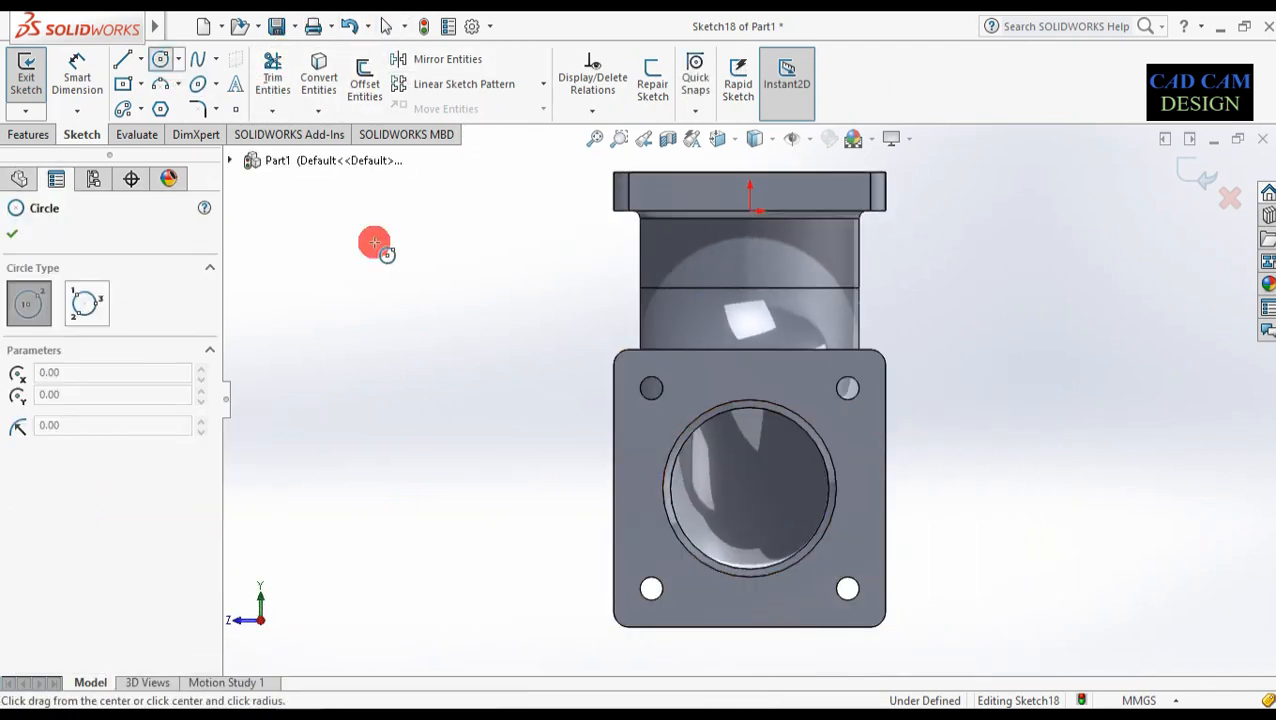
pyautogui.click(651, 388)
pyautogui.click(664, 407)
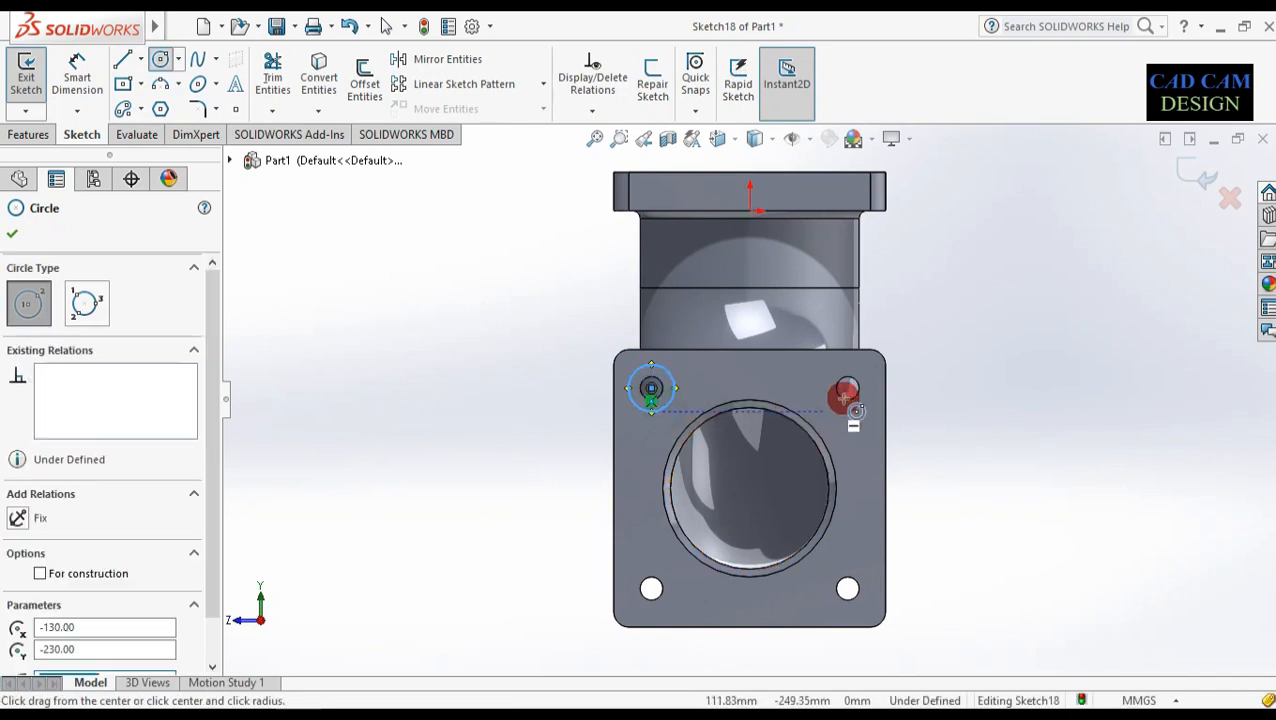
# - Draw a larger circle centred on each of the side flange's other three bolt holes
pyautogui.click(848, 389)
pyautogui.click(849, 407)
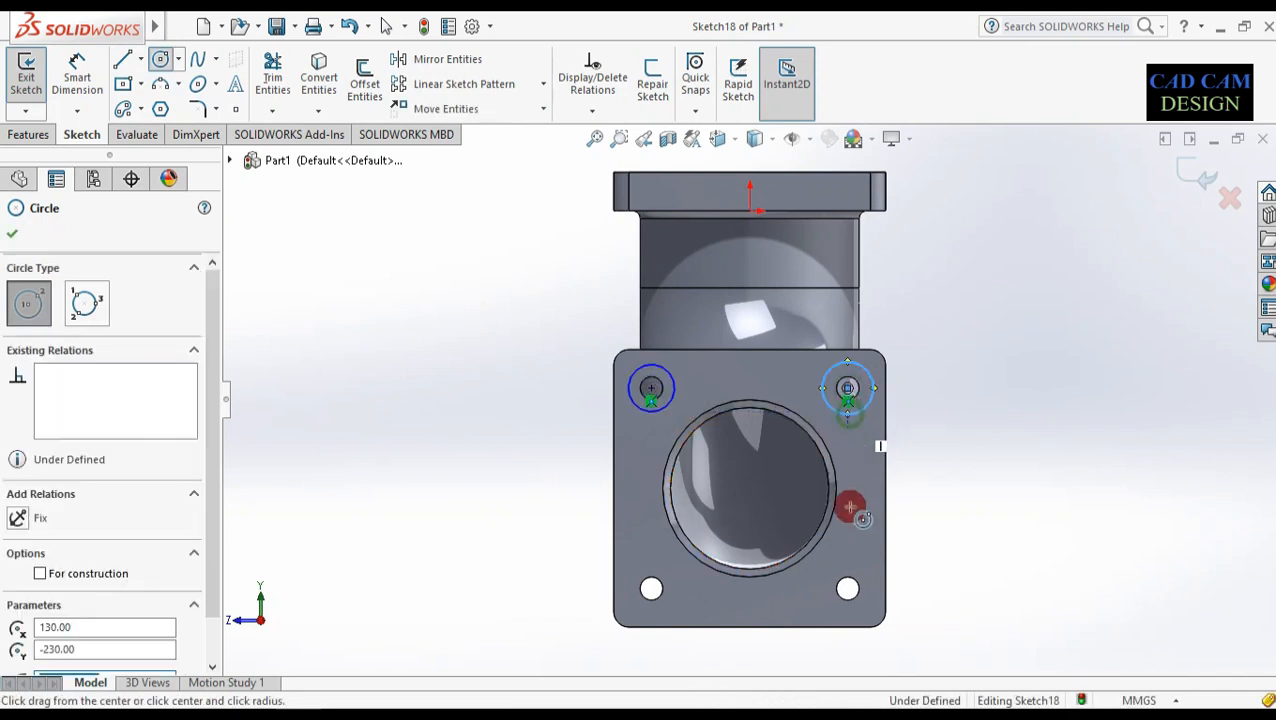
pyautogui.click(847, 590)
pyautogui.click(858, 606)
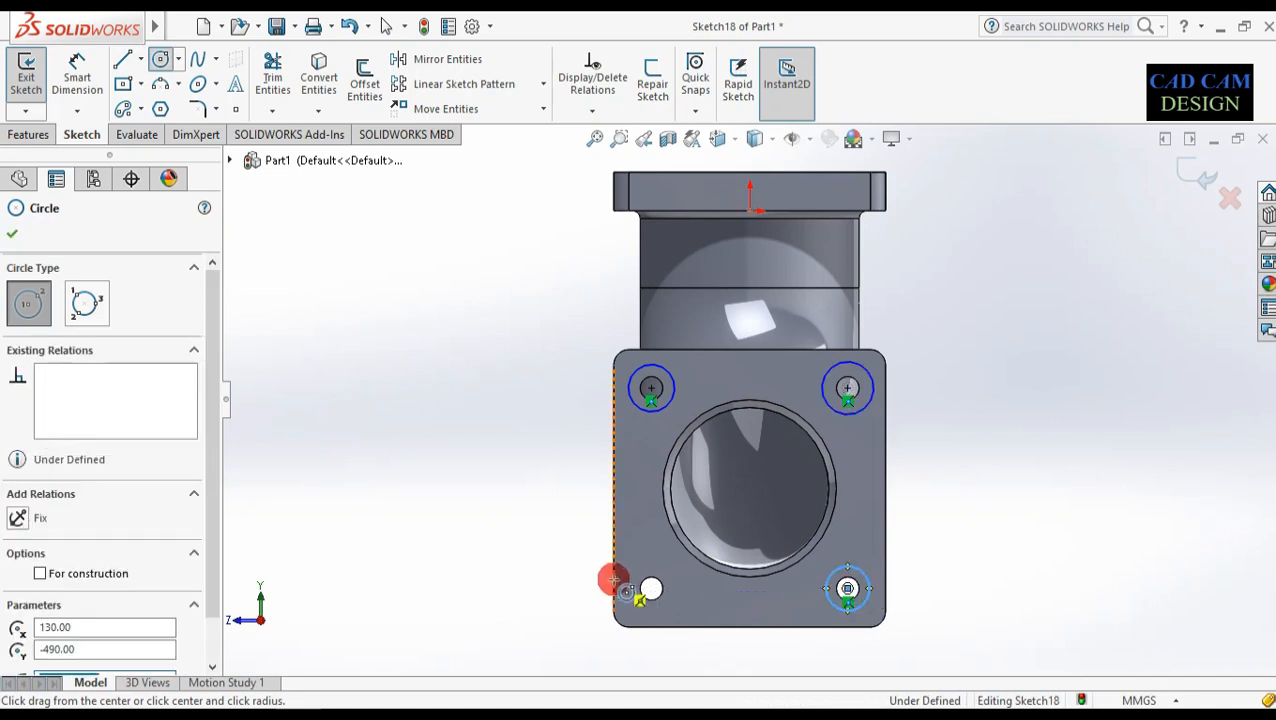
pyautogui.click(651, 588)
pyautogui.click(670, 598)
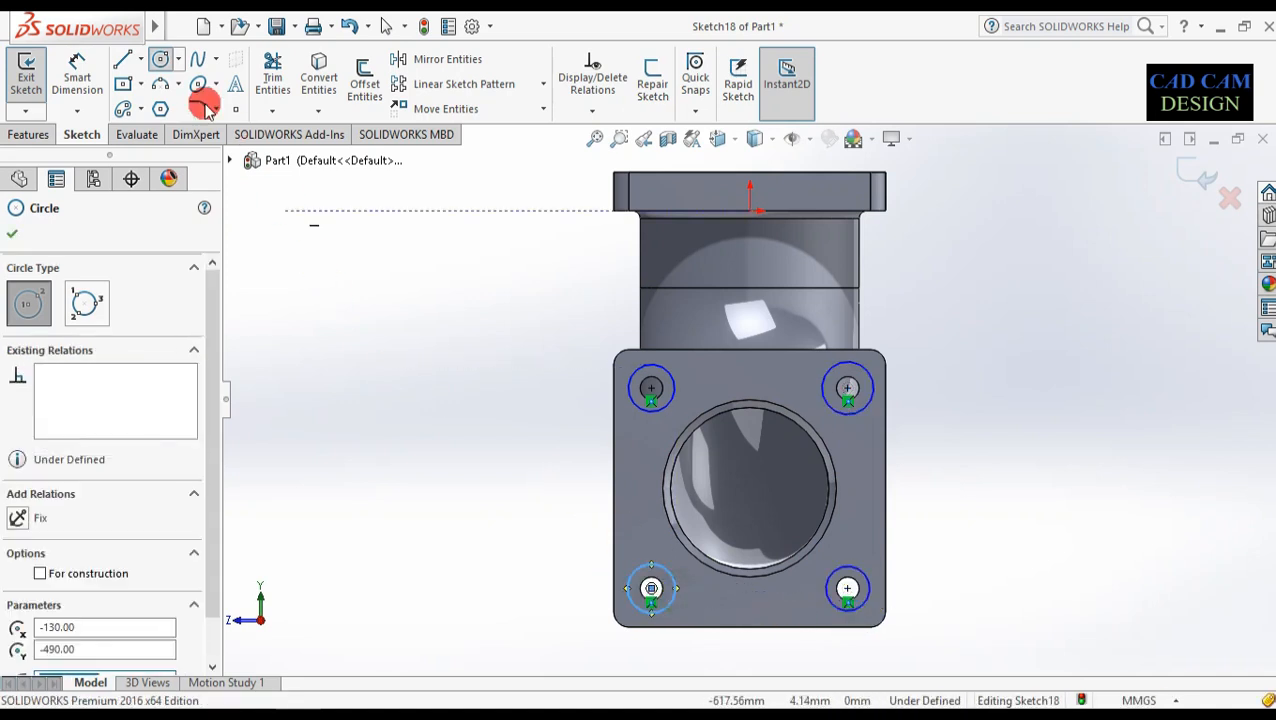
# - Dimension the diameter of the circle around the side flange's upper-left bolt hole at 60 mm
pyautogui.click(97, 78)
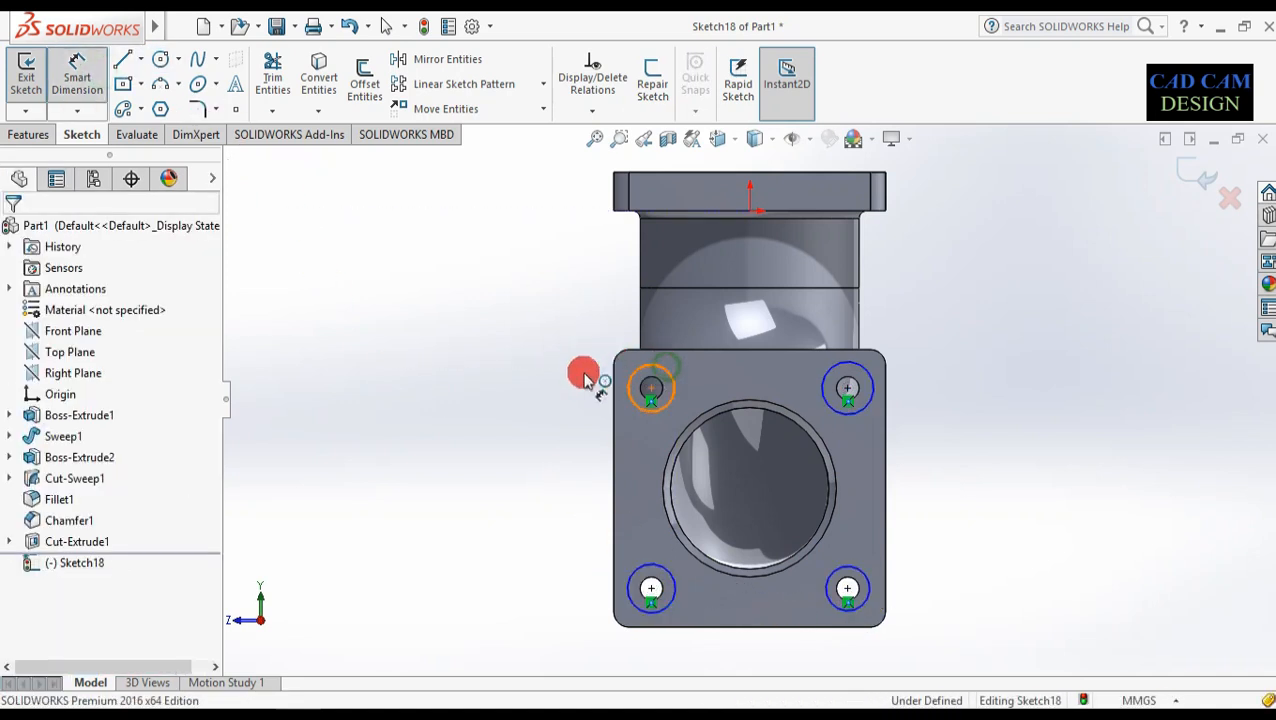
pyautogui.click(630, 386)
pyautogui.click(555, 390)
pyautogui.write('60')
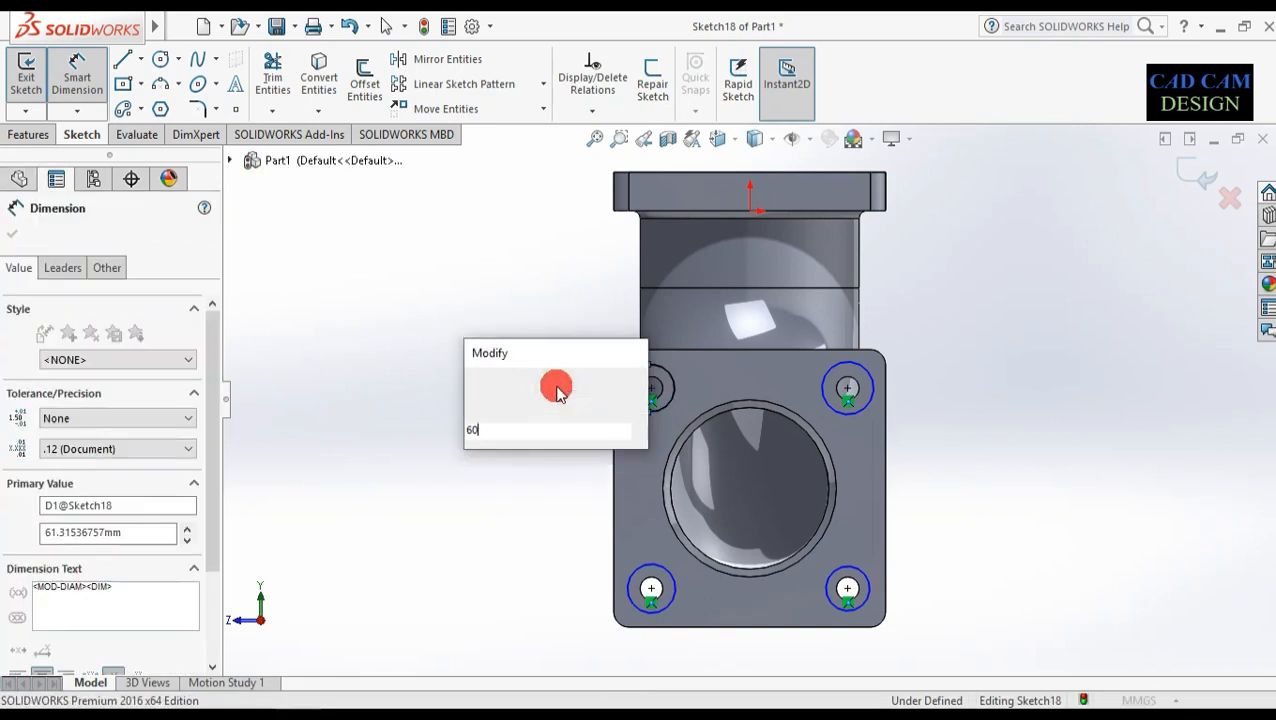
pyautogui.press('Return')
pyautogui.press('Escape')
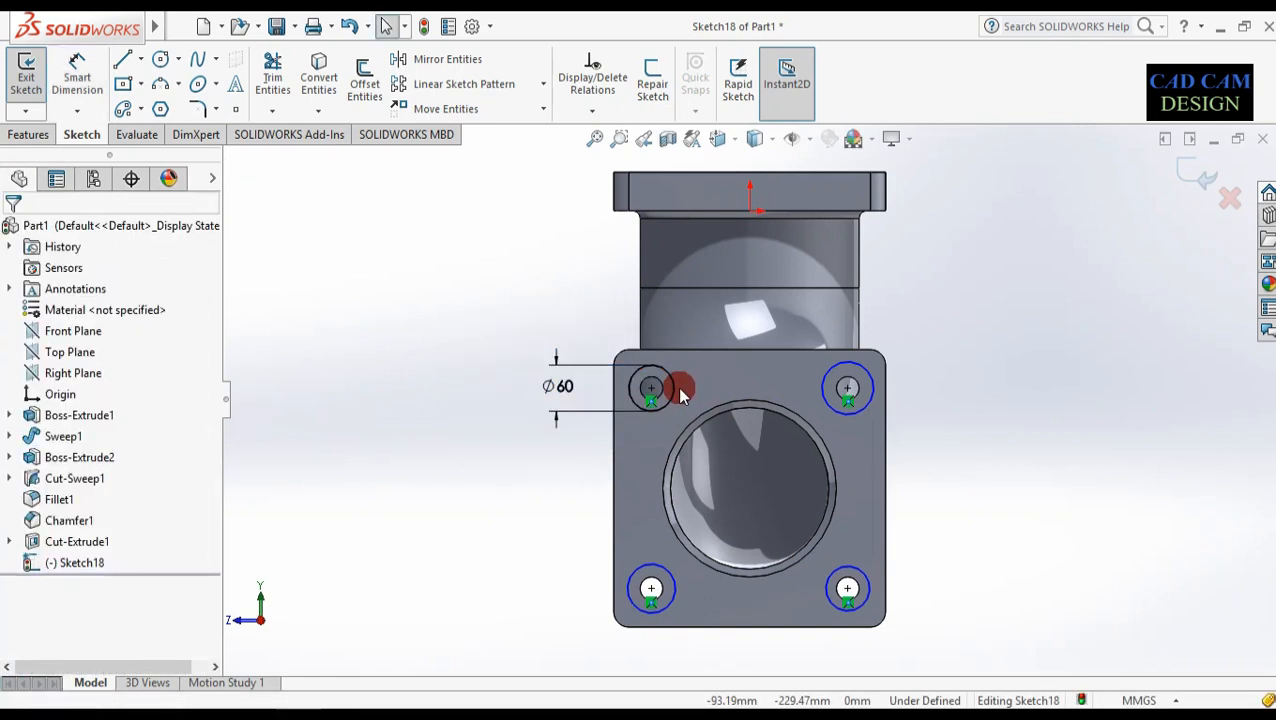
# - Apply an equal relation to all four circles around the side flange's bolt holes
pyautogui.click(676, 393)
pyautogui.keyDown('ctrl'); pyautogui.click(830, 401); pyautogui.keyUp('ctrl')
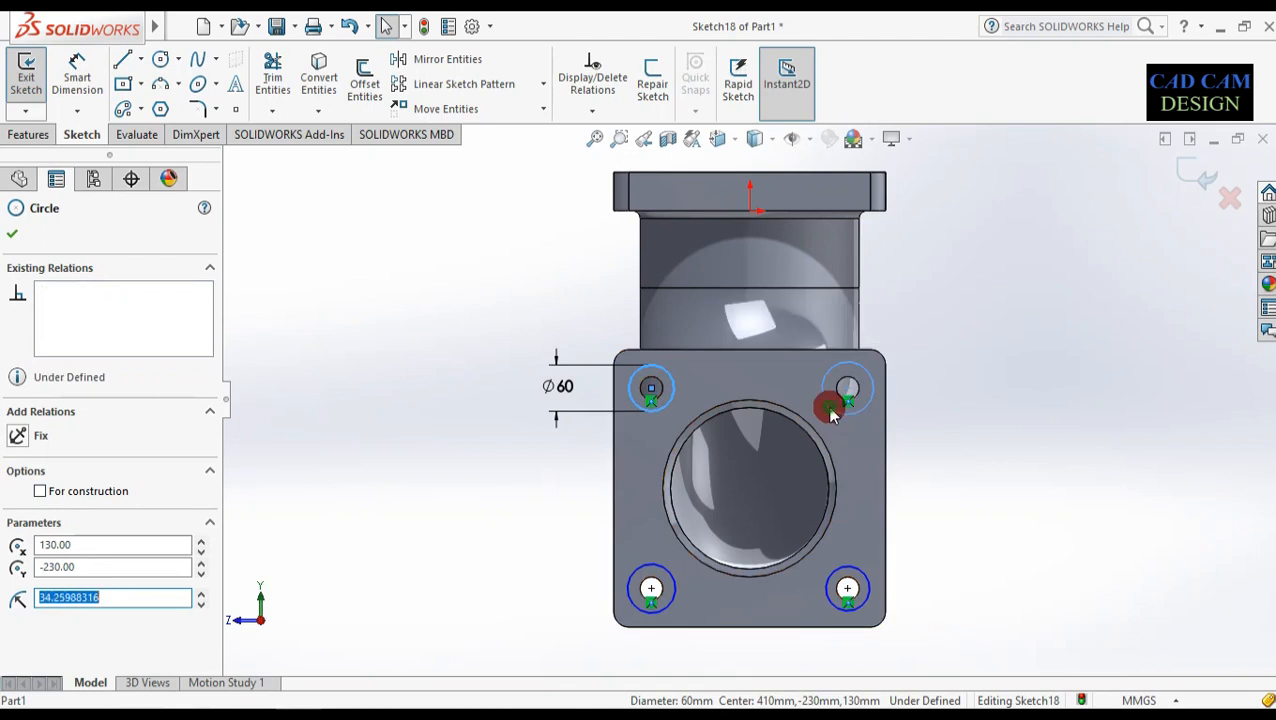
pyautogui.keyDown('ctrl'); pyautogui.click(830, 606); pyautogui.keyUp('ctrl')
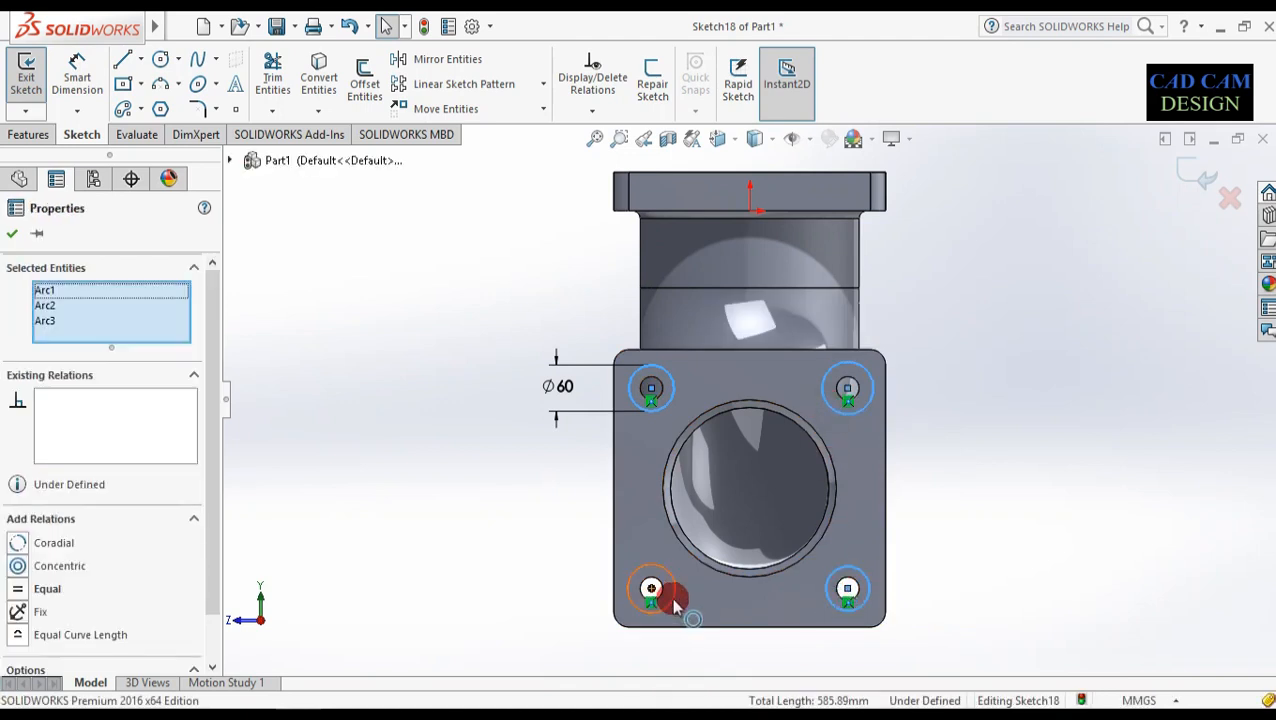
pyautogui.keyDown('ctrl'); pyautogui.click(693, 596); pyautogui.keyUp('ctrl')
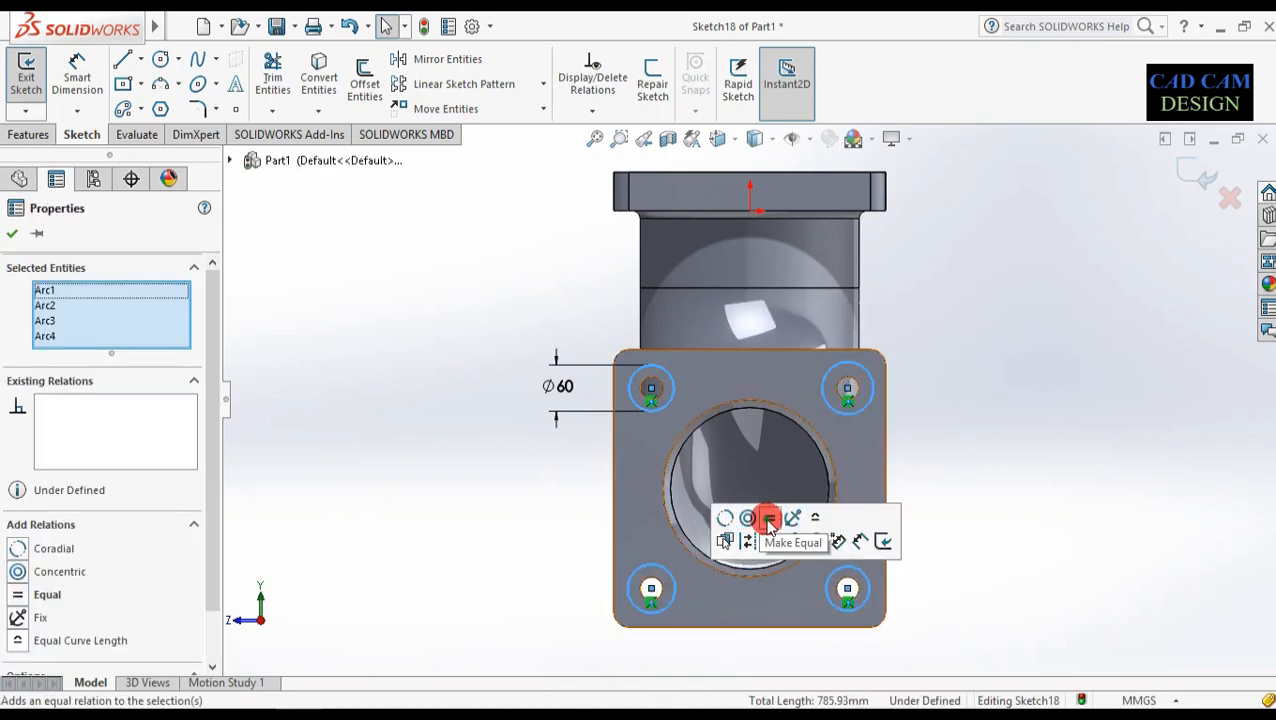
pyautogui.click(769, 520)
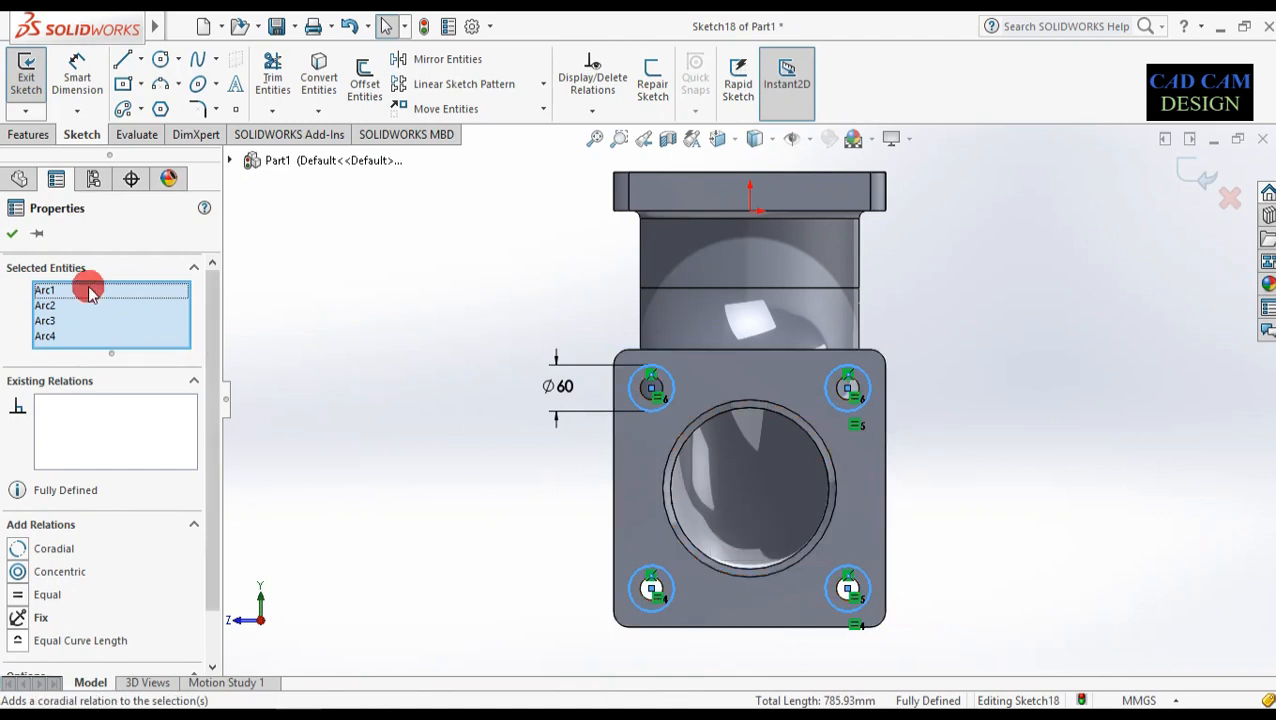
pyautogui.click(13, 233)
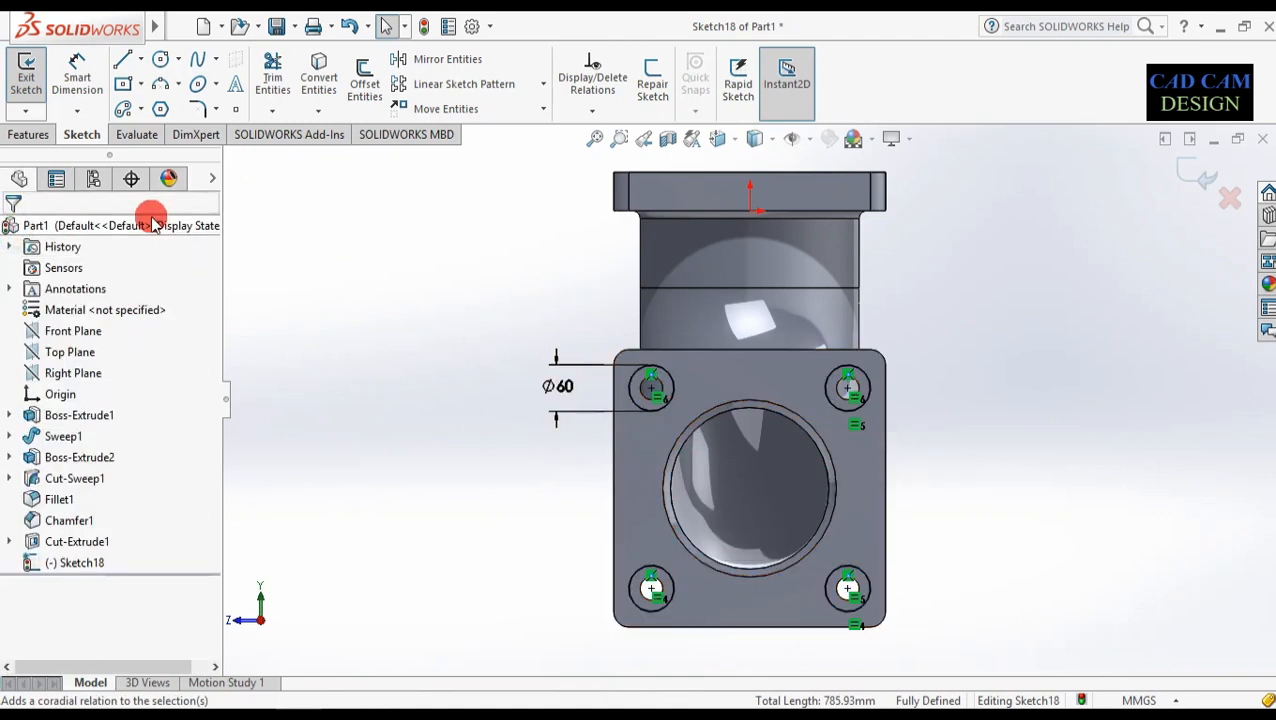
# - Cut the four 60 mm circles into the side flange with a blind Extruded Cut 10 mm deep
pyautogui.click(30, 135)
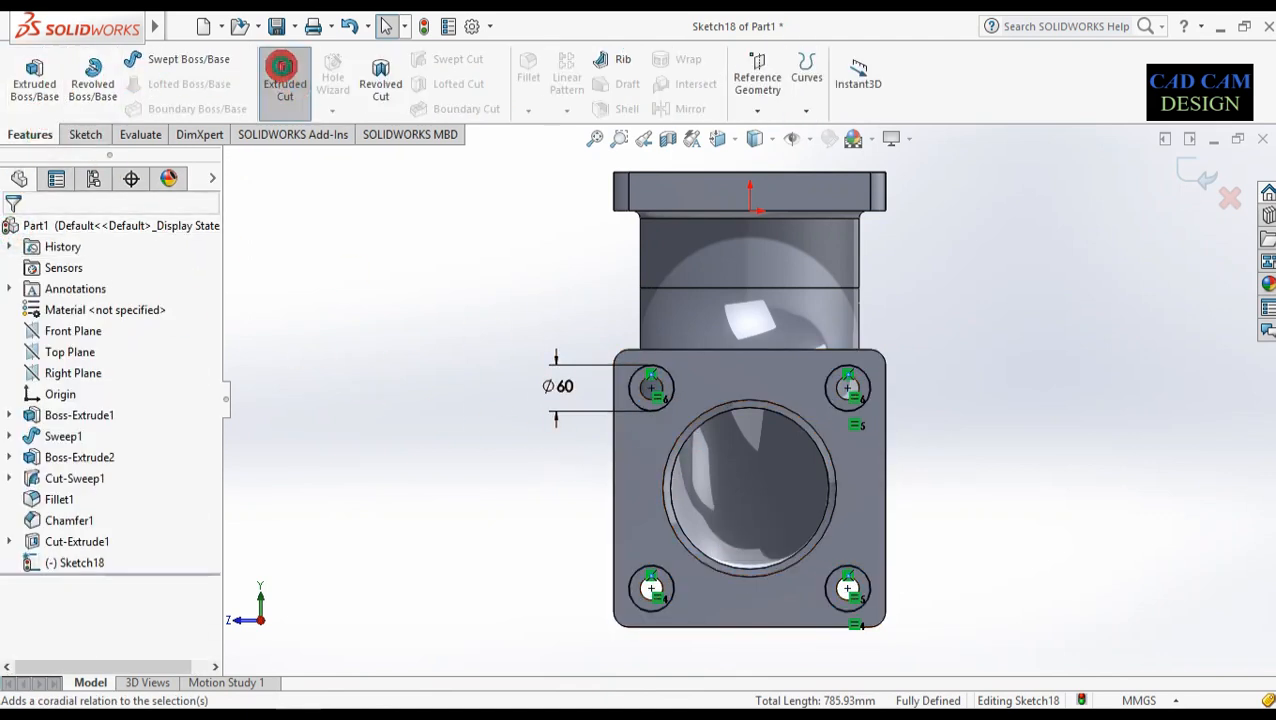
pyautogui.moveTo(492, 487); pyautogui.dragTo(604, 538, button='middle')
pyautogui.scroll(-3, 833, 480)
pyautogui.scroll(-3, 971, 440)
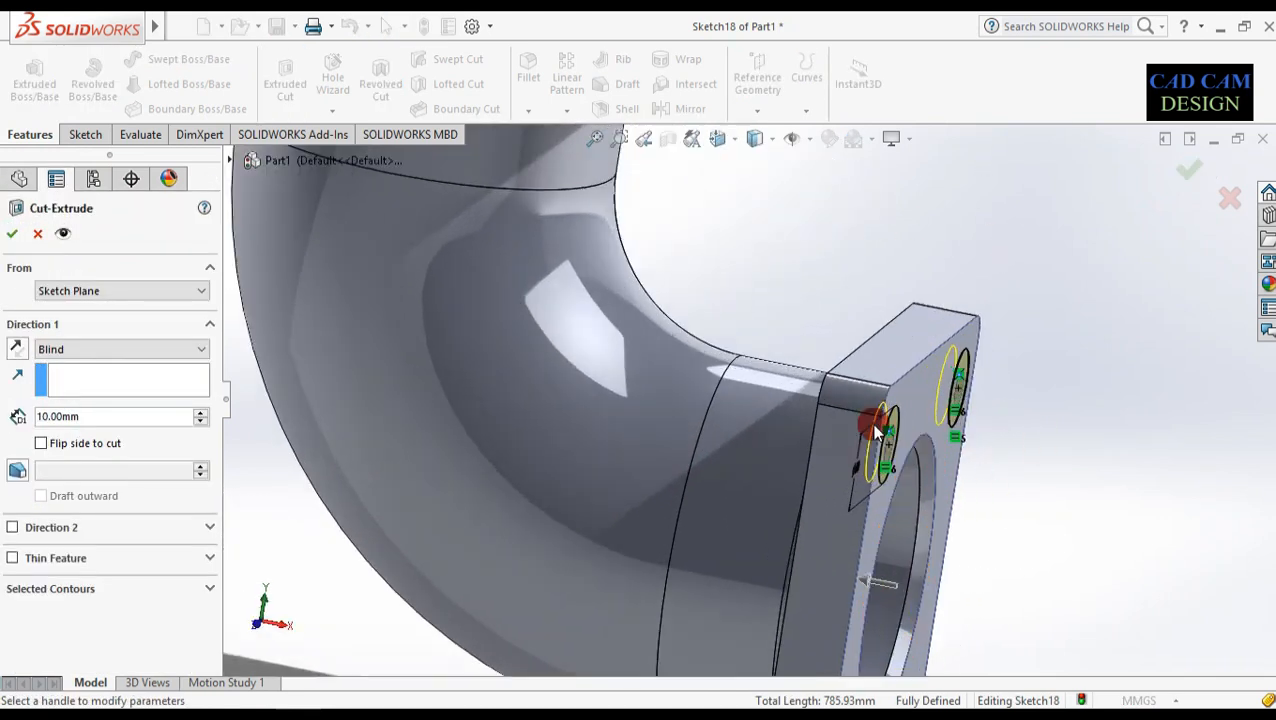
pyautogui.moveTo(874, 427); pyautogui.dragTo(908, 422, button='middle')
pyautogui.click(1185, 174)
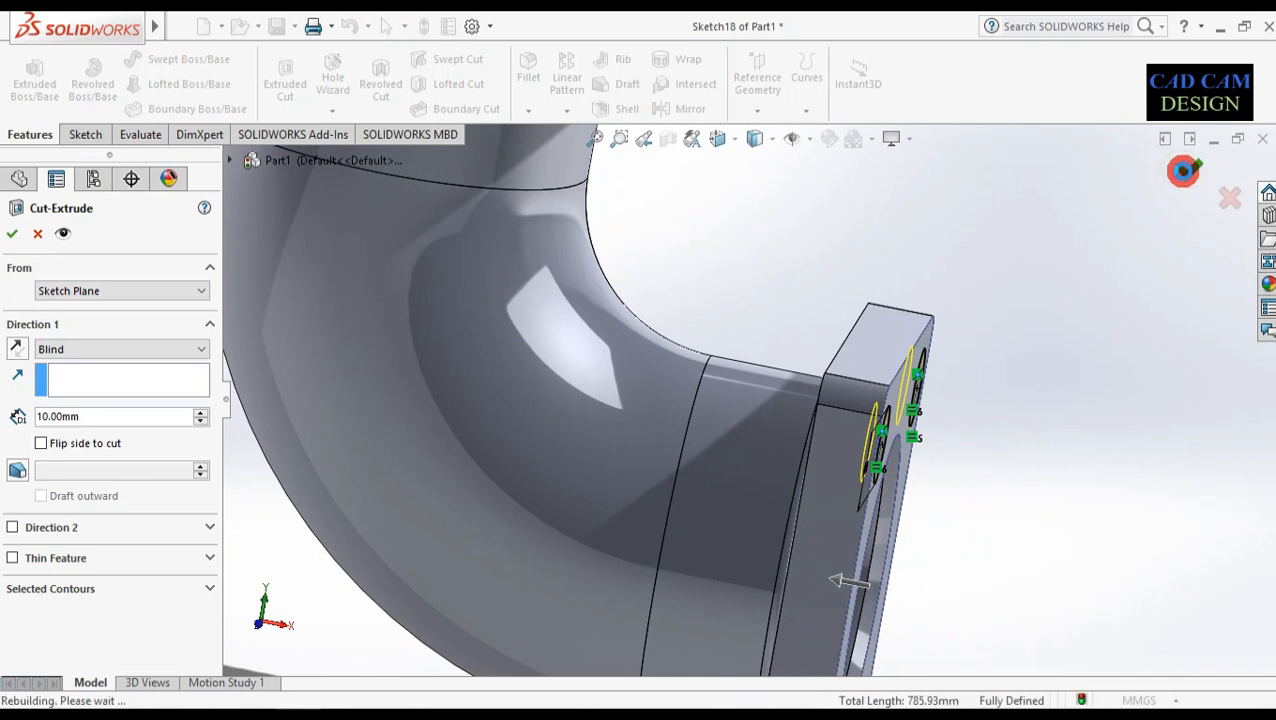
pyautogui.scroll(5, 990, 406)
pyautogui.moveTo(960, 421); pyautogui.dragTo(663, 320, button='middle')
pyautogui.moveTo(567, 413); pyautogui.dragTo(740, 455, button='middle')
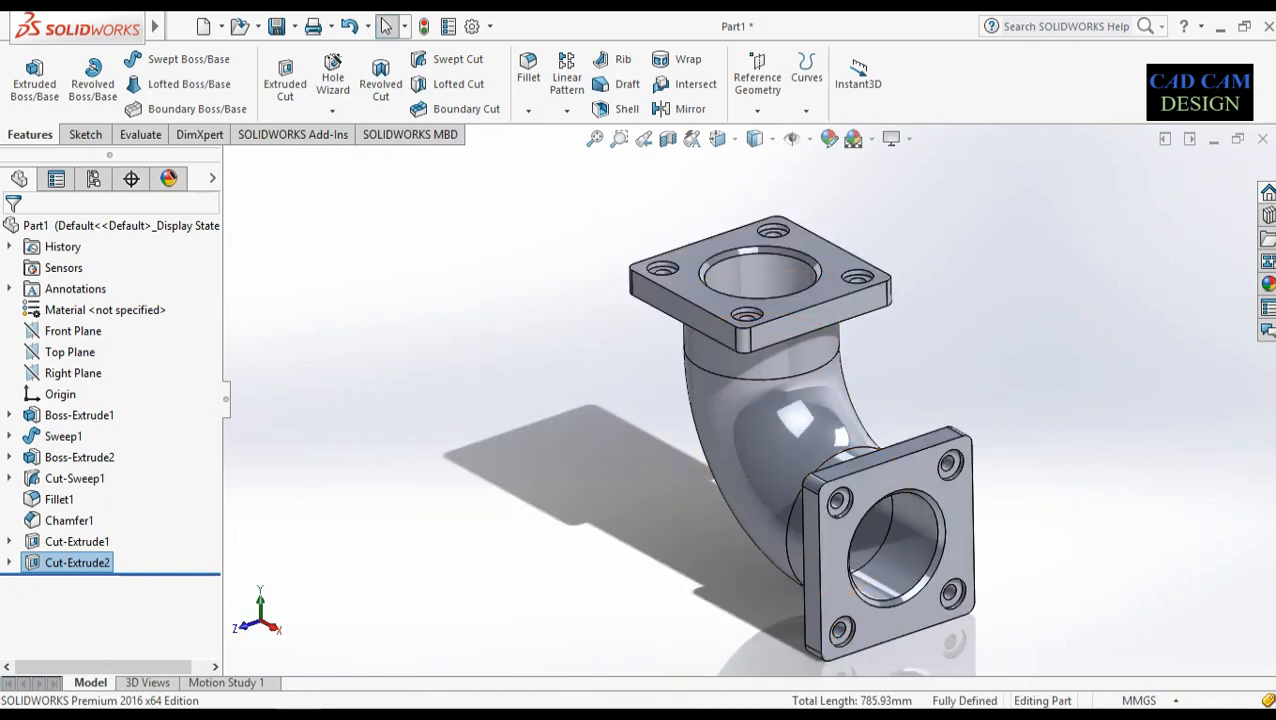
pyautogui.moveTo(1266, 656)
pyautogui.mouseDown(button='middle')
pyautogui.moveTo(1216, 661)
pyautogui.moveTo(1168, 644)
pyautogui.moveTo(712, 658)
pyautogui.moveTo(731, 652)
pyautogui.moveTo(746, 527)
pyautogui.moveTo(752, 705)
pyautogui.moveTo(829, 490)
pyautogui.moveTo(769, 464)
pyautogui.moveTo(723, 396)
pyautogui.moveTo(752, 353)
pyautogui.moveTo(738, 379)
pyautogui.moveTo(763, 544)
pyautogui.moveTo(900, 462)
pyautogui.moveTo(675, 623)
pyautogui.moveTo(735, 581)
pyautogui.moveTo(747, 645)
pyautogui.mouseUp(button='middle')
pyautogui.moveTo(819, 463); pyautogui.dragTo(1025, 360, button='middle')
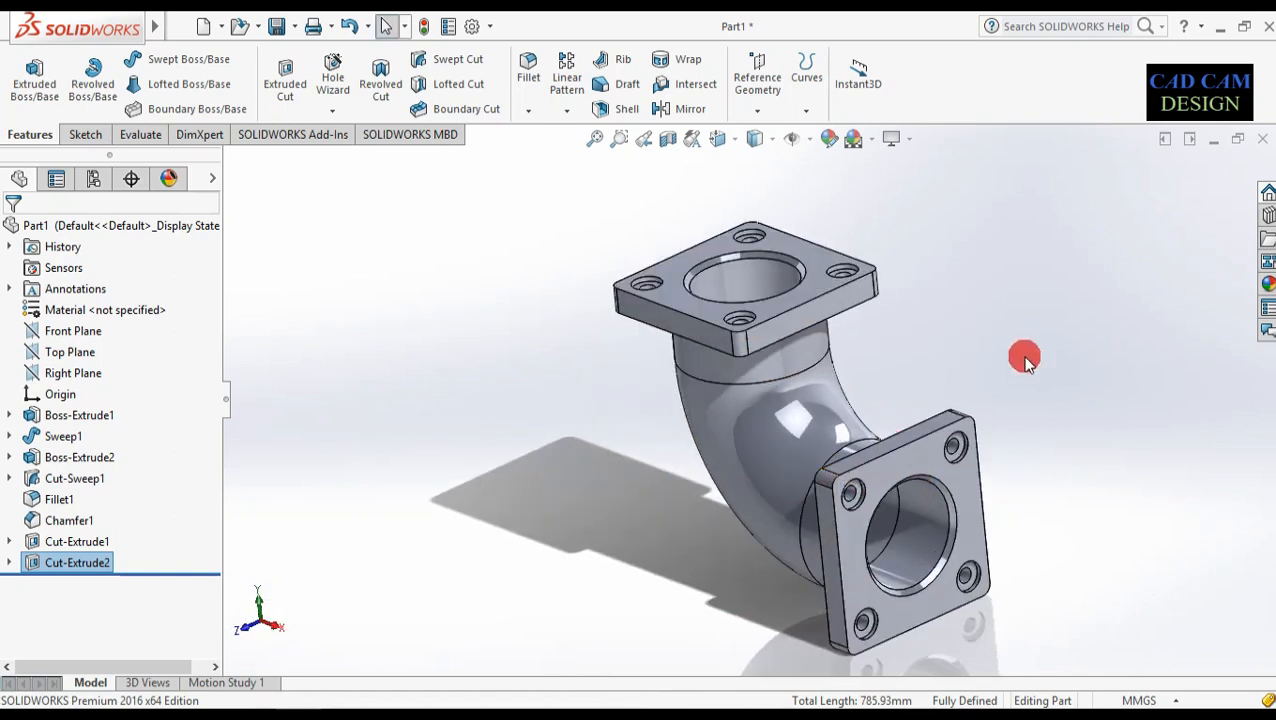
# - Apply the polished steel appearance from the metal appearances to the whole elbow
pyautogui.click(1267, 285)
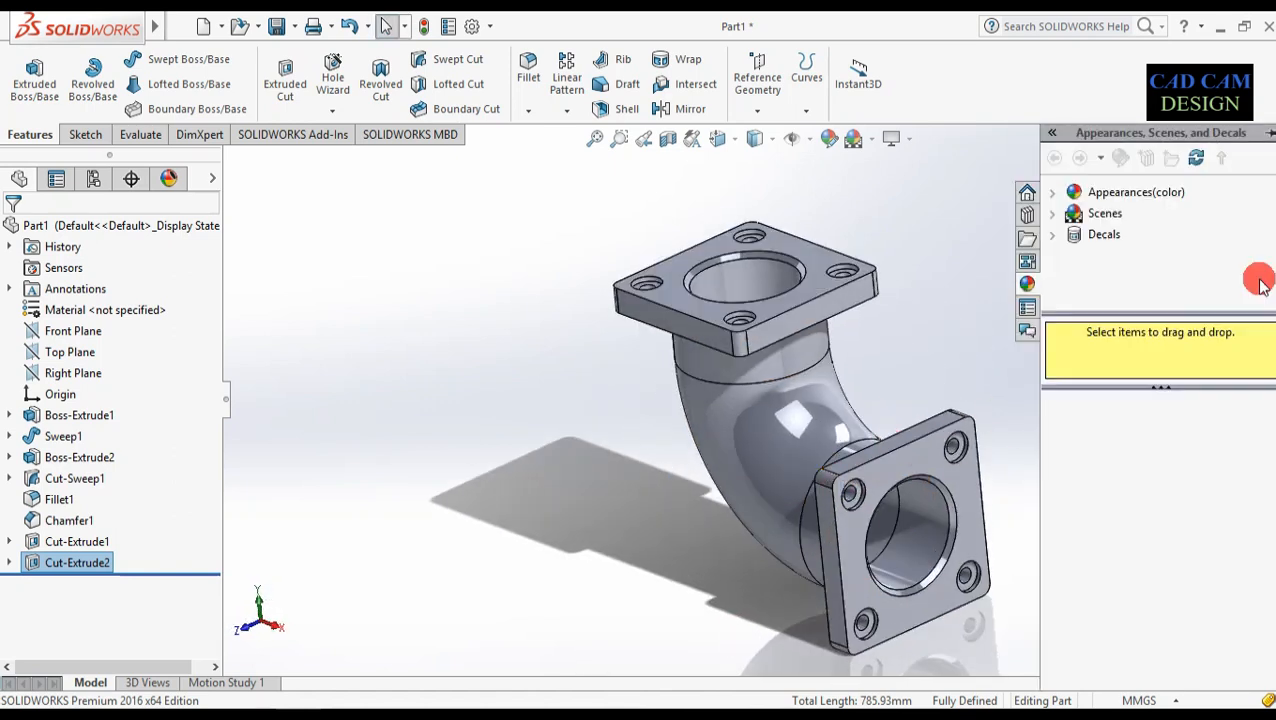
pyautogui.click(1052, 193)
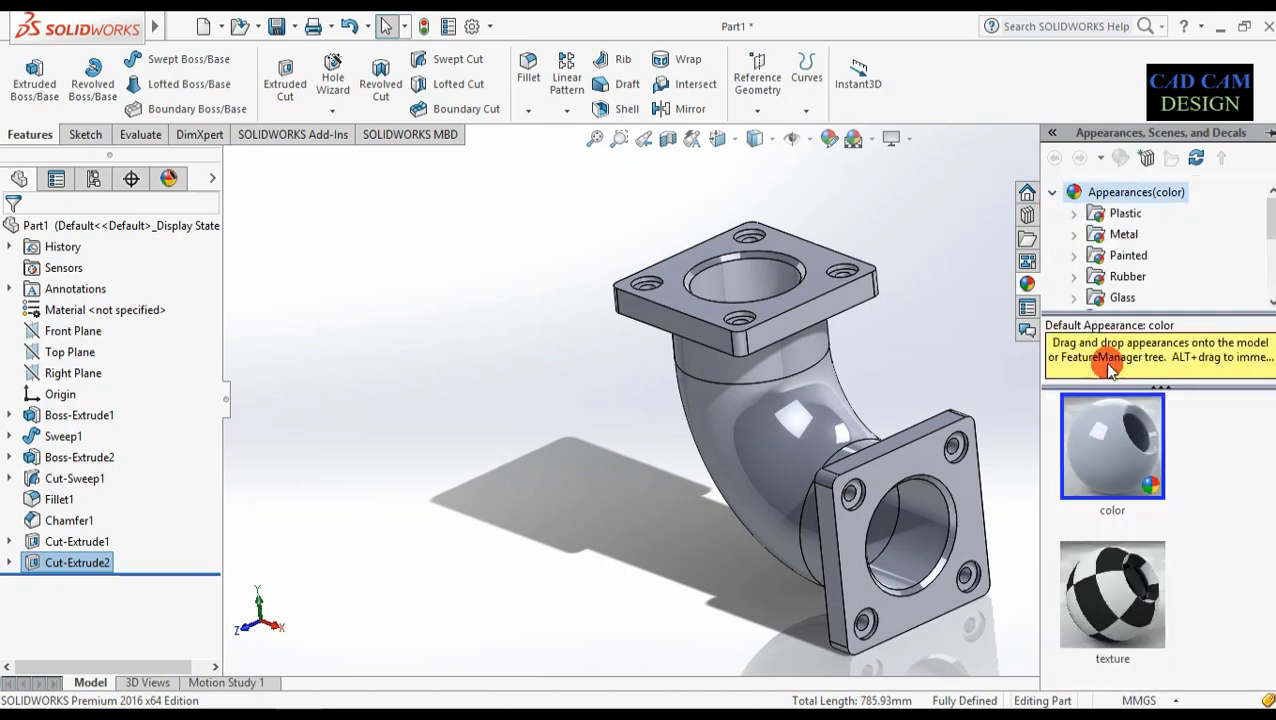
pyautogui.click(1076, 233)
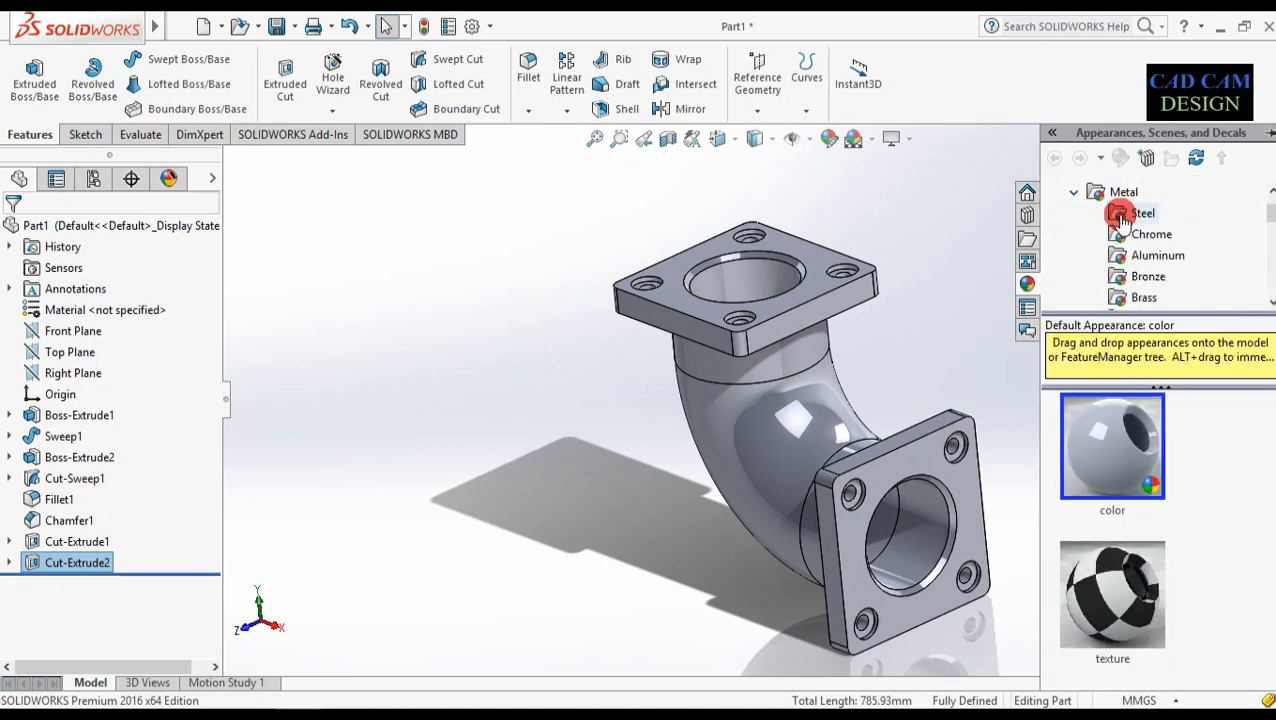
pyautogui.click(1117, 262)
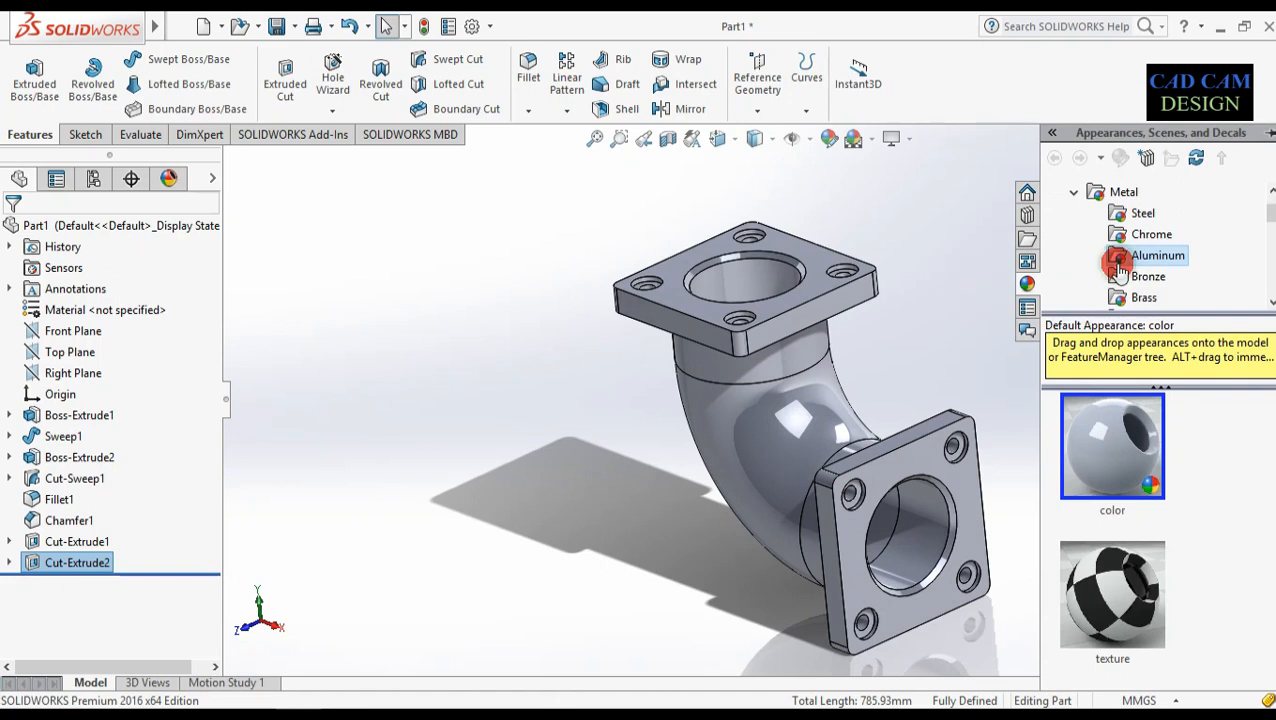
pyautogui.scroll(-1, 1120, 275)
pyautogui.click(1125, 257)
pyautogui.click(1138, 277)
pyautogui.scroll(-1, 1138, 285)
pyautogui.click(1140, 296)
pyautogui.scroll(-1, 1140, 285)
pyautogui.click(1148, 257)
pyautogui.scroll(3, 1146, 262)
pyautogui.click(1136, 261)
pyautogui.moveTo(1115, 450); pyautogui.dragTo(802, 428)
pyautogui.click(809, 424)
pyautogui.moveTo(724, 558); pyautogui.dragTo(718, 524, button='middle')
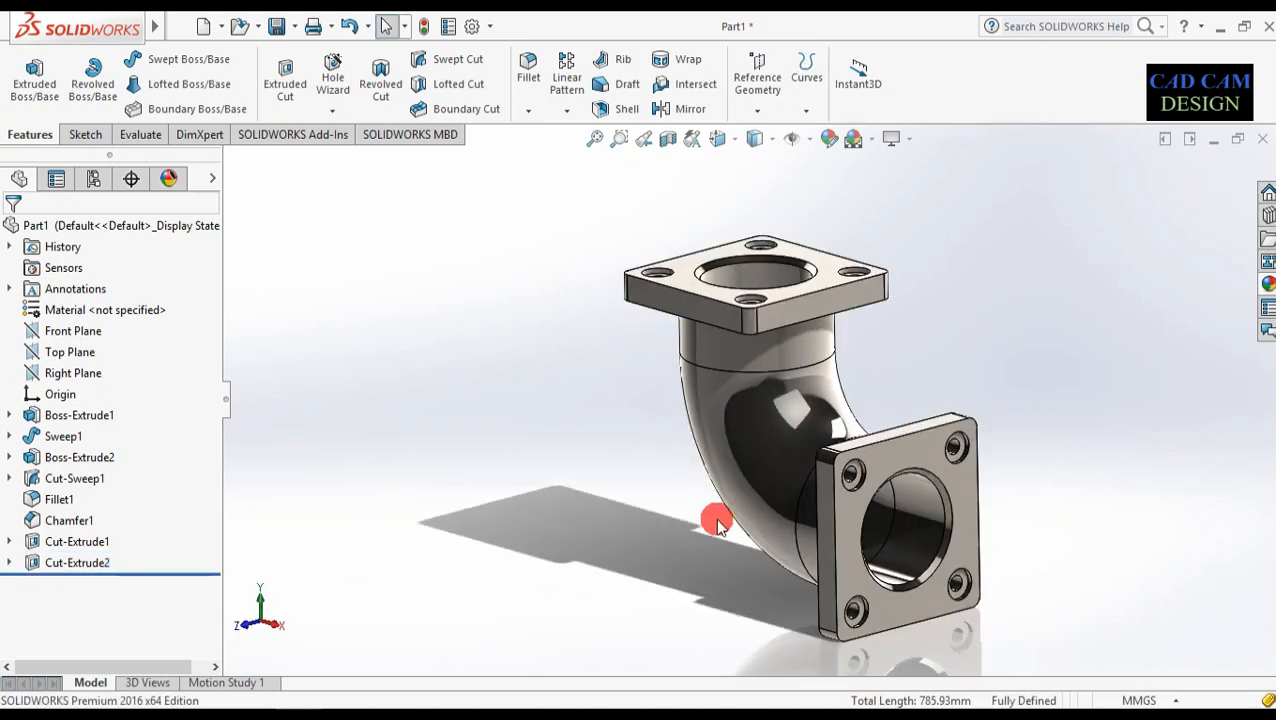
# - Apply an orange car paint appearance to the outer face of the pipe bend
pyautogui.click(1267, 283)
pyautogui.click(1074, 234)
pyautogui.click(1090, 255)
pyautogui.moveTo(1118, 462)
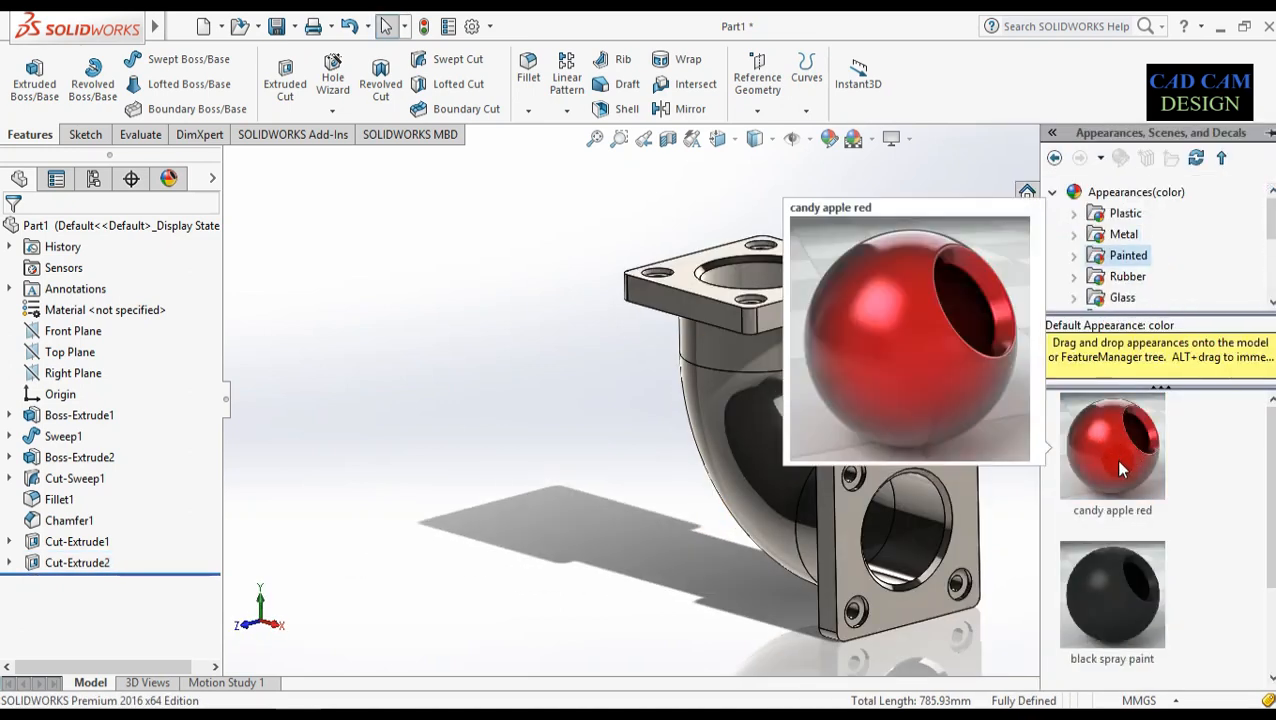
pyautogui.click(1074, 255)
pyautogui.click(1122, 276)
pyautogui.moveTo(1112, 590); pyautogui.dragTo(762, 438)
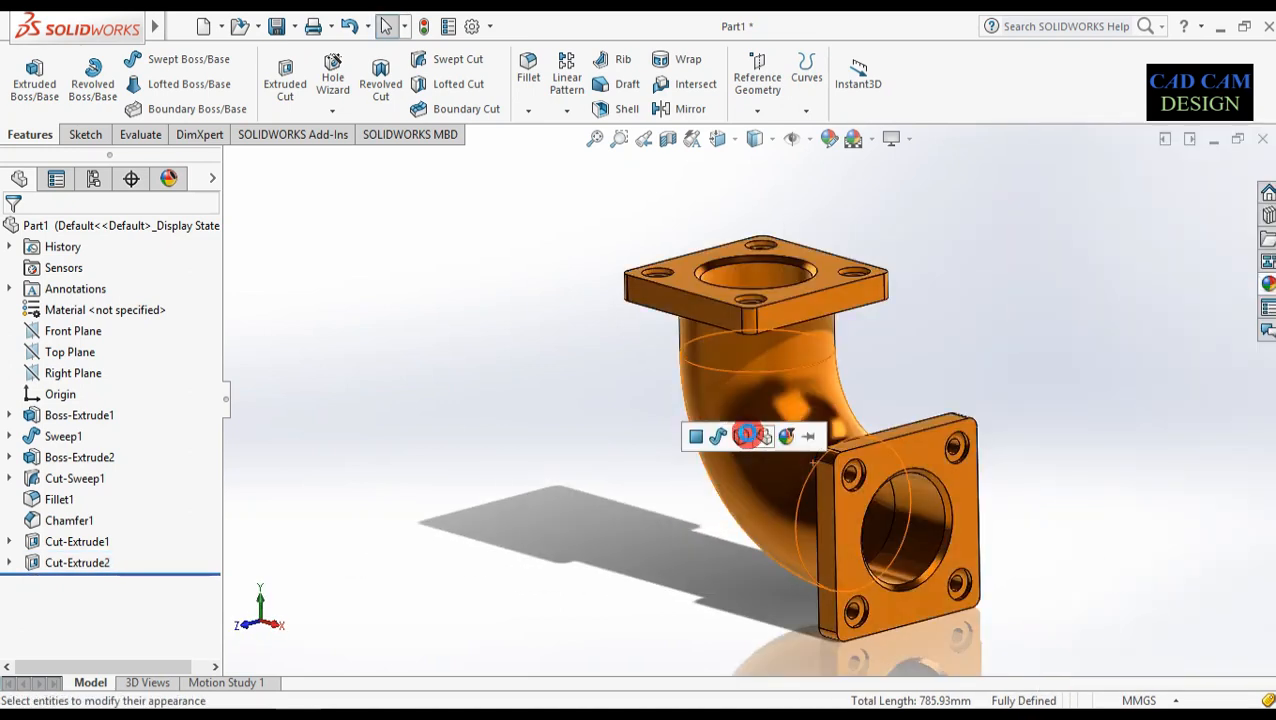
pyautogui.click(697, 438)
pyautogui.moveTo(690, 462)
pyautogui.mouseDown(button='middle')
pyautogui.moveTo(767, 493)
pyautogui.moveTo(682, 461)
pyautogui.moveTo(684, 450)
pyautogui.mouseUp(button='middle')
# - Apply the gloss red car paint appearance to the inner face of the bore
pyautogui.click(1267, 283)
pyautogui.scroll(-4, 1145, 512)
pyautogui.moveTo(1131, 474); pyautogui.dragTo(876, 521)
pyautogui.click(908, 521)
pyautogui.moveTo(1088, 504); pyautogui.dragTo(1070, 504, button='middle')
# - Try another car paint appearance on the solid body, starting from the side flange
pyautogui.click(1267, 283)
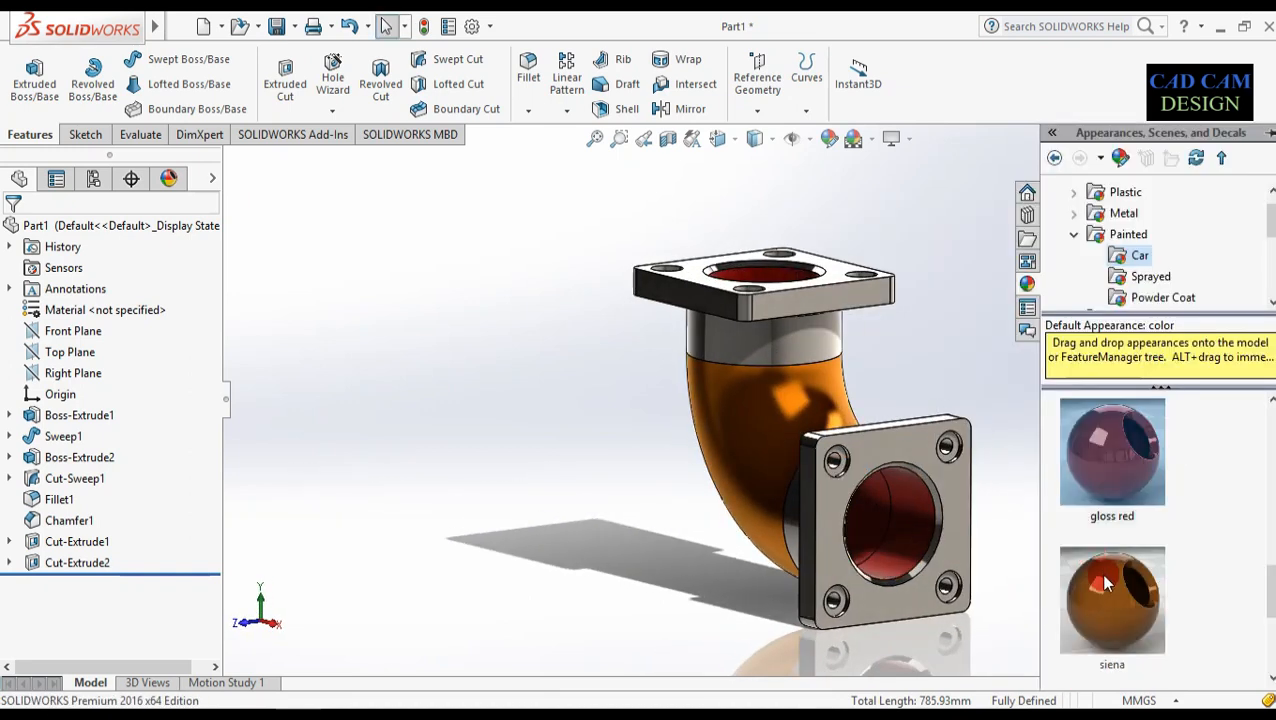
pyautogui.scroll(-3, 1113, 465)
pyautogui.moveTo(1110, 522); pyautogui.dragTo(936, 482)
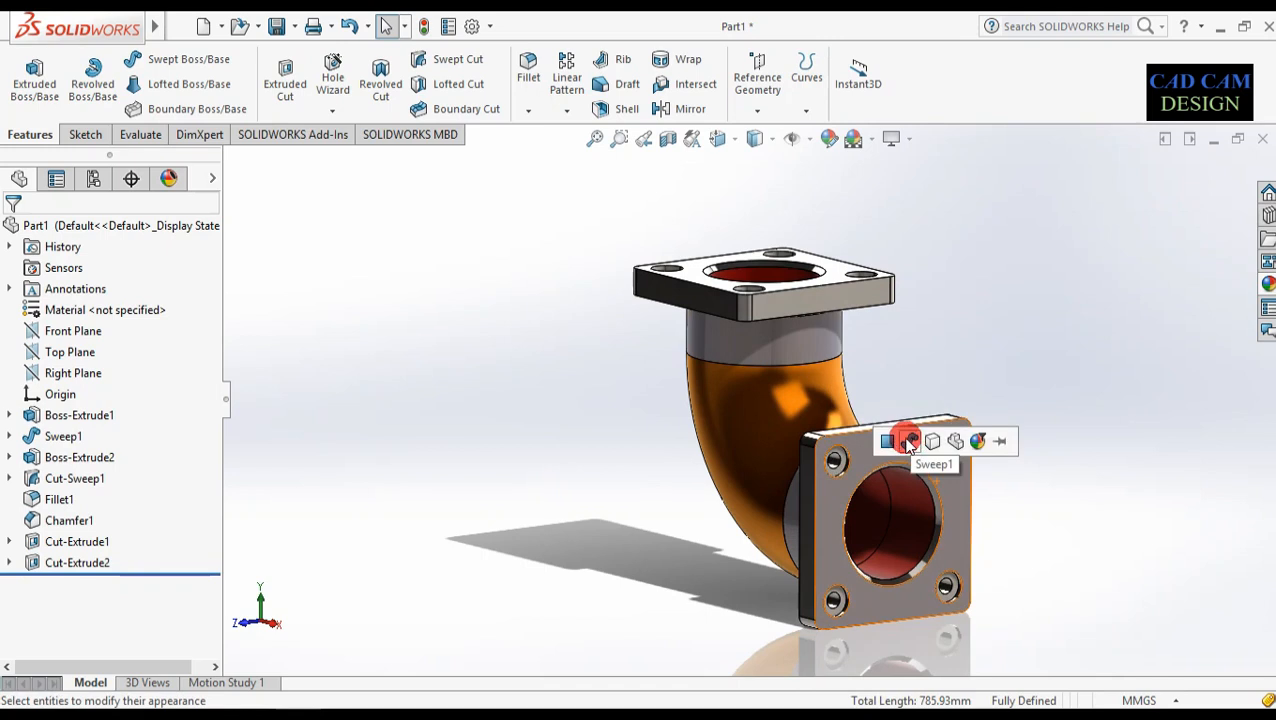
pyautogui.click(930, 441)
pyautogui.moveTo(1068, 493); pyautogui.dragTo(1100, 490, button='middle')
# - Apply the gloss red car paint appearance to the outer face of the pipe bend
pyautogui.click(1268, 284)
pyautogui.scroll(-4, 1108, 516)
pyautogui.moveTo(1119, 478); pyautogui.dragTo(720, 485)
pyautogui.click(730, 485)
pyautogui.moveTo(1140, 428); pyautogui.dragTo(1182, 440, button='middle')
# - Apply an orange car paint appearance to the inner bore and try another car paint near the upper flange
pyautogui.click(1269, 285)
pyautogui.moveTo(1115, 515); pyautogui.dragTo(908, 540)
pyautogui.click(940, 542)
pyautogui.moveTo(940, 542); pyautogui.dragTo(1090, 450, button='middle')
pyautogui.click(1268, 284)
pyautogui.scroll(-5, 1135, 568)
pyautogui.moveTo(1135, 568); pyautogui.dragTo(630, 335)
pyautogui.click(621, 333)
pyautogui.moveTo(1000, 440); pyautogui.dragTo(538, 578, button='middle')
# - Remove the gloss red and the orange appearances from the part, keeping only polished steel
pyautogui.click(186, 182)
pyautogui.rightClick(70, 304)
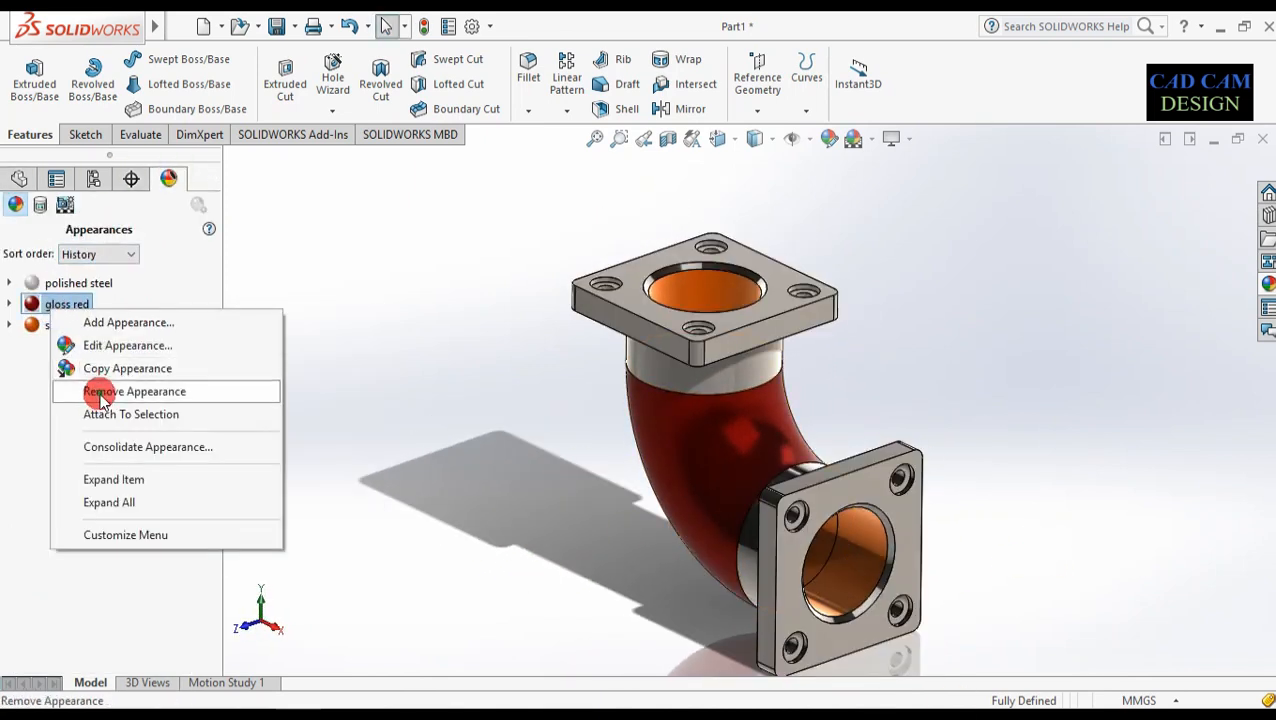
pyautogui.click(104, 390)
pyautogui.rightClick(70, 304)
pyautogui.click(104, 390)
# - Apply the part's existing polished steel appearance to the pipe bend
pyautogui.scroll(1, 420, 606)
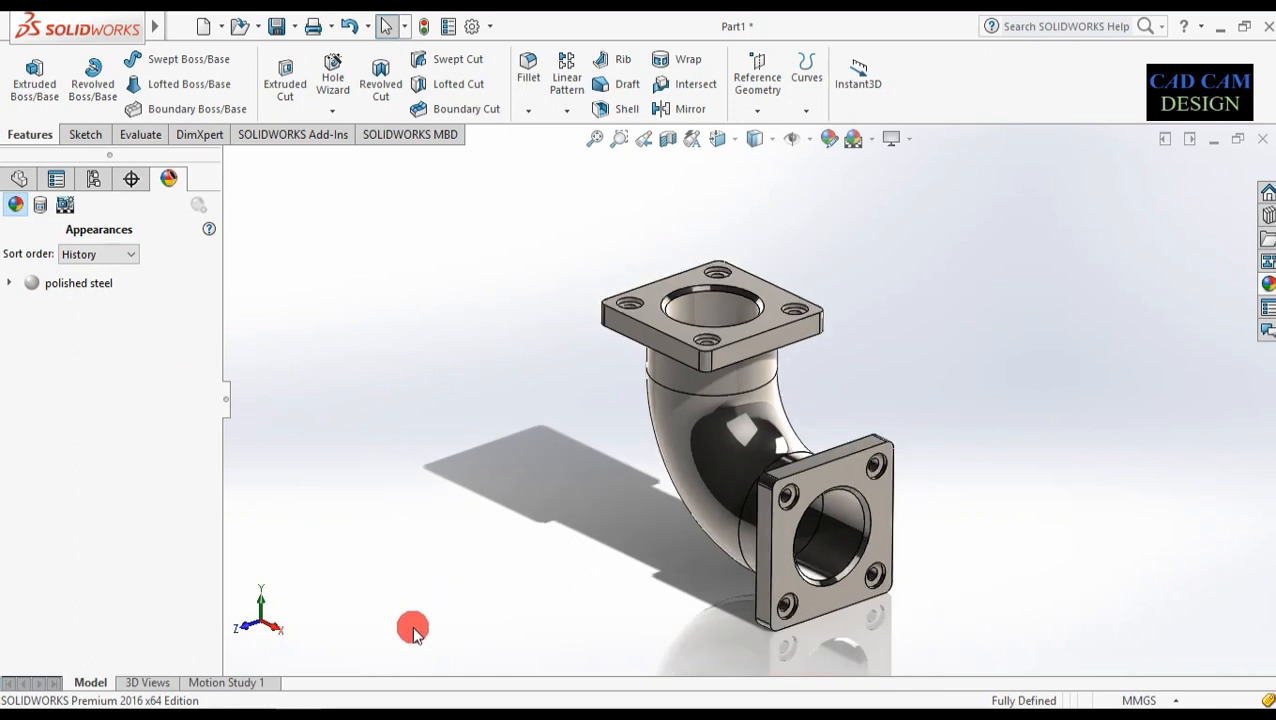
pyautogui.moveTo(413, 628); pyautogui.dragTo(438, 631, button='middle')
pyautogui.moveTo(72, 284); pyautogui.dragTo(676, 415)
pyautogui.click(697, 421)
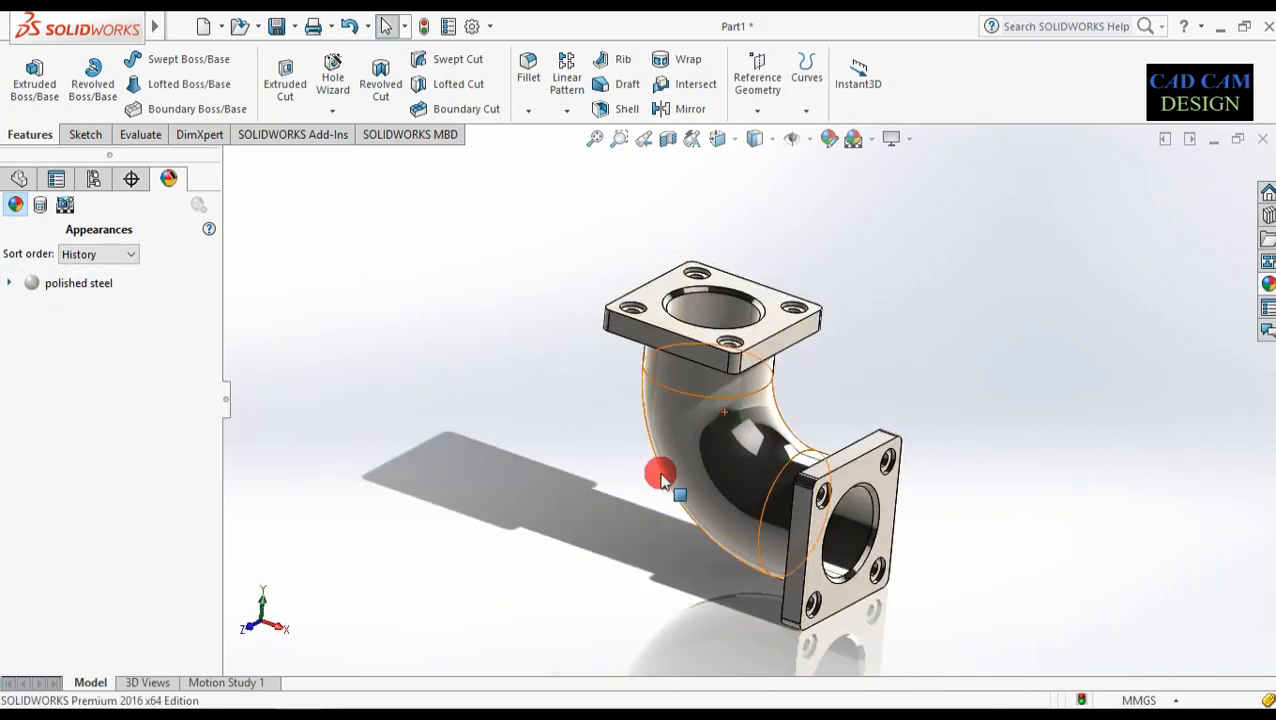
pyautogui.moveTo(538, 563)
pyautogui.mouseDown(button='middle')
pyautogui.moveTo(507, 561)
pyautogui.moveTo(520, 558)
pyautogui.mouseUp(button='middle')
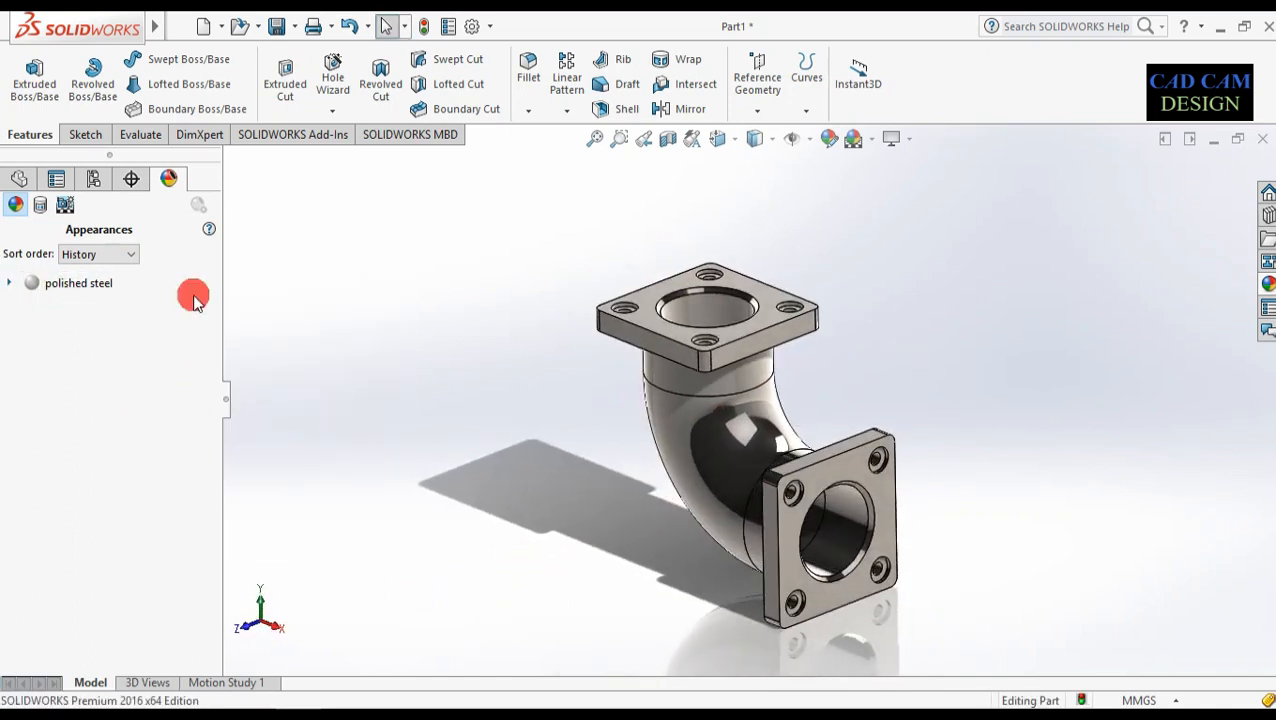
# - Return to the part's feature tree and examine the finished elbow with both flanges
pyautogui.click(8, 179)
pyautogui.moveTo(522, 660)
pyautogui.mouseDown(button='middle')
pyautogui.moveTo(564, 649)
pyautogui.moveTo(507, 641)
pyautogui.moveTo(493, 598)
pyautogui.moveTo(494, 655)
pyautogui.moveTo(513, 649)
pyautogui.moveTo(501, 652)
pyautogui.mouseUp(button='middle')
pyautogui.scroll(-2, 337, 530)
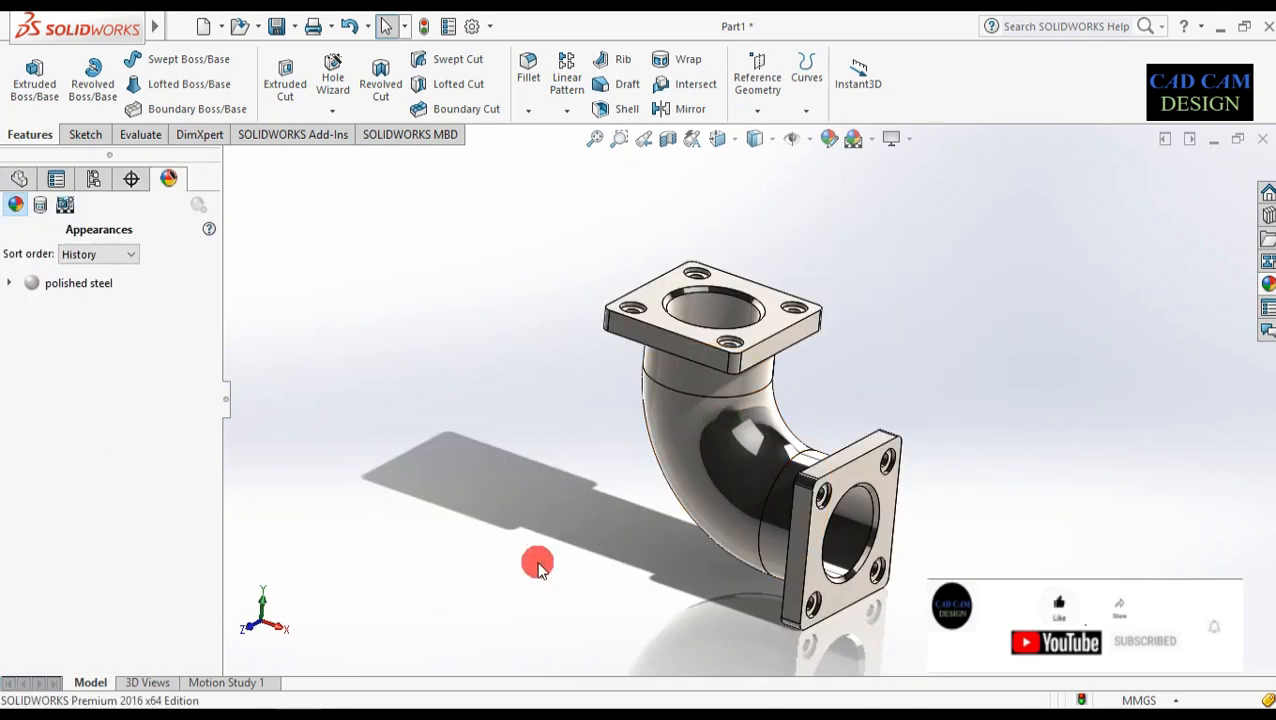
pyautogui.hotkey('ctrl', '7')
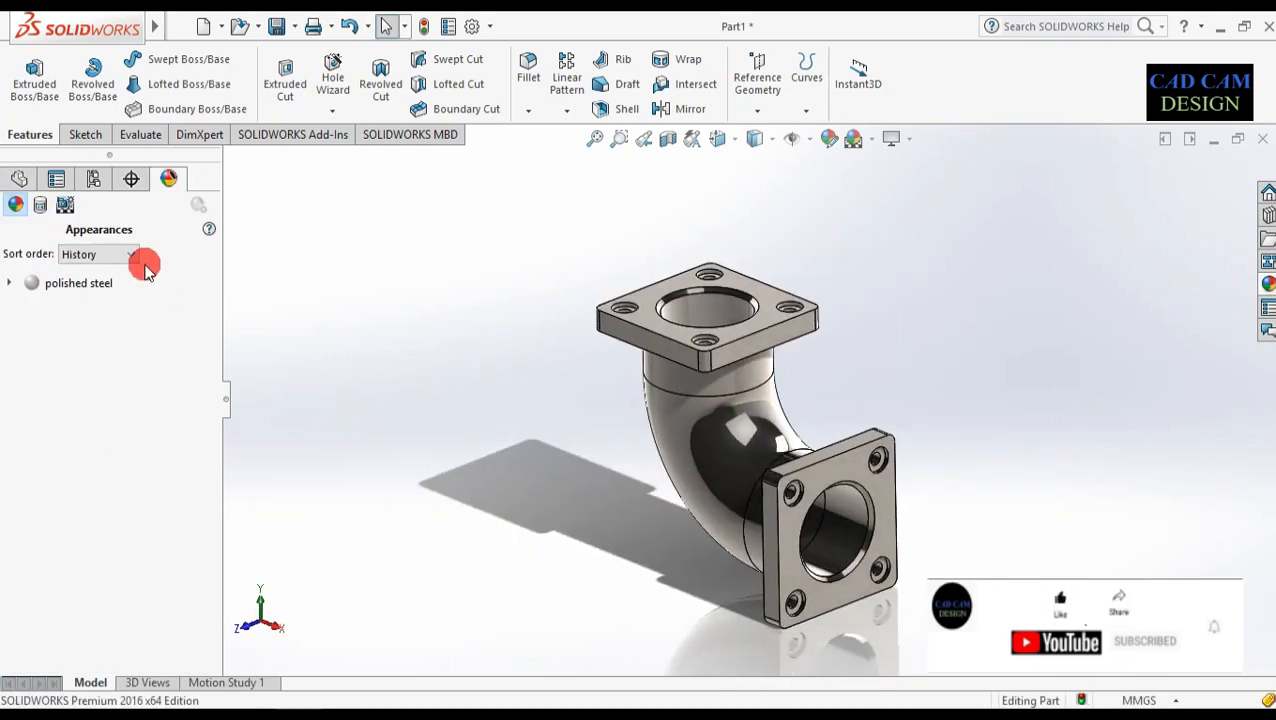
pyautogui.click(19, 178)
pyautogui.moveTo(521, 657)
pyautogui.mouseDown(button='middle')
pyautogui.moveTo(561, 649)
pyautogui.moveTo(501, 637)
pyautogui.moveTo(492, 598)
pyautogui.moveTo(501, 652)
pyautogui.mouseUp(button='middle')
pyautogui.scroll(-2, 337, 530)
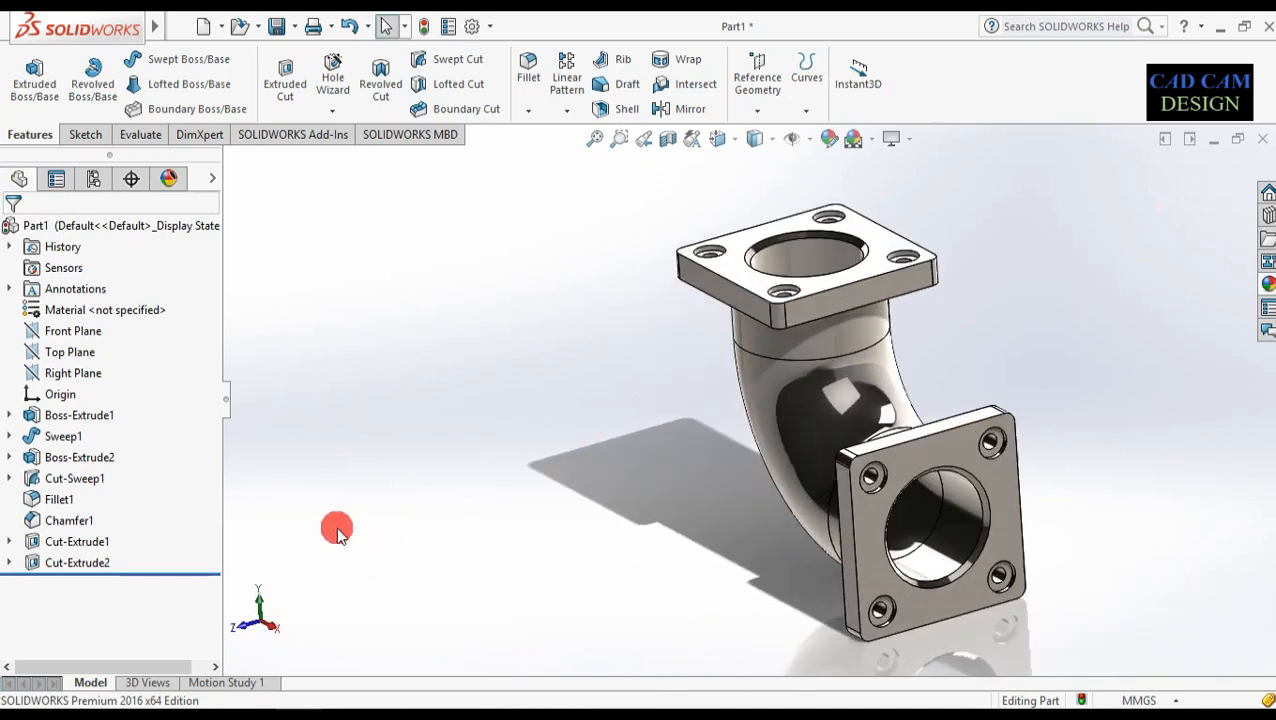